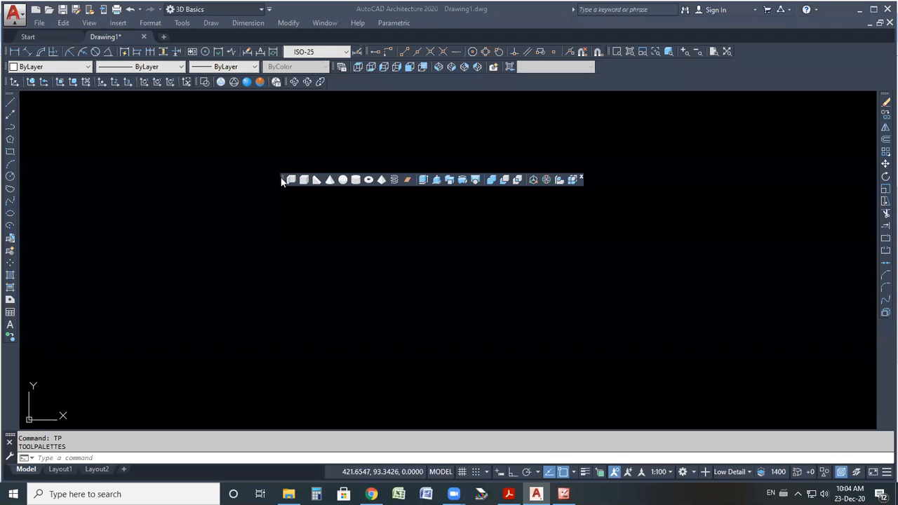
Move the floating modeling toolbar and switch the drawing to the southwest isometric view.
{"action": "left_click_drag", "start_coordinate": [283, 180], "coordinate": [291, 162]}
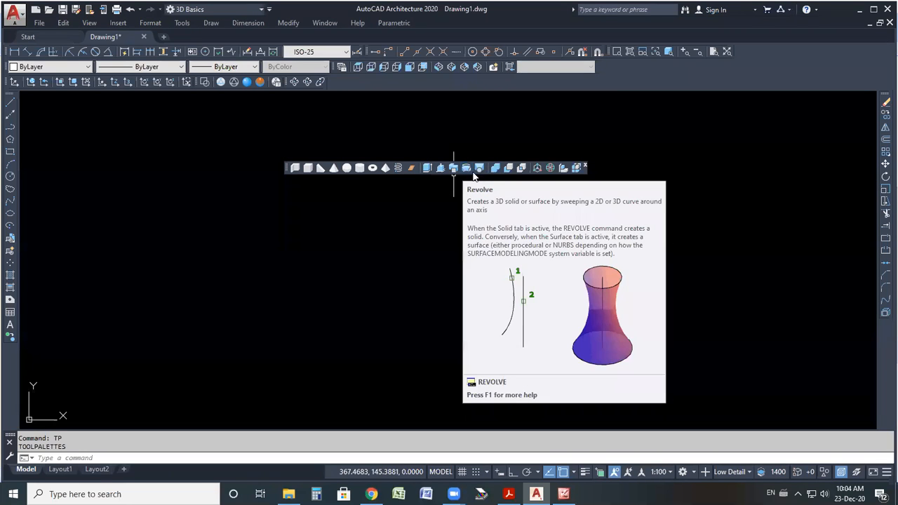
{"action": "left_click", "coordinate": [437, 67]}
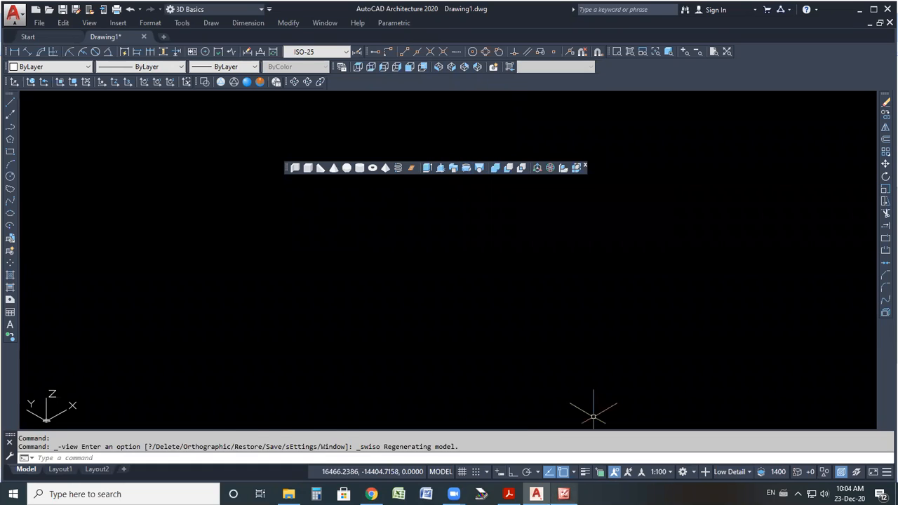
Open the reference image modeling_08 from the AUTOCAD 3D New folder and zoom in on the pulley drawing.
{"action": "left_click", "coordinate": [565, 494]}
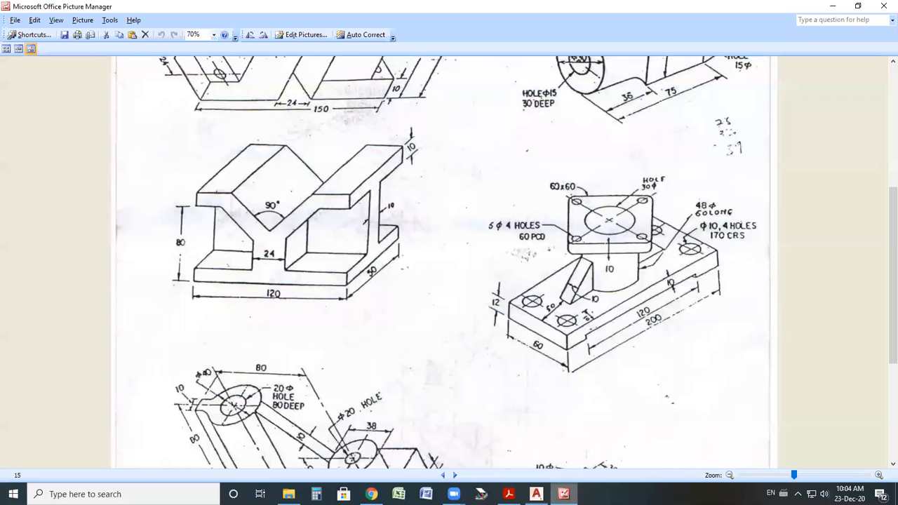
{"action": "left_click", "coordinate": [844, 3]}
{"action": "left_click", "coordinate": [857, 10]}
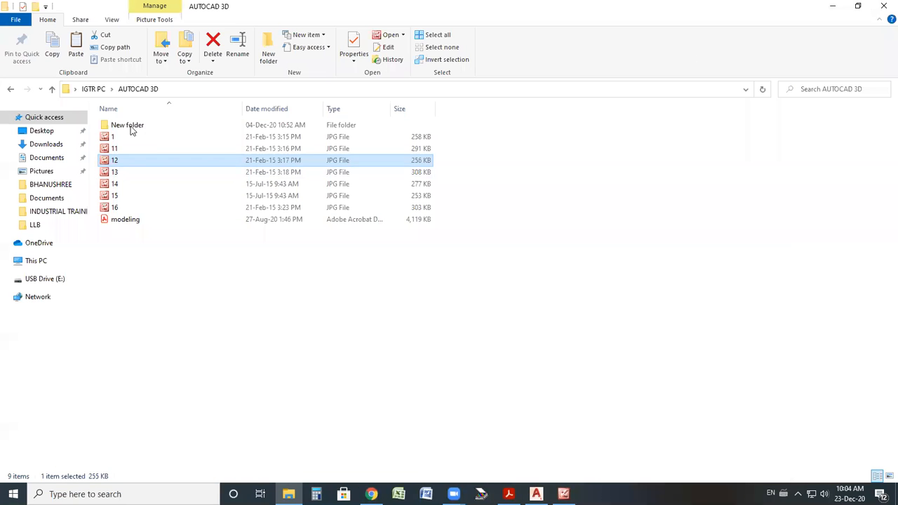
{"action": "double_click", "coordinate": [130, 126]}
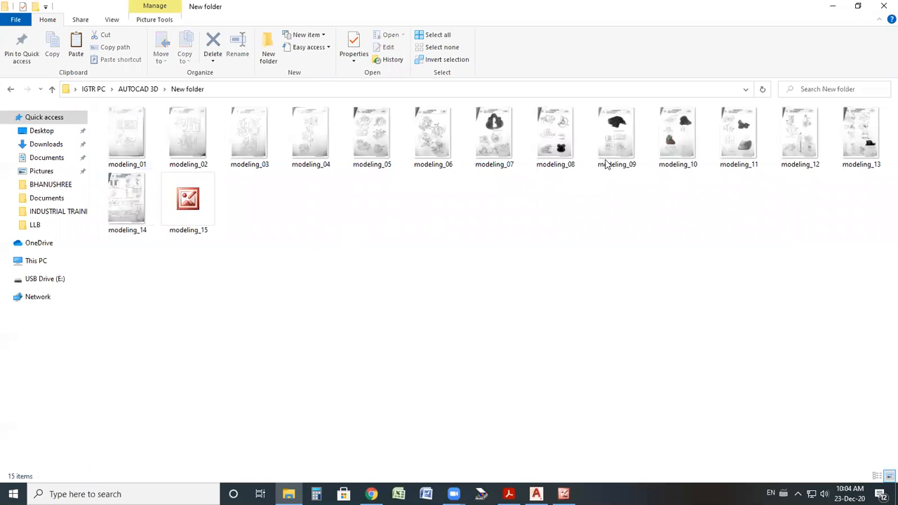
{"action": "double_click", "coordinate": [537, 142]}
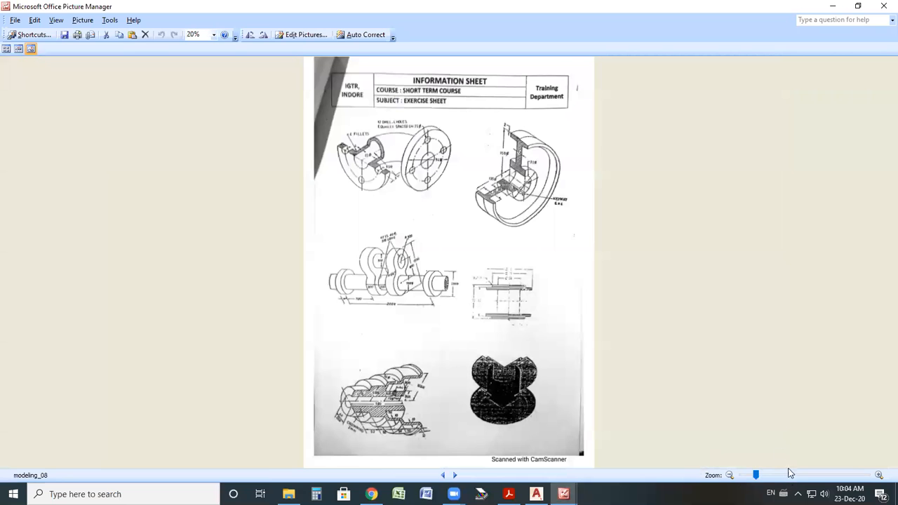
{"action": "scroll", "coordinate": [622, 309], "scroll_direction": "up", "scroll_amount": 3}
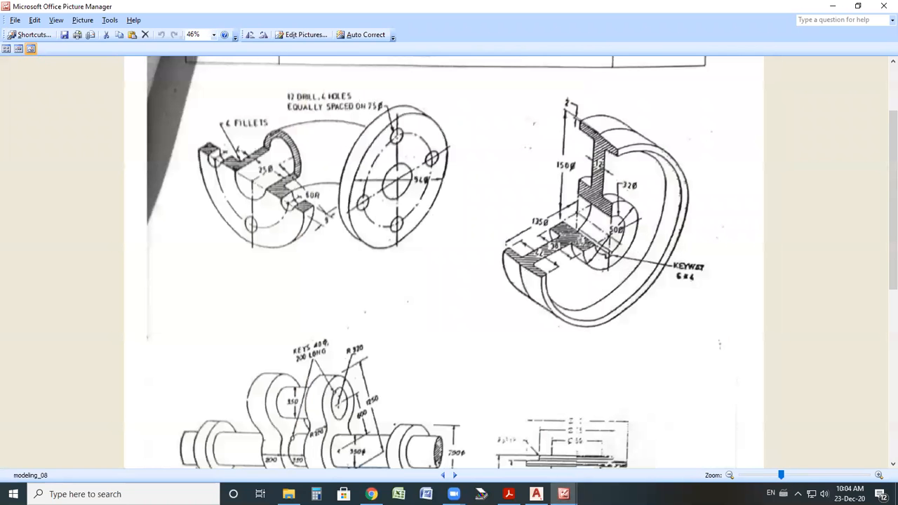
{"action": "left_click", "coordinate": [796, 476]}
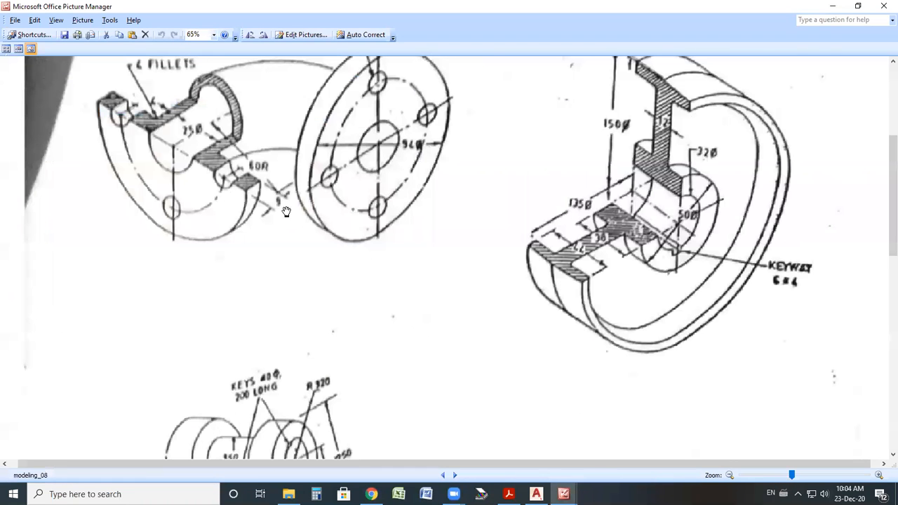
Examine the pulley drawing's cross-section profile and its dimensions.
{"action": "left_click_drag", "start_coordinate": [283, 165], "coordinate": [290, 221]}
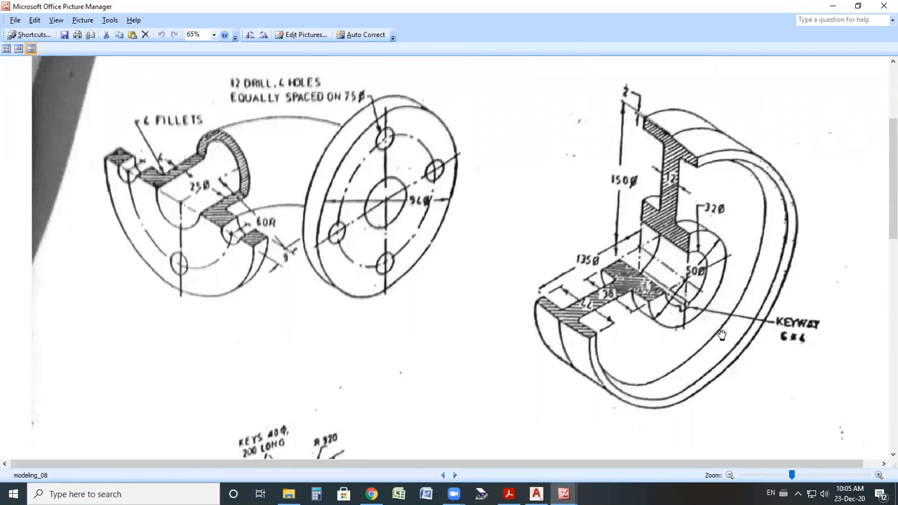
{"action": "left_click_drag", "start_coordinate": [719, 321], "coordinate": [715, 312]}
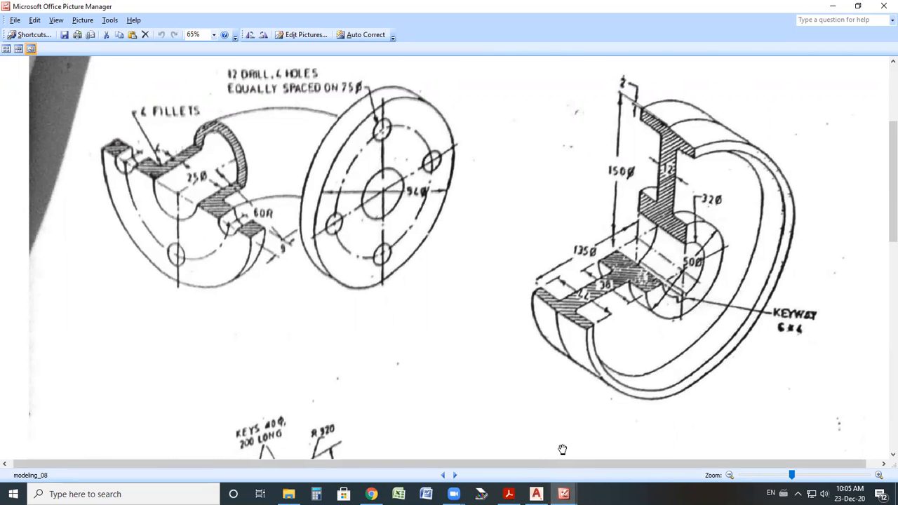
{"action": "mouse_move", "coordinate": [773, 79]}
{"action": "left_mouse_down"}
{"action": "mouse_move", "coordinate": [626, 98]}
{"action": "mouse_move", "coordinate": [570, 376]}
{"action": "mouse_move", "coordinate": [787, 106]}
{"action": "left_mouse_up"}
{"action": "mouse_move", "coordinate": [561, 167]}
{"action": "left_mouse_down"}
{"action": "mouse_move", "coordinate": [678, 272]}
{"action": "mouse_move", "coordinate": [795, 357]}
{"action": "left_mouse_up"}
{"action": "left_click_drag", "start_coordinate": [660, 243], "coordinate": [652, 188]}
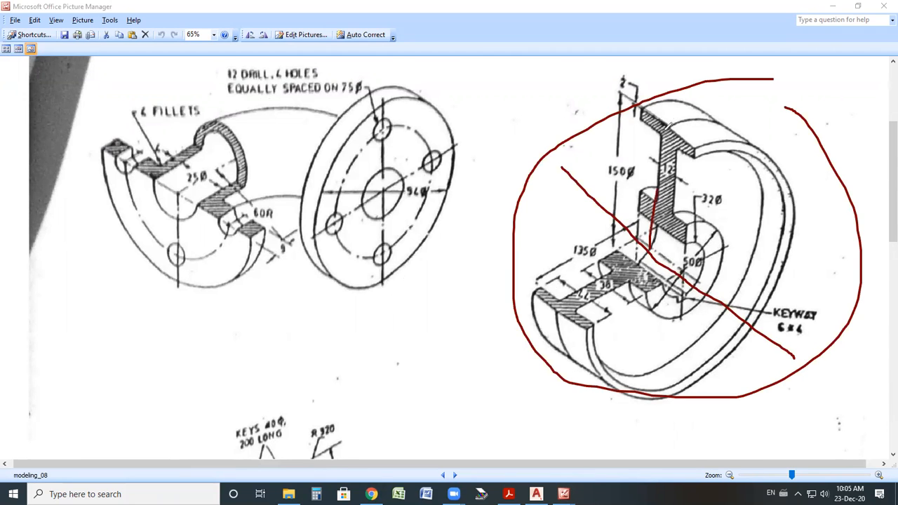
{"action": "left_click_drag", "start_coordinate": [652, 250], "coordinate": [556, 315]}
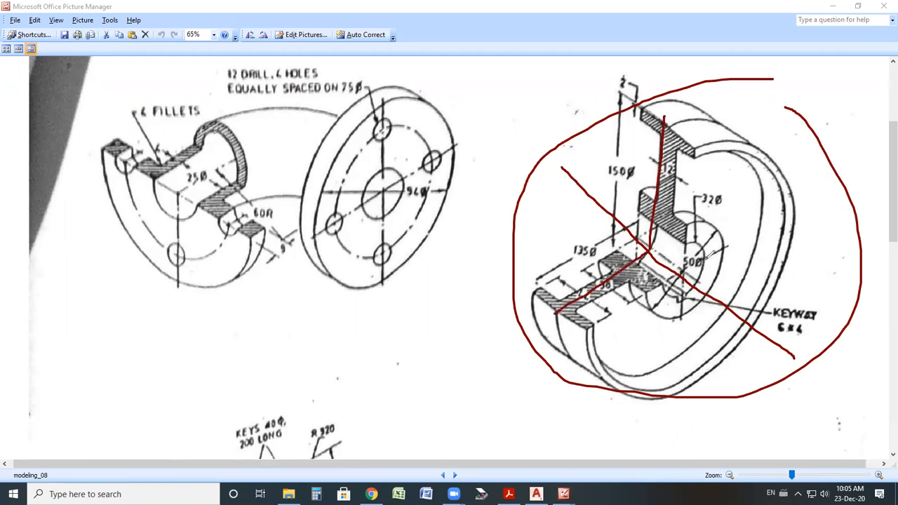
{"action": "key", "text": "Escape"}
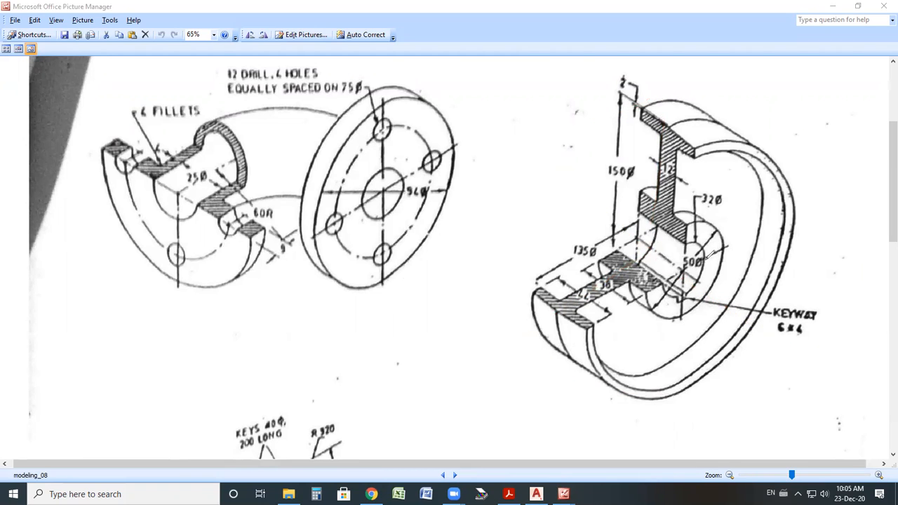
{"action": "left_click_drag", "start_coordinate": [689, 209], "coordinate": [801, 173]}
{"action": "mouse_move", "coordinate": [719, 200]}
{"action": "left_mouse_down"}
{"action": "mouse_move", "coordinate": [790, 206]}
{"action": "mouse_move", "coordinate": [812, 183]}
{"action": "left_mouse_up"}
{"action": "mouse_move", "coordinate": [508, 213]}
{"action": "left_mouse_down"}
{"action": "mouse_move", "coordinate": [523, 228]}
{"action": "mouse_move", "coordinate": [550, 203]}
{"action": "mouse_move", "coordinate": [670, 175]}
{"action": "mouse_move", "coordinate": [703, 132]}
{"action": "mouse_move", "coordinate": [788, 176]}
{"action": "mouse_move", "coordinate": [839, 183]}
{"action": "mouse_move", "coordinate": [502, 350]}
{"action": "left_mouse_up"}
{"action": "key", "text": "ctrl+z"}
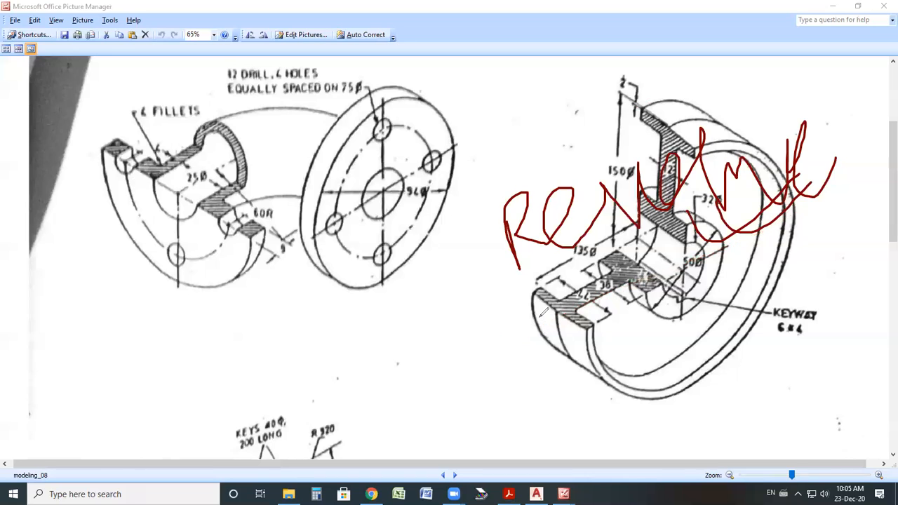
{"action": "key", "text": "Escape"}
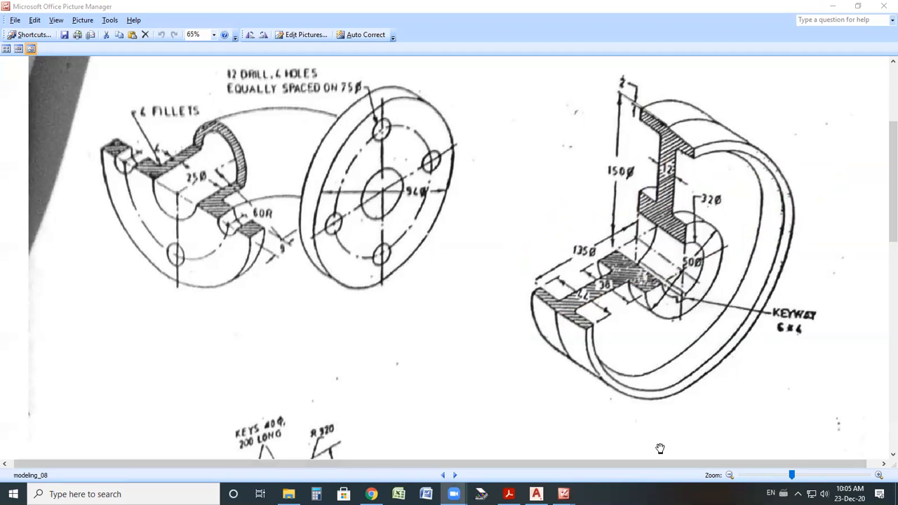
{"action": "mouse_move", "coordinate": [664, 91]}
{"action": "left_mouse_down"}
{"action": "mouse_move", "coordinate": [642, 90]}
{"action": "mouse_move", "coordinate": [634, 194]}
{"action": "mouse_move", "coordinate": [723, 231]}
{"action": "mouse_move", "coordinate": [691, 107]}
{"action": "mouse_move", "coordinate": [649, 90]}
{"action": "left_mouse_up"}
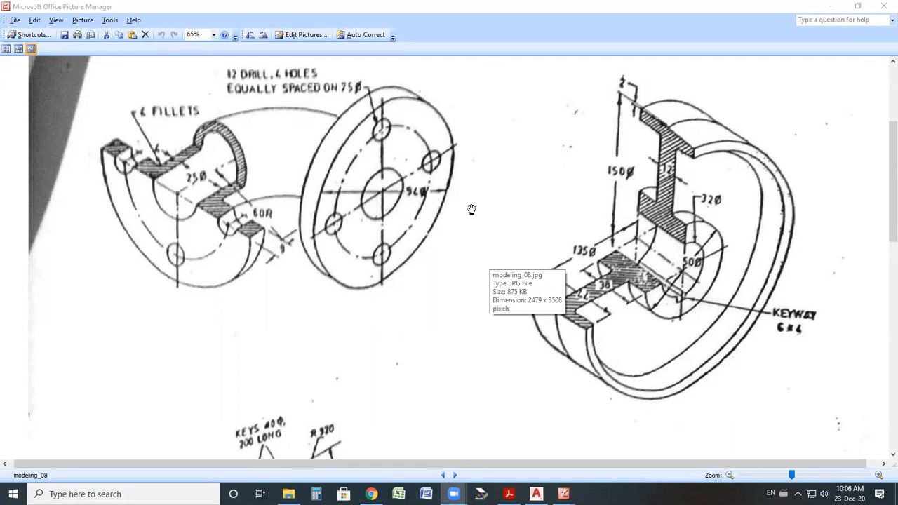
{"action": "left_click_drag", "start_coordinate": [466, 202], "coordinate": [479, 240]}
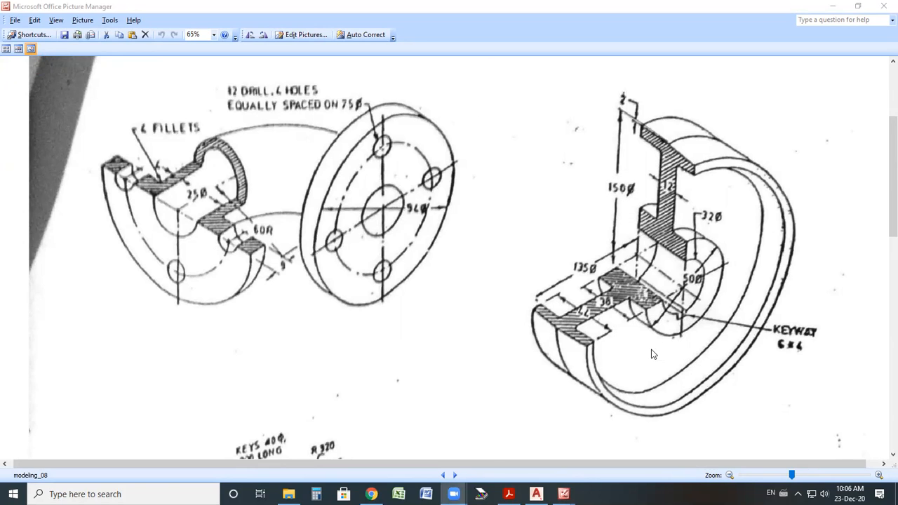
{"action": "mouse_move", "coordinate": [680, 92]}
{"action": "left_mouse_down"}
{"action": "mouse_move", "coordinate": [619, 178]}
{"action": "mouse_move", "coordinate": [657, 247]}
{"action": "mouse_move", "coordinate": [709, 184]}
{"action": "mouse_move", "coordinate": [667, 144]}
{"action": "left_mouse_up"}
{"action": "left_click_drag", "start_coordinate": [624, 238], "coordinate": [738, 323]}
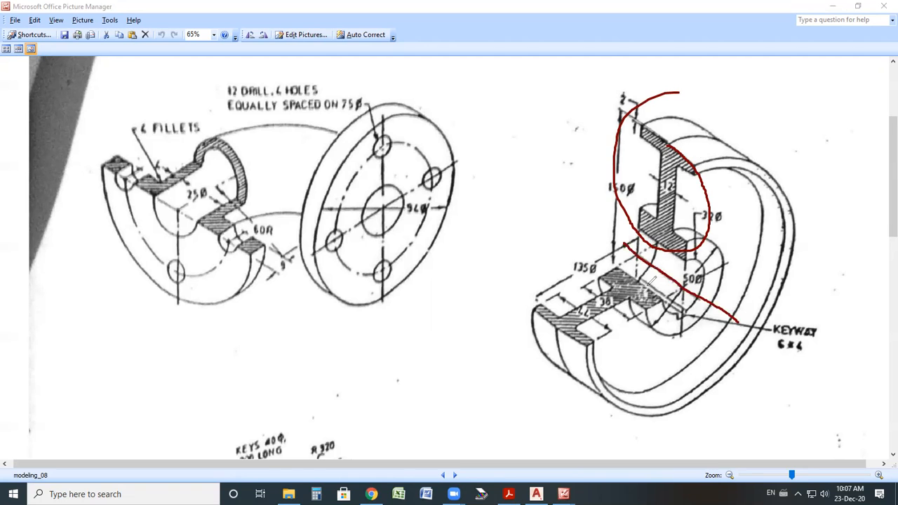
{"action": "mouse_move", "coordinate": [624, 269]}
{"action": "left_mouse_down"}
{"action": "mouse_move", "coordinate": [537, 308]}
{"action": "mouse_move", "coordinate": [663, 274]}
{"action": "left_mouse_up"}
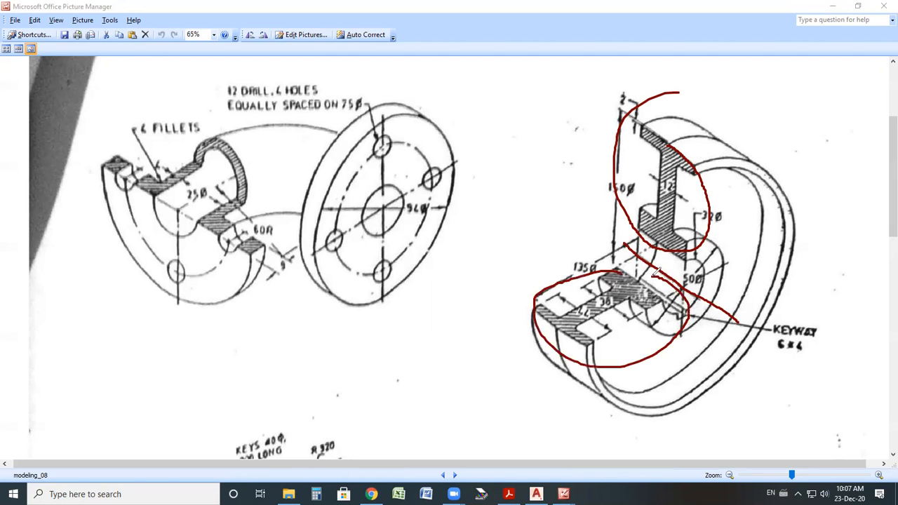
{"action": "left_click_drag", "start_coordinate": [577, 320], "coordinate": [612, 297]}
{"action": "left_click_drag", "start_coordinate": [661, 159], "coordinate": [777, 142]}
{"action": "key", "text": "ctrl+z"}
{"action": "key", "text": "ctrl+z"}
{"action": "key", "text": "ctrl+z"}
{"action": "key", "text": "ctrl+z"}
{"action": "key", "text": "ctrl+z"}
{"action": "key", "text": "ctrl+z"}
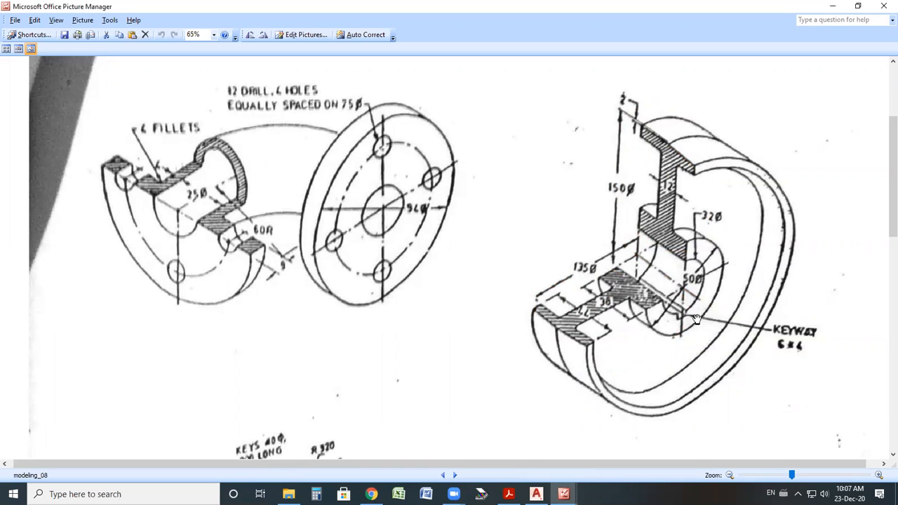
Return to the drawing and switch to the front view.
{"action": "left_click", "coordinate": [528, 490]}
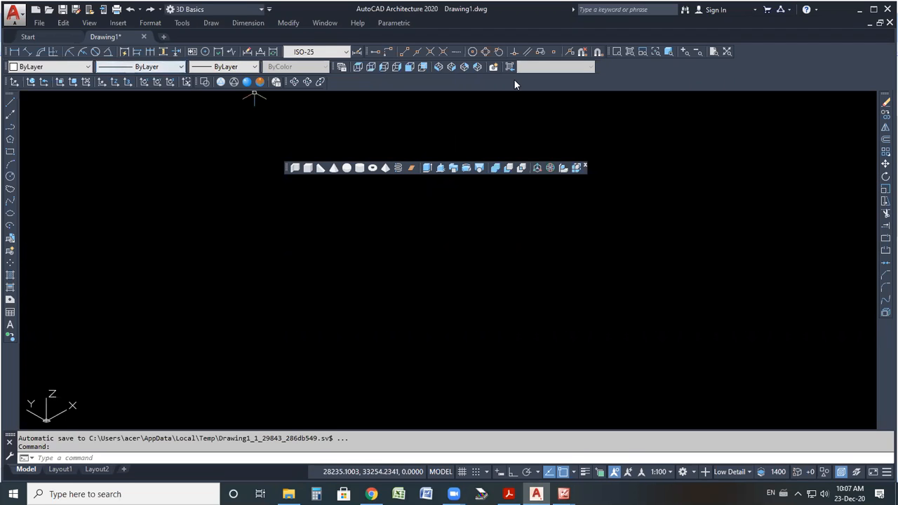
{"action": "left_click", "coordinate": [411, 67]}
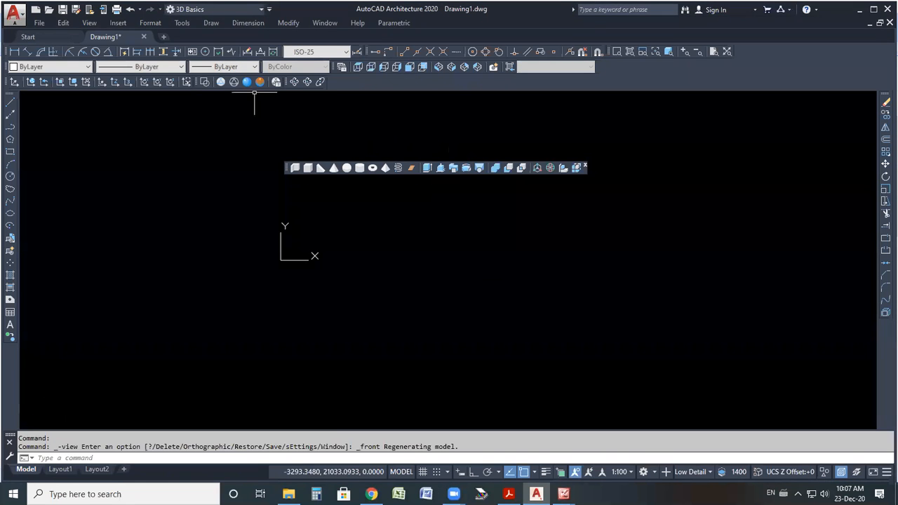
{"action": "left_click", "coordinate": [439, 318]}
{"action": "left_click_drag", "start_coordinate": [437, 348], "coordinate": [439, 337]}
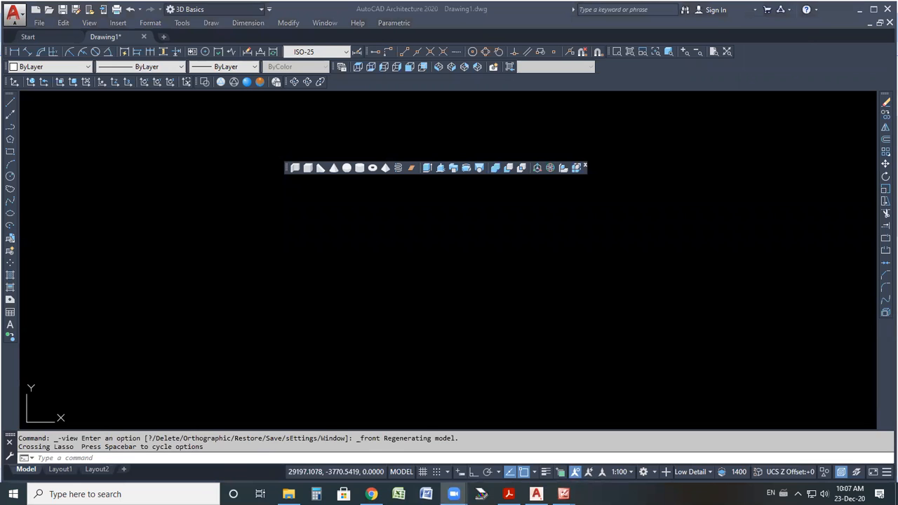
Draw a horizontal construction line with Ortho turned on, and dock the modeling toolbar.
{"action": "left_click", "coordinate": [10, 114]}
{"action": "left_click", "coordinate": [314, 258]}
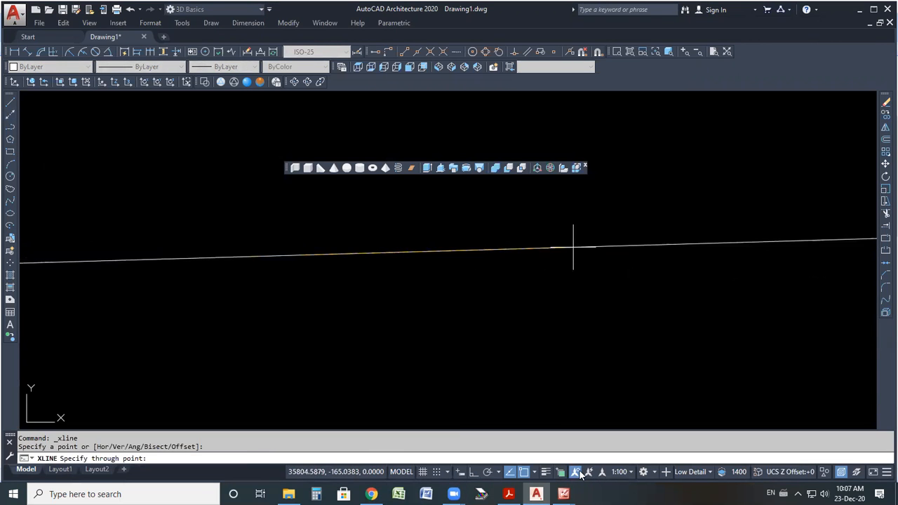
{"action": "left_click", "coordinate": [474, 473]}
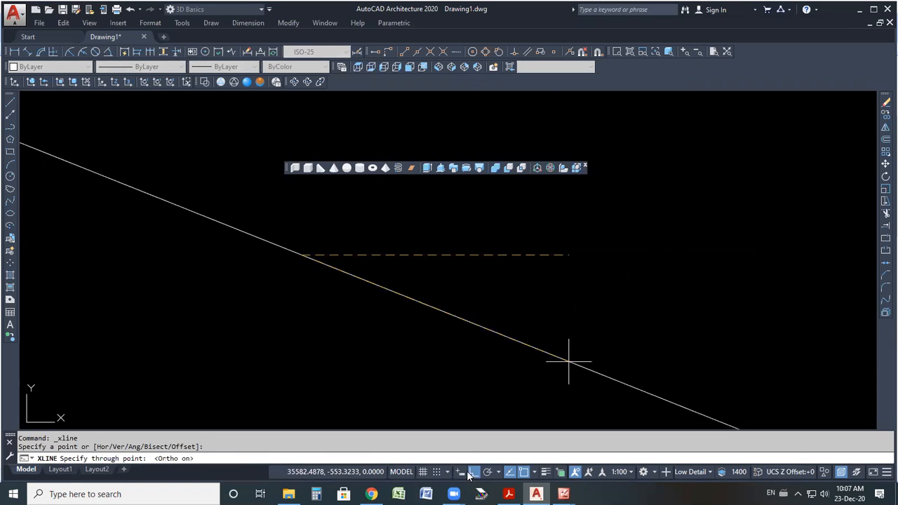
{"action": "left_click", "coordinate": [527, 312]}
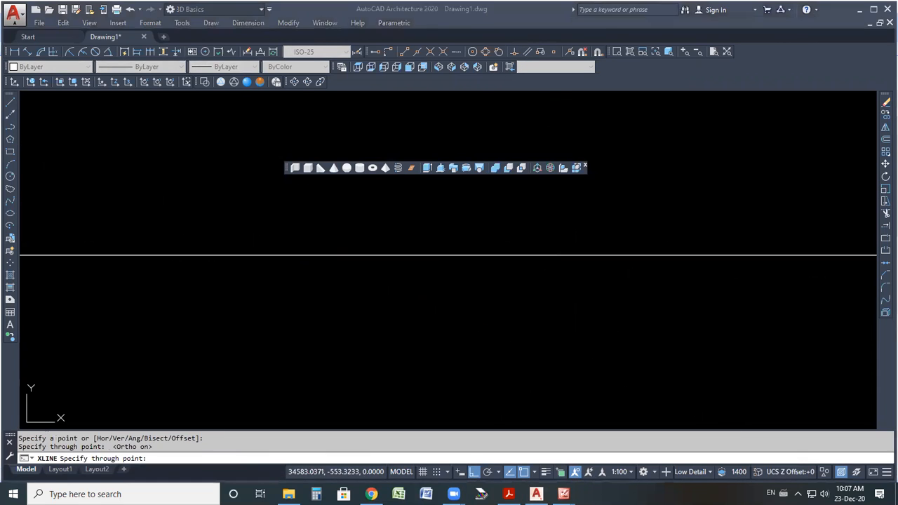
{"action": "left_click_drag", "start_coordinate": [286, 172], "coordinate": [358, 84]}
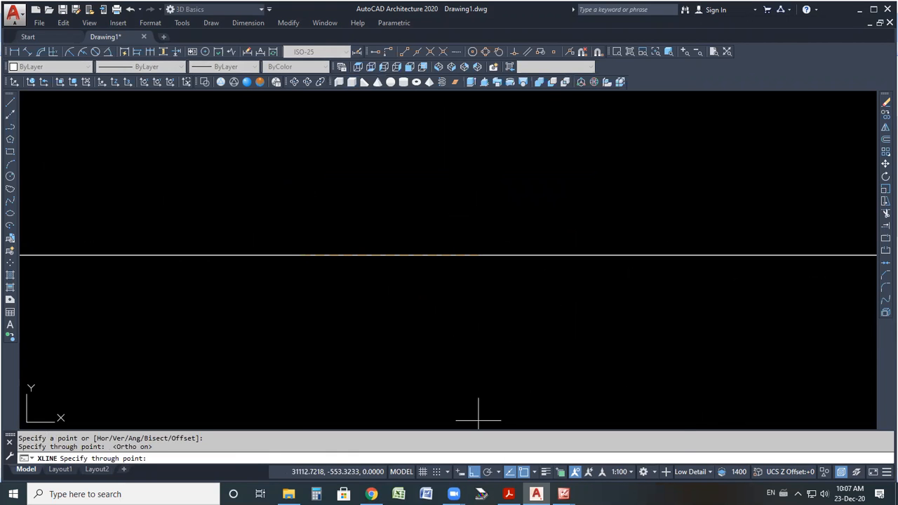
Switch back to the reference image and examine the pulley's 150 diameter dimension and top flange.
{"action": "left_click", "coordinate": [563, 494]}
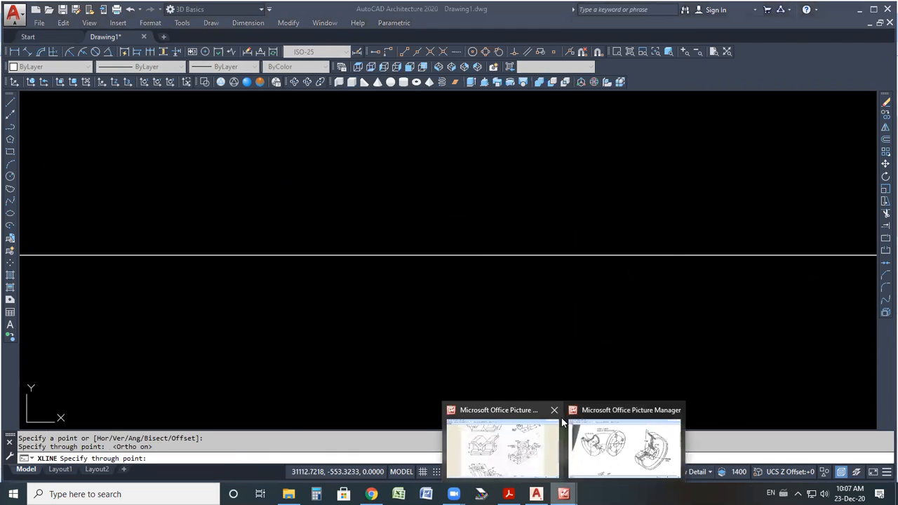
{"action": "left_click", "coordinate": [554, 410]}
{"action": "left_click", "coordinate": [558, 414]}
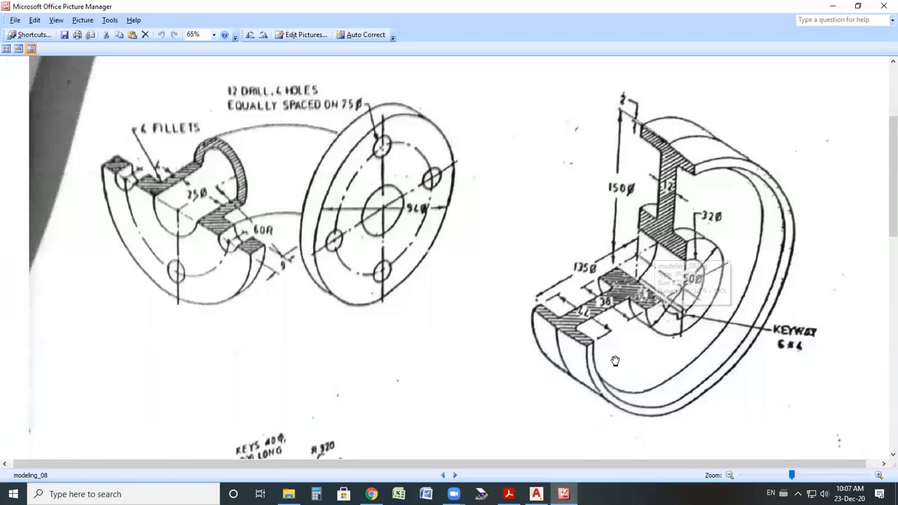
{"action": "left_click_drag", "start_coordinate": [624, 171], "coordinate": [611, 205]}
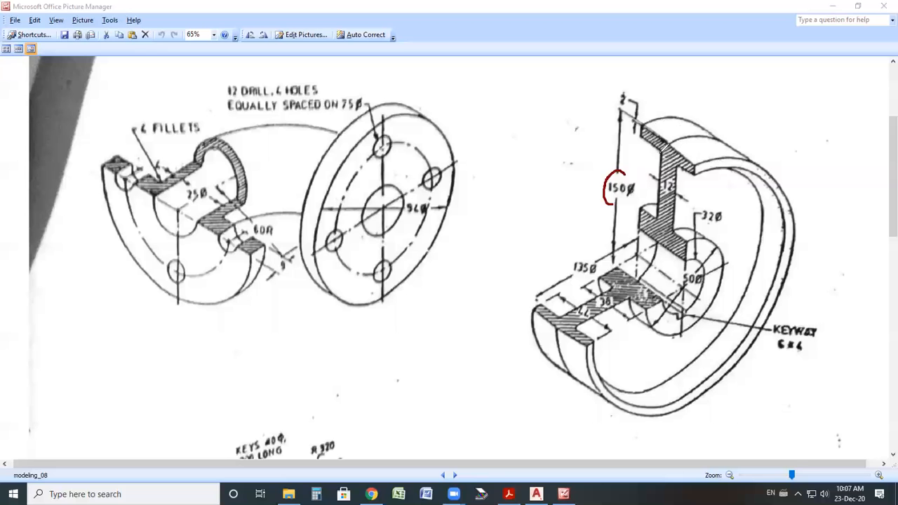
{"action": "left_click_drag", "start_coordinate": [641, 136], "coordinate": [700, 170]}
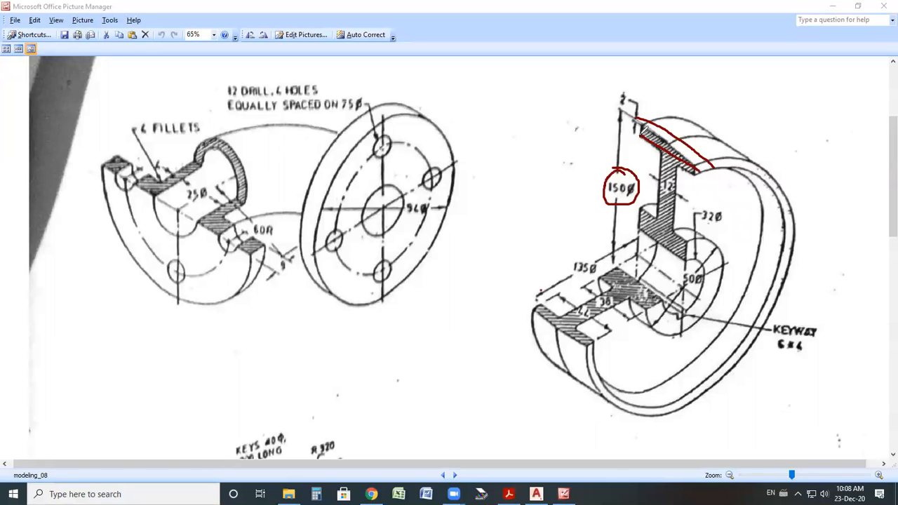
{"action": "left_click_drag", "start_coordinate": [641, 126], "coordinate": [640, 140]}
{"action": "left_click_drag", "start_coordinate": [696, 166], "coordinate": [689, 194]}
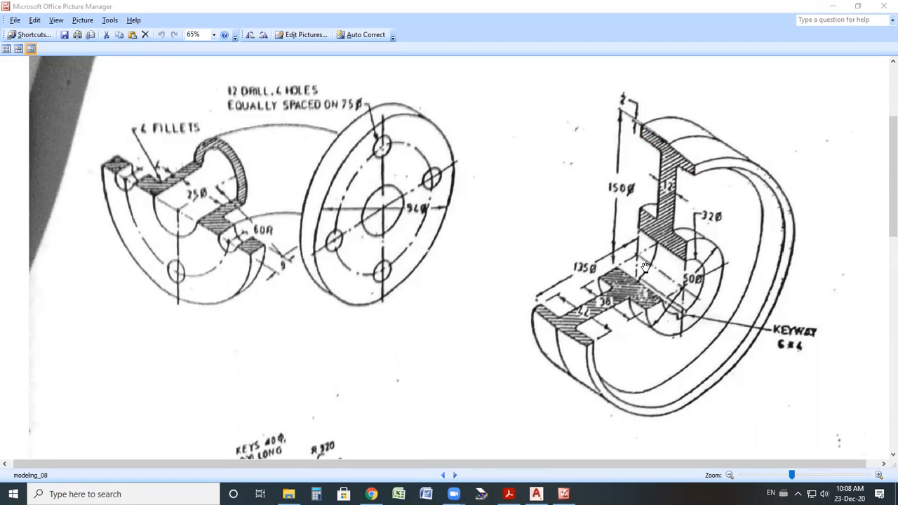
Return to the drawing and offset the lower horizontal construction line 135 mm upward.
{"action": "left_click", "coordinate": [537, 494]}
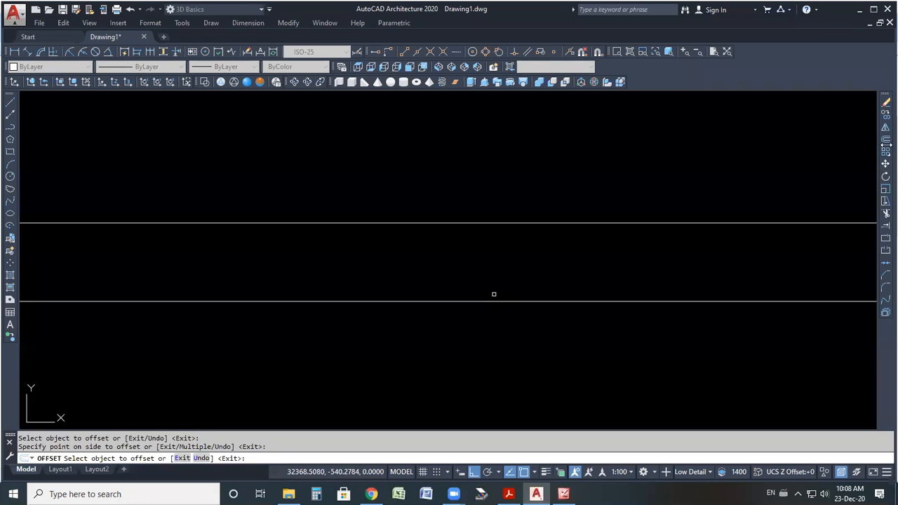
{"action": "left_click", "coordinate": [886, 139]}
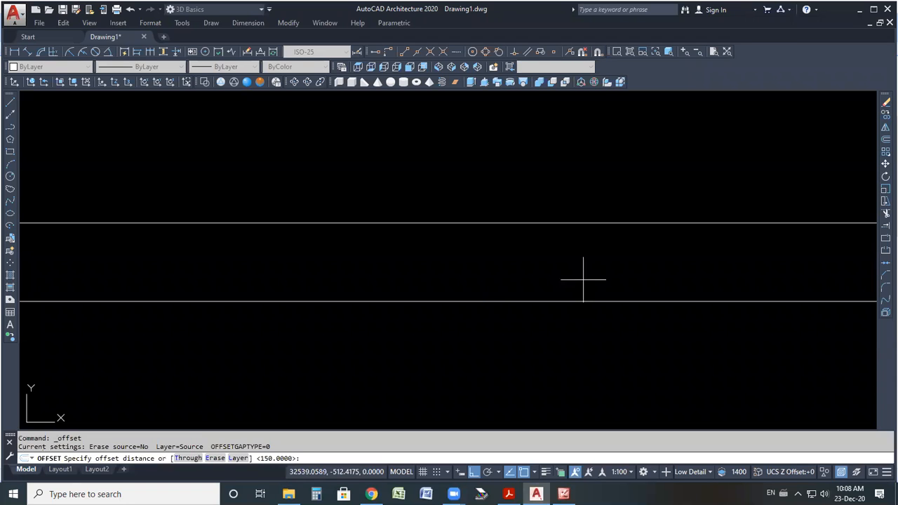
{"action": "type", "text": "135"}
{"action": "key", "text": "Return"}
{"action": "scroll", "coordinate": [540, 300], "scroll_direction": "up", "scroll_amount": 2}
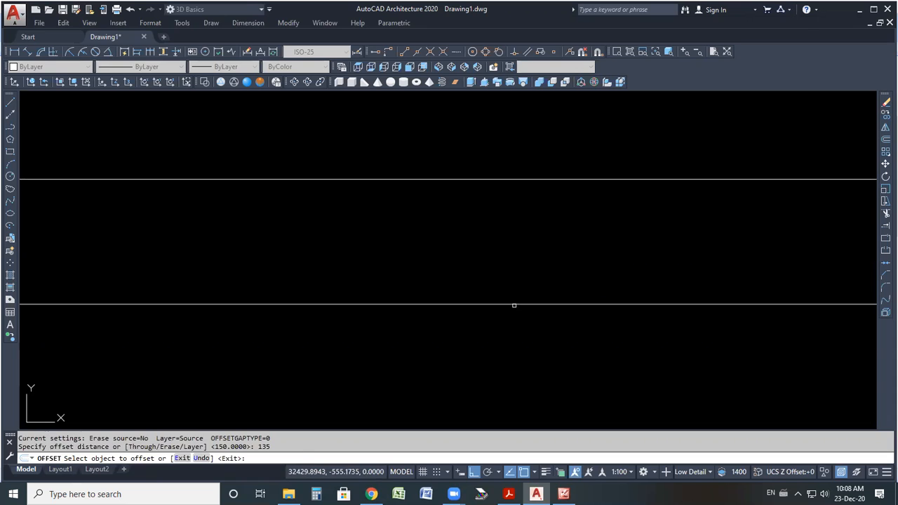
{"action": "left_click", "coordinate": [514, 305]}
{"action": "left_click", "coordinate": [492, 258]}
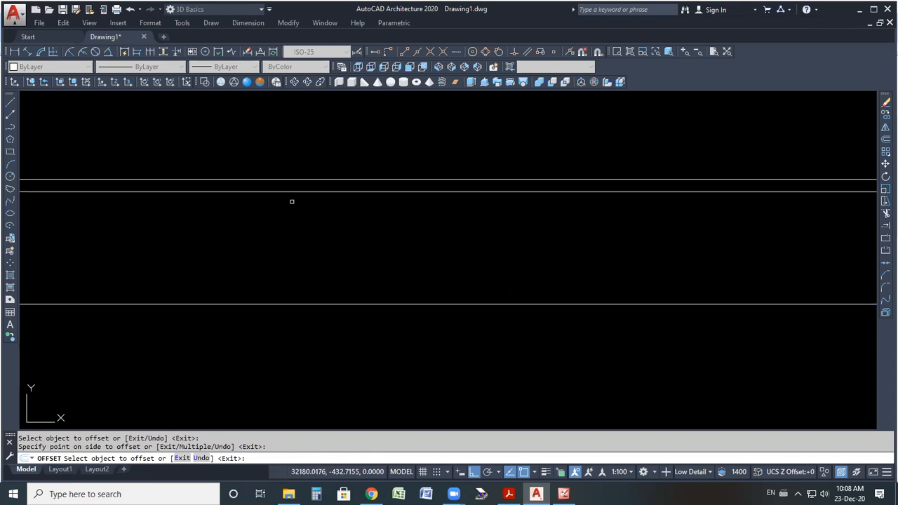
Draw a vertical construction line across the horizontal lines.
{"action": "left_click", "coordinate": [11, 114]}
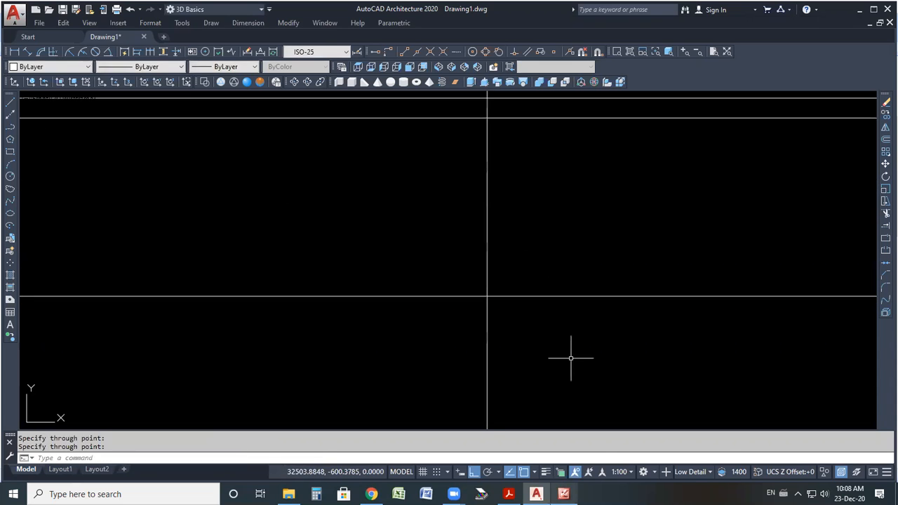
Switch to the reference image and mark the web's 12 mm thickness on the pulley section.
{"action": "left_click", "coordinate": [564, 494]}
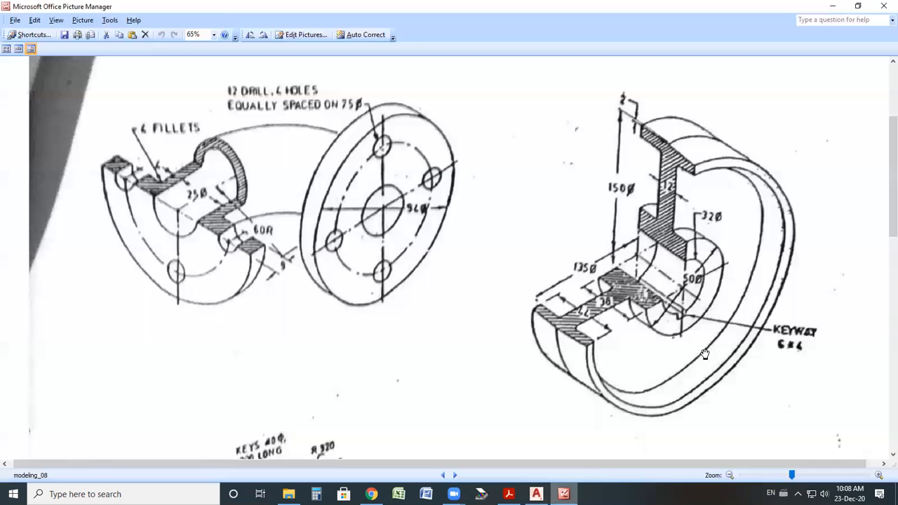
{"action": "mouse_move", "coordinate": [656, 180]}
{"action": "left_mouse_down"}
{"action": "mouse_move", "coordinate": [677, 177]}
{"action": "mouse_move", "coordinate": [658, 174]}
{"action": "mouse_move", "coordinate": [645, 196]}
{"action": "left_mouse_up"}
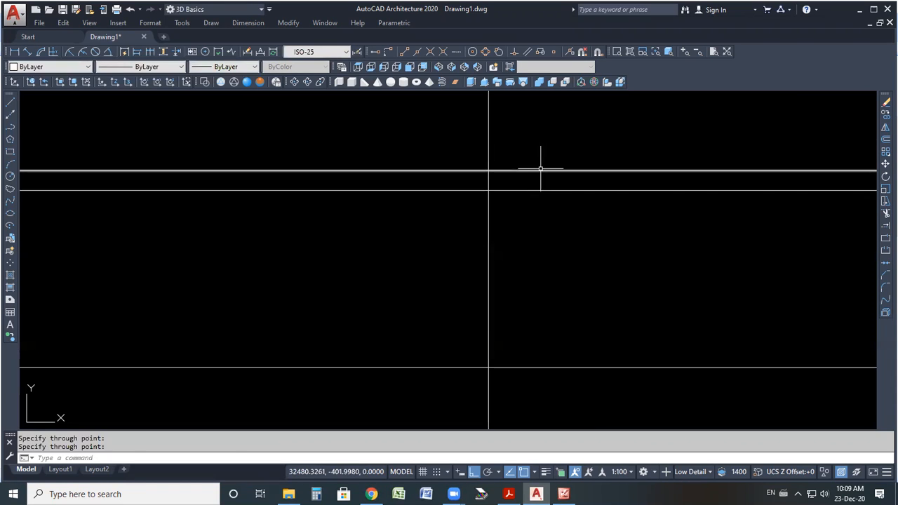
Select all construction lines, make them green with a heavier lineweight, and turn on lineweight display.
{"action": "key", "text": "Escape"}
{"action": "left_click", "coordinate": [567, 143]}
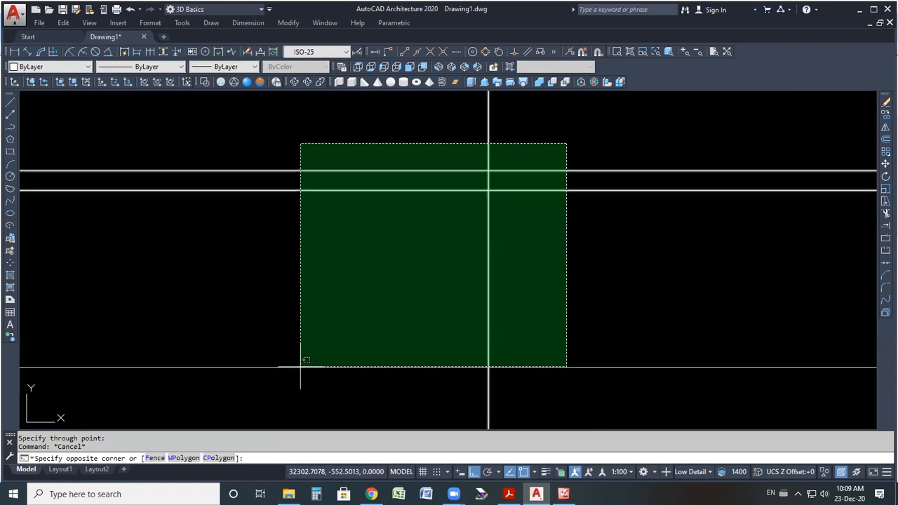
{"action": "left_click", "coordinate": [281, 391]}
{"action": "left_click", "coordinate": [56, 66]}
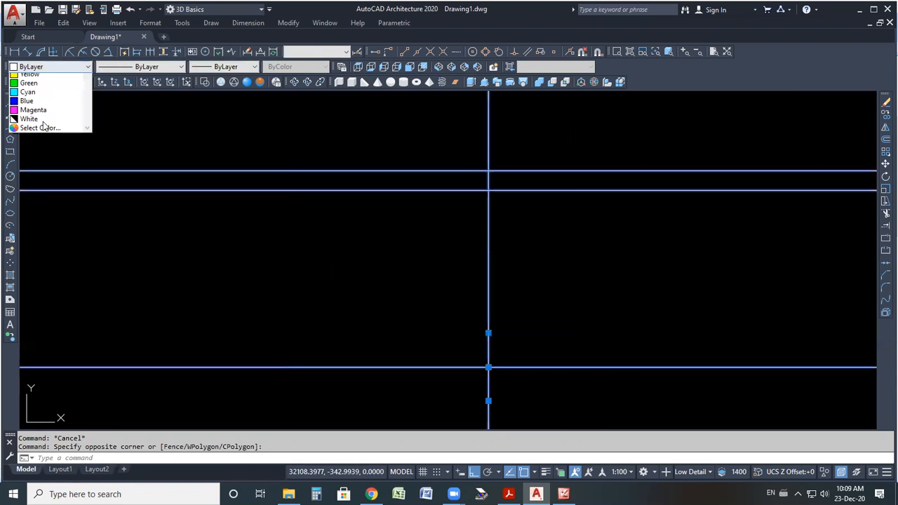
{"action": "left_click", "coordinate": [39, 110]}
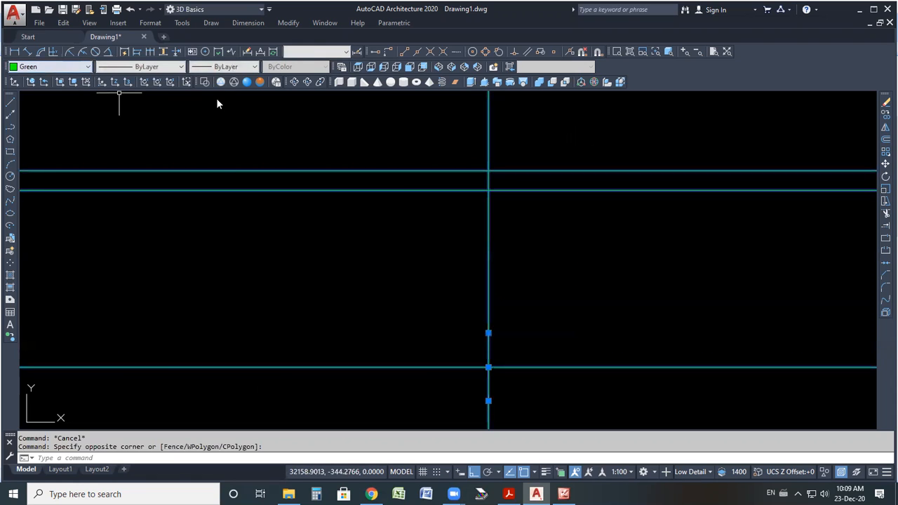
{"action": "left_click", "coordinate": [224, 67]}
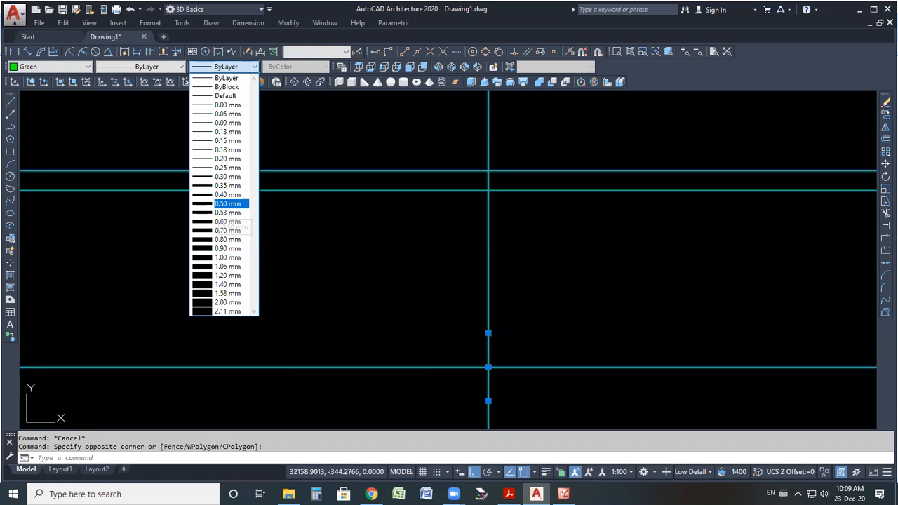
{"action": "left_click", "coordinate": [547, 473]}
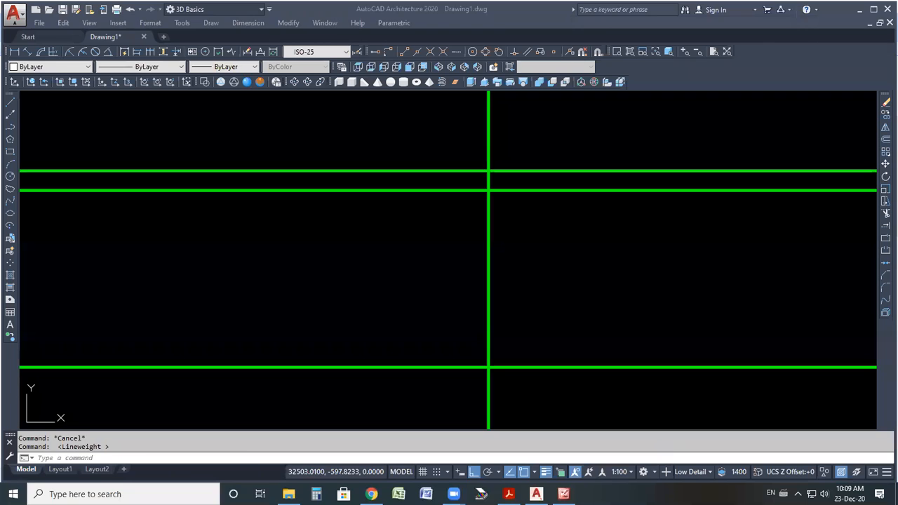
Offset the vertical construction line 12 mm to both sides.
{"action": "left_click", "coordinate": [885, 139]}
{"action": "type", "text": "12"}
{"action": "key", "text": "Return"}
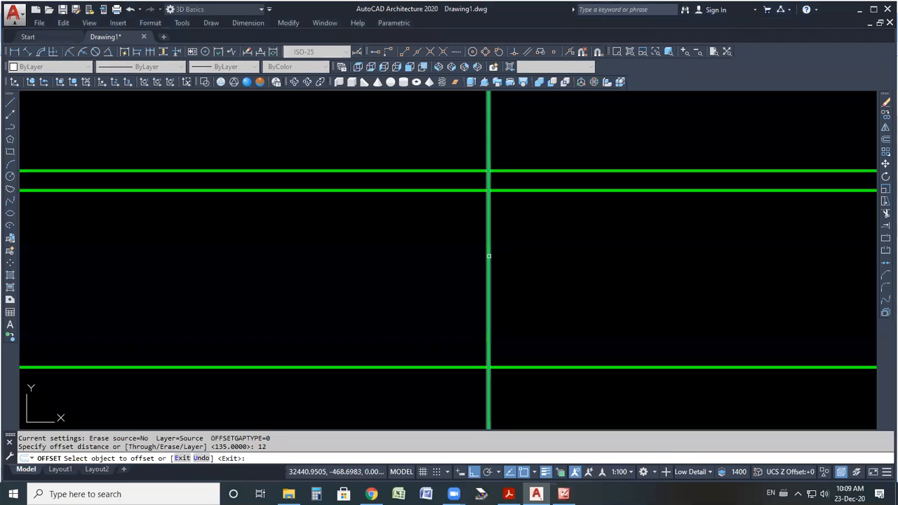
{"action": "left_click", "coordinate": [489, 256]}
{"action": "left_click", "coordinate": [421, 266]}
{"action": "left_click", "coordinate": [489, 274]}
{"action": "left_click", "coordinate": [588, 291]}
Try offsetting the vertical line 44 mm and undo it.
{"action": "left_click", "coordinate": [538, 494]}
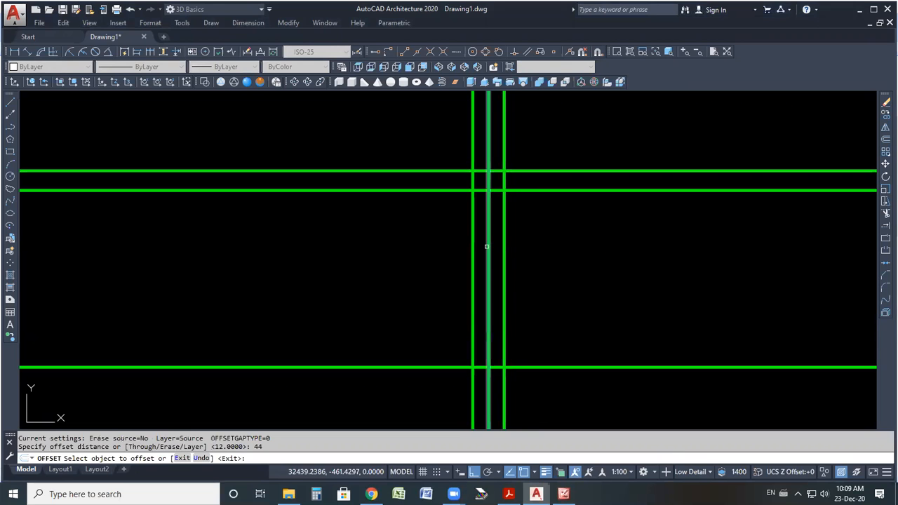
{"action": "left_click", "coordinate": [489, 245]}
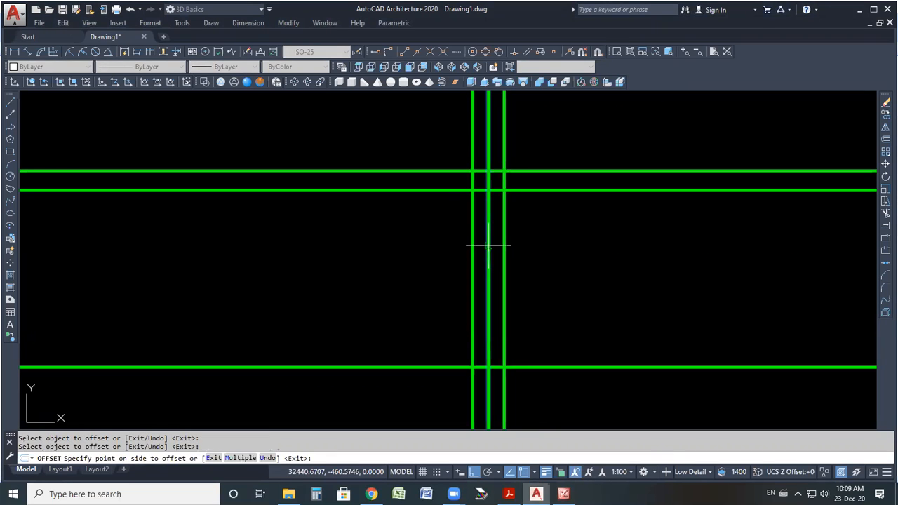
{"action": "left_click", "coordinate": [489, 244]}
{"action": "key", "text": "ctrl+z"}
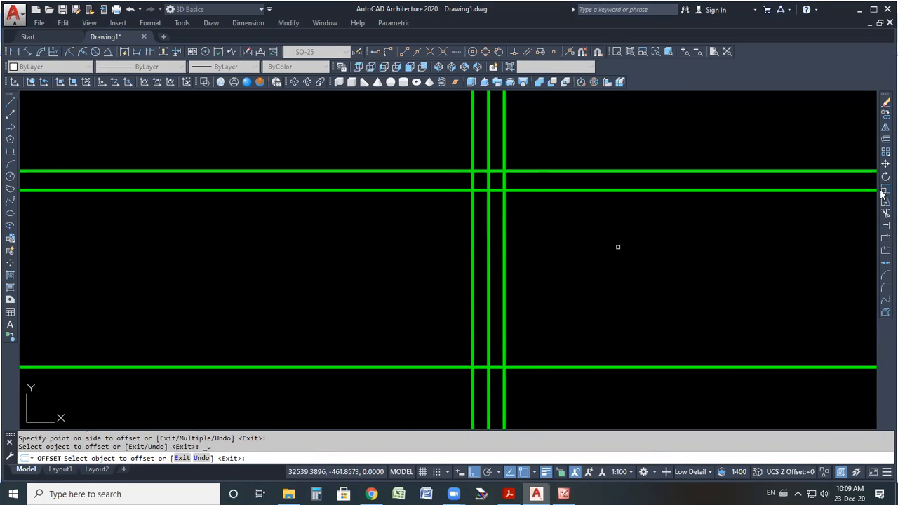
Offset the vertical centre line 22 mm and delete an unneeded vertical line.
{"action": "left_click", "coordinate": [886, 139]}
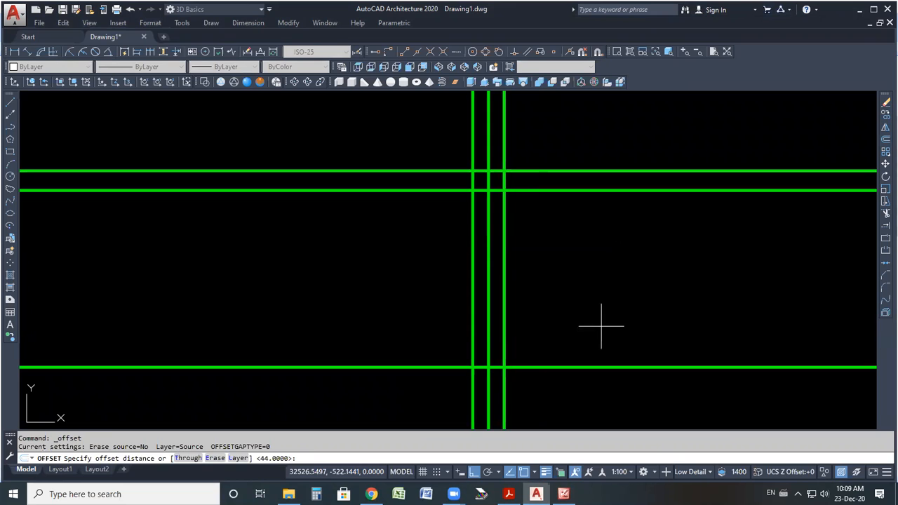
{"action": "type", "text": "22"}
{"action": "key", "text": "Return"}
{"action": "left_click", "coordinate": [489, 262]}
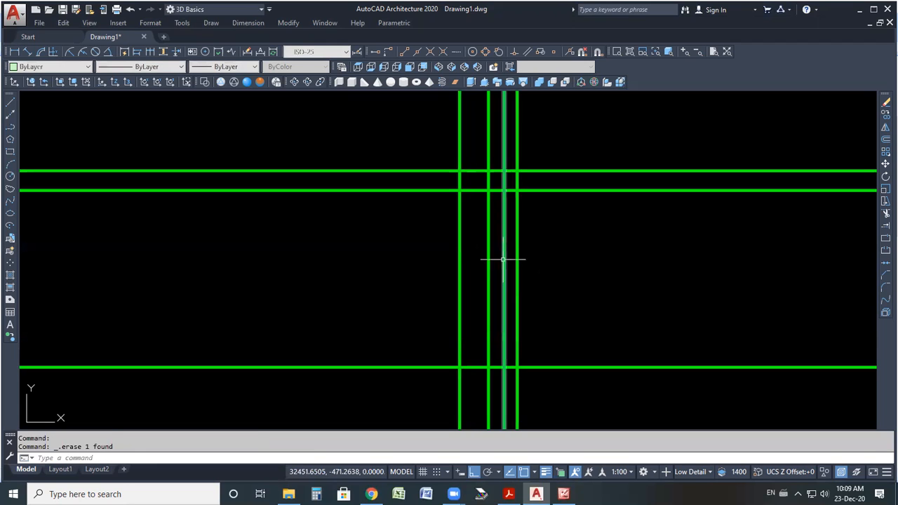
{"action": "left_click", "coordinate": [504, 260]}
{"action": "key", "text": "Delete"}
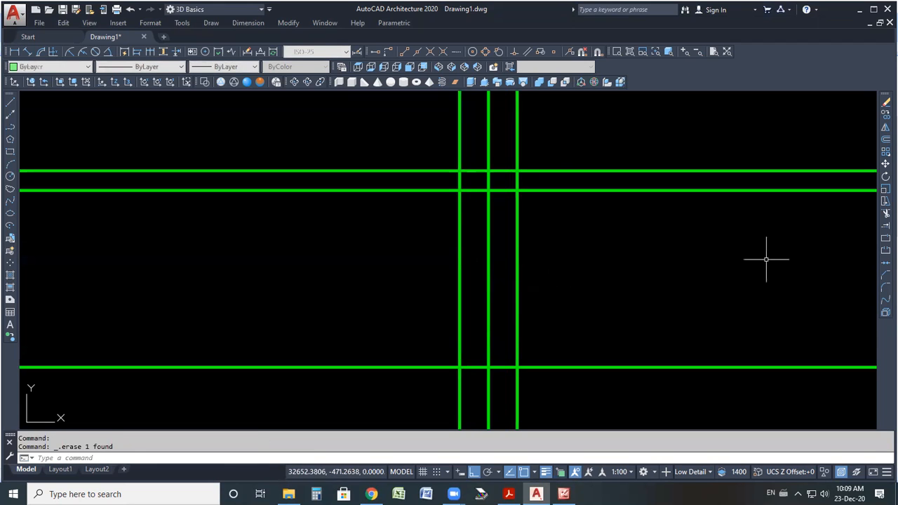
Offset the middle vertical line 6 mm to both sides.
{"action": "scroll", "coordinate": [511, 224], "scroll_direction": "up", "scroll_amount": 4}
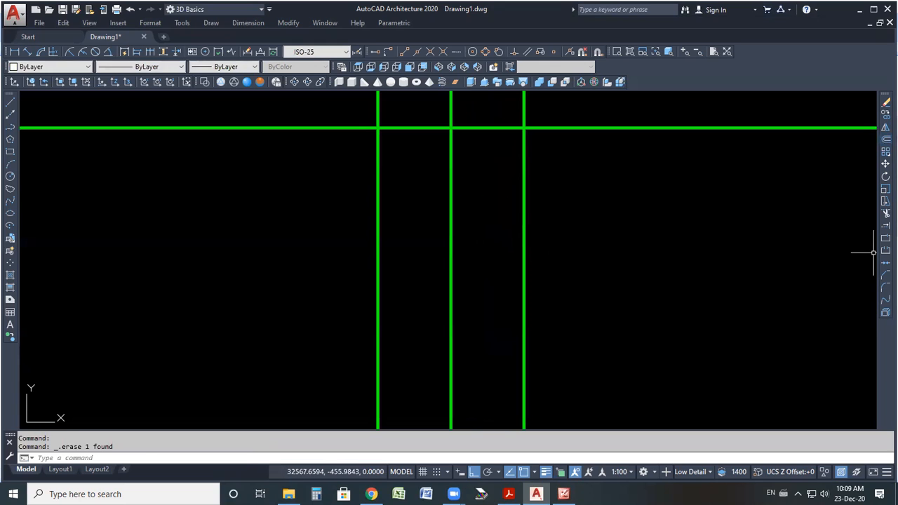
{"action": "left_click", "coordinate": [886, 139]}
{"action": "type", "text": "6"}
{"action": "key", "text": "Return"}
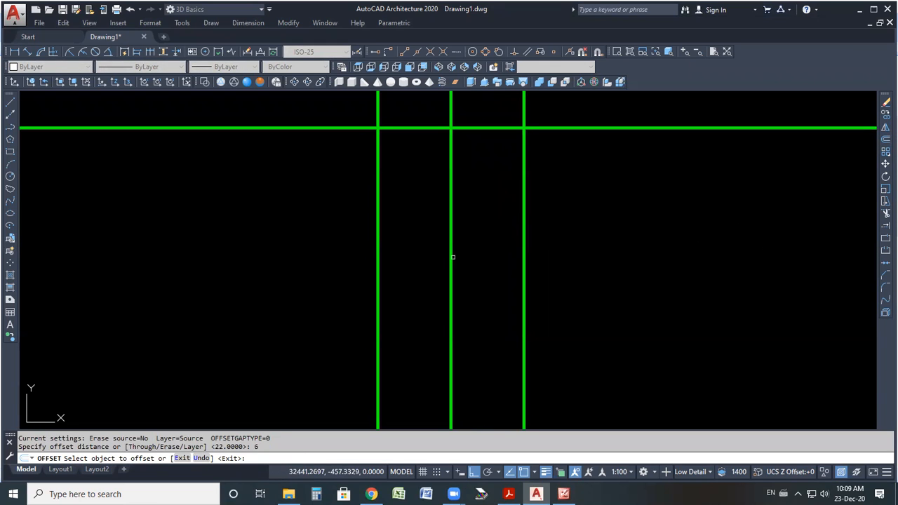
{"action": "left_click", "coordinate": [451, 247]}
{"action": "left_click", "coordinate": [468, 249]}
{"action": "left_click", "coordinate": [468, 249]}
{"action": "left_click", "coordinate": [451, 250]}
{"action": "left_click", "coordinate": [427, 250]}
{"action": "scroll", "coordinate": [473, 274], "scroll_direction": "down", "scroll_amount": 2}
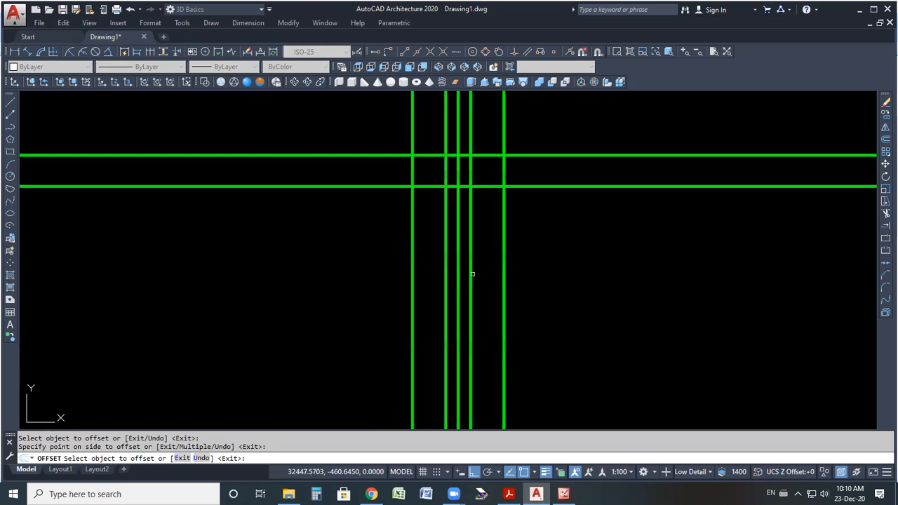
{"action": "left_click", "coordinate": [885, 214]}
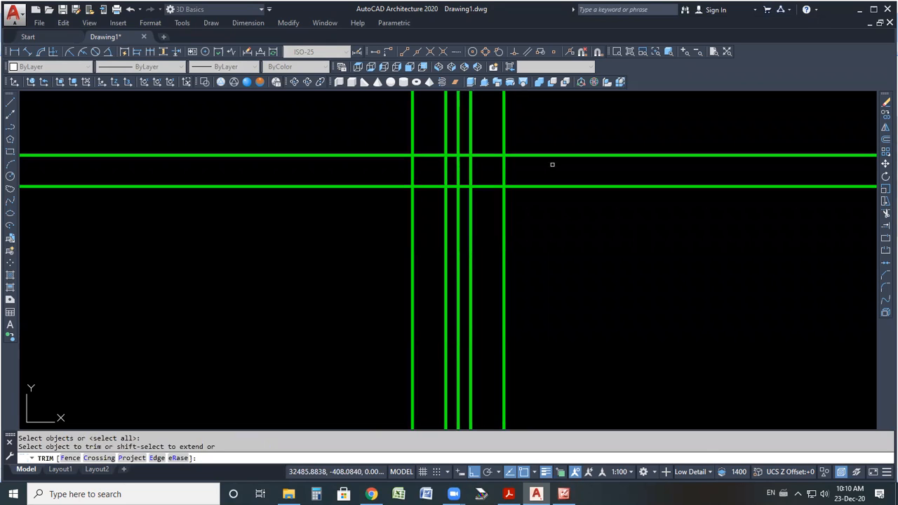
{"action": "key", "text": "Escape"}
{"action": "key", "text": "Escape"}
{"action": "scroll", "coordinate": [472, 337], "scroll_direction": "down", "scroll_amount": 5}
Switch to the reference image and mark the hub's 32 and 50 diameters and the bore region.
{"action": "left_click", "coordinate": [564, 494]}
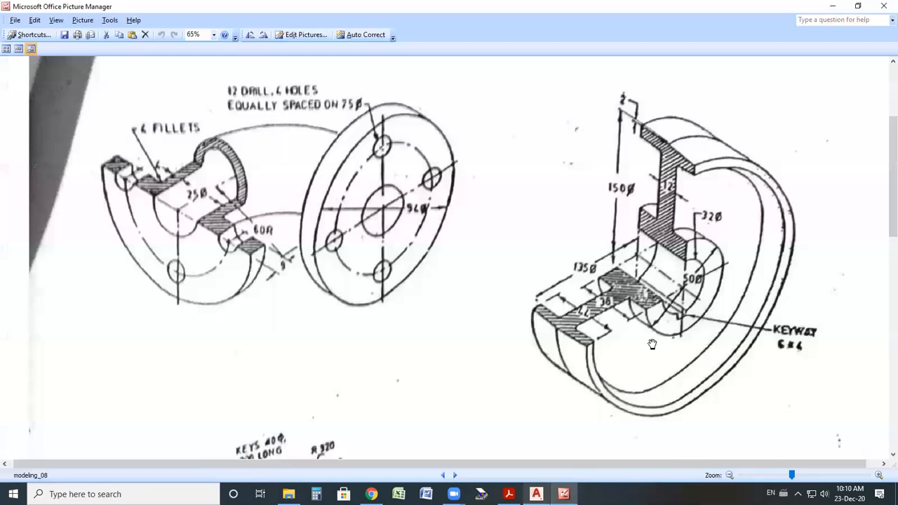
{"action": "left_click", "coordinate": [676, 206]}
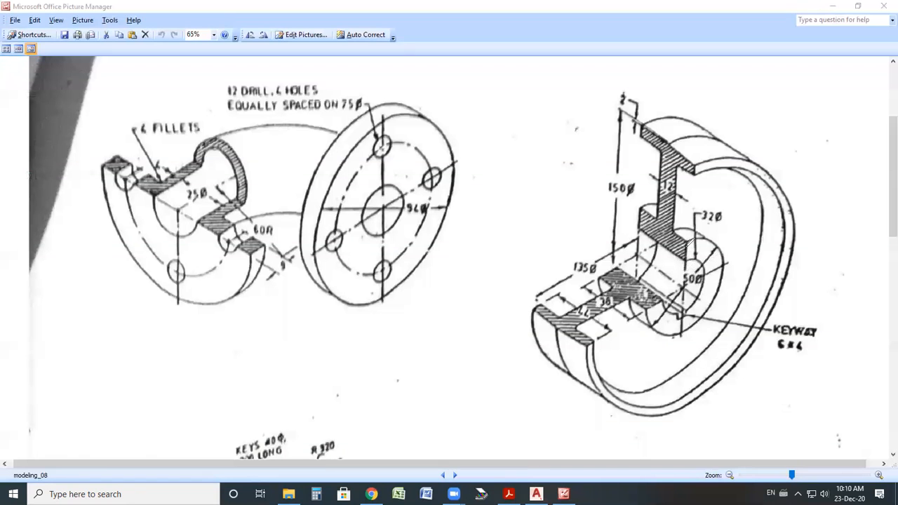
{"action": "left_click_drag", "start_coordinate": [663, 245], "coordinate": [662, 277]}
{"action": "left_click_drag", "start_coordinate": [685, 246], "coordinate": [685, 288]}
{"action": "left_click_drag", "start_coordinate": [721, 204], "coordinate": [718, 212]}
{"action": "left_click_drag", "start_coordinate": [701, 246], "coordinate": [712, 247]}
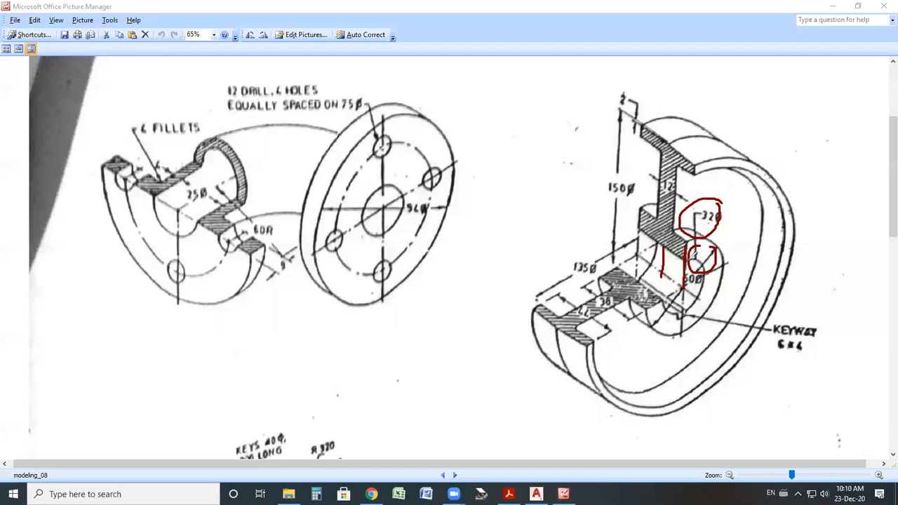
{"action": "mouse_move", "coordinate": [599, 279]}
{"action": "left_mouse_down"}
{"action": "mouse_move", "coordinate": [648, 294]}
{"action": "mouse_move", "coordinate": [639, 313]}
{"action": "left_mouse_up"}
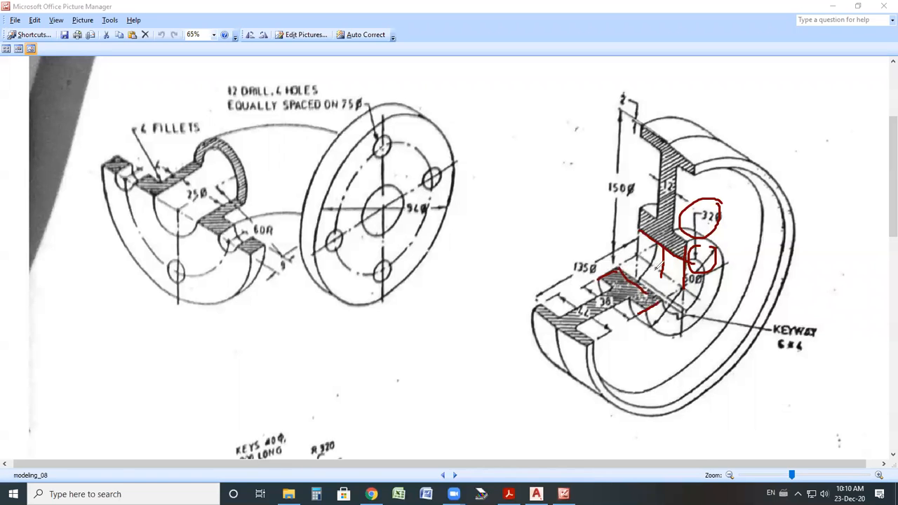
{"action": "key", "text": "Escape"}
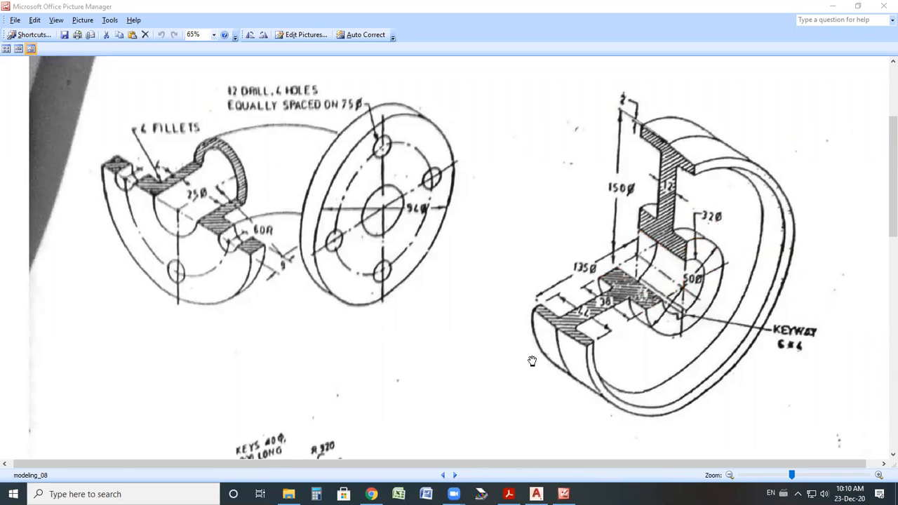
Return to the drawing and offset the horizontal line 50 mm upward.
{"action": "left_click", "coordinate": [536, 494]}
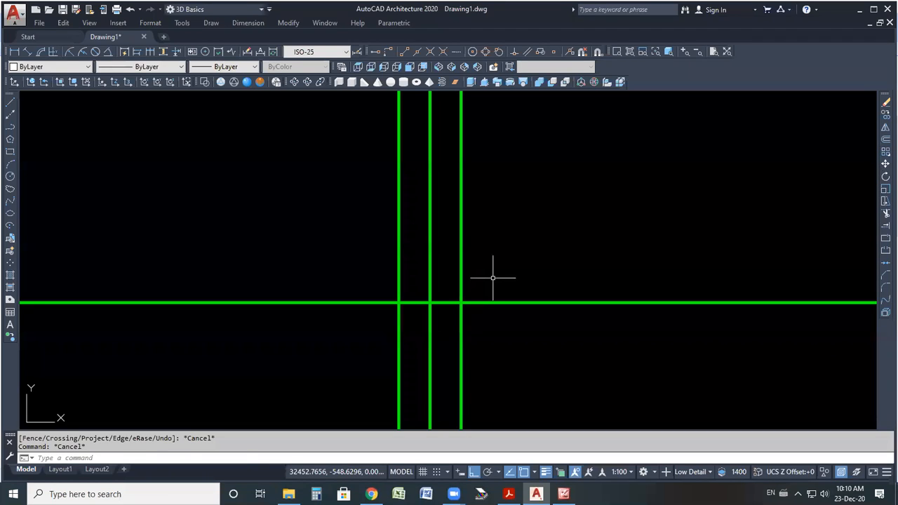
{"action": "left_click", "coordinate": [886, 146]}
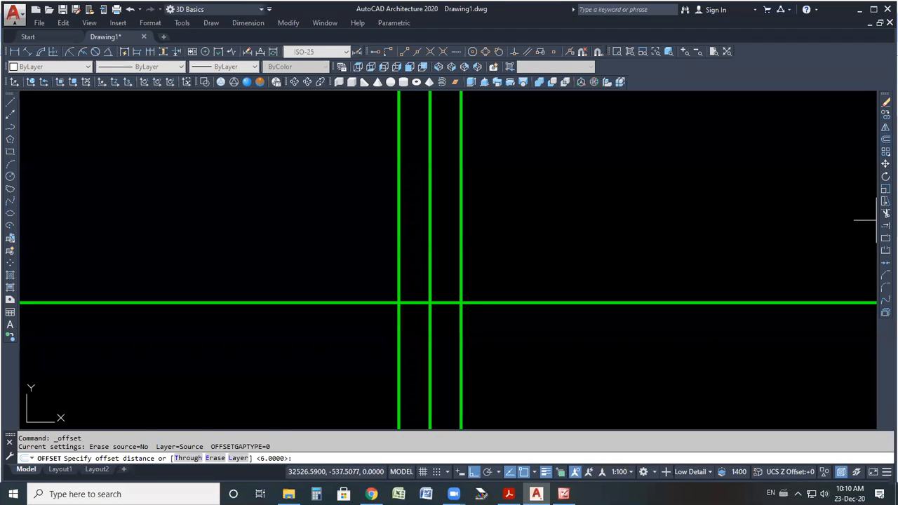
{"action": "type", "text": "50"}
{"action": "key", "text": "Return"}
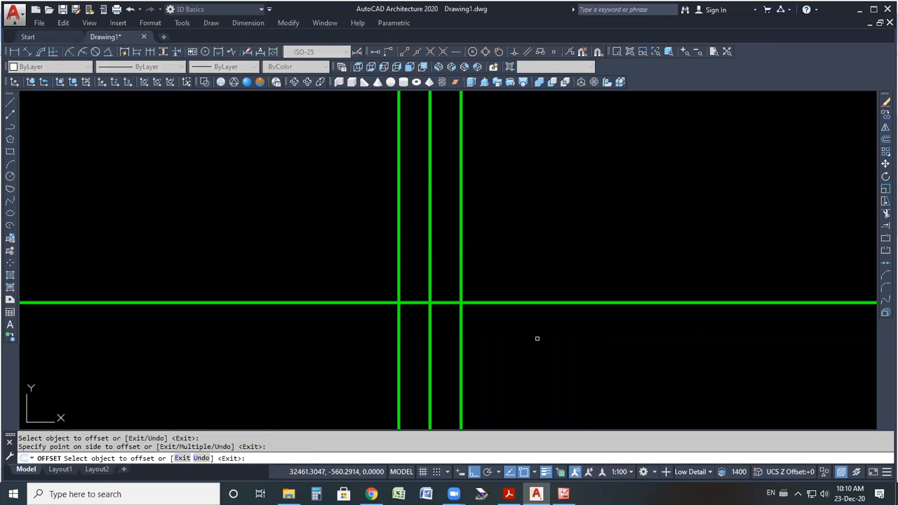
{"action": "left_click", "coordinate": [537, 303]}
{"action": "left_click", "coordinate": [533, 286]}
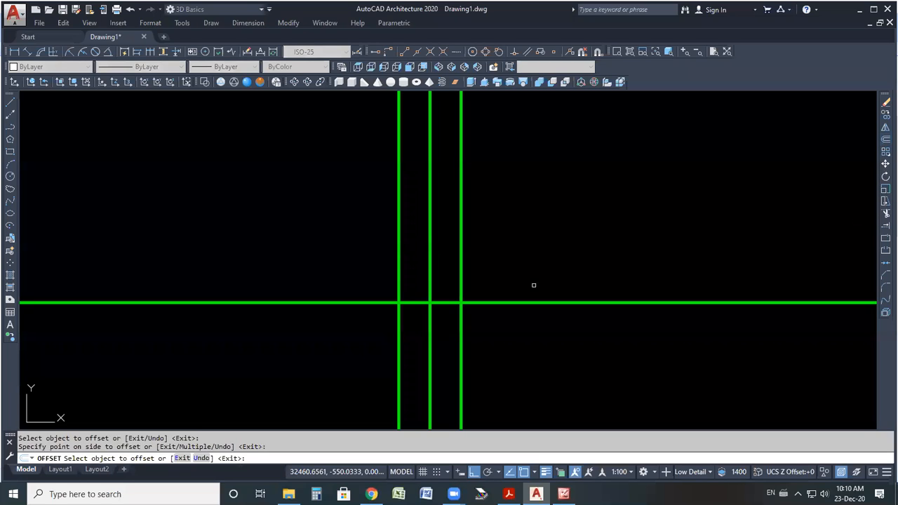
Offset the upper horizontal line another 50 mm upward.
{"action": "left_click", "coordinate": [885, 139]}
{"action": "type", "text": "50"}
{"action": "key", "text": "Return"}
{"action": "scroll", "coordinate": [559, 267], "scroll_direction": "down", "scroll_amount": 4}
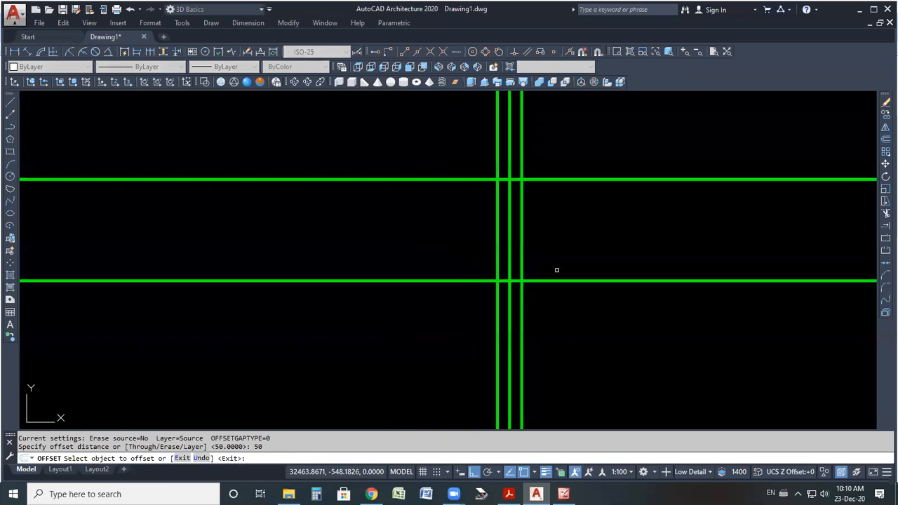
{"action": "scroll", "coordinate": [555, 276], "scroll_direction": "up", "scroll_amount": 2}
{"action": "left_click", "coordinate": [550, 283]}
{"action": "left_click", "coordinate": [543, 260]}
{"action": "scroll", "coordinate": [515, 277], "scroll_direction": "down", "scroll_amount": 4}
{"action": "scroll", "coordinate": [516, 277], "scroll_direction": "down", "scroll_amount": 2}
{"action": "scroll", "coordinate": [537, 230], "scroll_direction": "up", "scroll_amount": 2}
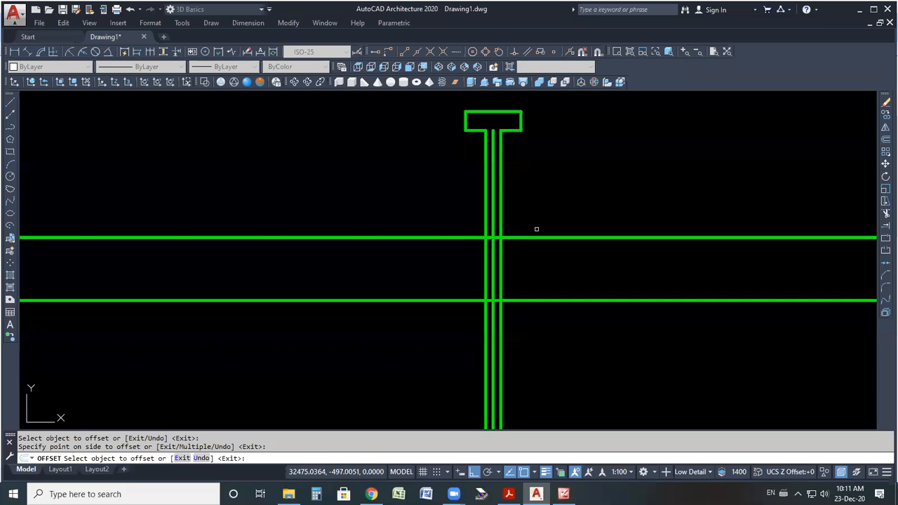
Offset the lowest horizontal line 32 mm upward.
{"action": "type", "text": "3"}
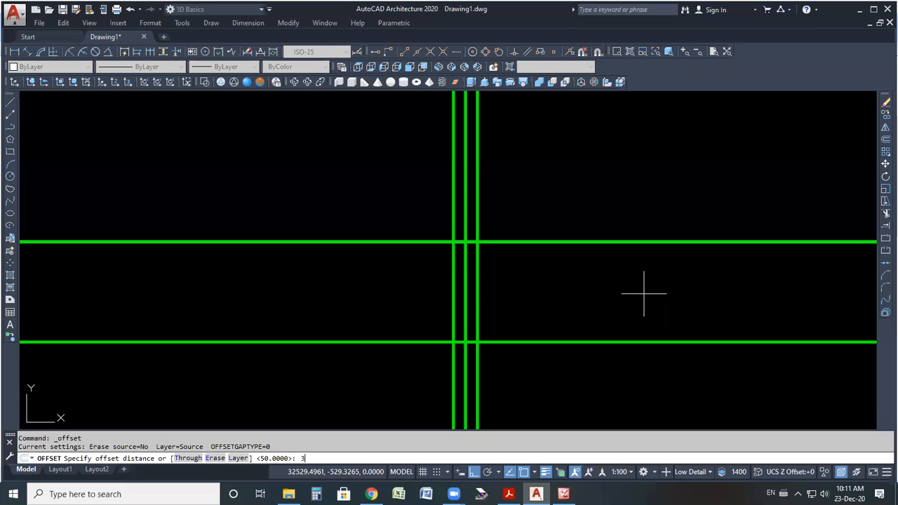
{"action": "key", "text": "Return"}
{"action": "left_click", "coordinate": [555, 341]}
{"action": "left_click", "coordinate": [551, 311]}
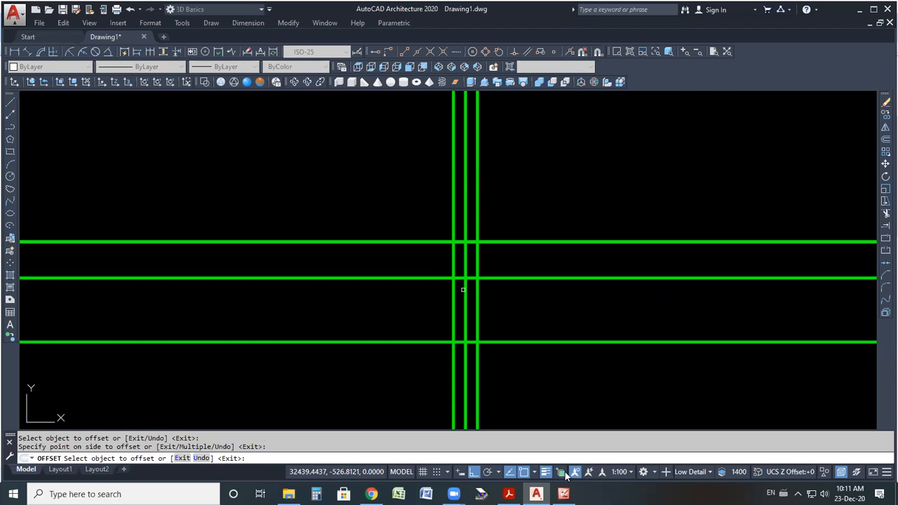
{"action": "middle_click_drag", "start_coordinate": [463, 290], "coordinate": [464, 274]}
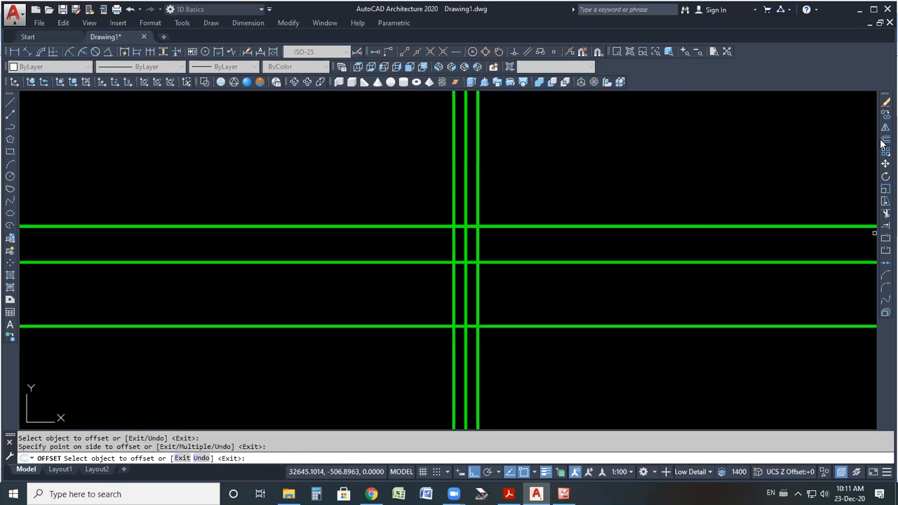
Offset the middle vertical line 18 mm to both sides.
{"action": "left_click", "coordinate": [885, 141]}
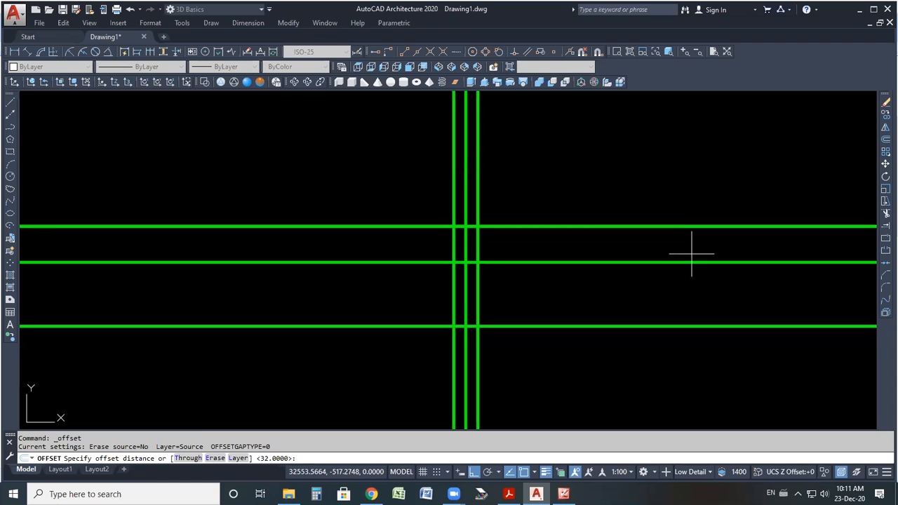
{"action": "key", "text": "Return"}
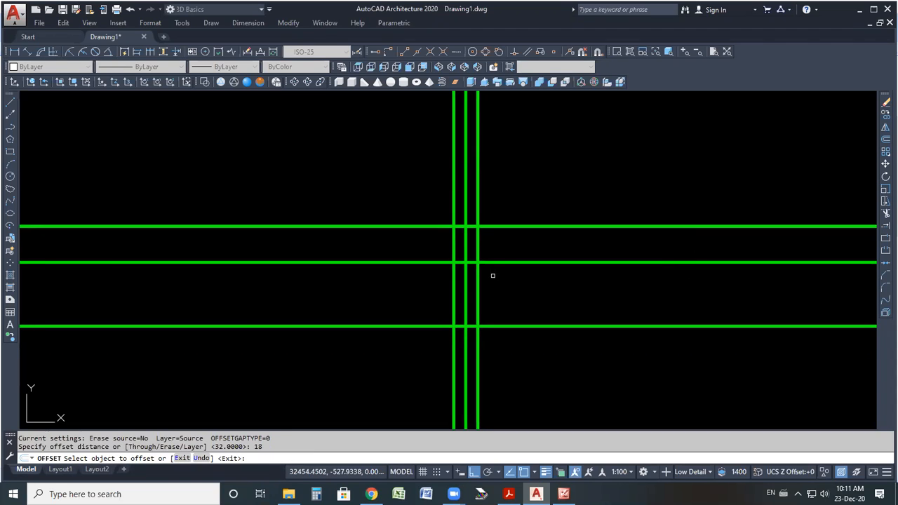
{"action": "left_click", "coordinate": [466, 294]}
{"action": "left_click", "coordinate": [532, 296]}
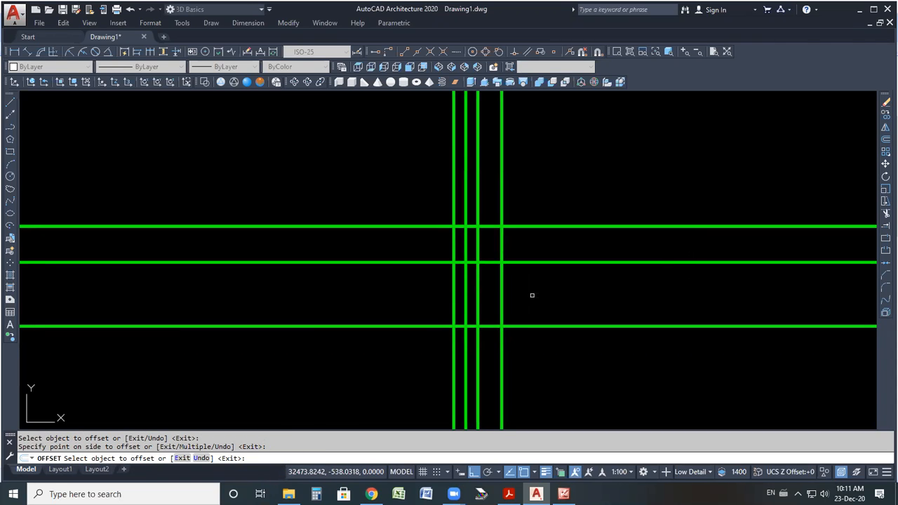
{"action": "left_click", "coordinate": [453, 288]}
{"action": "left_click", "coordinate": [402, 292]}
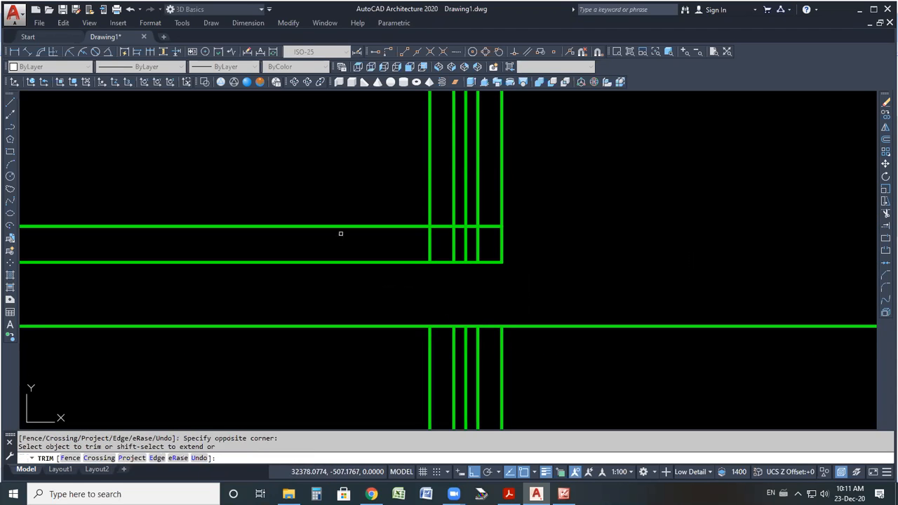
Trim the construction lines to form the I-shaped web and flange cross-section.
{"action": "left_click", "coordinate": [337, 221]}
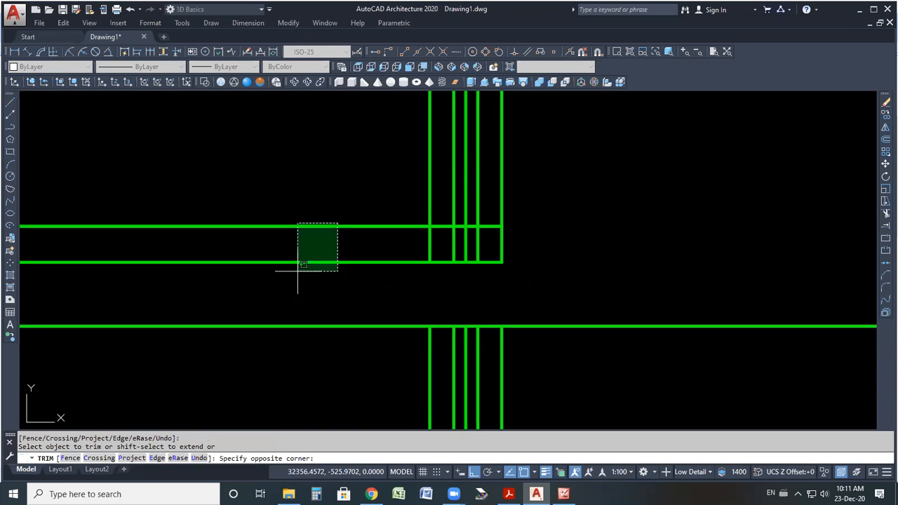
{"action": "left_click", "coordinate": [299, 274]}
{"action": "left_click", "coordinate": [429, 203]}
{"action": "left_click", "coordinate": [502, 208]}
{"action": "scroll", "coordinate": [463, 236], "scroll_direction": "up", "scroll_amount": 4}
{"action": "left_click", "coordinate": [488, 175]}
{"action": "left_click", "coordinate": [456, 221]}
{"action": "left_click", "coordinate": [519, 227]}
{"action": "left_click", "coordinate": [425, 247]}
{"action": "scroll", "coordinate": [448, 261], "scroll_direction": "down", "scroll_amount": 4}
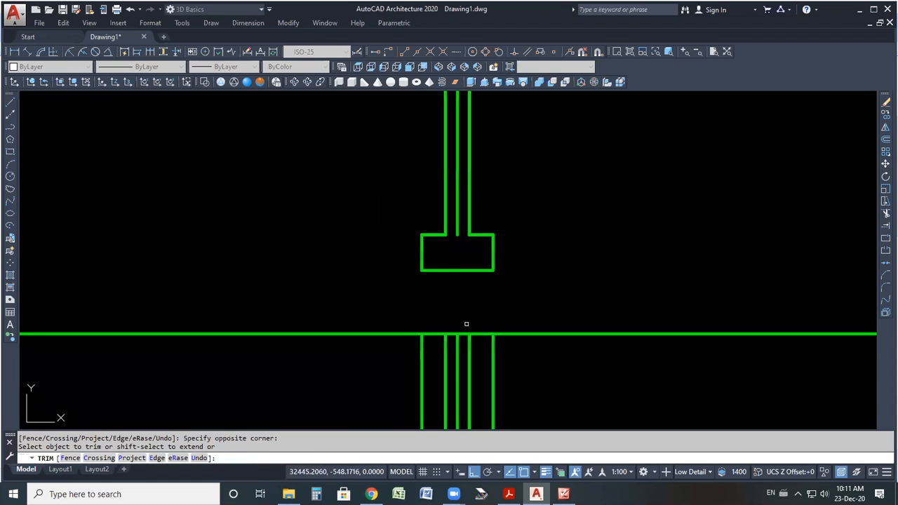
{"action": "key", "text": "Escape"}
Erase the leftover construction lines below the profile and the centre line inside the web.
{"action": "left_click", "coordinate": [523, 360]}
{"action": "left_click", "coordinate": [401, 356]}
{"action": "key", "text": "Delete"}
{"action": "scroll", "coordinate": [414, 351], "scroll_direction": "down", "scroll_amount": 3}
{"action": "scroll", "coordinate": [448, 294], "scroll_direction": "up", "scroll_amount": 4}
{"action": "left_click", "coordinate": [420, 269]}
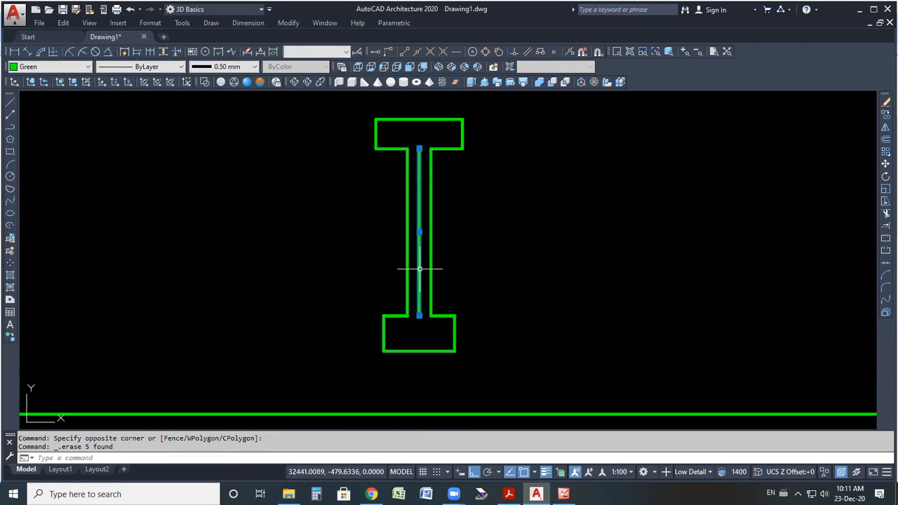
{"action": "key", "text": "Delete"}
{"action": "scroll", "coordinate": [476, 282], "scroll_direction": "down", "scroll_amount": 4}
{"action": "scroll", "coordinate": [414, 307], "scroll_direction": "up", "scroll_amount": 4}
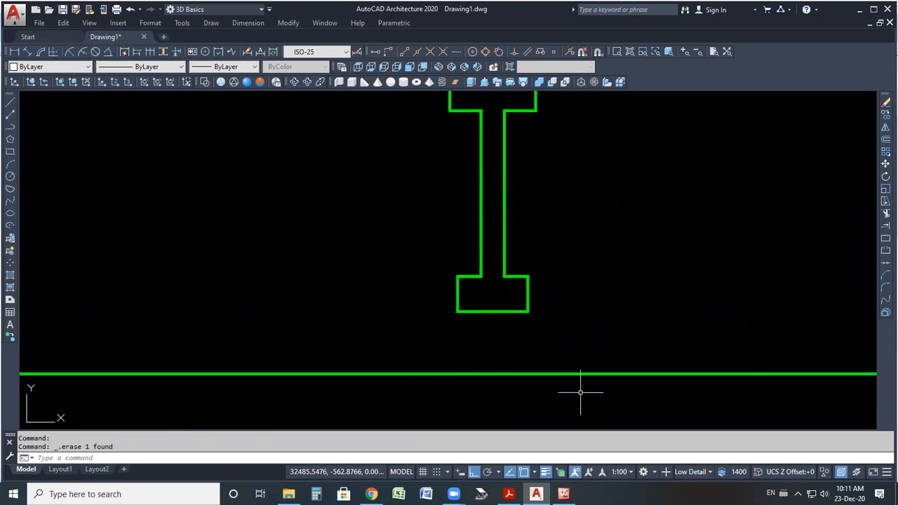
Switch to the reference image to examine the shaded cross-section to be made a region and revolved, then return to the drawing.
{"action": "key", "text": "ctrl+2"}
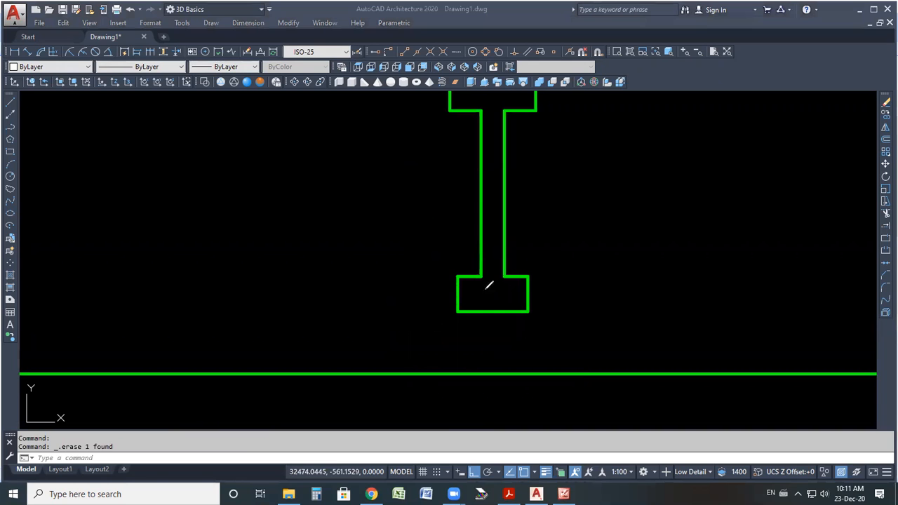
{"action": "mouse_move", "coordinate": [523, 104]}
{"action": "left_mouse_down"}
{"action": "mouse_move", "coordinate": [481, 296]}
{"action": "mouse_move", "coordinate": [547, 172]}
{"action": "left_mouse_up"}
{"action": "key", "text": "ctrl+z"}
{"action": "key", "text": "alt+Tab"}
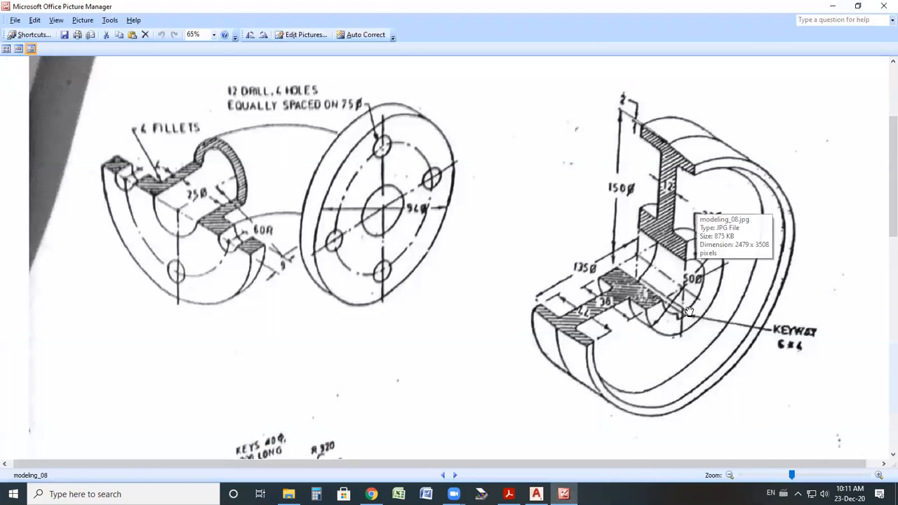
{"action": "mouse_move", "coordinate": [718, 130]}
{"action": "left_mouse_down"}
{"action": "mouse_move", "coordinate": [624, 219]}
{"action": "mouse_move", "coordinate": [667, 265]}
{"action": "left_mouse_up"}
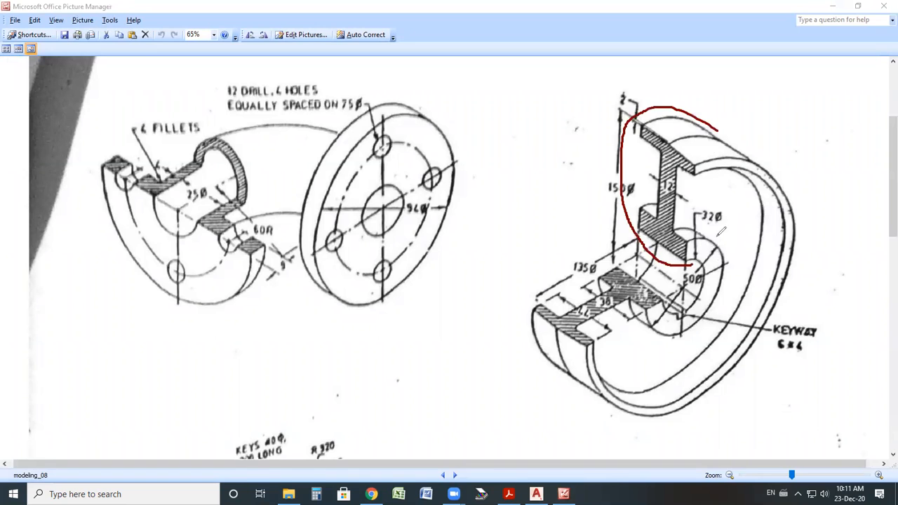
{"action": "left_click_drag", "start_coordinate": [693, 266], "coordinate": [719, 132]}
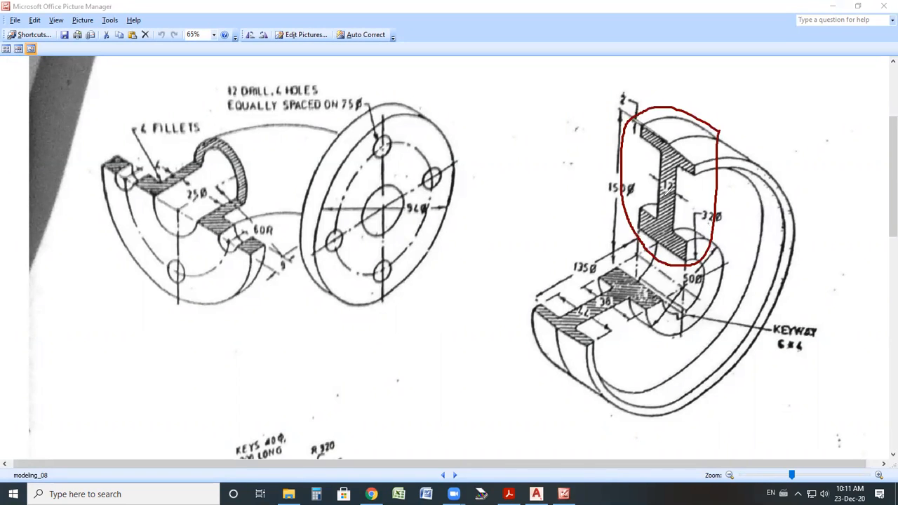
{"action": "mouse_move", "coordinate": [483, 216]}
{"action": "left_mouse_down"}
{"action": "mouse_move", "coordinate": [492, 147]}
{"action": "mouse_move", "coordinate": [492, 201]}
{"action": "mouse_move", "coordinate": [526, 169]}
{"action": "mouse_move", "coordinate": [606, 150]}
{"action": "left_mouse_up"}
{"action": "mouse_move", "coordinate": [451, 265]}
{"action": "left_mouse_down"}
{"action": "mouse_move", "coordinate": [479, 255]}
{"action": "mouse_move", "coordinate": [499, 282]}
{"action": "mouse_move", "coordinate": [538, 259]}
{"action": "mouse_move", "coordinate": [563, 222]}
{"action": "mouse_move", "coordinate": [584, 211]}
{"action": "mouse_move", "coordinate": [623, 222]}
{"action": "left_mouse_up"}
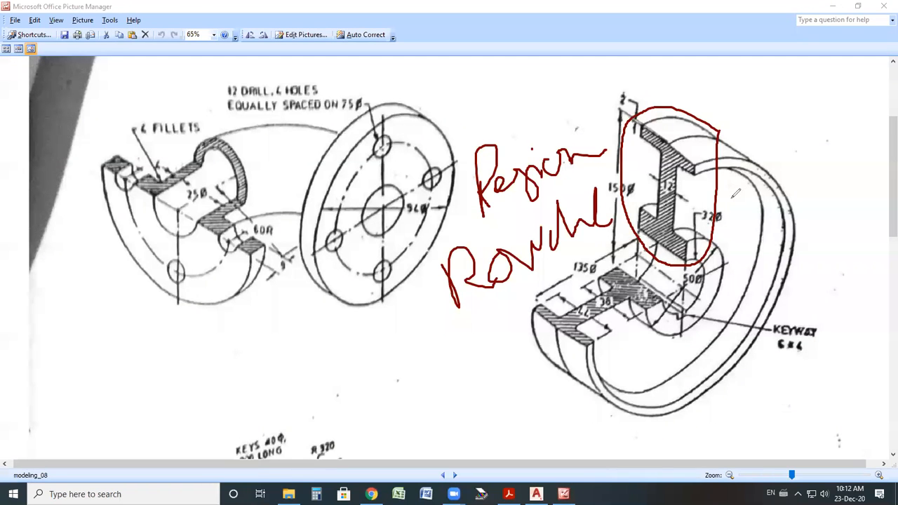
{"action": "key", "text": "e"}
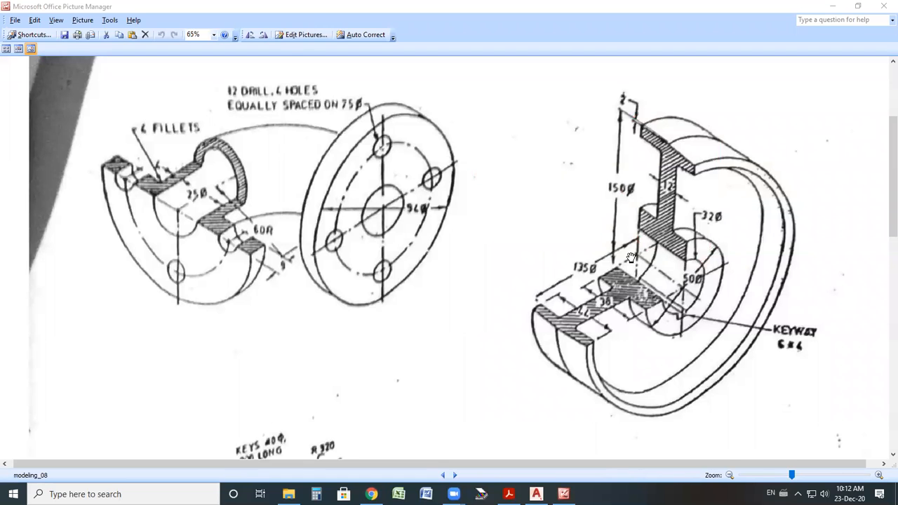
{"action": "left_click", "coordinate": [537, 494]}
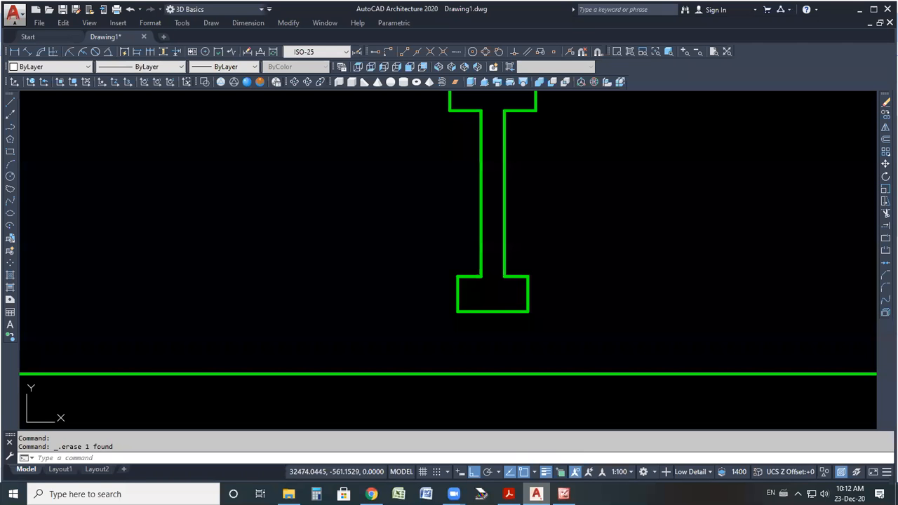
Create a region from the I-shaped profile lines.
{"action": "scroll", "coordinate": [447, 213], "scroll_direction": "down", "scroll_amount": 2}
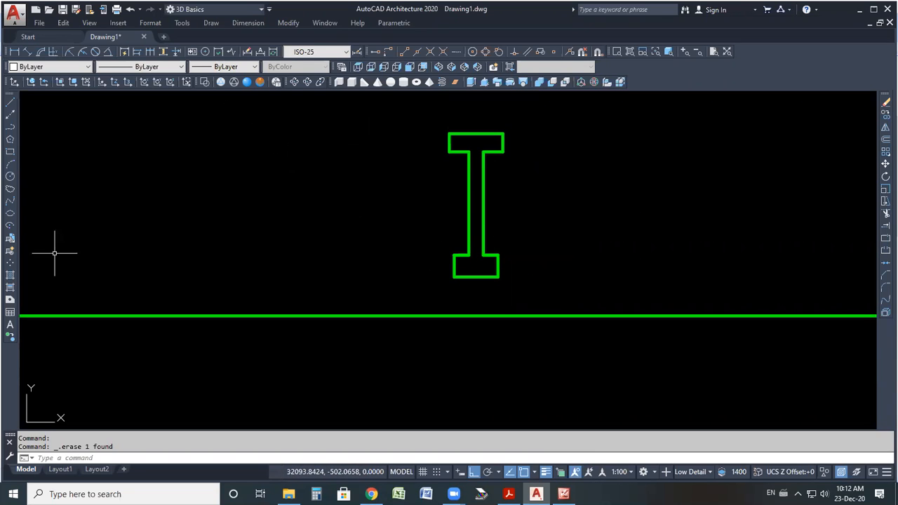
{"action": "left_click", "coordinate": [10, 301]}
{"action": "scroll", "coordinate": [197, 295], "scroll_direction": "down", "scroll_amount": 2}
{"action": "mouse_move", "coordinate": [449, 184]}
{"action": "left_mouse_down"}
{"action": "mouse_move", "coordinate": [305, 284]}
{"action": "mouse_move", "coordinate": [330, 157]}
{"action": "mouse_move", "coordinate": [410, 306]}
{"action": "left_mouse_up"}
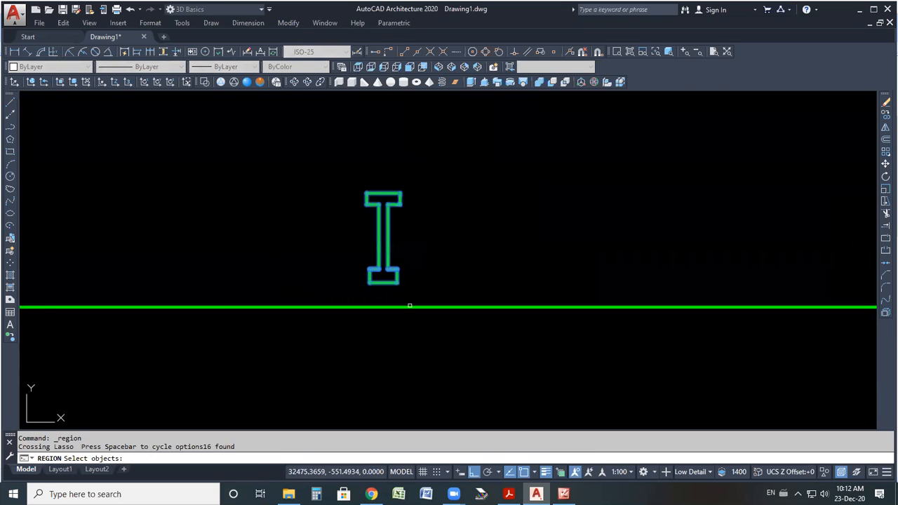
{"action": "scroll", "coordinate": [386, 316], "scroll_direction": "up", "scroll_amount": 3}
{"action": "left_click", "coordinate": [462, 197]}
{"action": "left_click", "coordinate": [394, 254]}
{"action": "mouse_move", "coordinate": [454, 205]}
{"action": "left_mouse_down"}
{"action": "mouse_move", "coordinate": [301, 228]}
{"action": "mouse_move", "coordinate": [334, 172]}
{"action": "left_mouse_up"}
{"action": "key", "text": "Return"}
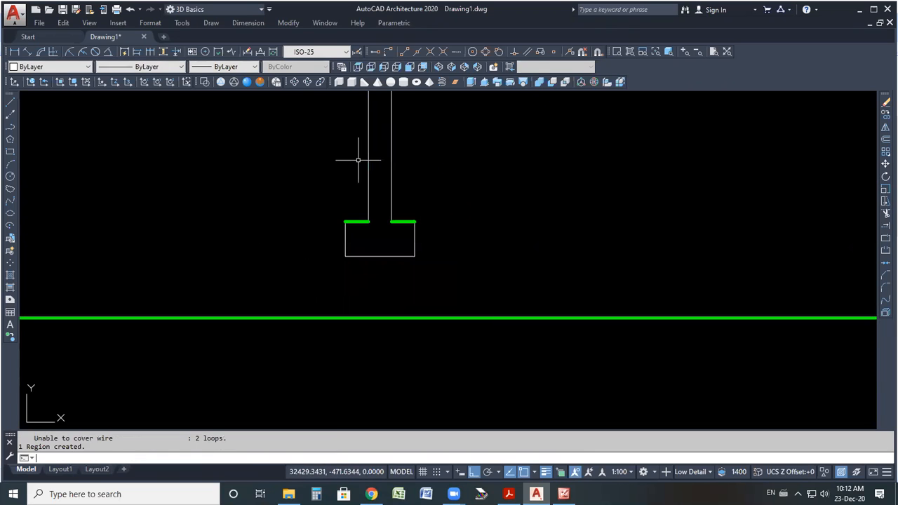
{"action": "left_click", "coordinate": [357, 222]}
{"action": "key", "text": "Delete"}
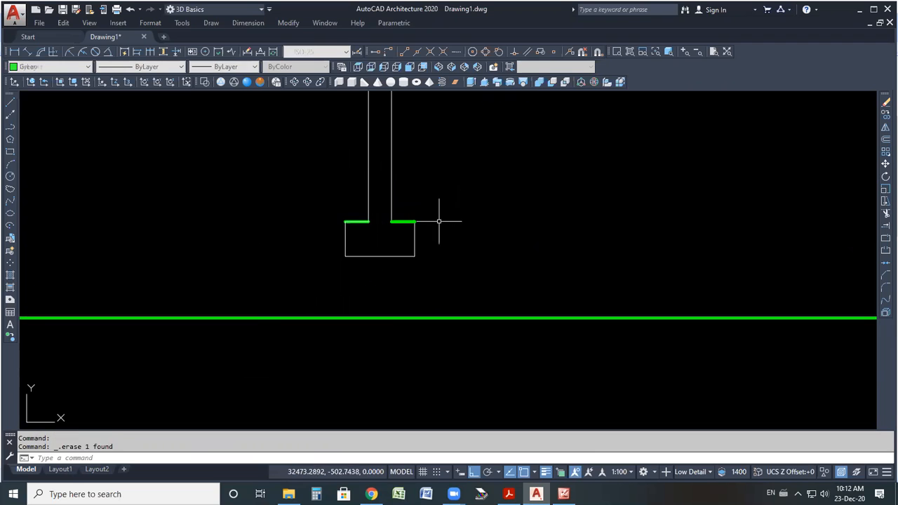
{"action": "key", "text": "ctrl+z"}
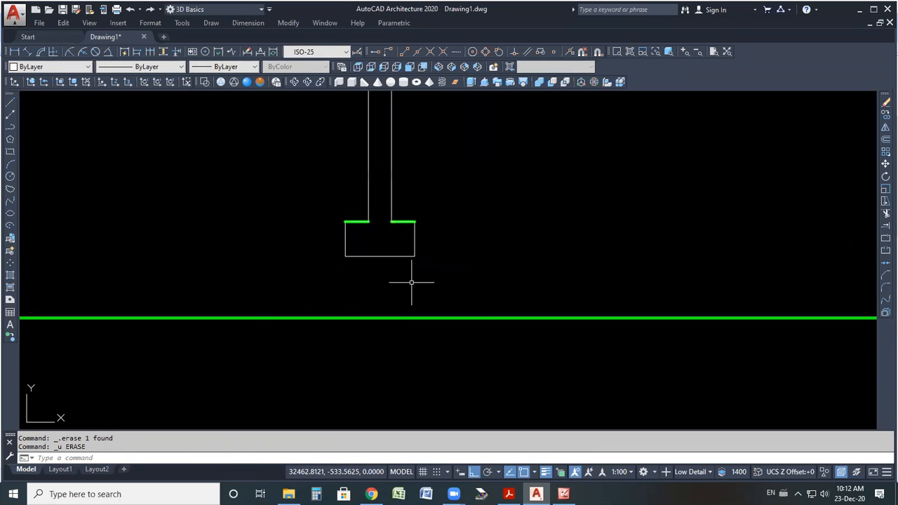
Move the region by its grip away from the two leftover flange line segments.
{"action": "scroll", "coordinate": [404, 281], "scroll_direction": "down", "scroll_amount": 4}
{"action": "scroll", "coordinate": [404, 244], "scroll_direction": "up", "scroll_amount": 4}
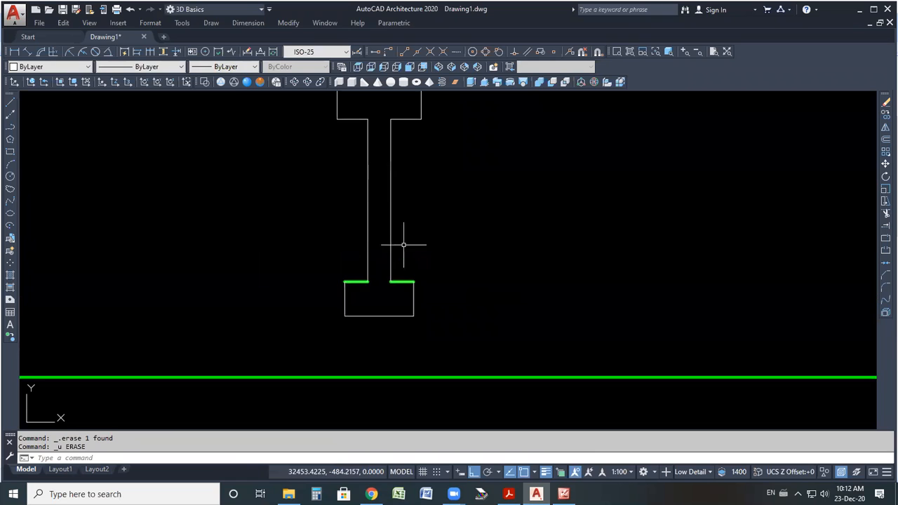
{"action": "left_click", "coordinate": [403, 281]}
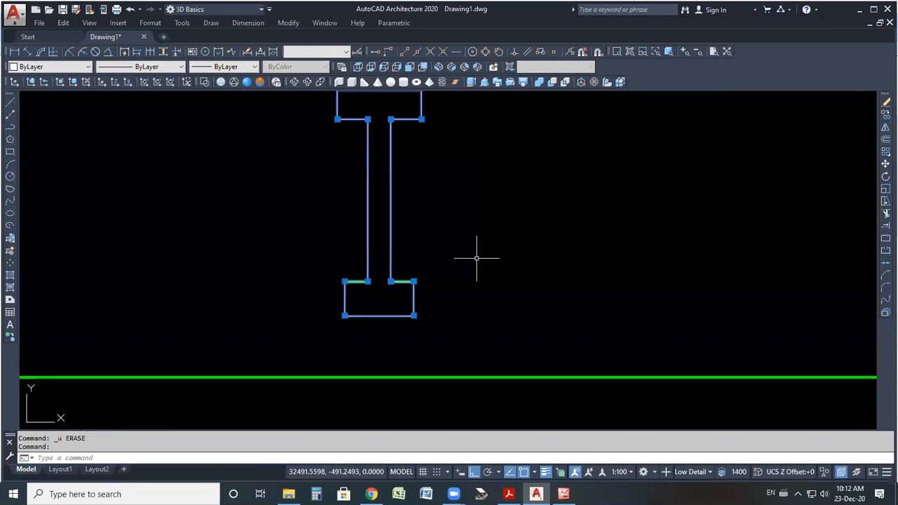
{"action": "key", "text": "Escape"}
{"action": "left_click", "coordinate": [399, 282]}
{"action": "left_click", "coordinate": [391, 282]}
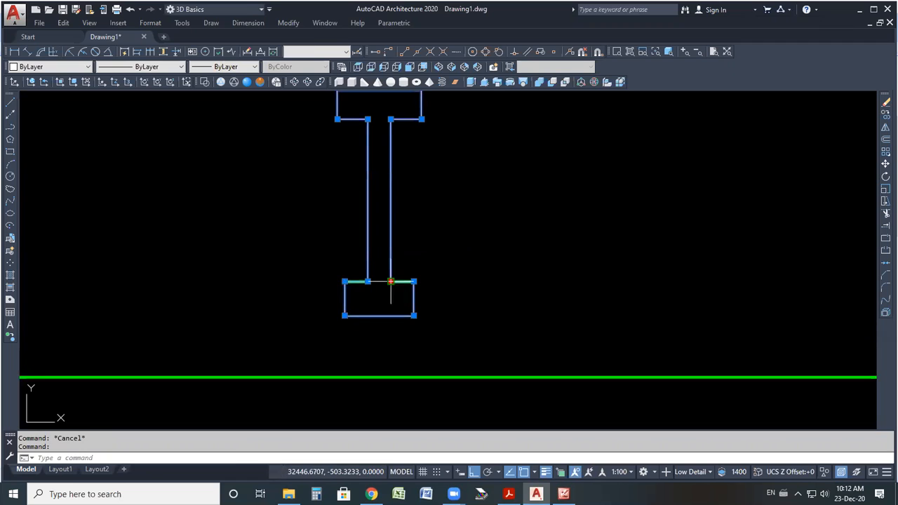
{"action": "left_click", "coordinate": [514, 282]}
Erase the two leftover flange line segments.
{"action": "left_click", "coordinate": [413, 263]}
{"action": "left_click", "coordinate": [320, 310]}
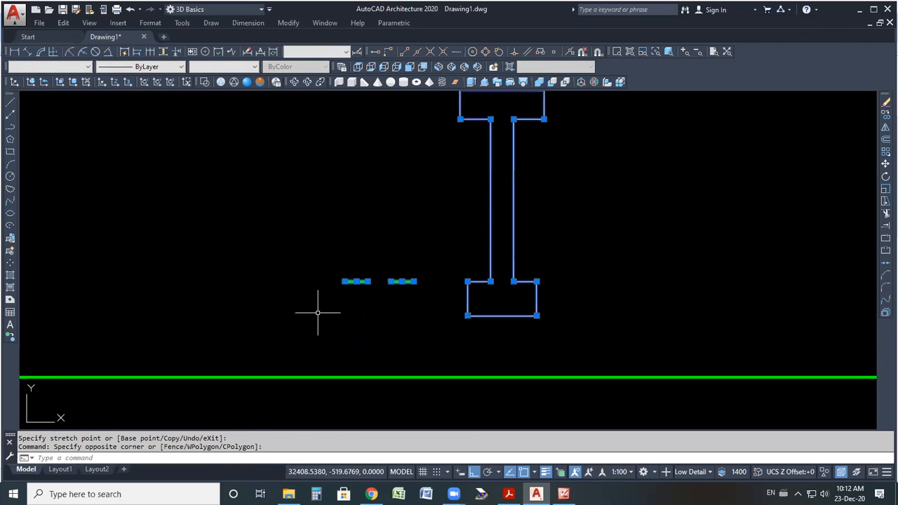
{"action": "key", "text": "Delete"}
{"action": "key", "text": "ctrl+z"}
{"action": "left_click", "coordinate": [422, 267]}
{"action": "left_click", "coordinate": [325, 305]}
{"action": "key", "text": "Delete"}
{"action": "scroll", "coordinate": [327, 307], "scroll_direction": "down", "scroll_amount": 3}
{"action": "scroll", "coordinate": [379, 301], "scroll_direction": "up", "scroll_amount": 1}
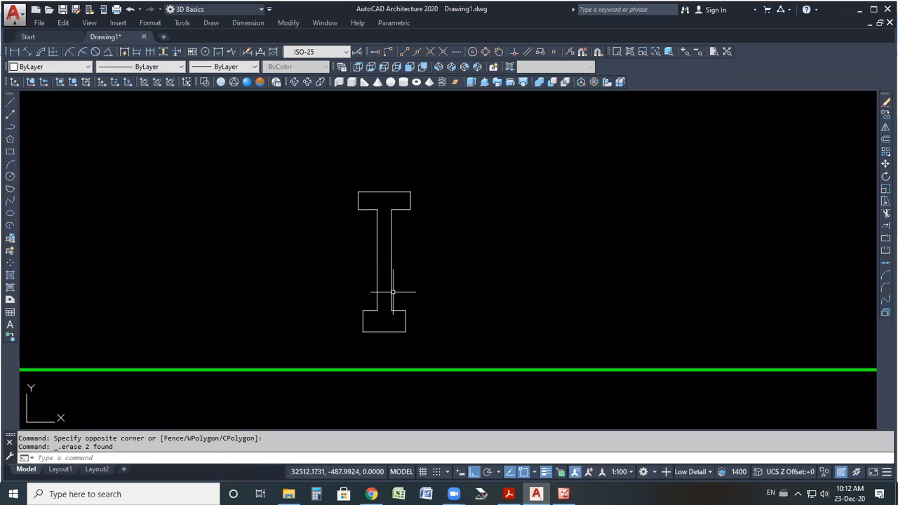
Set the profile's color to Green and its lineweight to 0.40 mm.
{"action": "mouse_move", "coordinate": [483, 163]}
{"action": "left_mouse_down"}
{"action": "mouse_move", "coordinate": [371, 349]}
{"action": "mouse_move", "coordinate": [298, 261]}
{"action": "left_mouse_up"}
{"action": "left_click", "coordinate": [39, 68]}
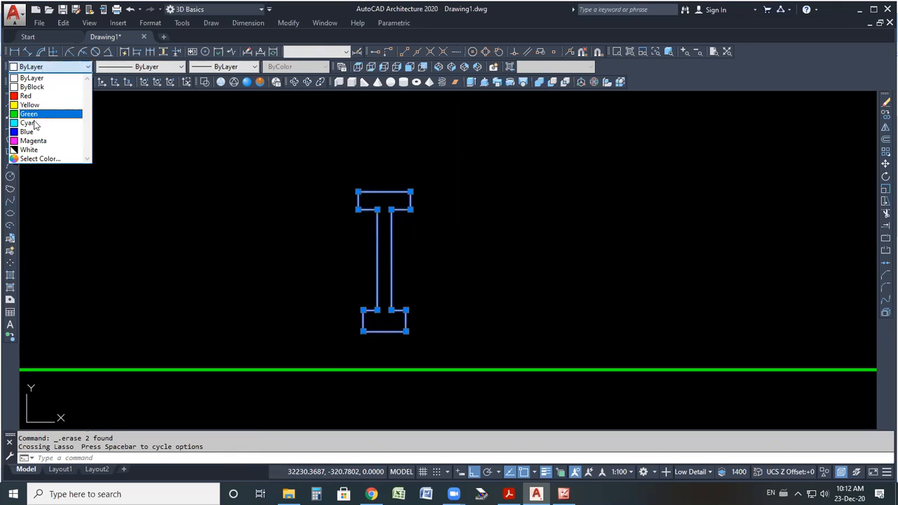
{"action": "left_click", "coordinate": [32, 111]}
{"action": "left_click", "coordinate": [236, 68]}
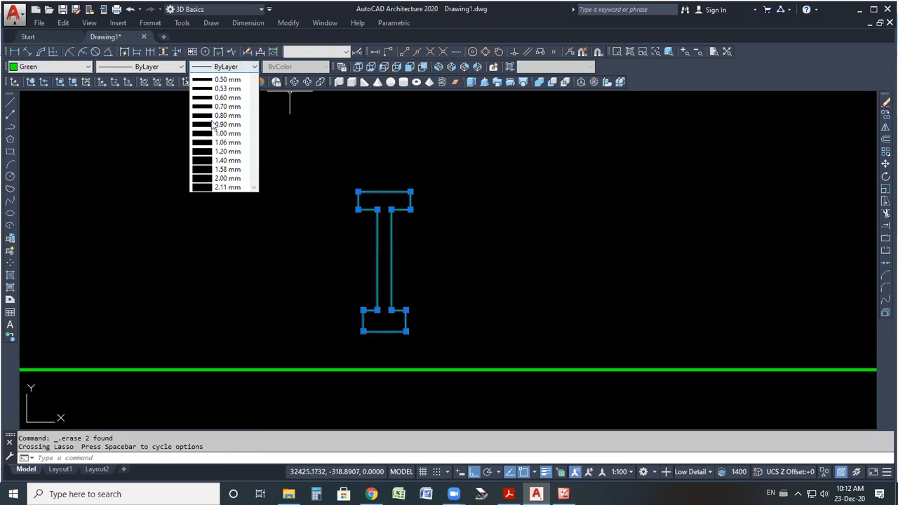
{"action": "left_click", "coordinate": [228, 215]}
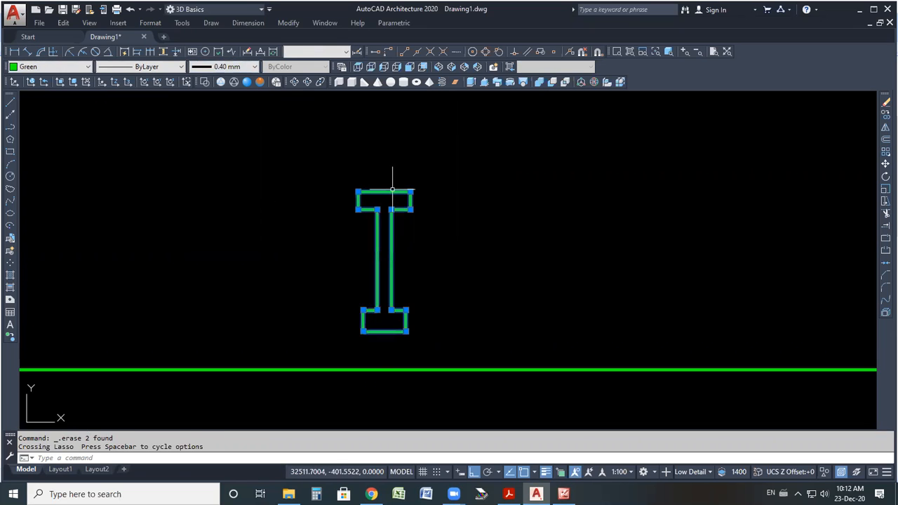
{"action": "key", "text": "Escape"}
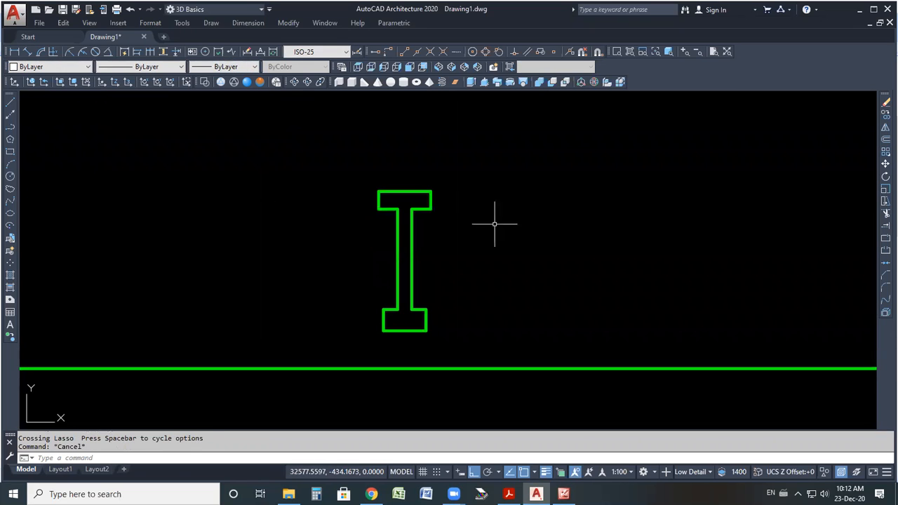
Switch the view to southwest isometric and then southeast isometric.
{"action": "scroll", "coordinate": [495, 224], "scroll_direction": "down", "scroll_amount": 2}
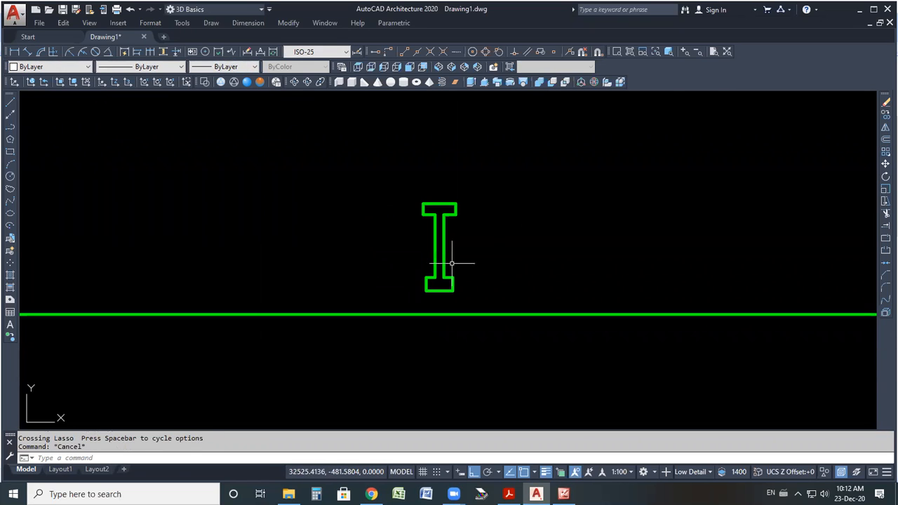
{"action": "left_click", "coordinate": [439, 69]}
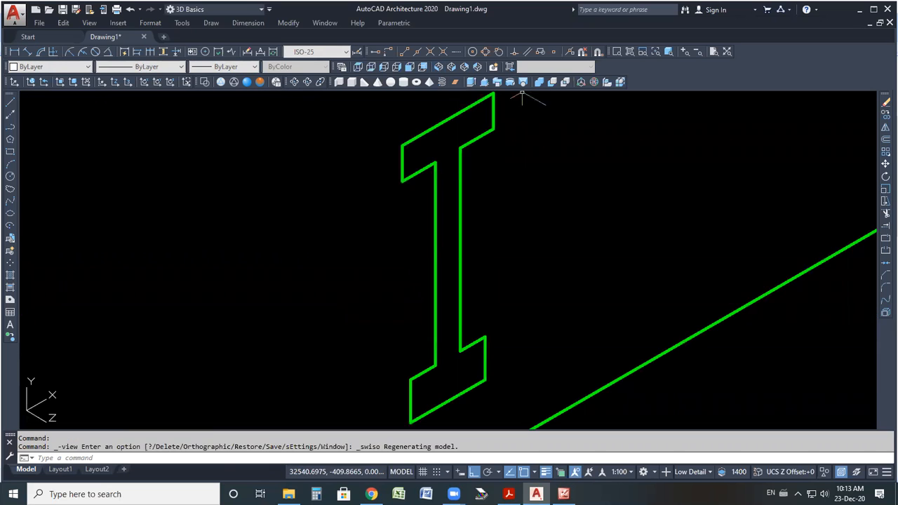
{"action": "left_click", "coordinate": [452, 67]}
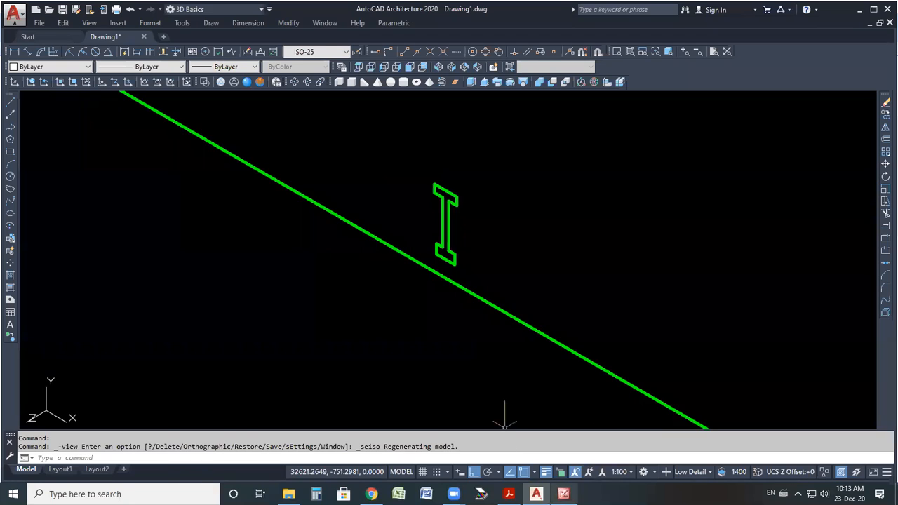
{"action": "left_click", "coordinate": [564, 494]}
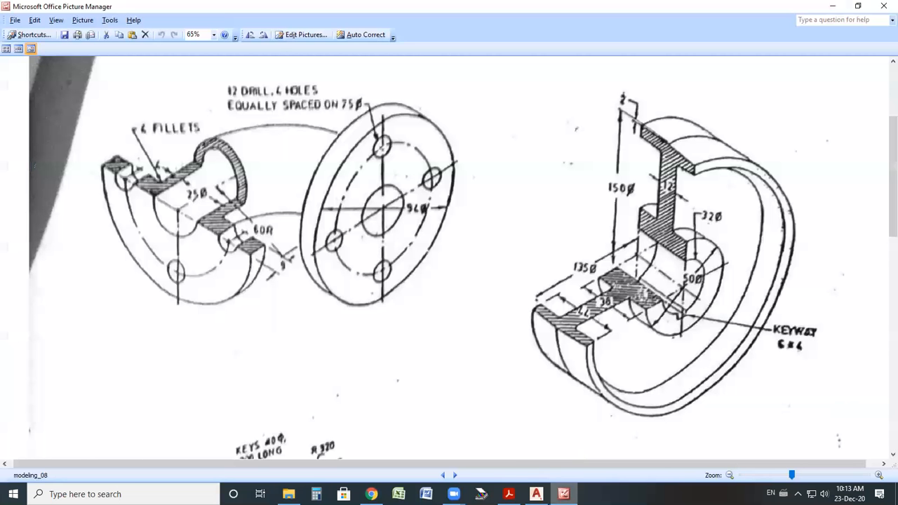
{"action": "left_click", "coordinate": [536, 494]}
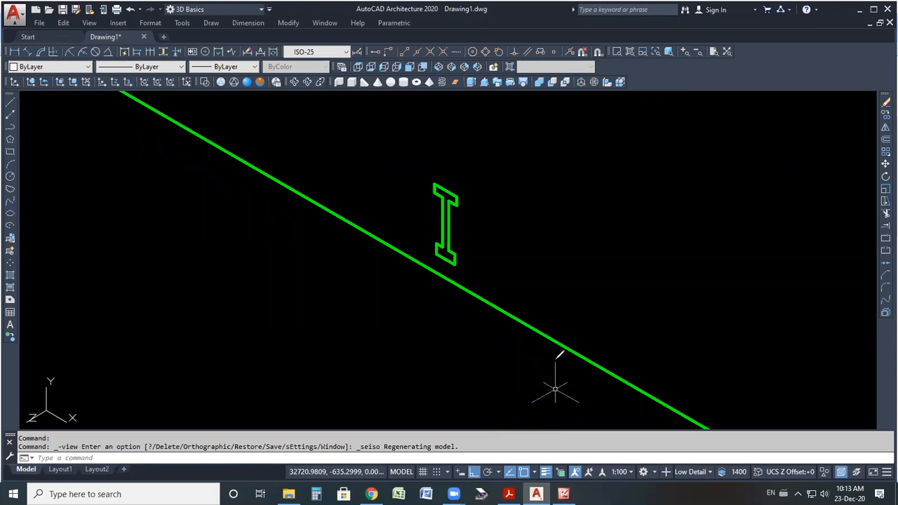
{"action": "left_click_drag", "start_coordinate": [509, 80], "coordinate": [515, 80]}
{"action": "left_click_drag", "start_coordinate": [511, 147], "coordinate": [490, 216]}
{"action": "mouse_move", "coordinate": [539, 190]}
{"action": "left_mouse_down"}
{"action": "mouse_move", "coordinate": [569, 185]}
{"action": "mouse_move", "coordinate": [590, 227]}
{"action": "mouse_move", "coordinate": [636, 225]}
{"action": "mouse_move", "coordinate": [687, 148]}
{"action": "mouse_move", "coordinate": [734, 148]}
{"action": "mouse_move", "coordinate": [769, 125]}
{"action": "mouse_move", "coordinate": [837, 129]}
{"action": "left_mouse_up"}
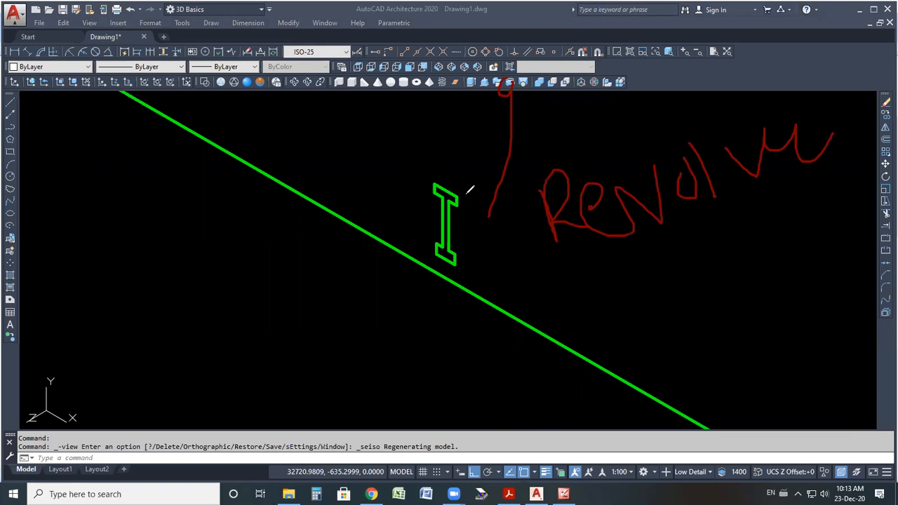
{"action": "mouse_move", "coordinate": [490, 192]}
{"action": "left_mouse_down"}
{"action": "mouse_move", "coordinate": [521, 266]}
{"action": "mouse_move", "coordinate": [449, 335]}
{"action": "mouse_move", "coordinate": [341, 240]}
{"action": "mouse_move", "coordinate": [384, 187]}
{"action": "mouse_move", "coordinate": [356, 198]}
{"action": "left_mouse_up"}
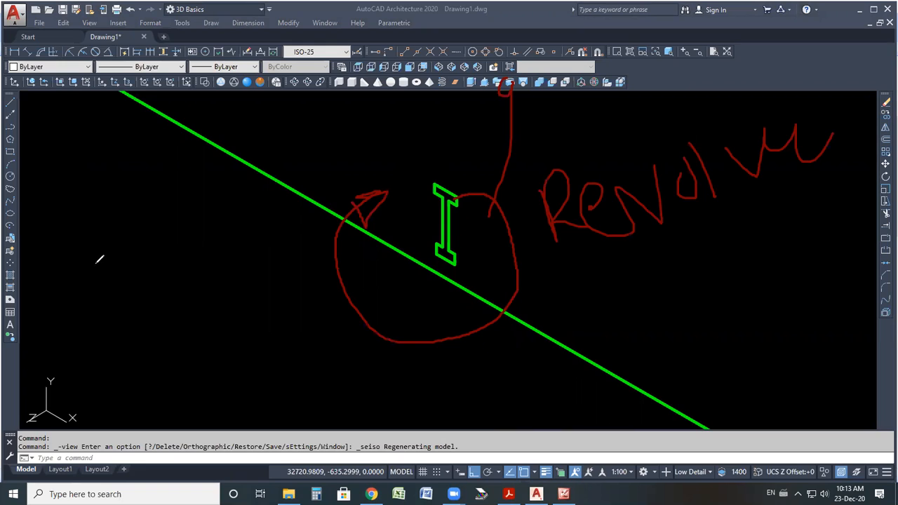
{"action": "mouse_move", "coordinate": [138, 294]}
{"action": "left_mouse_down"}
{"action": "mouse_move", "coordinate": [190, 365]}
{"action": "mouse_move", "coordinate": [174, 307]}
{"action": "mouse_move", "coordinate": [176, 230]}
{"action": "left_mouse_up"}
{"action": "mouse_move", "coordinate": [95, 220]}
{"action": "left_mouse_down"}
{"action": "mouse_move", "coordinate": [124, 239]}
{"action": "mouse_move", "coordinate": [133, 335]}
{"action": "mouse_move", "coordinate": [188, 320]}
{"action": "mouse_move", "coordinate": [188, 332]}
{"action": "left_mouse_up"}
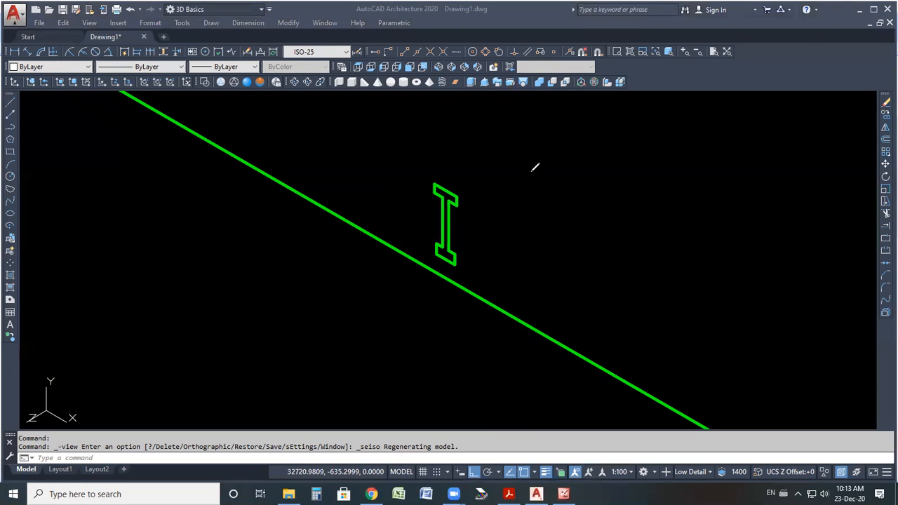
{"action": "left_click", "coordinate": [524, 163]}
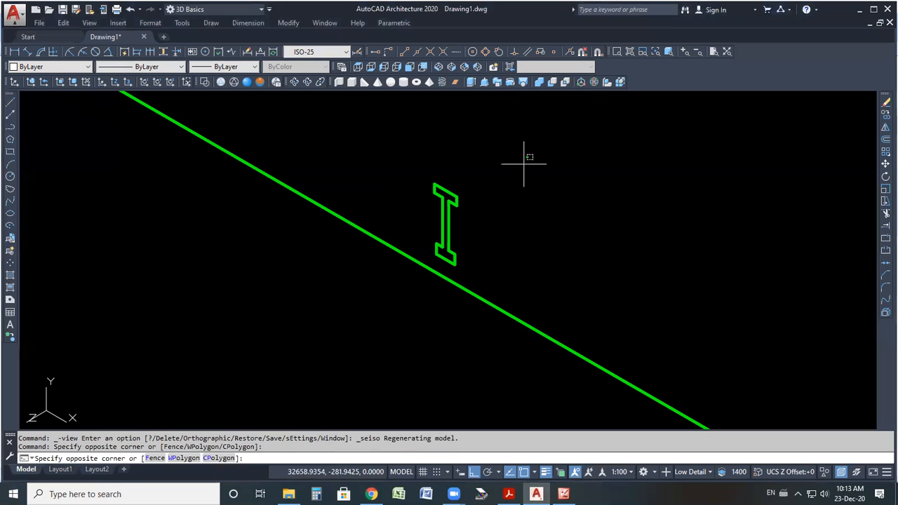
{"action": "left_click", "coordinate": [479, 92]}
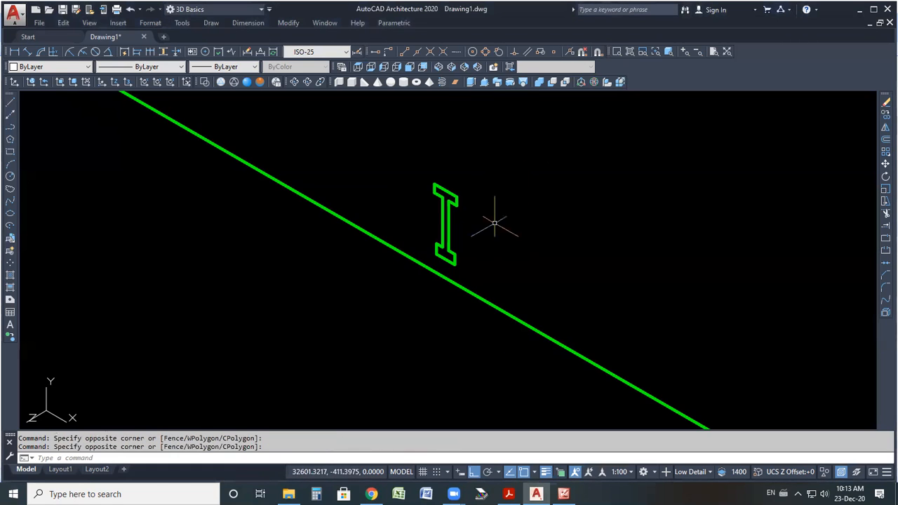
Revolve the I-shaped region about the long green axis line through an angle of 270 degrees.
{"action": "left_click", "coordinate": [510, 82]}
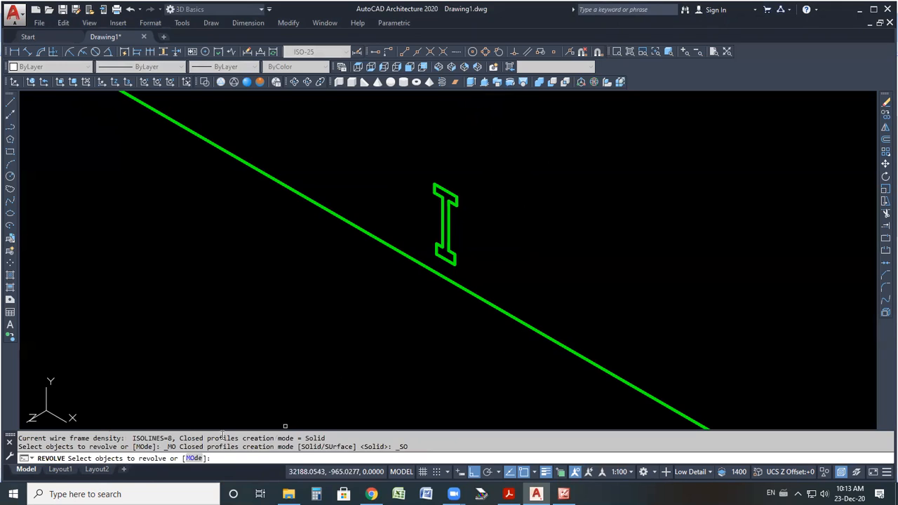
{"action": "mouse_move", "coordinate": [497, 175]}
{"action": "left_mouse_down"}
{"action": "mouse_move", "coordinate": [435, 225]}
{"action": "mouse_move", "coordinate": [425, 184]}
{"action": "left_mouse_up"}
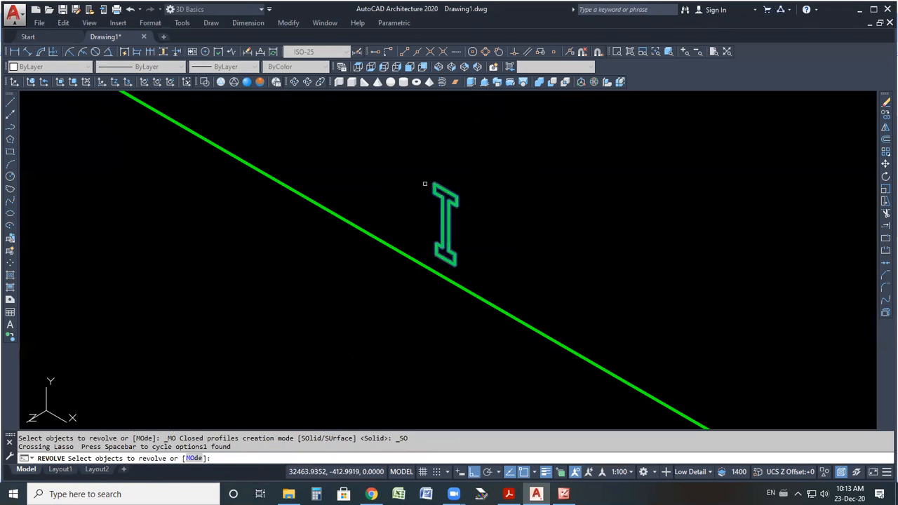
{"action": "key", "text": "Return"}
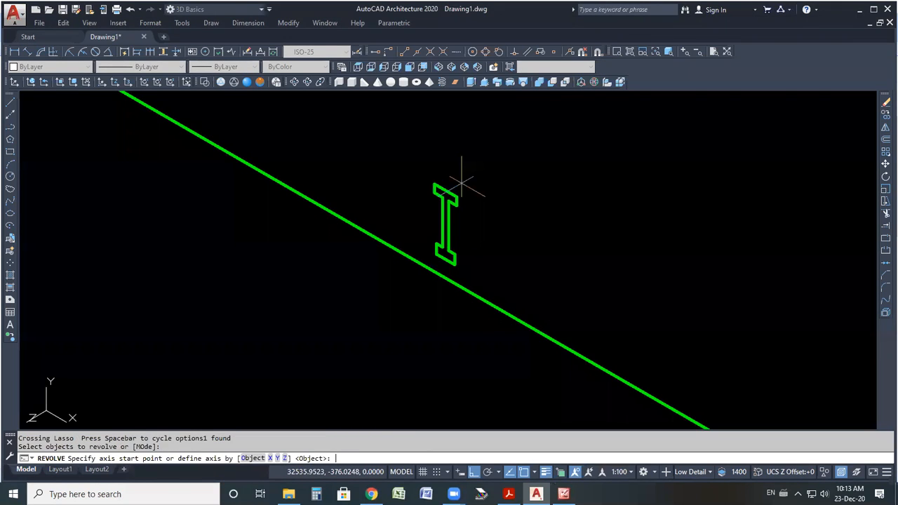
{"action": "left_click", "coordinate": [342, 218]}
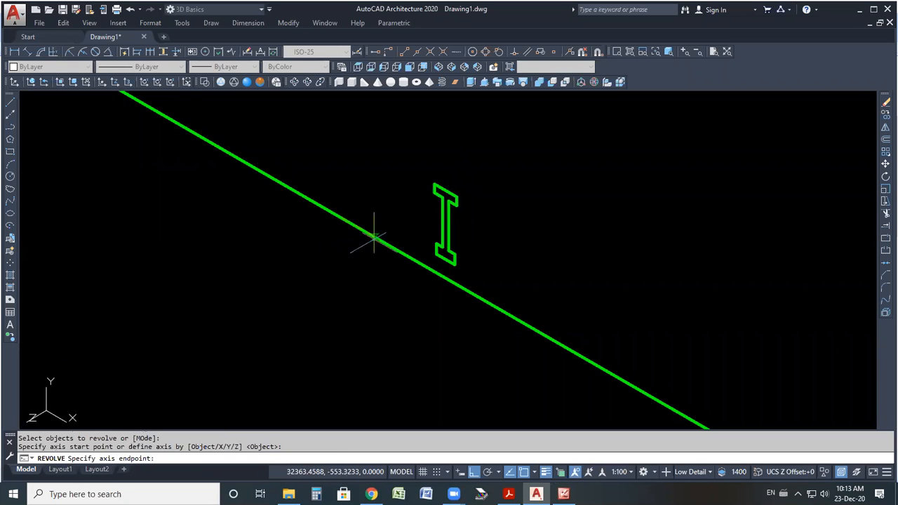
{"action": "left_click", "coordinate": [493, 306]}
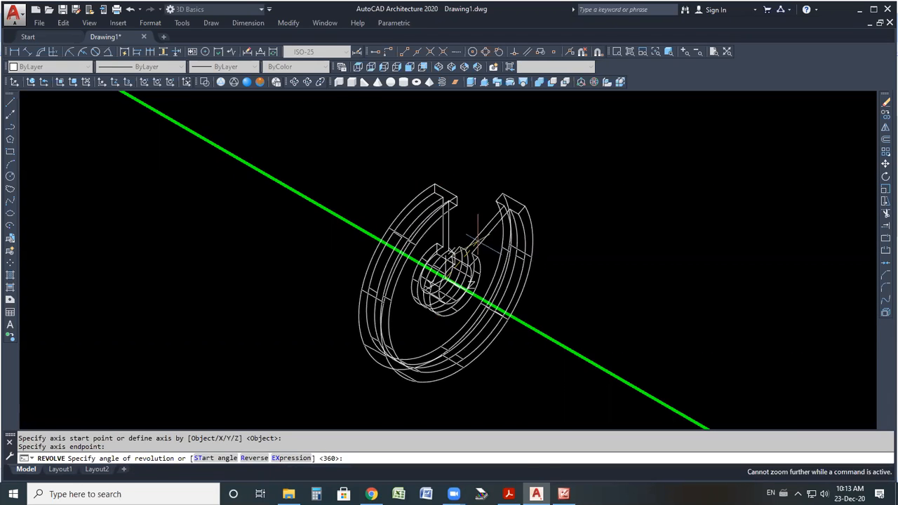
{"action": "scroll", "coordinate": [478, 240], "scroll_direction": "up", "scroll_amount": 3}
{"action": "scroll", "coordinate": [478, 240], "scroll_direction": "down", "scroll_amount": 2}
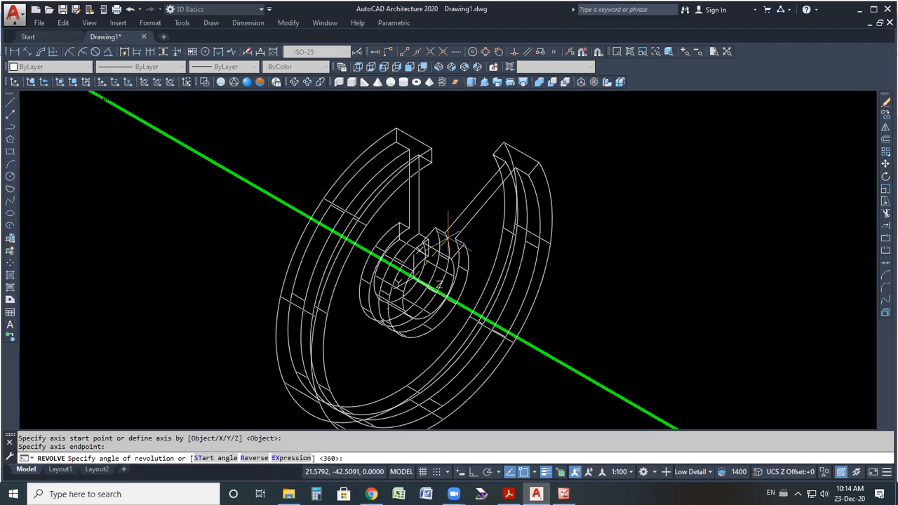
{"action": "left_click", "coordinate": [554, 486]}
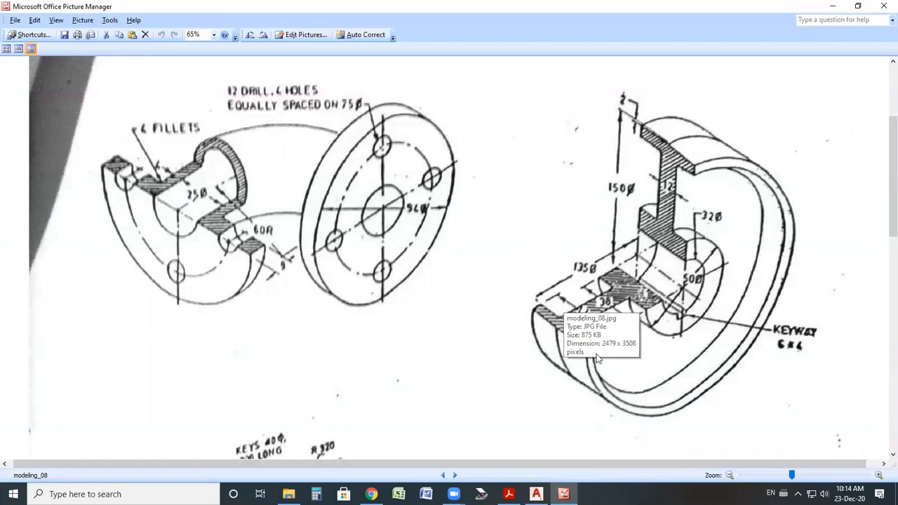
{"action": "left_click", "coordinate": [537, 494]}
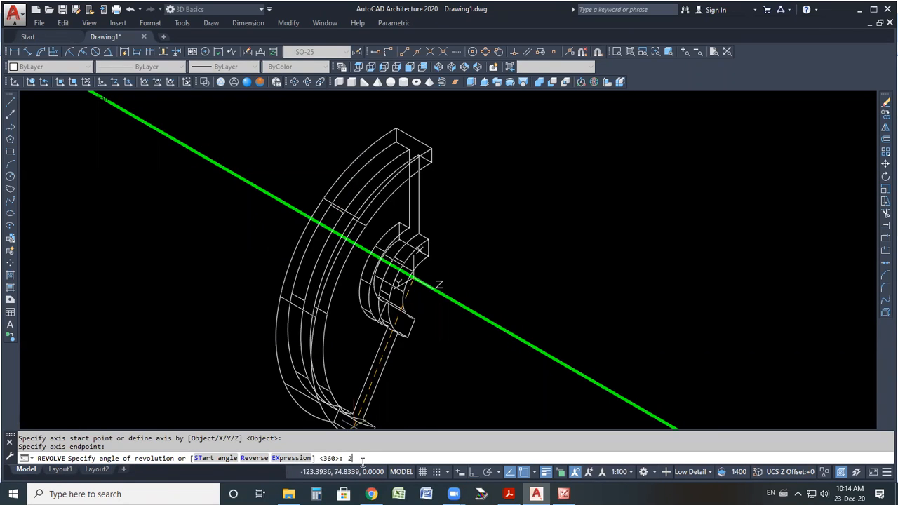
{"action": "type", "text": "0"}
{"action": "key", "text": "Return"}
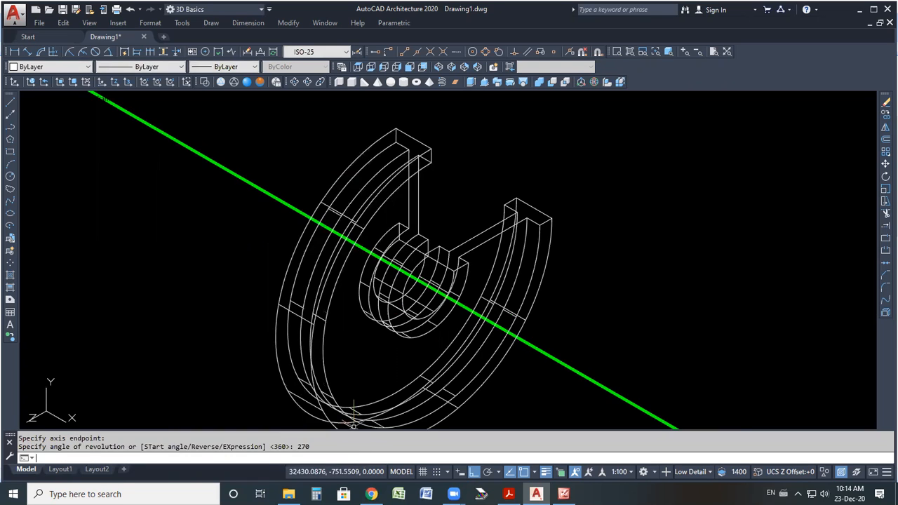
Switch to the northwest isometric view and apply the Conceptual visual style to the revolved pulley.
{"action": "left_click", "coordinate": [483, 83]}
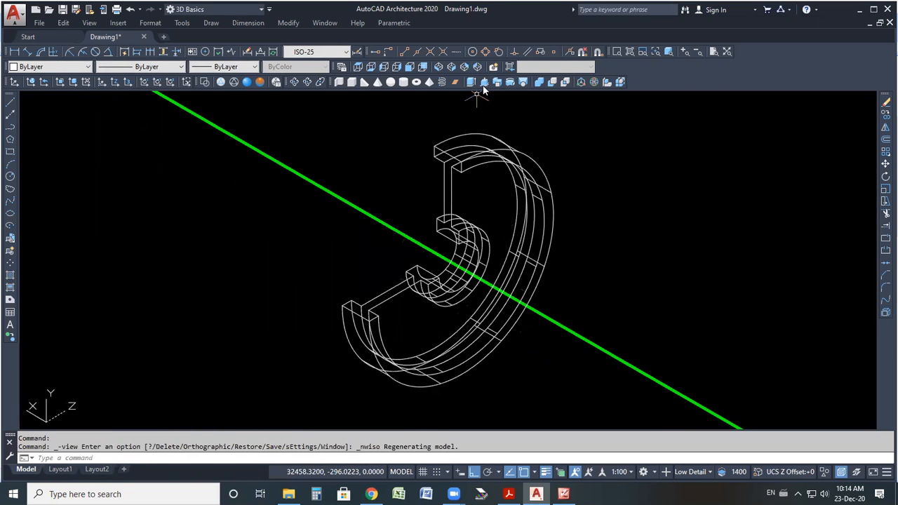
{"action": "left_click", "coordinate": [261, 82]}
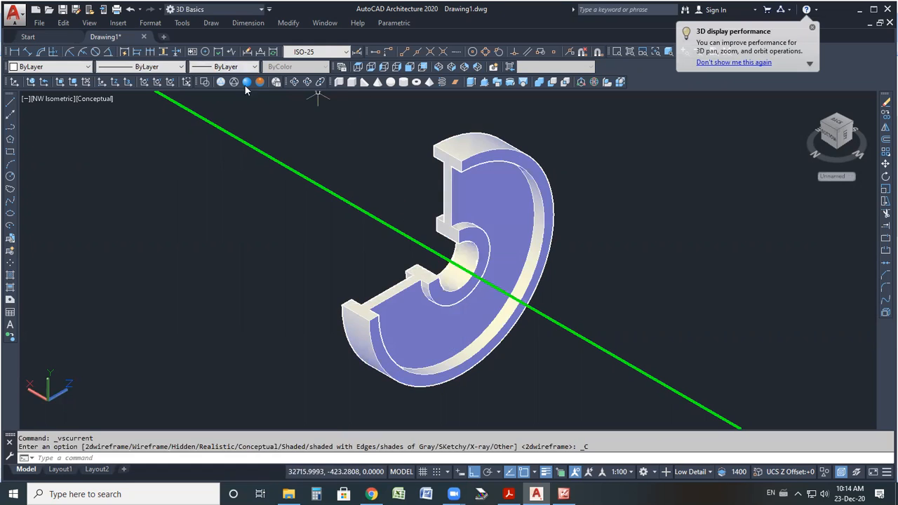
{"action": "left_click", "coordinate": [247, 82]}
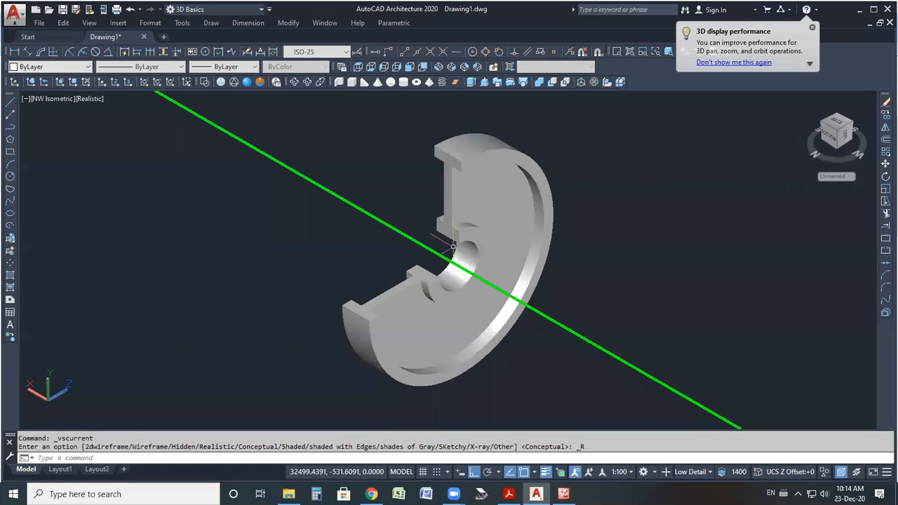
{"action": "scroll", "coordinate": [453, 245], "scroll_direction": "up", "scroll_amount": 2}
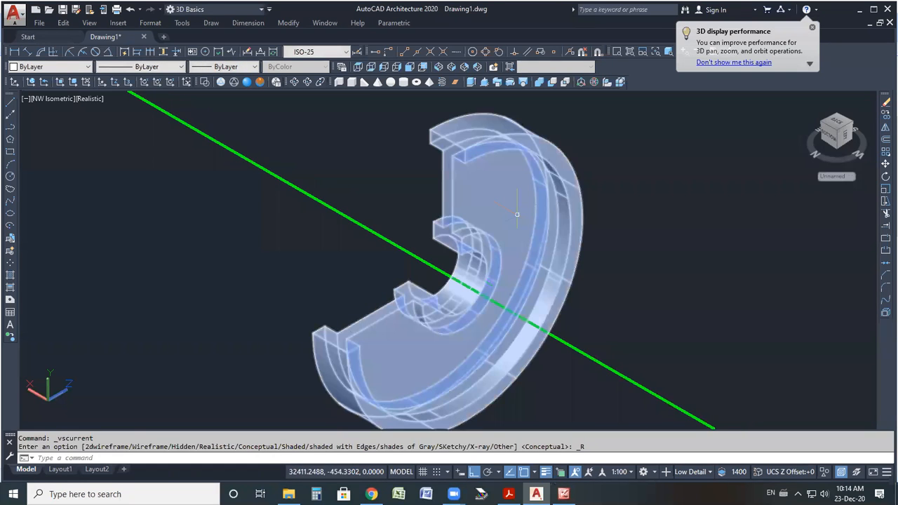
{"action": "left_click", "coordinate": [564, 495]}
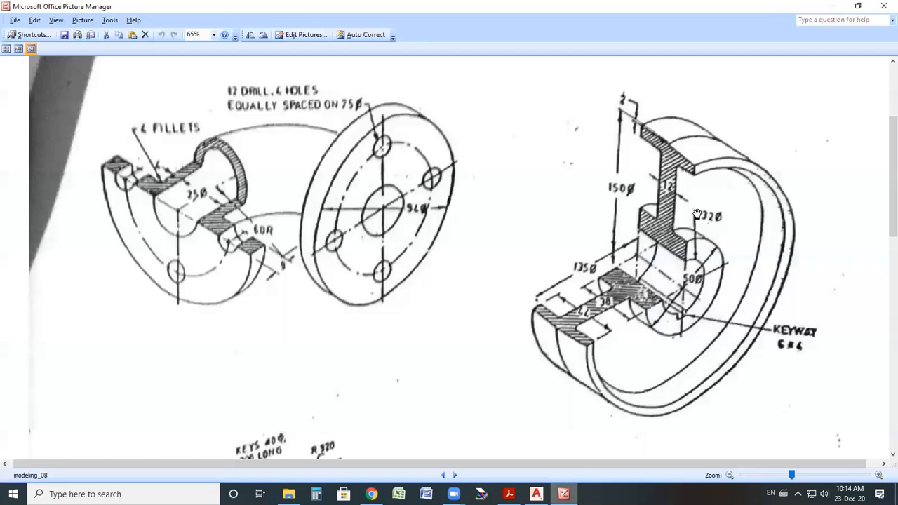
{"action": "left_click", "coordinate": [564, 494]}
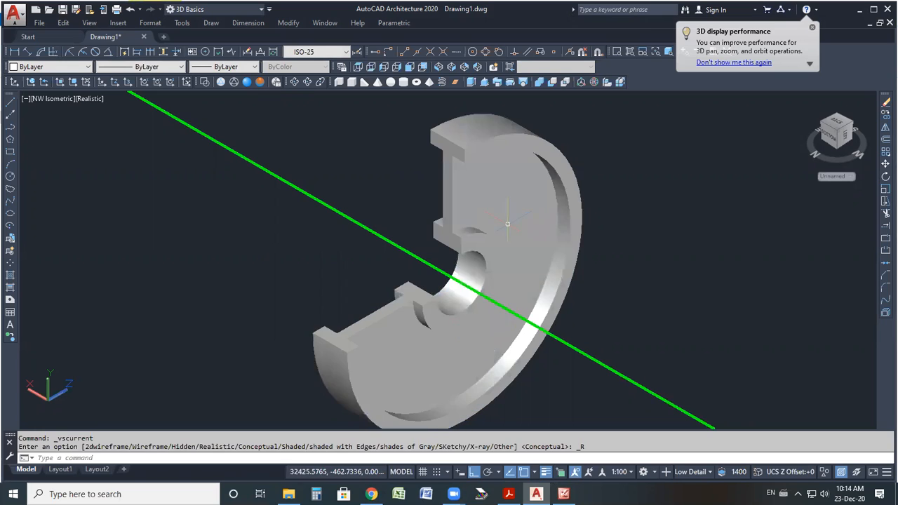
{"action": "left_click", "coordinate": [259, 82]}
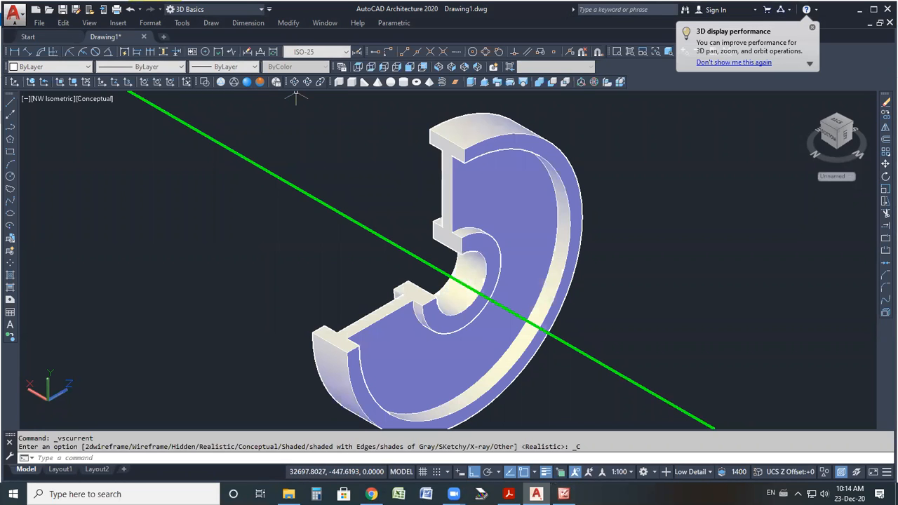
{"action": "scroll", "coordinate": [484, 141], "scroll_direction": "down", "scroll_amount": 2}
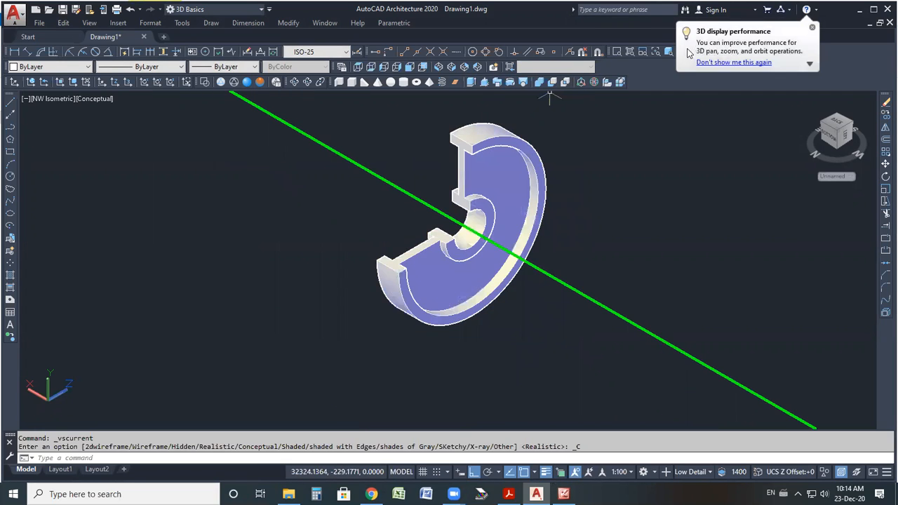
{"action": "left_click", "coordinate": [813, 27]}
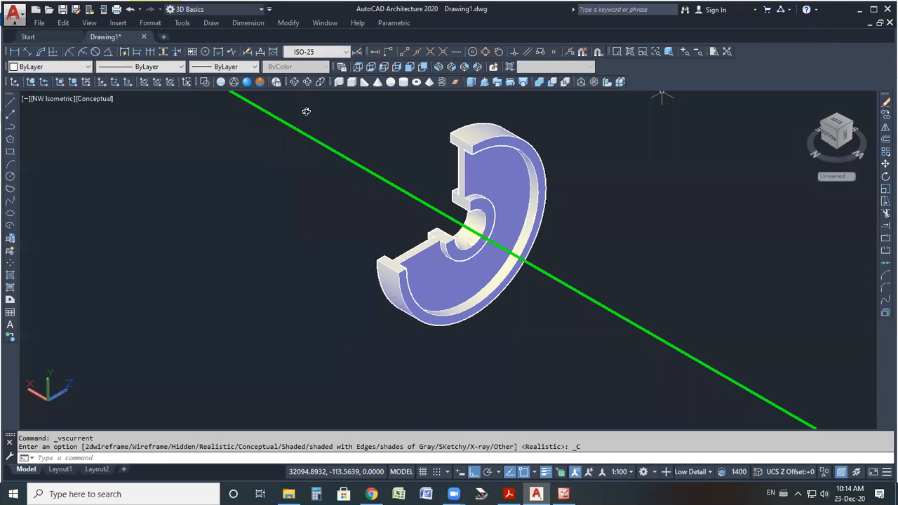
Orbit around the revolved pulley to inspect it from several angles, then leave the orbit.
{"action": "middle_click_drag", "start_coordinate": [492, 282], "coordinate": [460, 184], "text": "shift"}
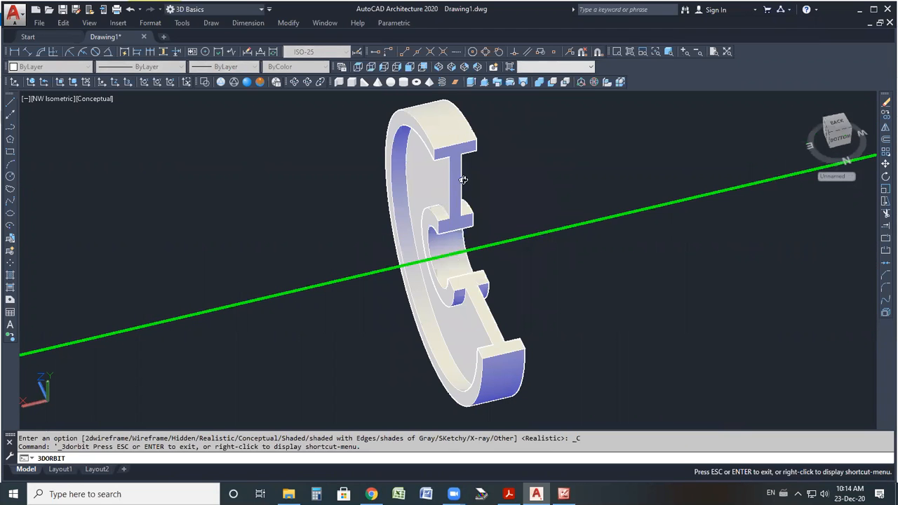
{"action": "scroll", "coordinate": [486, 209], "scroll_direction": "up", "scroll_amount": 2}
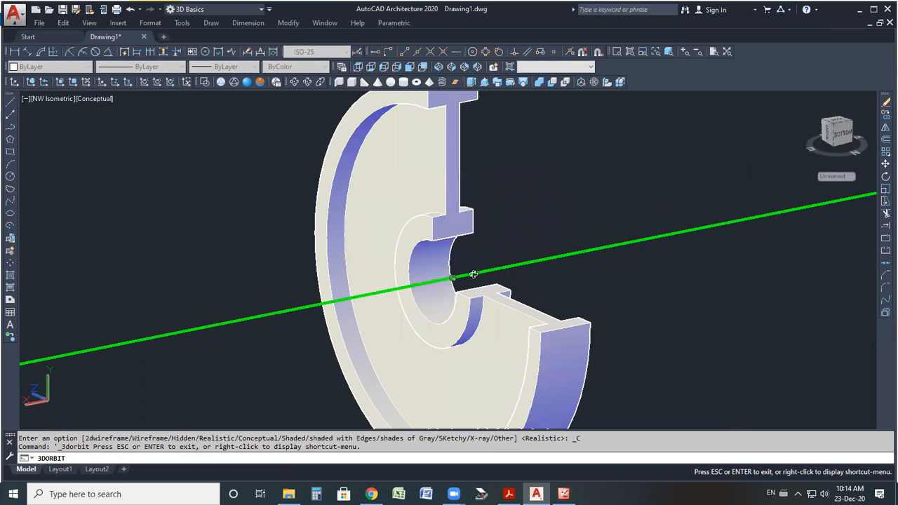
{"action": "middle_click_drag", "start_coordinate": [442, 219], "coordinate": [400, 208], "text": "shift"}
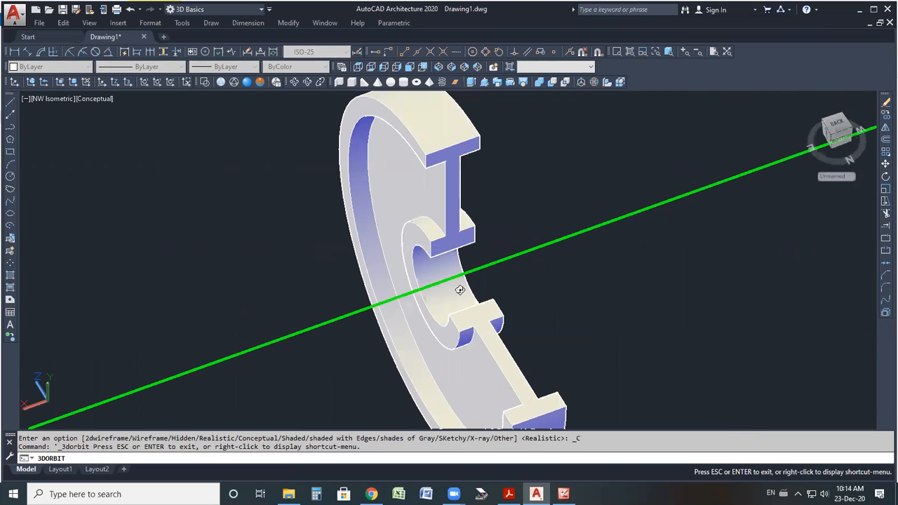
{"action": "scroll", "coordinate": [405, 284], "scroll_direction": "down", "scroll_amount": 2}
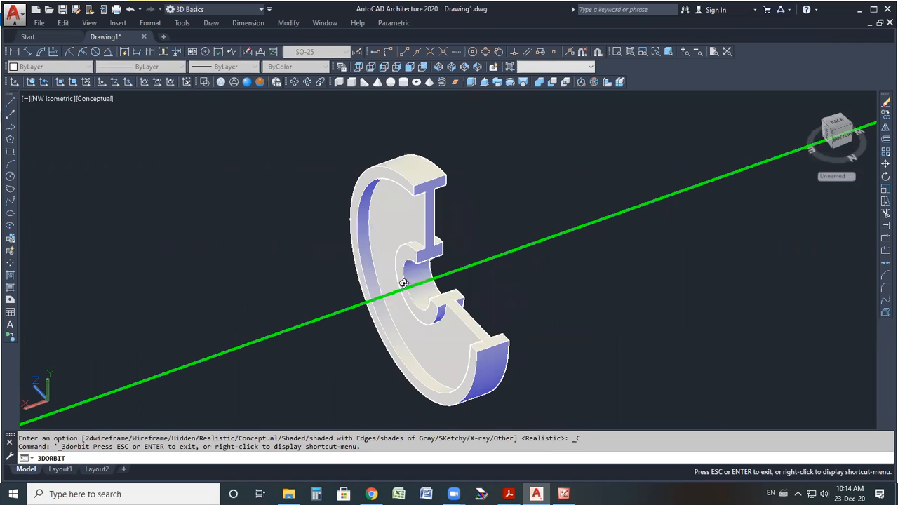
{"action": "left_click_drag", "start_coordinate": [419, 175], "coordinate": [410, 194]}
{"action": "left_click_drag", "start_coordinate": [455, 296], "coordinate": [357, 343]}
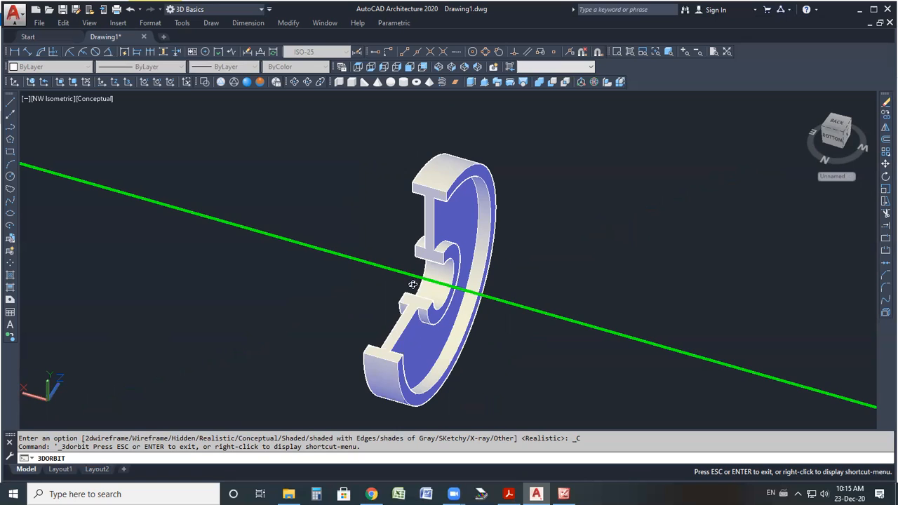
{"action": "left_click_drag", "start_coordinate": [416, 234], "coordinate": [404, 258]}
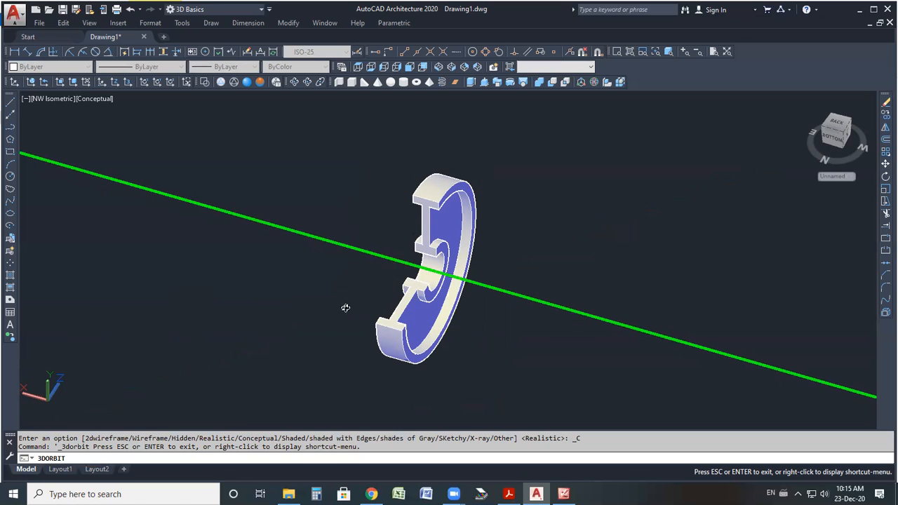
{"action": "left_click_drag", "start_coordinate": [416, 296], "coordinate": [376, 315]}
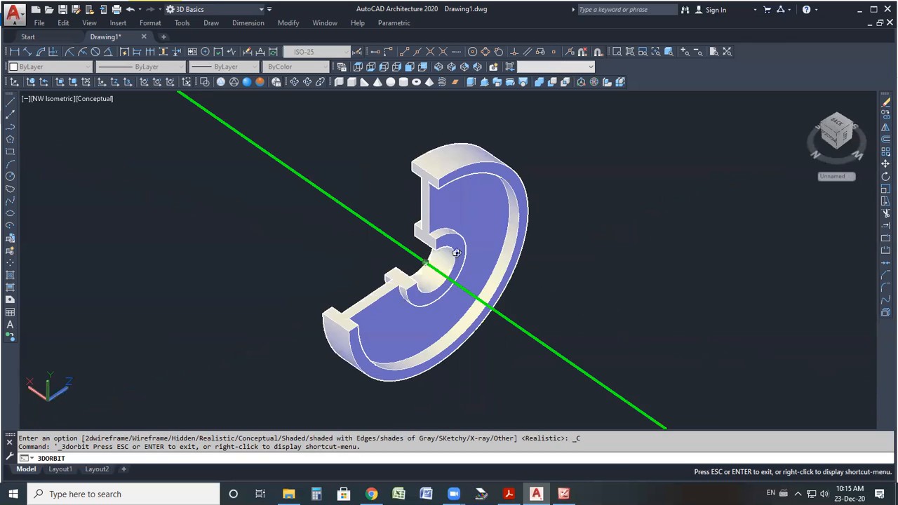
{"action": "scroll", "coordinate": [449, 253], "scroll_direction": "up", "scroll_amount": 3}
{"action": "left_click_drag", "start_coordinate": [442, 252], "coordinate": [534, 233]}
{"action": "right_click", "coordinate": [534, 232]}
{"action": "left_click", "coordinate": [554, 233]}
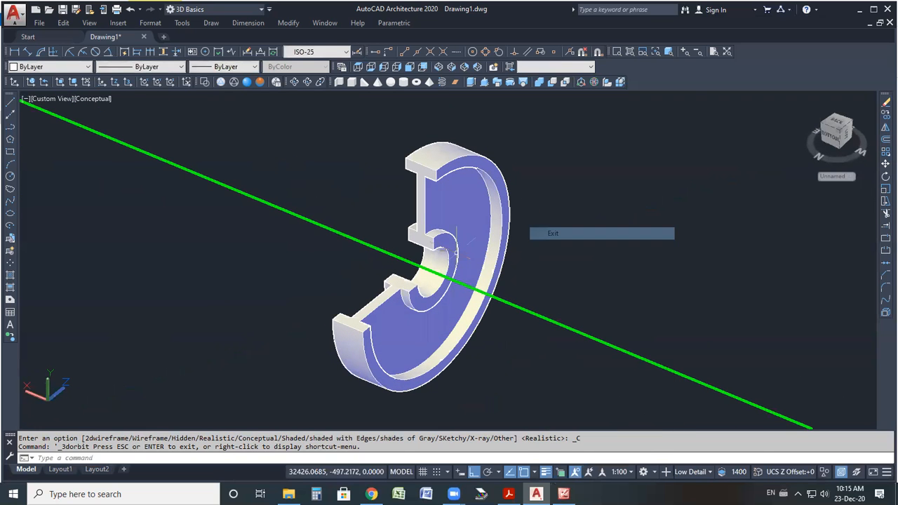
Set the revolved pulley solid's color to Green and clear the selection.
{"action": "left_click", "coordinate": [53, 66]}
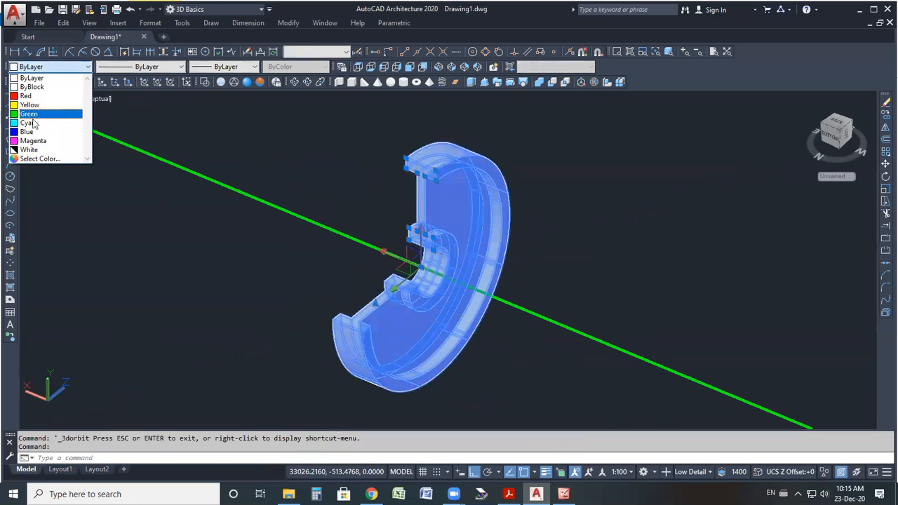
{"action": "left_click", "coordinate": [29, 113]}
{"action": "key", "text": "Escape"}
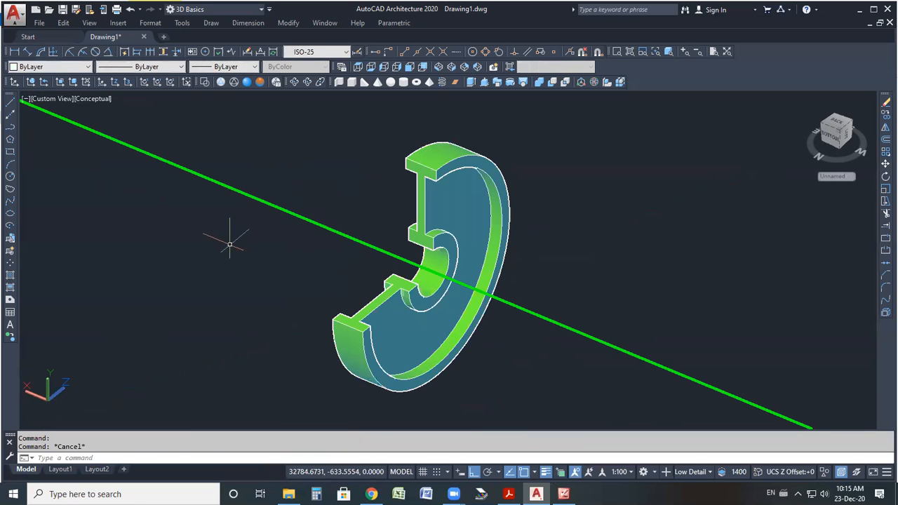
{"action": "scroll", "coordinate": [344, 244], "scroll_direction": "up", "scroll_amount": 1}
{"action": "scroll", "coordinate": [407, 235], "scroll_direction": "down", "scroll_amount": 2}
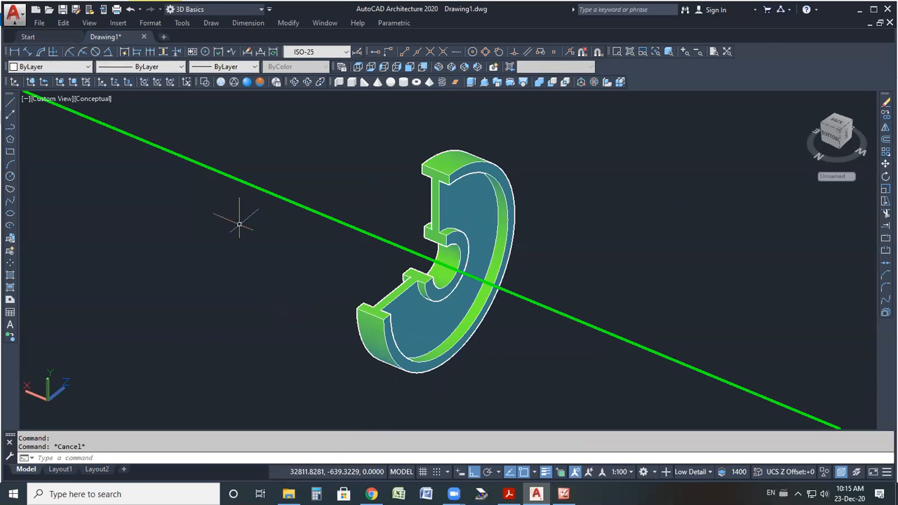
{"action": "left_click", "coordinate": [39, 22]}
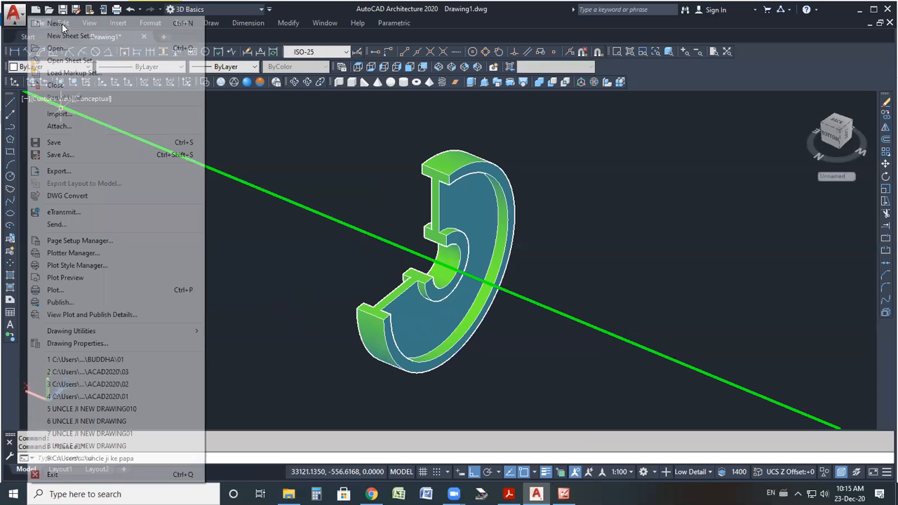
{"action": "left_click", "coordinate": [311, 190]}
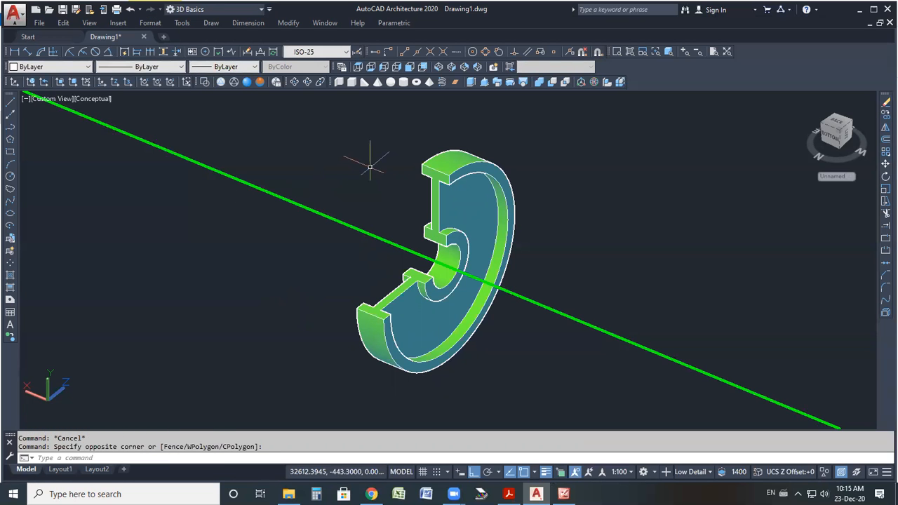
Save the drawing as REVOLVE in the ACAD2020 folder on the Desktop.
{"action": "key", "text": "ctrl+s"}
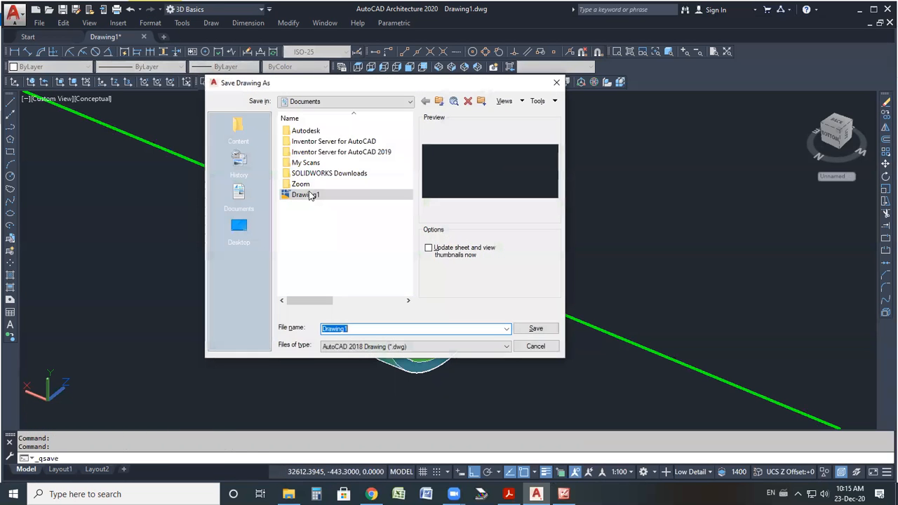
{"action": "left_click", "coordinate": [239, 226]}
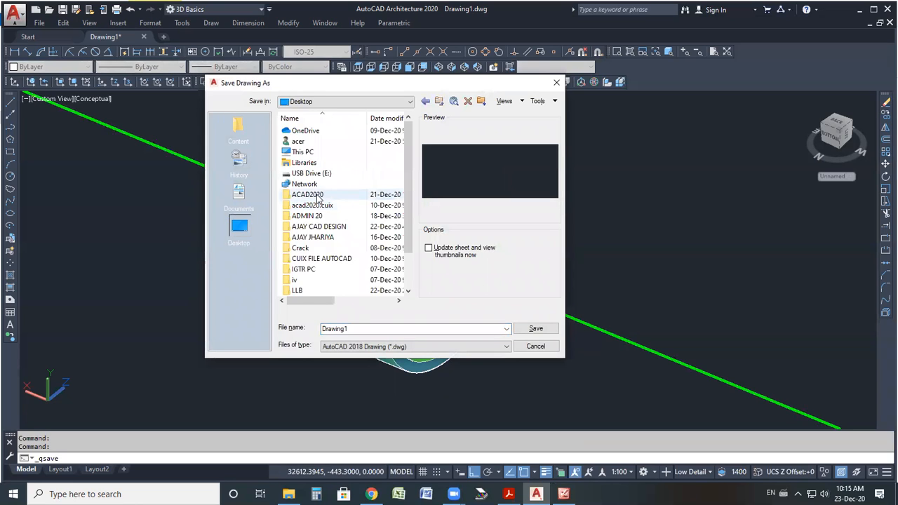
{"action": "double_click", "coordinate": [305, 195]}
{"action": "double_click", "coordinate": [353, 329]}
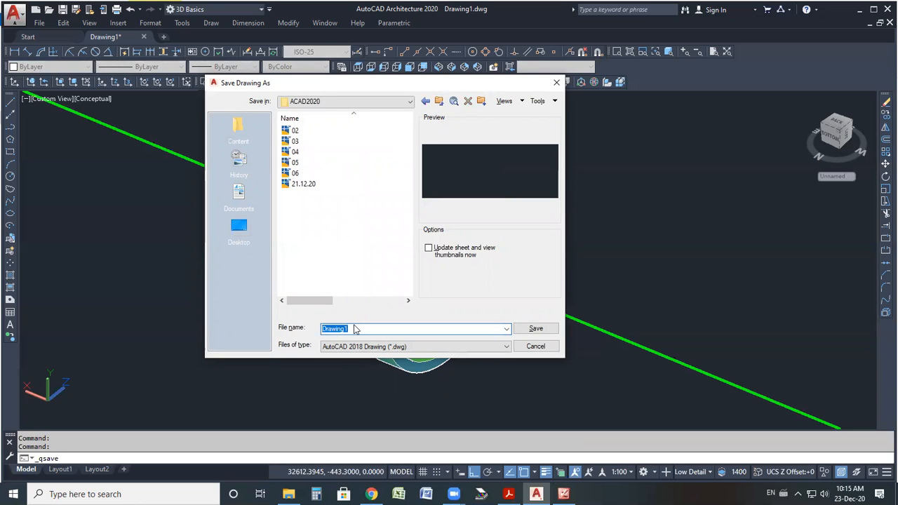
{"action": "type", "text": "REVOLVE"}
{"action": "left_click", "coordinate": [535, 329]}
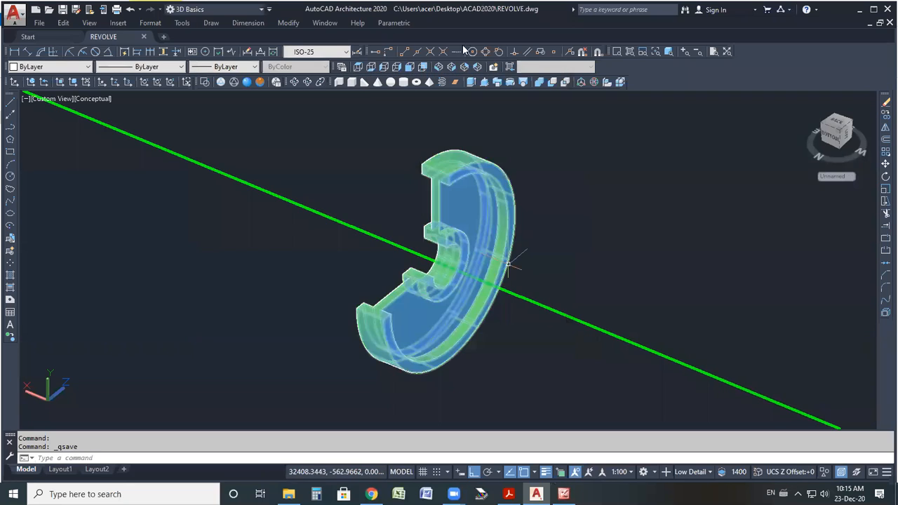
Close the REVOLVE drawing and start a new drawing from the default template.
{"action": "left_click", "coordinate": [327, 24]}
{"action": "left_click", "coordinate": [344, 40]}
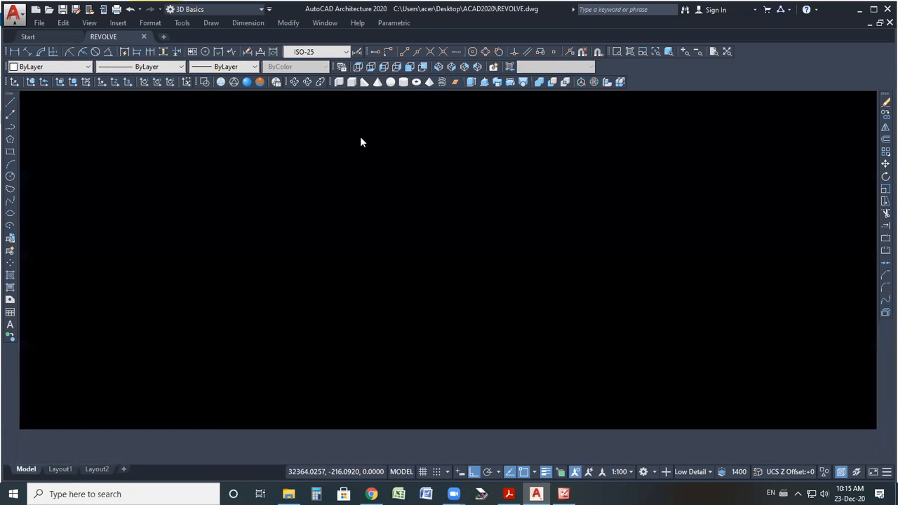
{"action": "key", "text": "alt+f"}
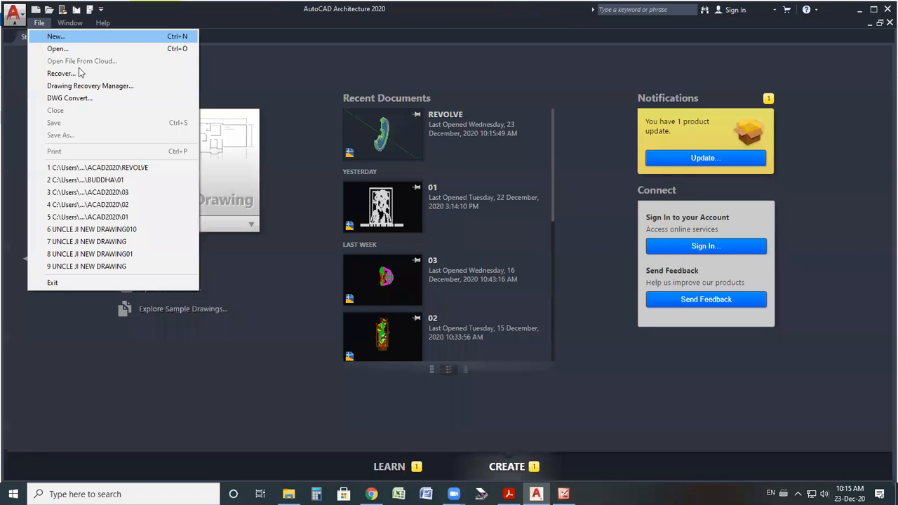
{"action": "key", "text": "Return"}
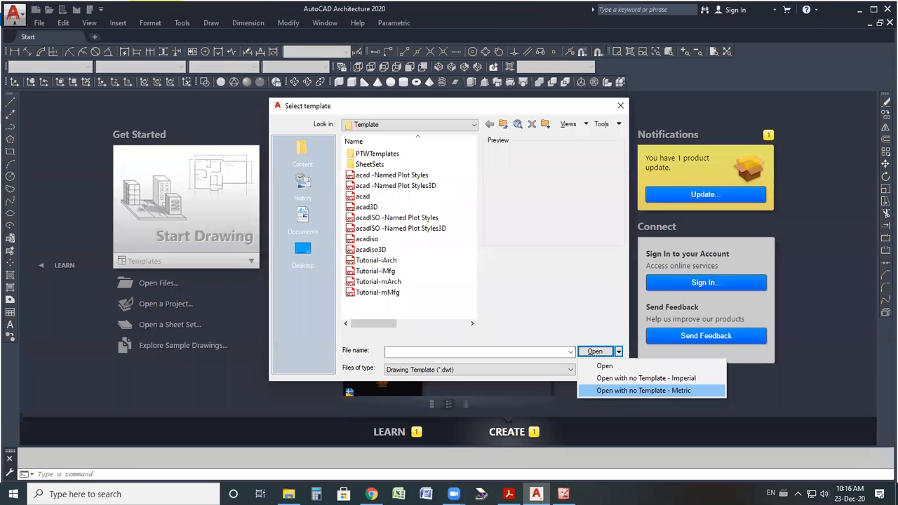
{"action": "key", "text": "Return"}
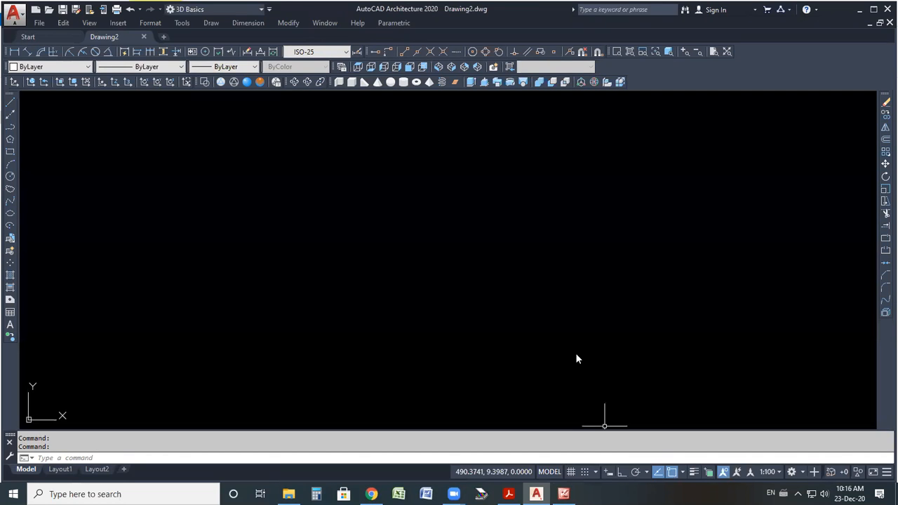
Switch the new drawing to the southwest isometric view.
{"action": "left_click", "coordinate": [576, 354]}
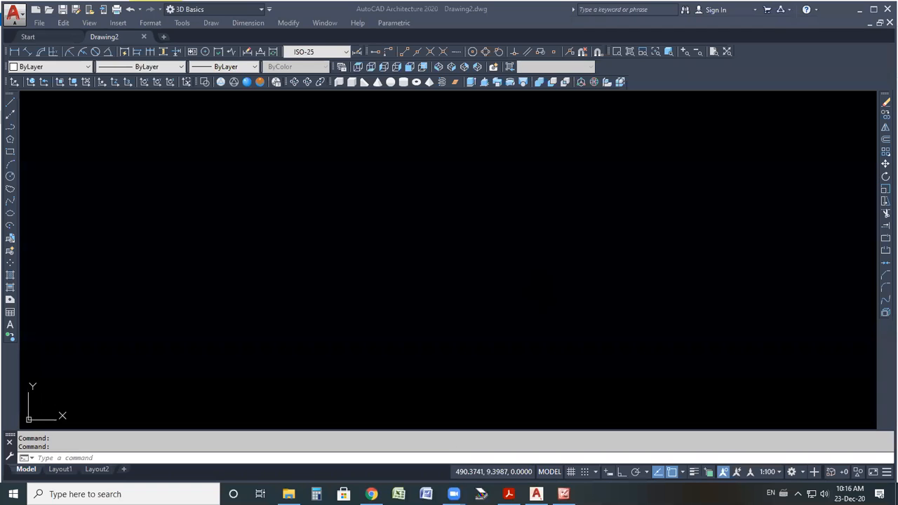
{"action": "left_click", "coordinate": [498, 320]}
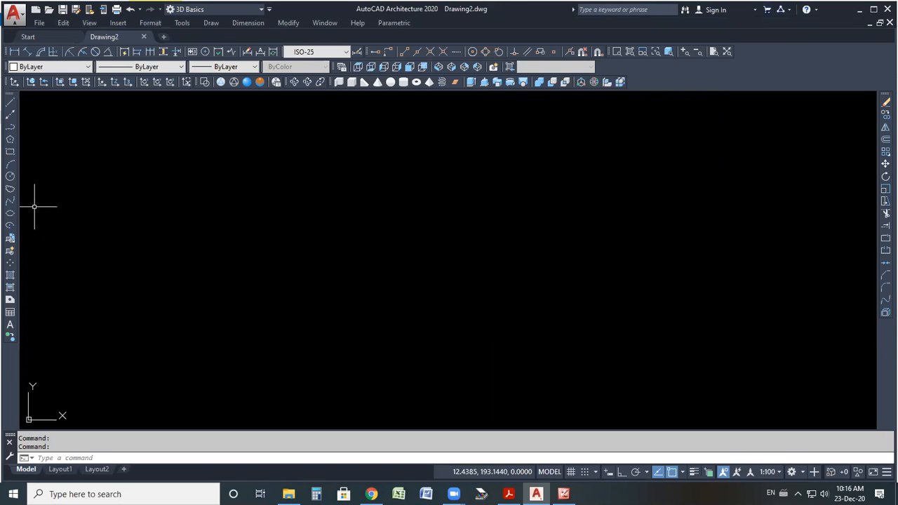
{"action": "left_click", "coordinate": [440, 67]}
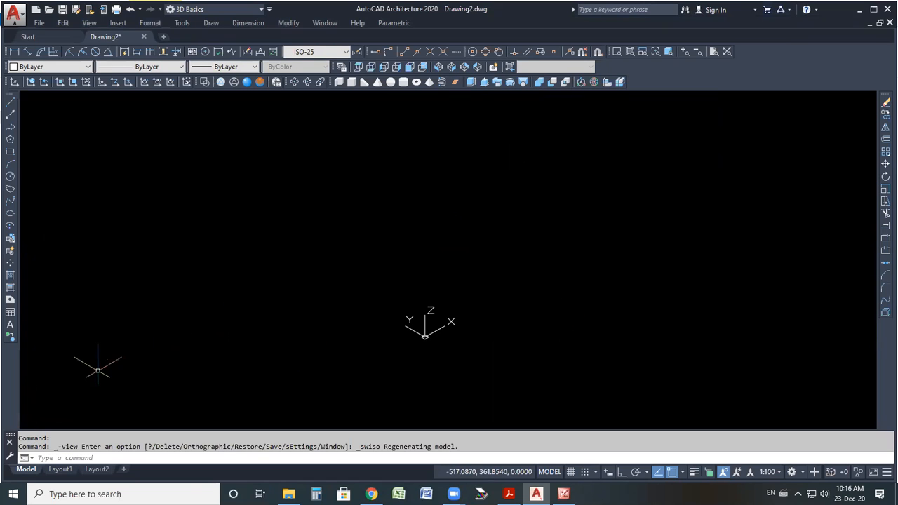
Draw two circles, one centered at the origin and a second one above and to the right of it.
{"action": "left_click", "coordinate": [10, 177]}
{"action": "left_click", "coordinate": [424, 335]}
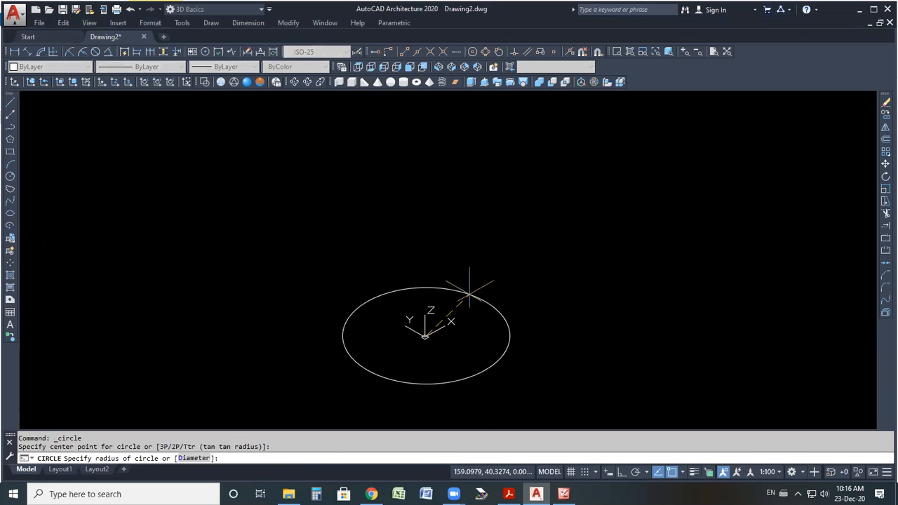
{"action": "left_click", "coordinate": [457, 301]}
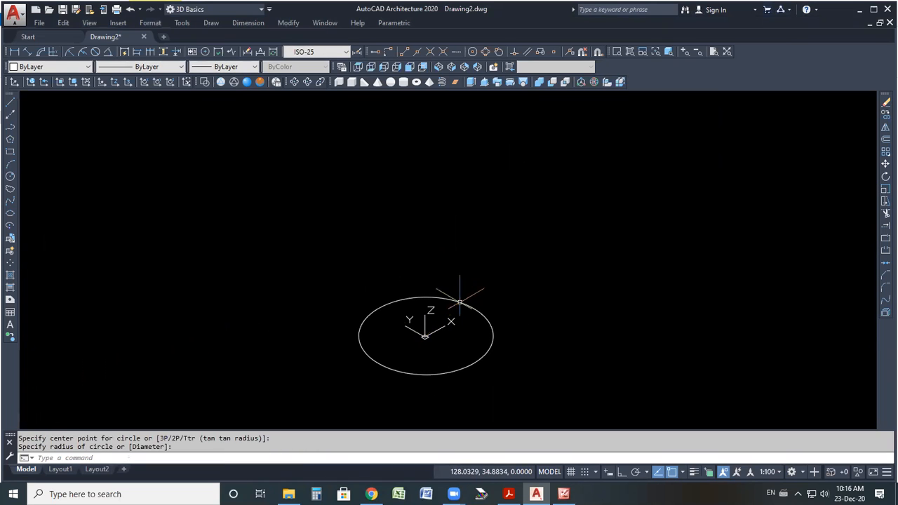
{"action": "left_click", "coordinate": [10, 176]}
{"action": "left_click", "coordinate": [510, 183]}
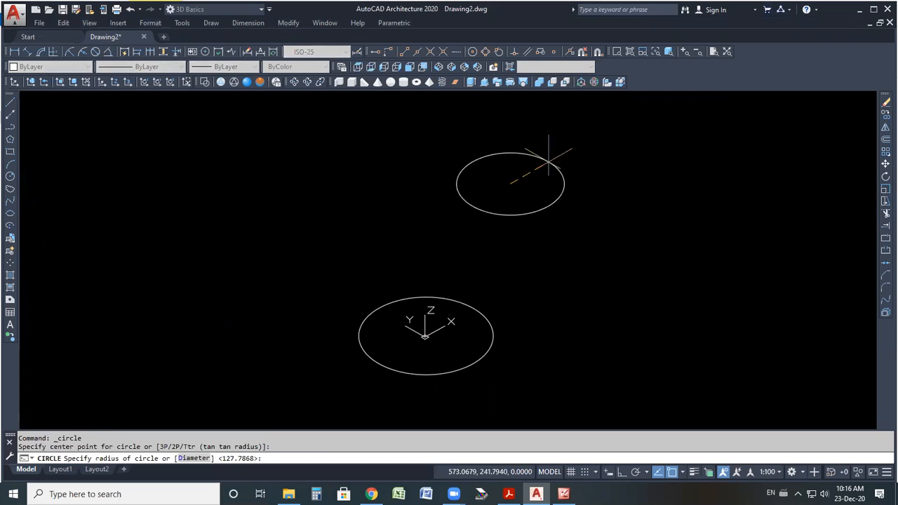
{"action": "left_click", "coordinate": [548, 162]}
Orbit the view around the two circles, then leave the orbit.
{"action": "scroll", "coordinate": [288, 343], "scroll_direction": "down", "scroll_amount": 4}
{"action": "scroll", "coordinate": [358, 272], "scroll_direction": "up", "scroll_amount": 2}
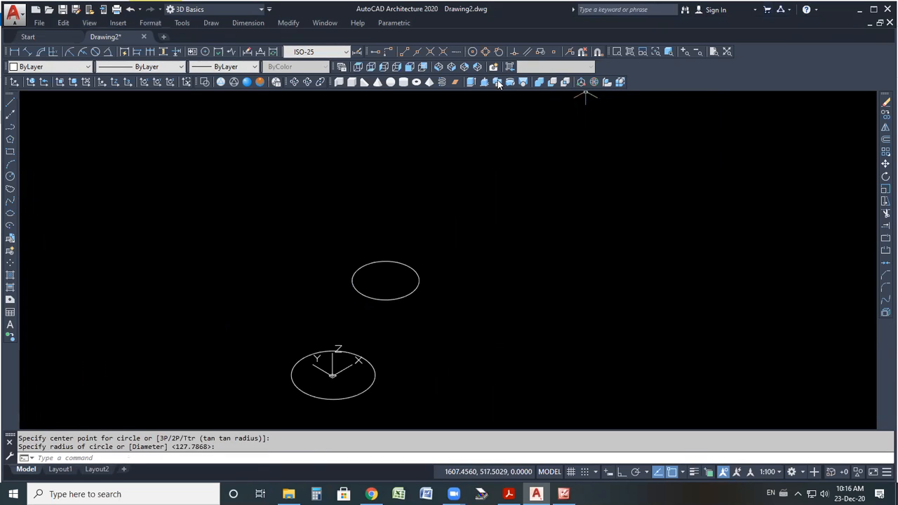
{"action": "left_click", "coordinate": [296, 81]}
{"action": "left_click_drag", "start_coordinate": [417, 302], "coordinate": [430, 262]}
{"action": "right_click", "coordinate": [430, 262]}
{"action": "left_click", "coordinate": [460, 265]}
Select both circles and delete them.
{"action": "left_click", "coordinate": [393, 313]}
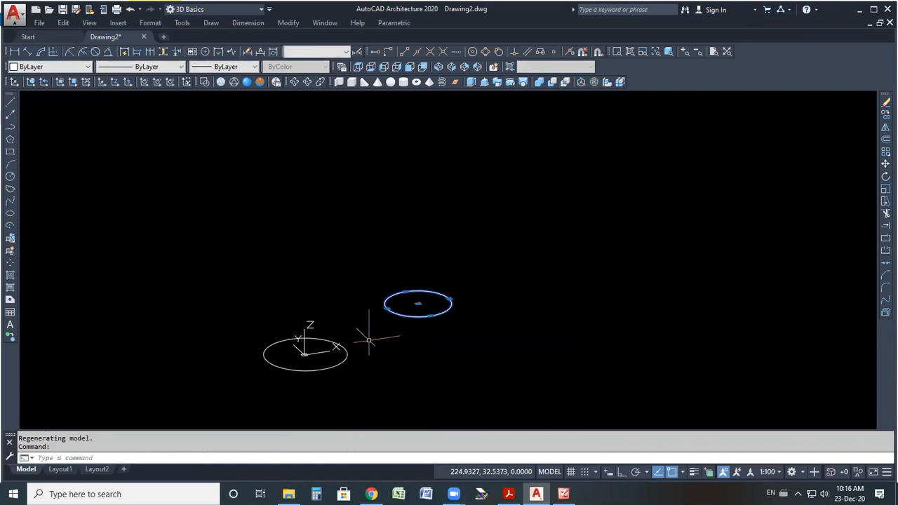
{"action": "left_click", "coordinate": [348, 359]}
{"action": "left_click", "coordinate": [302, 372]}
{"action": "key", "text": "Delete"}
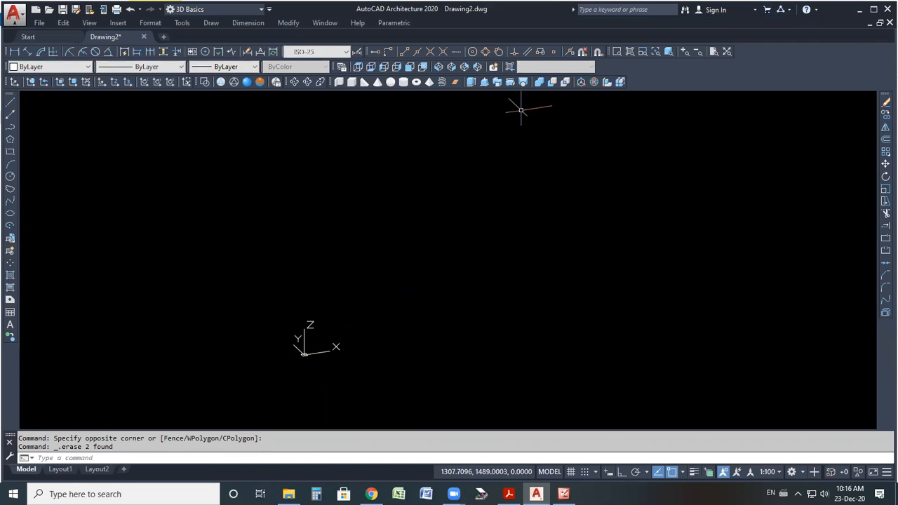
Return to the southwest isometric view and draw a three-point arc starting at the origin and curving up to the right.
{"action": "left_click", "coordinate": [438, 68]}
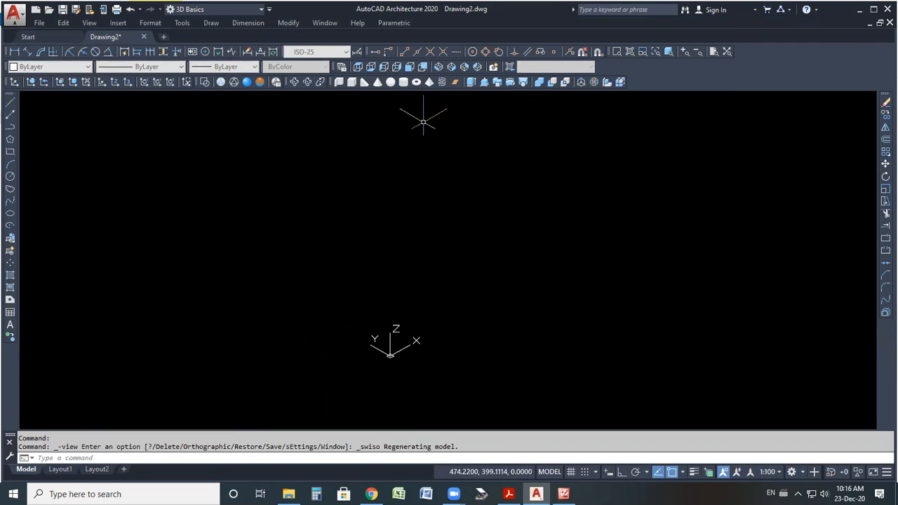
{"action": "left_click", "coordinate": [10, 164]}
{"action": "left_click", "coordinate": [392, 353]}
{"action": "left_click", "coordinate": [430, 254]}
{"action": "left_click", "coordinate": [529, 196]}
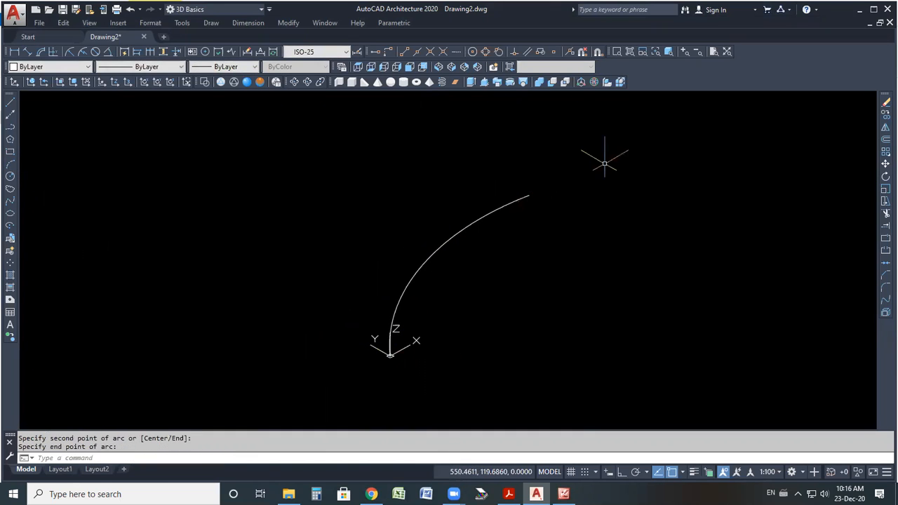
{"action": "scroll", "coordinate": [398, 337], "scroll_direction": "up", "scroll_amount": 2}
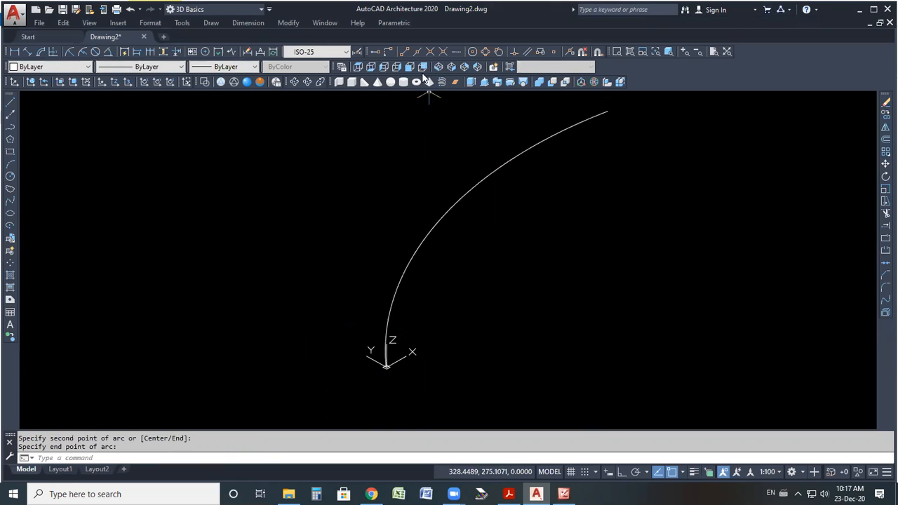
{"action": "scroll", "coordinate": [371, 266], "scroll_direction": "down", "scroll_amount": 1}
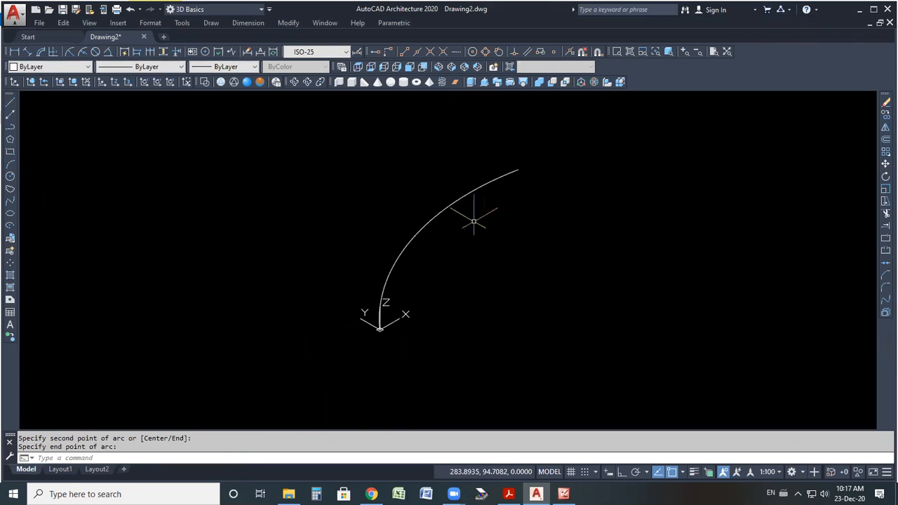
Stretch the arc's end grip further to the right.
{"action": "left_click", "coordinate": [518, 170]}
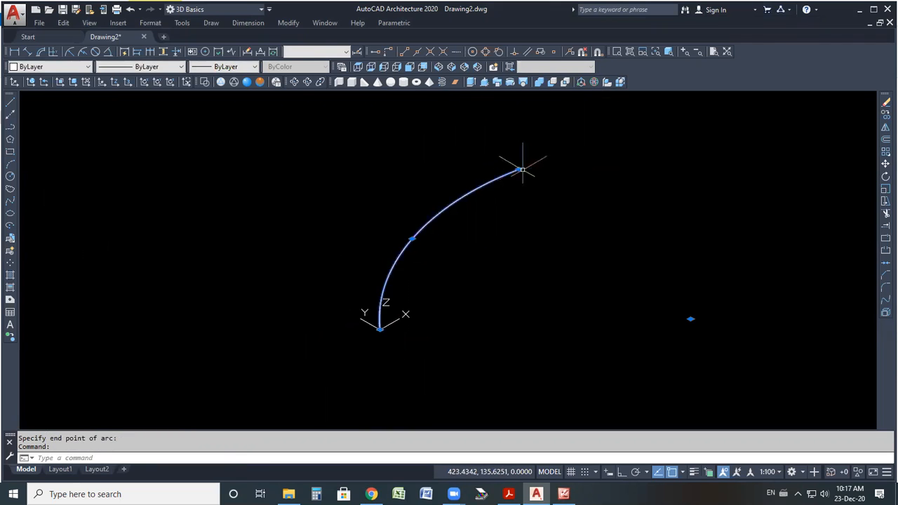
{"action": "left_click", "coordinate": [521, 171]}
{"action": "left_click", "coordinate": [581, 175]}
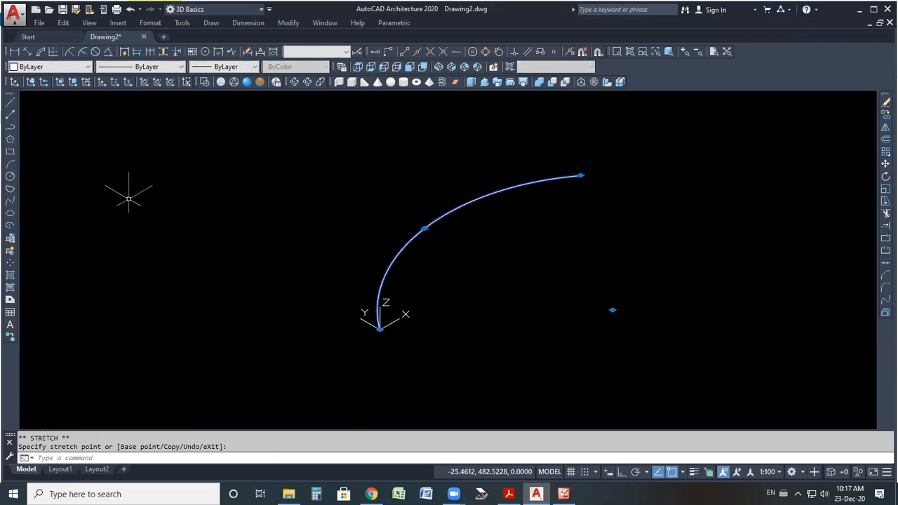
Draw a line from the arc's end point continuing up and to the right.
{"action": "left_click", "coordinate": [10, 104]}
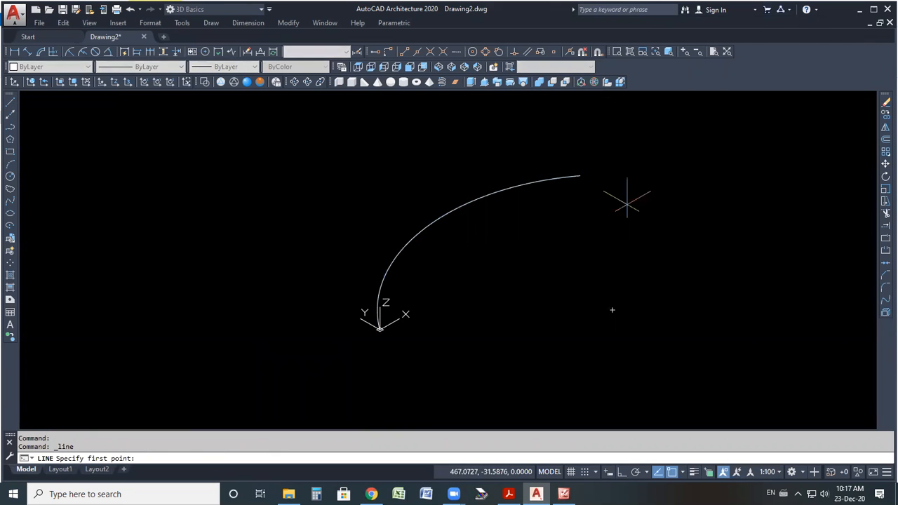
{"action": "left_click", "coordinate": [581, 176]}
{"action": "left_click", "coordinate": [692, 161]}
{"action": "right_click", "coordinate": [686, 208]}
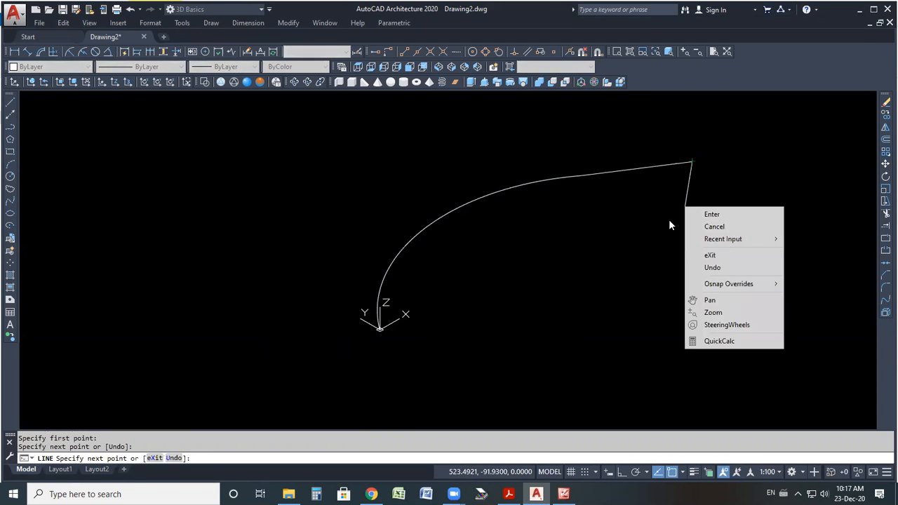
{"action": "left_click", "coordinate": [709, 213]}
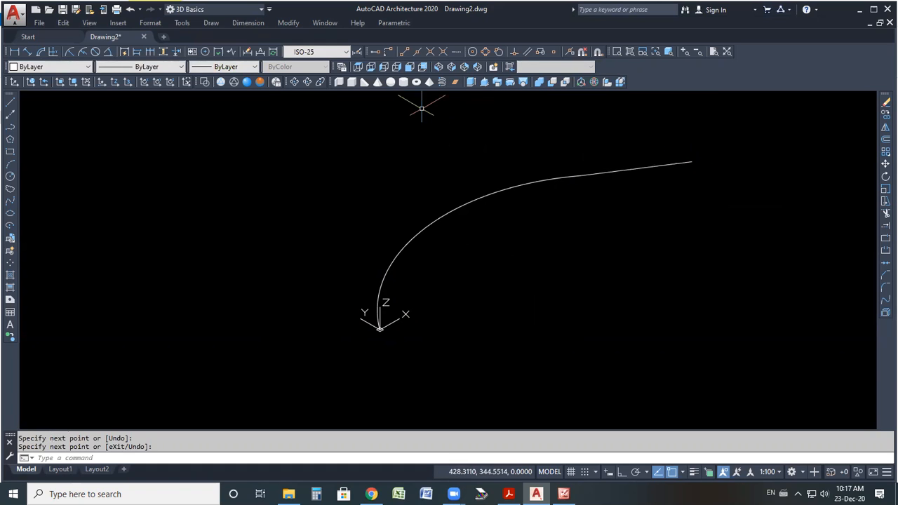
Orbit around the arc and line, restore the southwest isometric view, and orbit again before exiting.
{"action": "mouse_move", "coordinate": [416, 220]}
{"action": "middle_mouse_down", "text": "shift"}
{"action": "mouse_move", "coordinate": [387, 148]}
{"action": "mouse_move", "coordinate": [411, 245]}
{"action": "mouse_move", "coordinate": [405, 302]}
{"action": "mouse_move", "coordinate": [387, 333]}
{"action": "mouse_move", "coordinate": [393, 231]}
{"action": "mouse_move", "coordinate": [401, 275]}
{"action": "mouse_move", "coordinate": [400, 195]}
{"action": "mouse_move", "coordinate": [393, 229]}
{"action": "mouse_move", "coordinate": [354, 250]}
{"action": "mouse_move", "coordinate": [363, 266]}
{"action": "mouse_move", "coordinate": [454, 225]}
{"action": "middle_mouse_up", "text": "shift"}
{"action": "right_click", "coordinate": [465, 217]}
{"action": "left_click", "coordinate": [463, 221]}
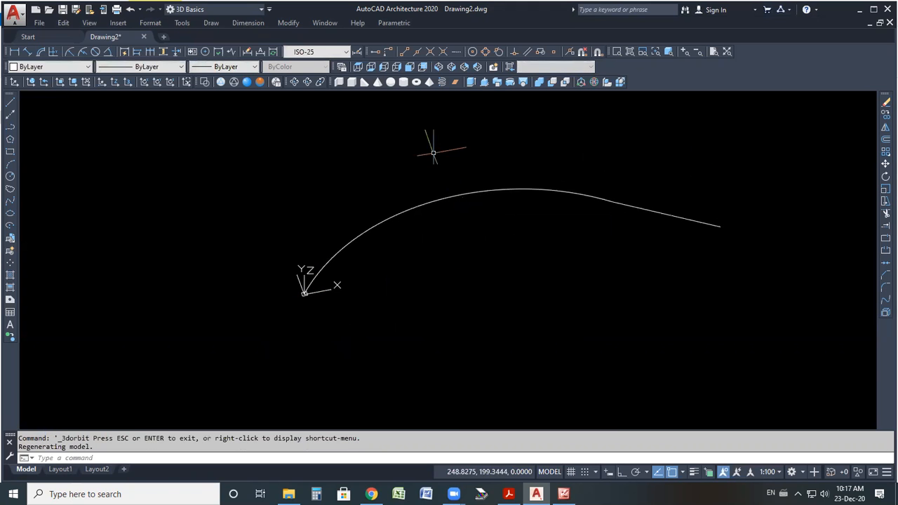
{"action": "left_click", "coordinate": [438, 68]}
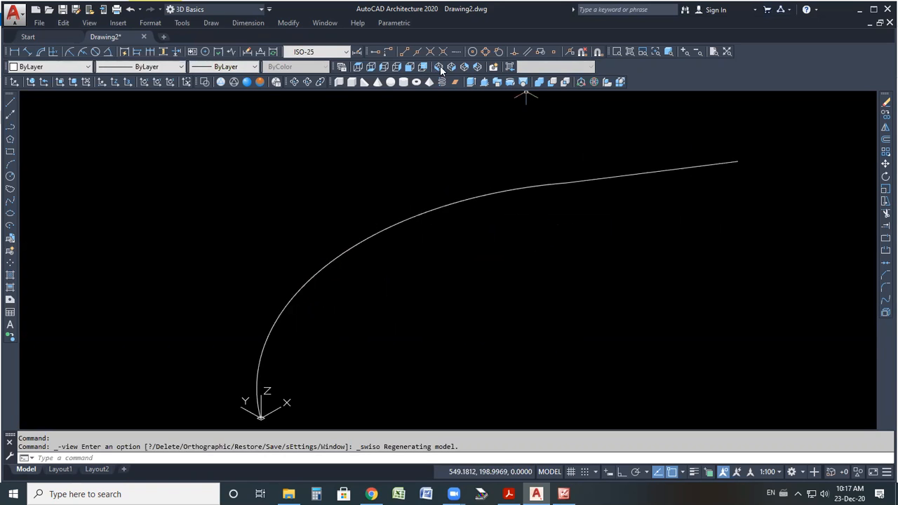
{"action": "left_click", "coordinate": [294, 82]}
{"action": "left_click_drag", "start_coordinate": [349, 287], "coordinate": [426, 245]}
{"action": "right_click", "coordinate": [426, 245]}
{"action": "left_click", "coordinate": [449, 255]}
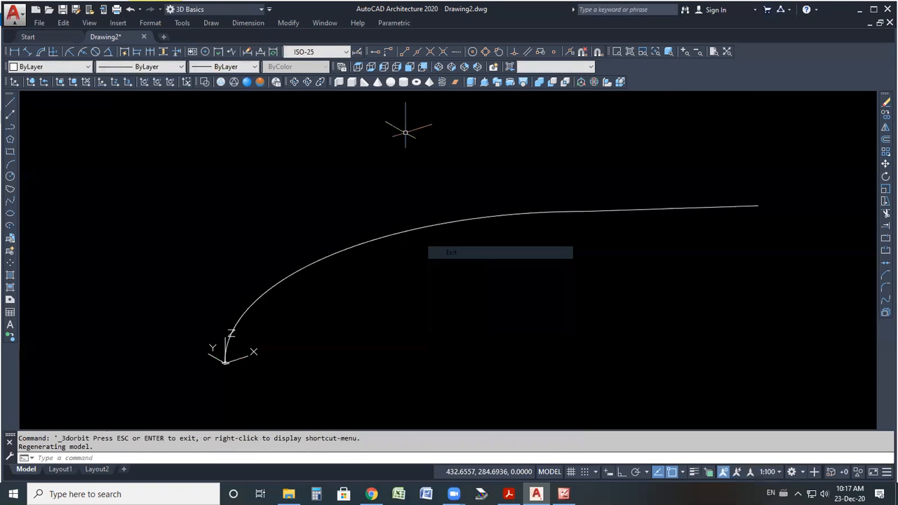
Switch to the front view.
{"action": "left_click", "coordinate": [358, 66]}
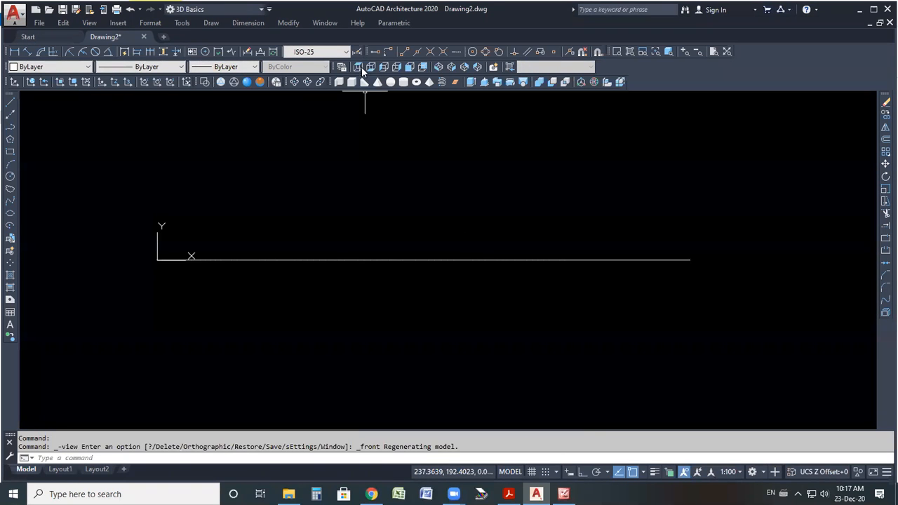
{"action": "left_click", "coordinate": [358, 67]}
{"action": "scroll", "coordinate": [557, 225], "scroll_direction": "down", "scroll_amount": 5}
Select the arc and the line and delete them.
{"action": "left_click", "coordinate": [606, 201]}
{"action": "left_click", "coordinate": [503, 261]}
{"action": "key", "text": "Delete"}
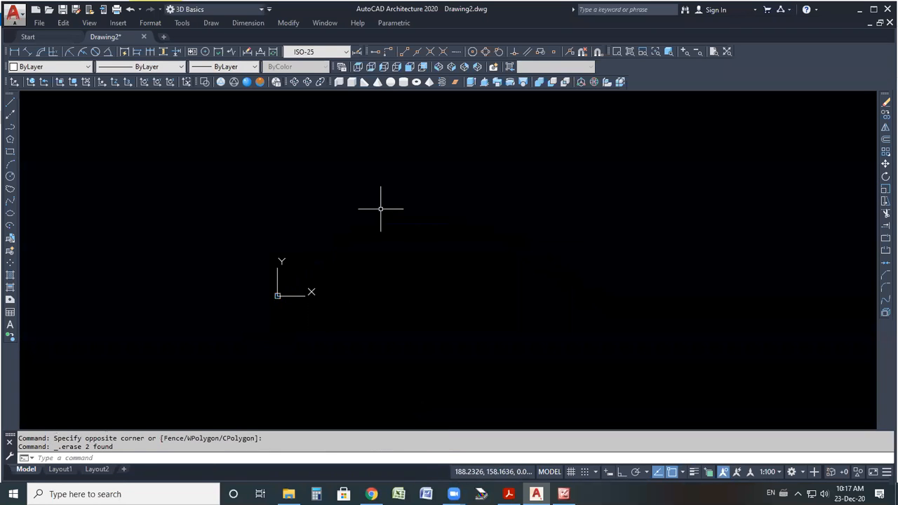
Switch to the top view and draw a spline curve rising up and then to the right.
{"action": "left_click", "coordinate": [358, 67]}
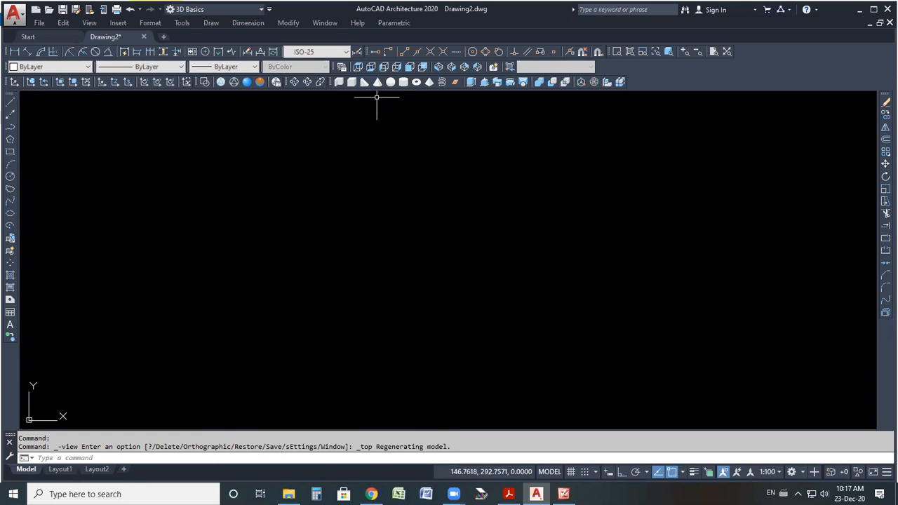
{"action": "left_click", "coordinate": [9, 201]}
{"action": "left_click", "coordinate": [336, 341]}
{"action": "left_click", "coordinate": [349, 240]}
{"action": "left_click", "coordinate": [430, 198]}
{"action": "left_click", "coordinate": [538, 176]}
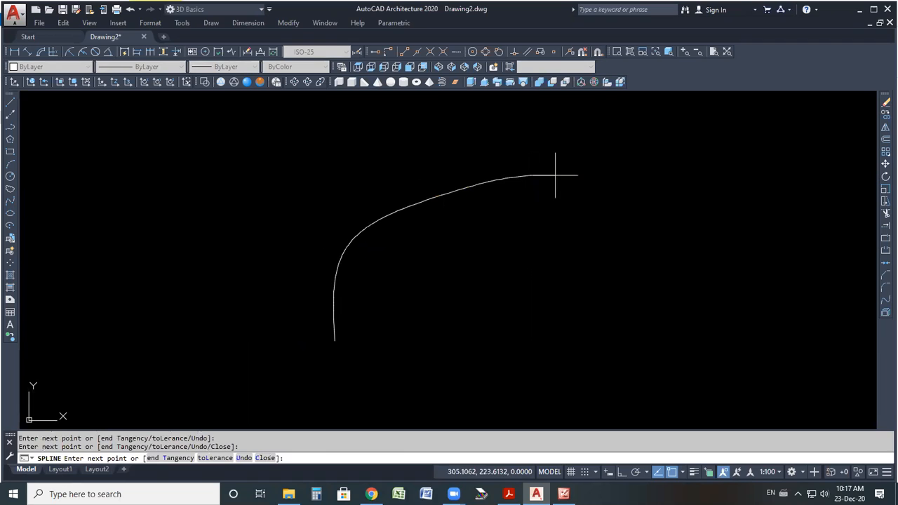
{"action": "left_click", "coordinate": [581, 172]}
{"action": "right_click", "coordinate": [581, 171]}
{"action": "left_click", "coordinate": [600, 182]}
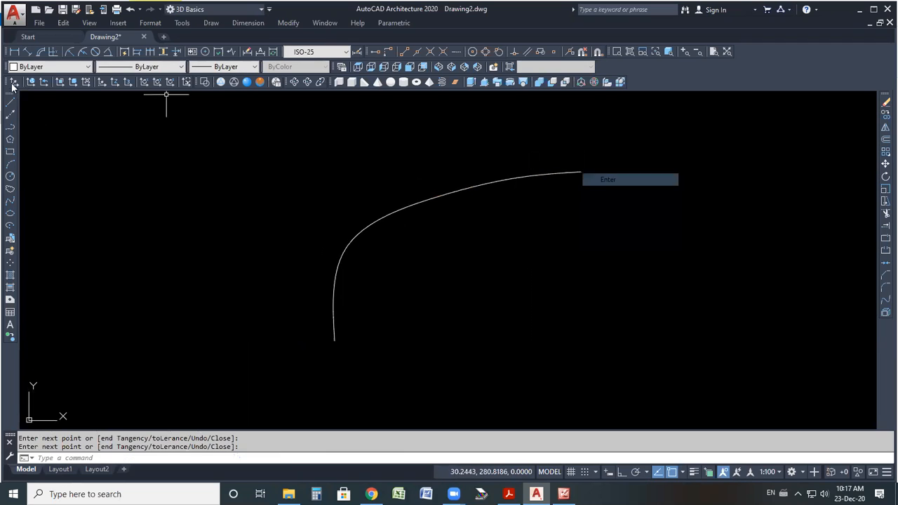
Draw a line continuing from the spline's end point to the right.
{"action": "left_click", "coordinate": [10, 102]}
{"action": "left_click", "coordinate": [581, 171]}
{"action": "left_click", "coordinate": [688, 169]}
{"action": "right_click", "coordinate": [688, 169]}
{"action": "left_click", "coordinate": [712, 171]}
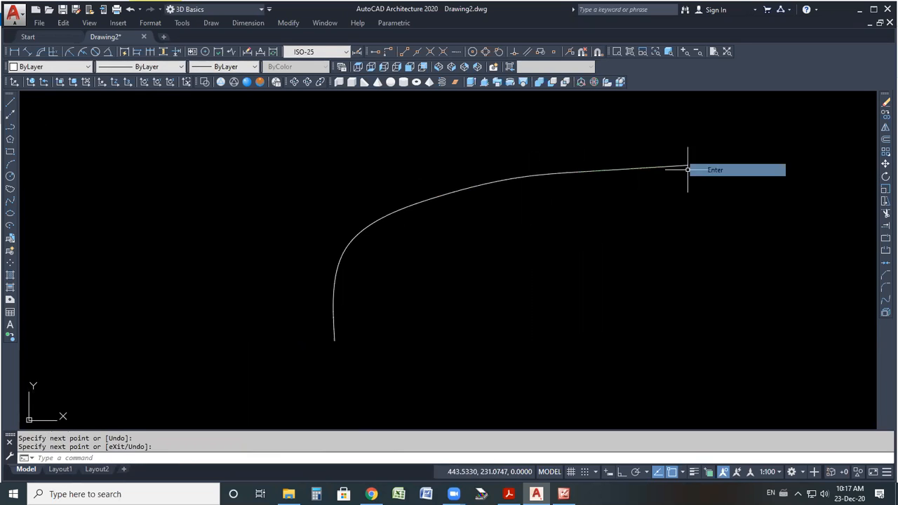
Switch to the southwest isometric view, select the spline and the line, and delete them.
{"action": "left_click", "coordinate": [437, 67]}
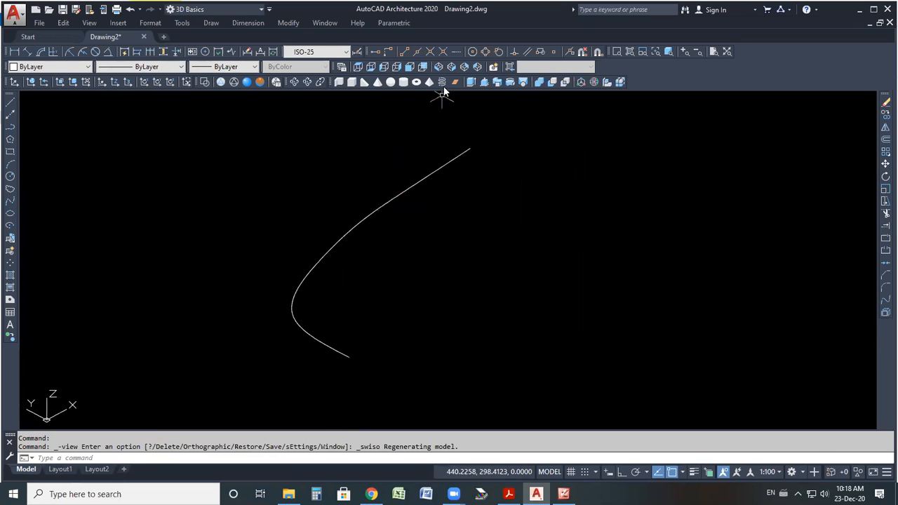
{"action": "left_click", "coordinate": [452, 67]}
{"action": "scroll", "coordinate": [323, 214], "scroll_direction": "down", "scroll_amount": 4}
{"action": "left_click", "coordinate": [523, 157]}
{"action": "left_click", "coordinate": [239, 320]}
{"action": "key", "text": "Delete"}
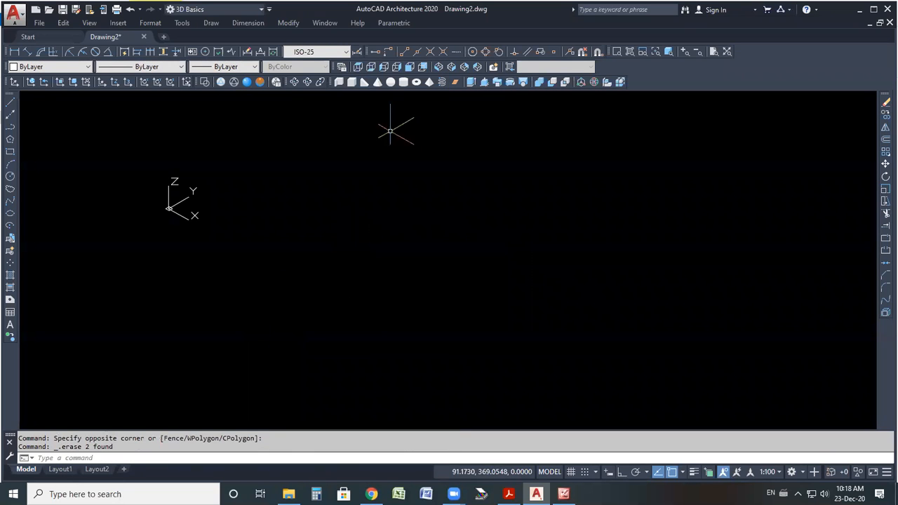
Switch to the front view and draw a three-point arc curving up and to the right.
{"action": "left_click", "coordinate": [410, 67]}
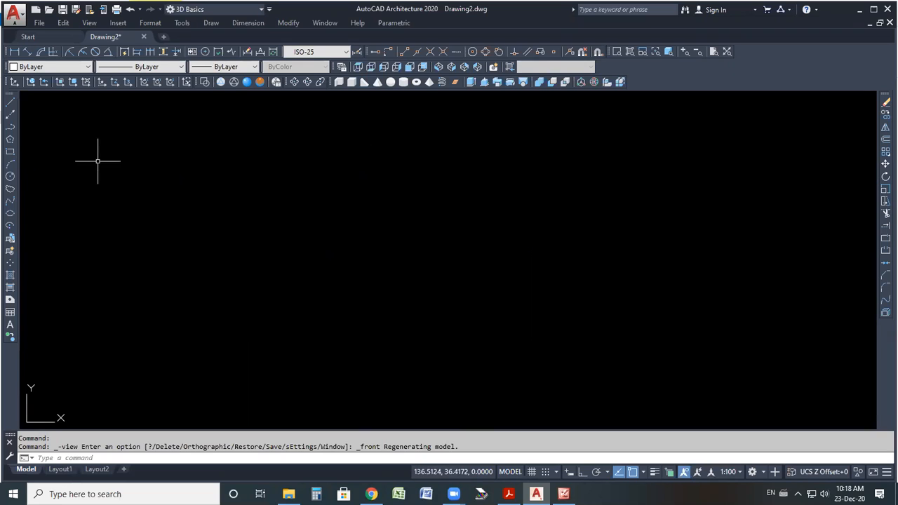
{"action": "left_click", "coordinate": [10, 163]}
{"action": "left_click", "coordinate": [360, 304]}
{"action": "left_click", "coordinate": [425, 179]}
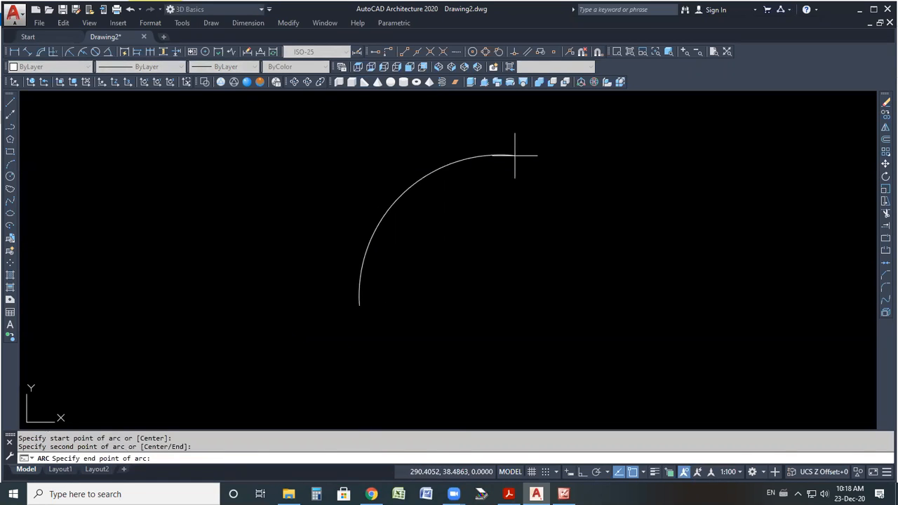
{"action": "left_click", "coordinate": [475, 150]}
Draw a line from the arc's upper end point continuing up and to the right.
{"action": "left_click", "coordinate": [10, 103]}
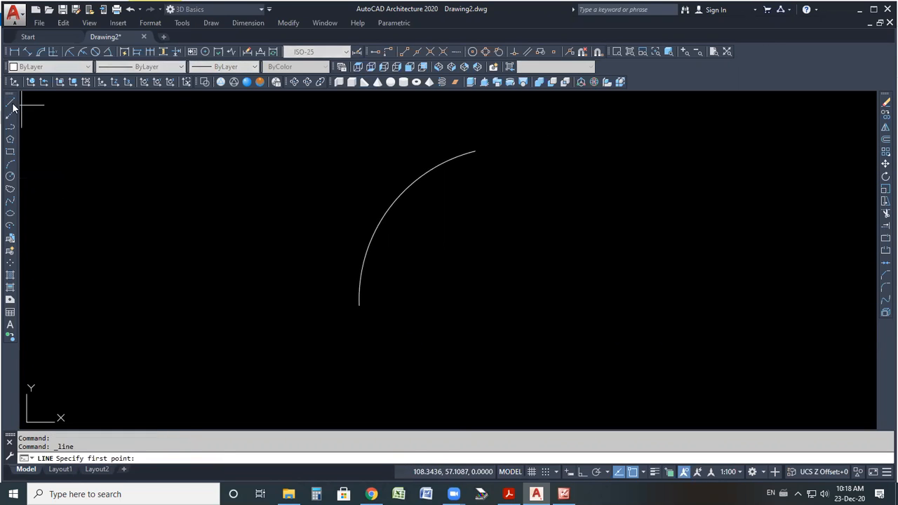
{"action": "left_click", "coordinate": [475, 151]}
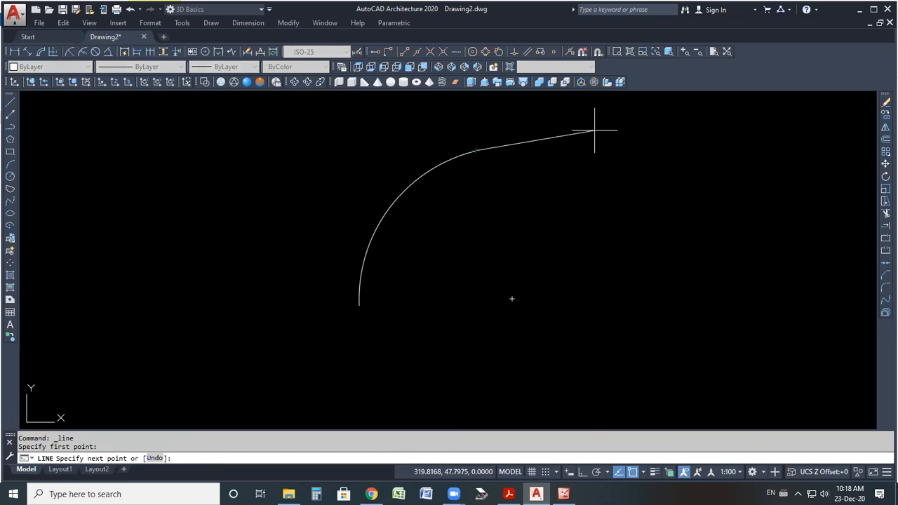
{"action": "left_click", "coordinate": [594, 131]}
{"action": "right_click", "coordinate": [594, 160]}
{"action": "left_click", "coordinate": [614, 168]}
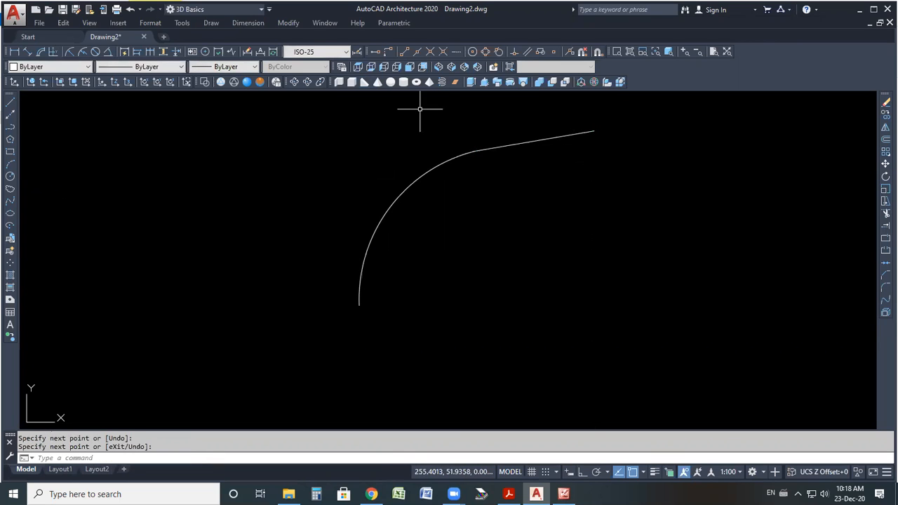
Switch to the northeast isometric view, select the arc and the line, and set their lineweight to 0.50 mm.
{"action": "left_click", "coordinate": [444, 67]}
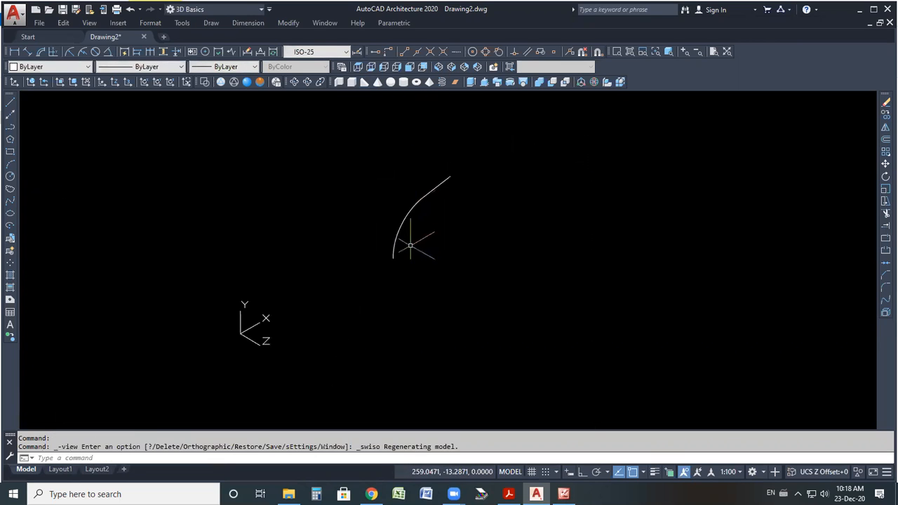
{"action": "left_click", "coordinate": [465, 67]}
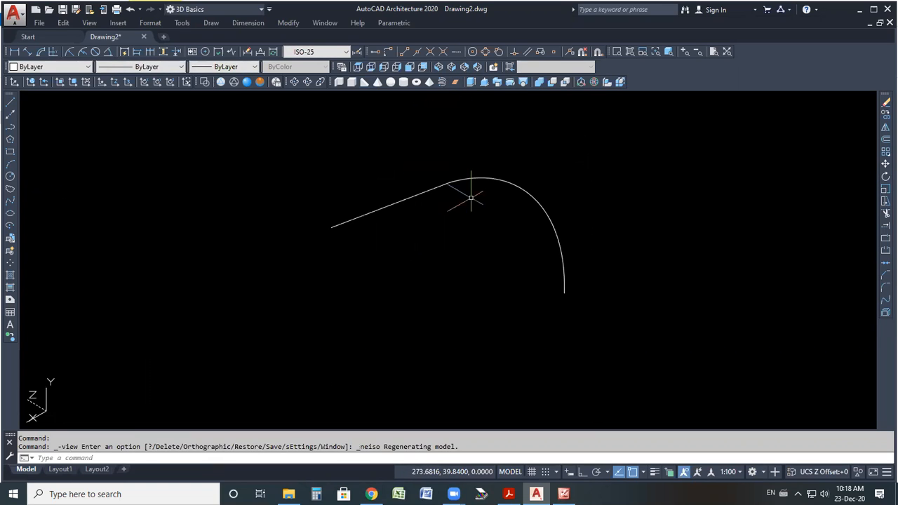
{"action": "scroll", "coordinate": [555, 275], "scroll_direction": "up", "scroll_amount": 2}
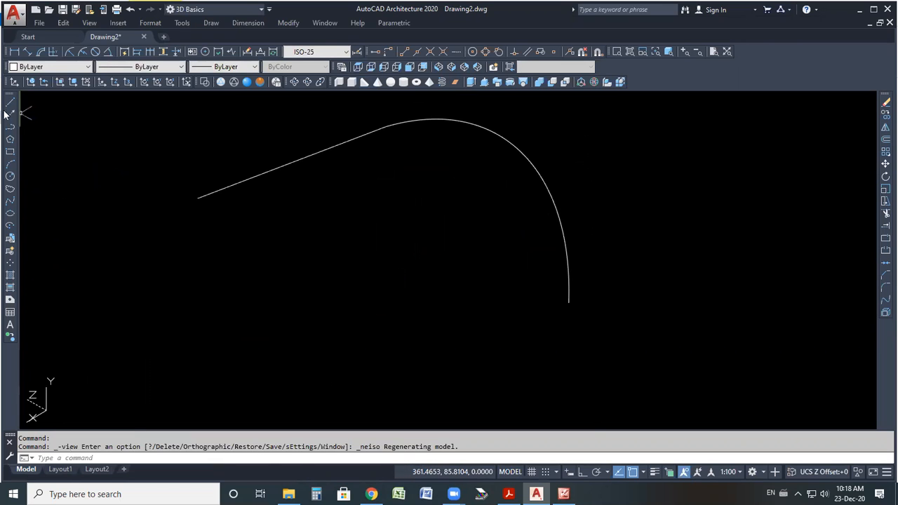
{"action": "left_click", "coordinate": [397, 124]}
{"action": "left_click", "coordinate": [351, 141]}
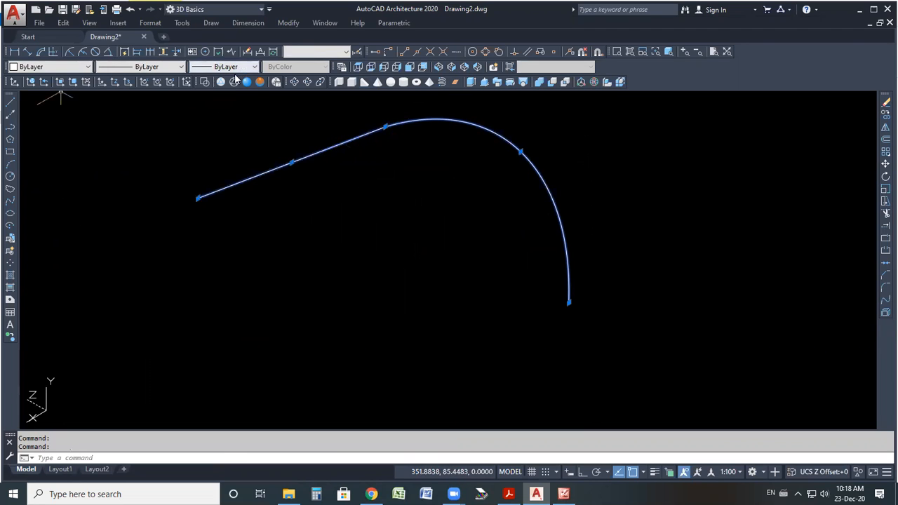
{"action": "left_click", "coordinate": [235, 67]}
{"action": "left_click", "coordinate": [229, 223]}
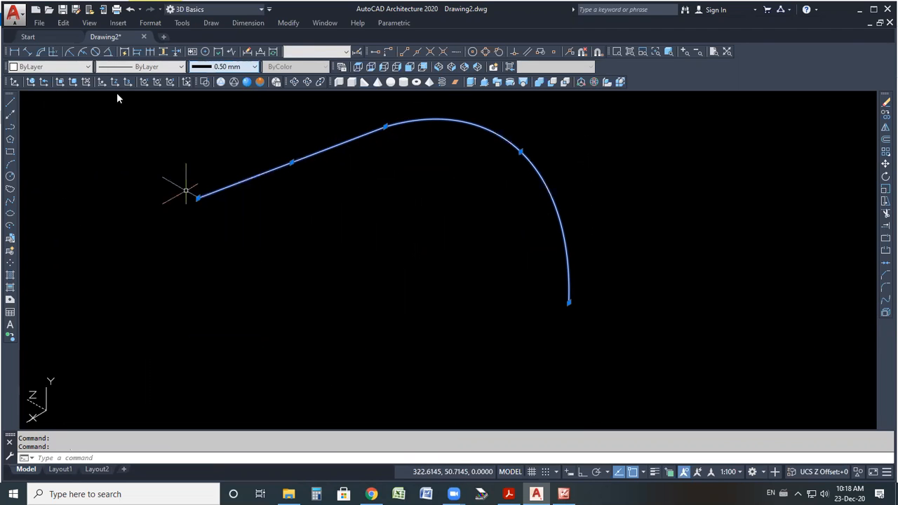
Set the arc and line color to Red and turn on lineweight display.
{"action": "left_click", "coordinate": [49, 67]}
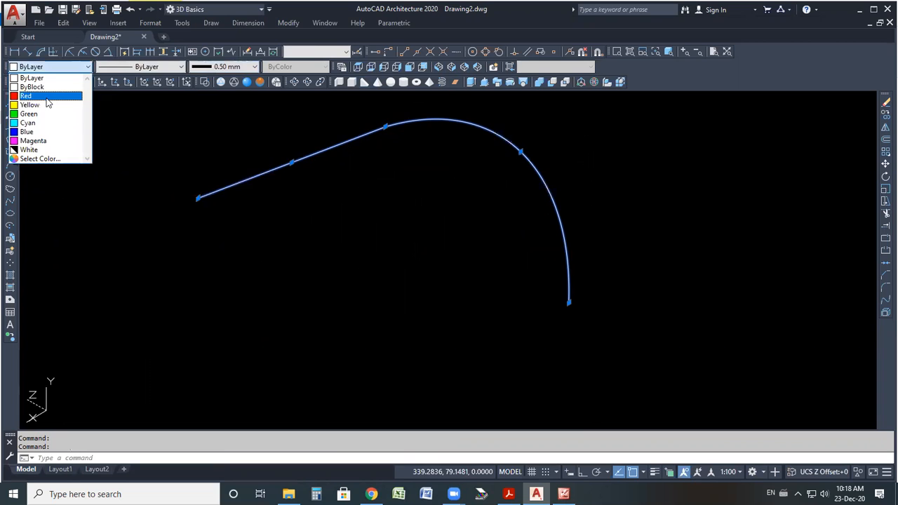
{"action": "left_click", "coordinate": [46, 96]}
{"action": "left_click", "coordinate": [653, 474]}
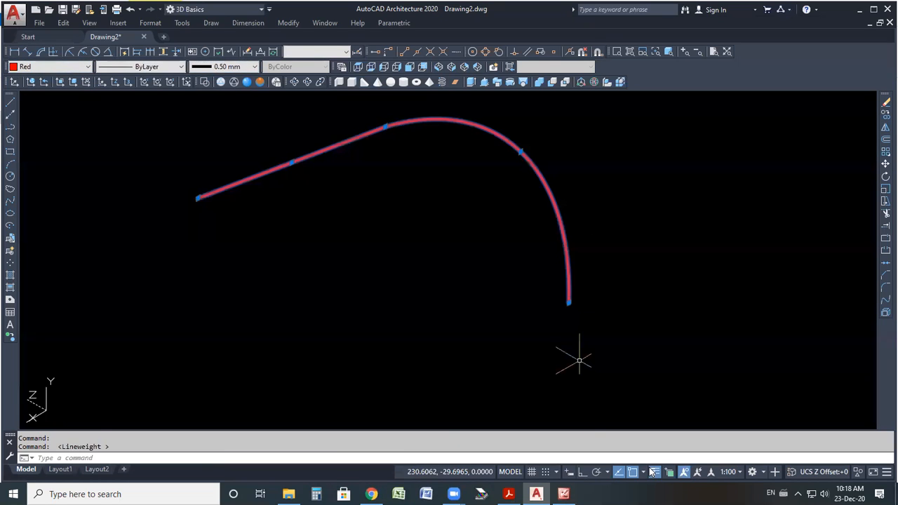
{"action": "key", "text": "Escape"}
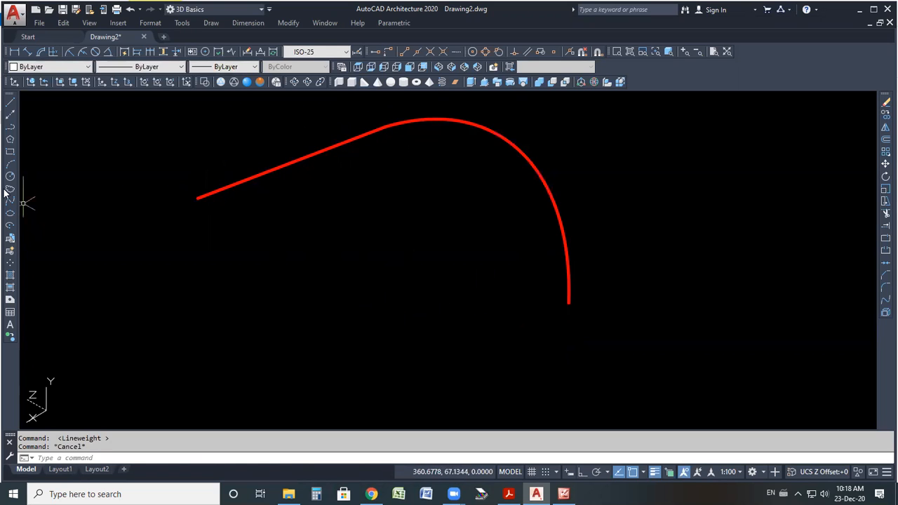
Draw a circle centred at the arc's lower end, then select it and delete it.
{"action": "scroll", "coordinate": [544, 292], "scroll_direction": "down", "scroll_amount": 2}
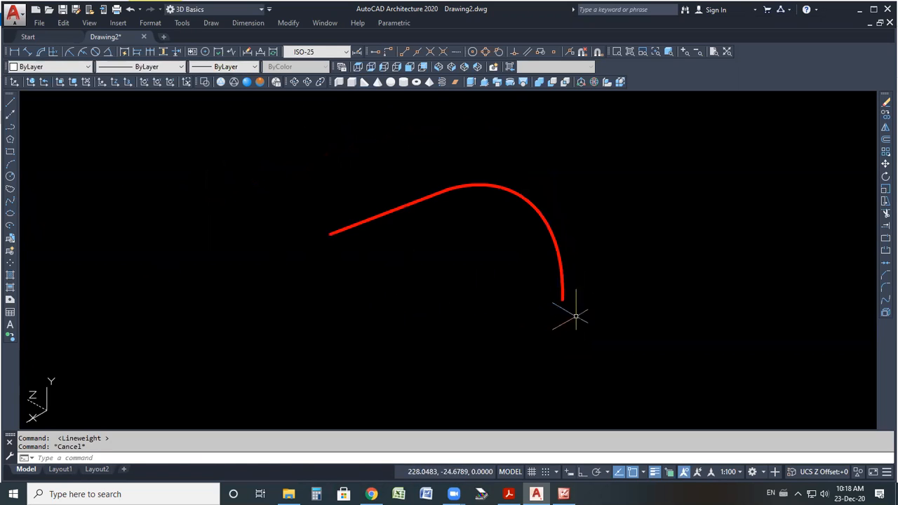
{"action": "scroll", "coordinate": [572, 313], "scroll_direction": "up", "scroll_amount": 2}
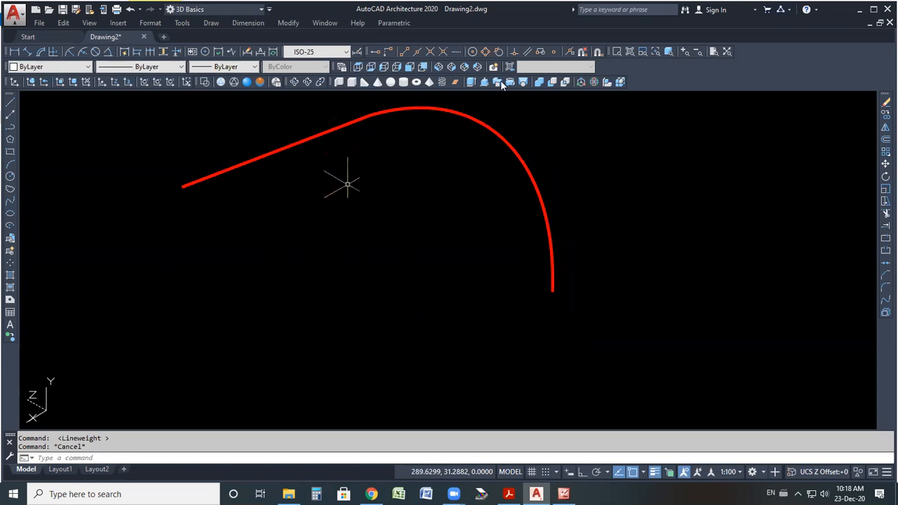
{"action": "left_click", "coordinate": [10, 177]}
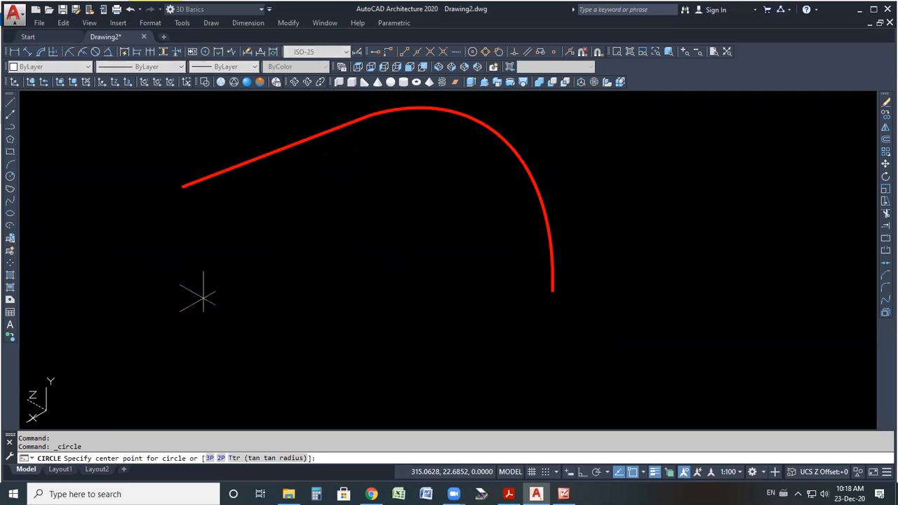
{"action": "left_click", "coordinate": [553, 289]}
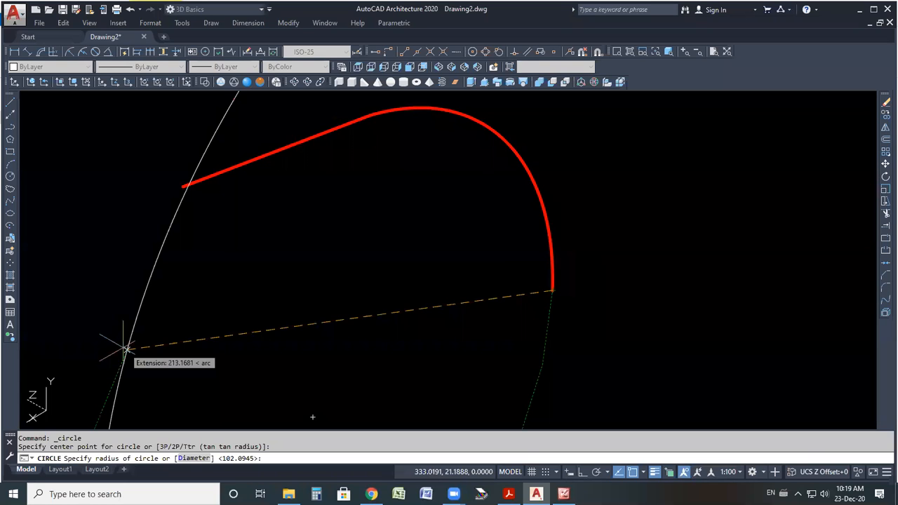
{"action": "right_click", "coordinate": [616, 281]}
{"action": "left_click", "coordinate": [635, 286]}
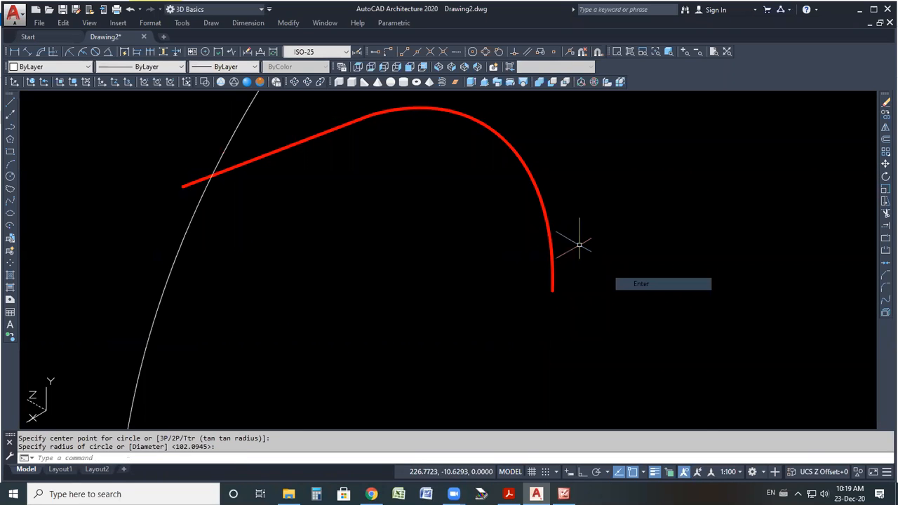
{"action": "scroll", "coordinate": [531, 228], "scroll_direction": "down", "scroll_amount": 2}
{"action": "left_click", "coordinate": [341, 255]}
{"action": "left_click", "coordinate": [257, 273]}
{"action": "key", "text": "Delete"}
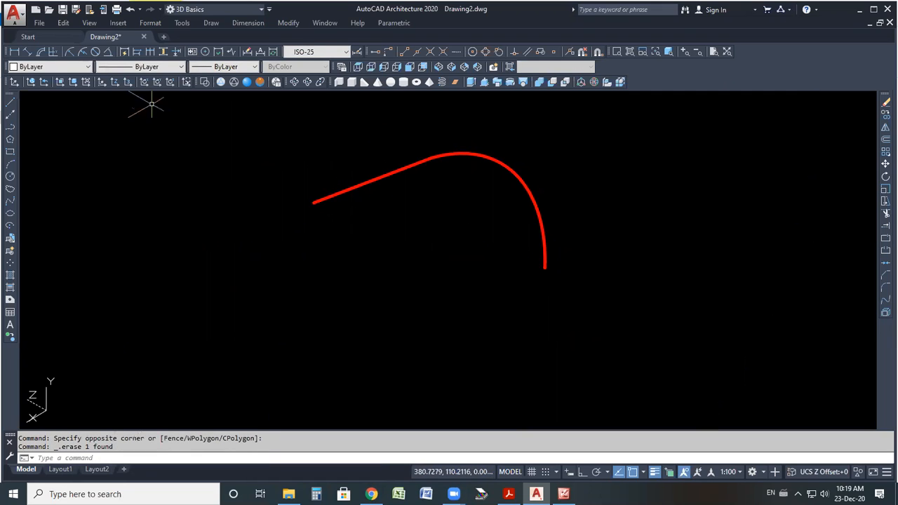
Align the UCS Z axis at the arc's lower end and draw a circle there with a diameter of 100.
{"action": "left_click", "coordinate": [114, 85]}
{"action": "left_click", "coordinate": [544, 267]}
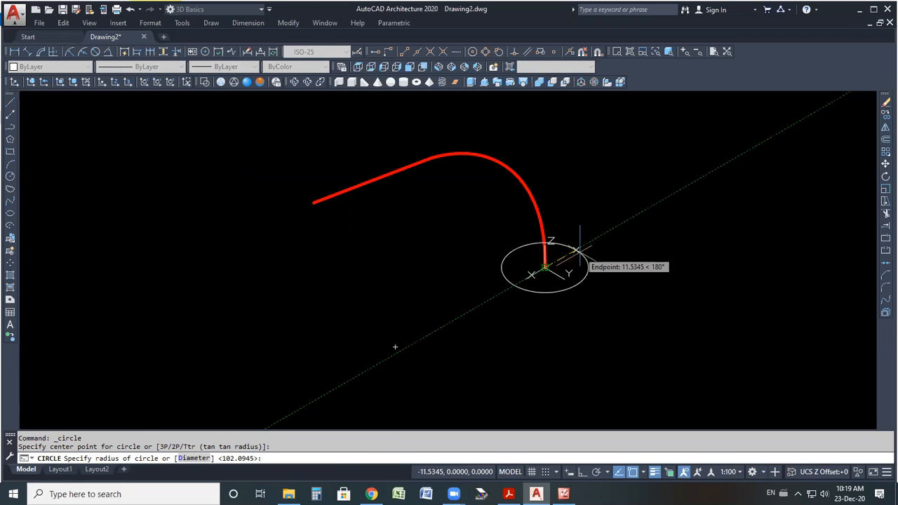
{"action": "key", "text": "Return"}
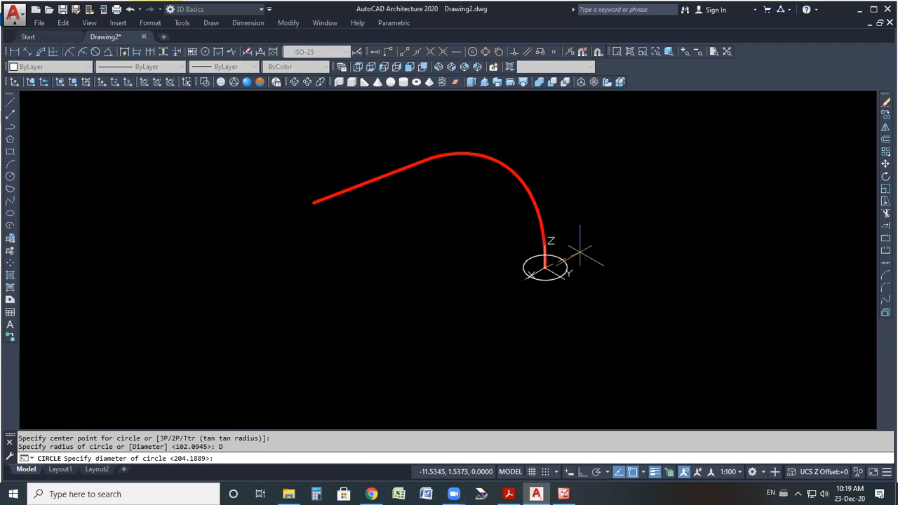
{"action": "type", "text": "100"}
{"action": "key", "text": "Return"}
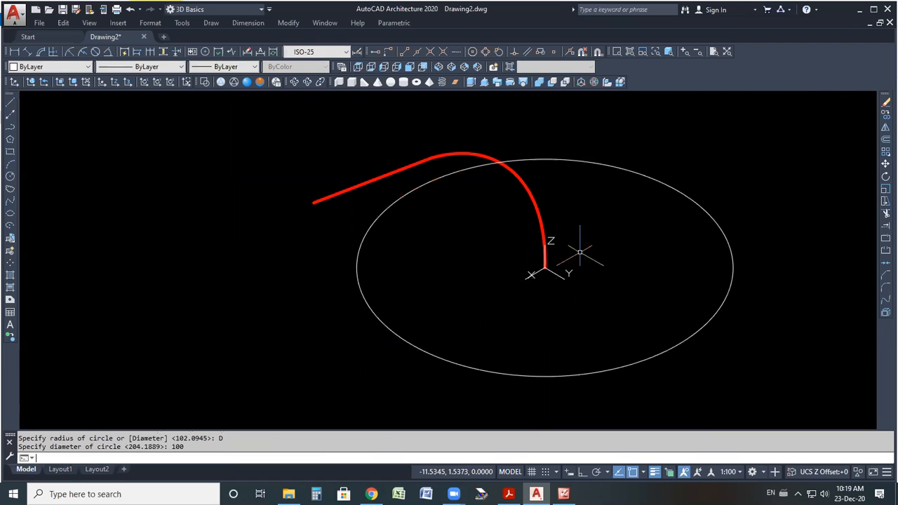
Select the circle and set its diameter to 20 in its properties.
{"action": "left_click", "coordinate": [672, 184]}
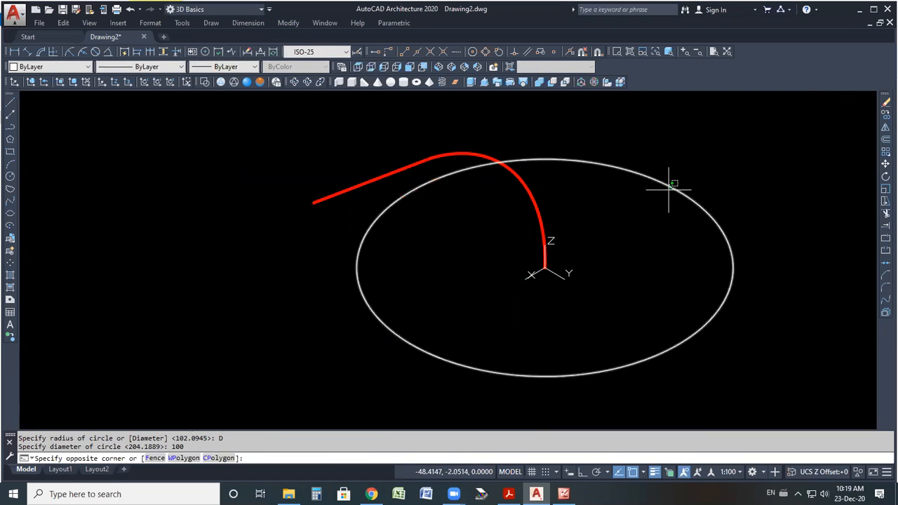
{"action": "left_click", "coordinate": [669, 191]}
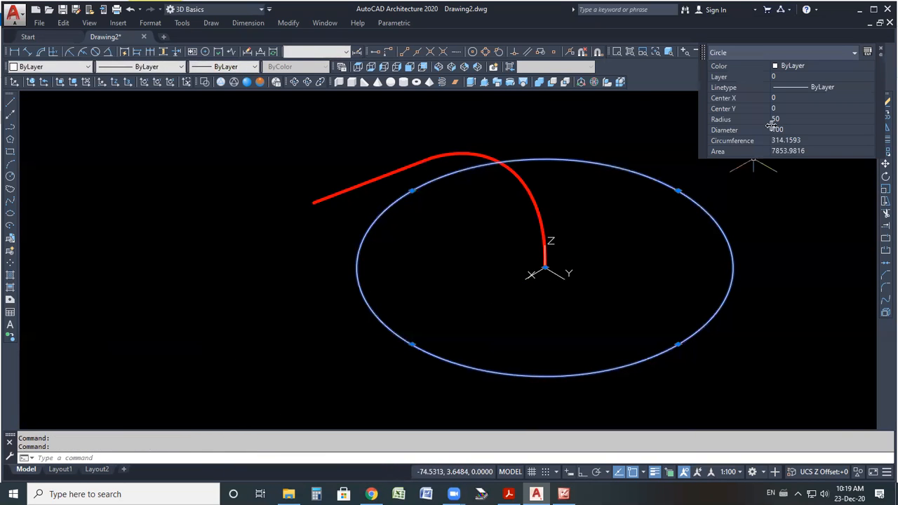
{"action": "left_click", "coordinate": [786, 130]}
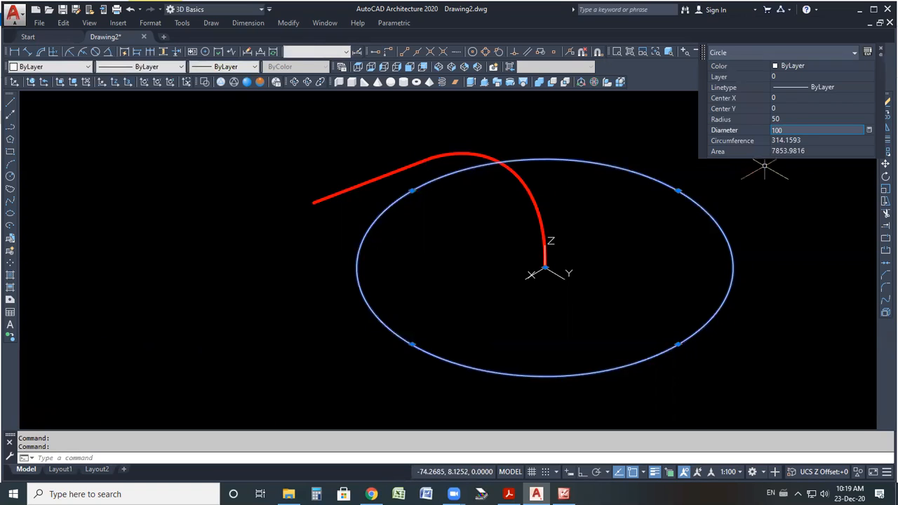
{"action": "key", "text": "Return"}
{"action": "left_click", "coordinate": [765, 167]}
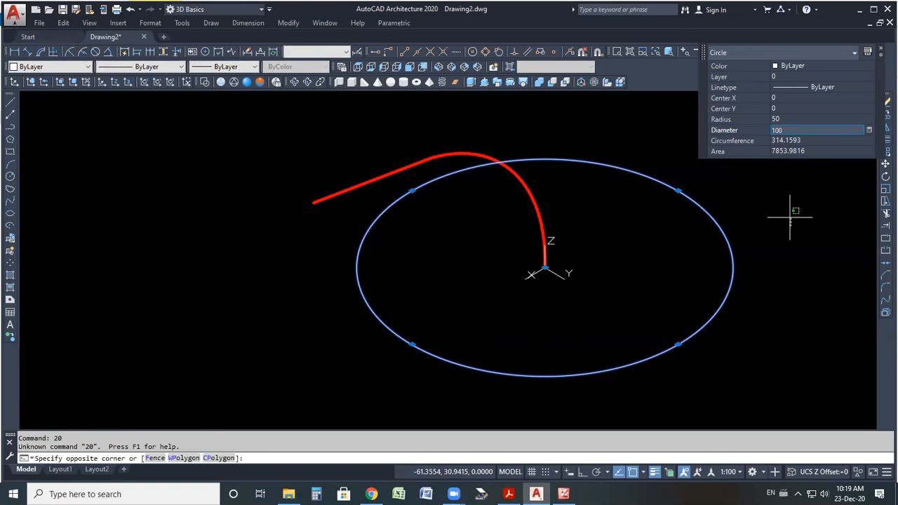
{"action": "left_click", "coordinate": [776, 131]}
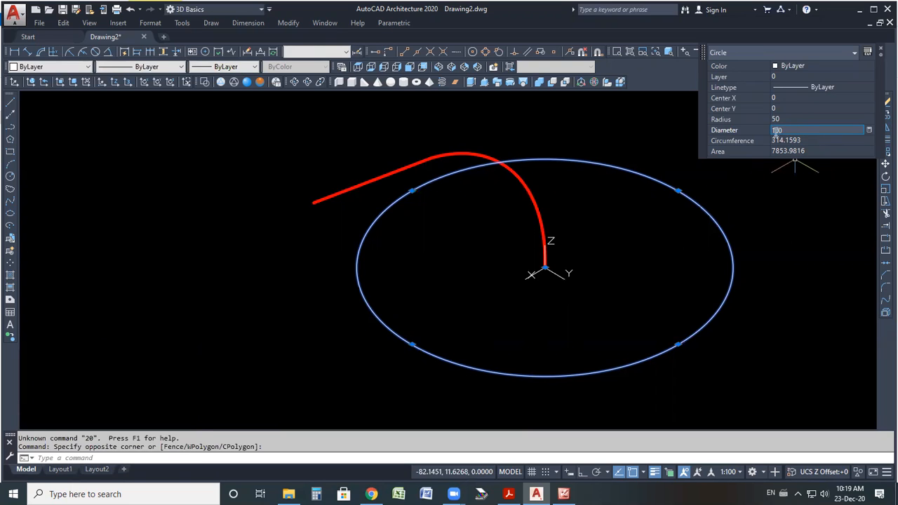
{"action": "type", "text": "20"}
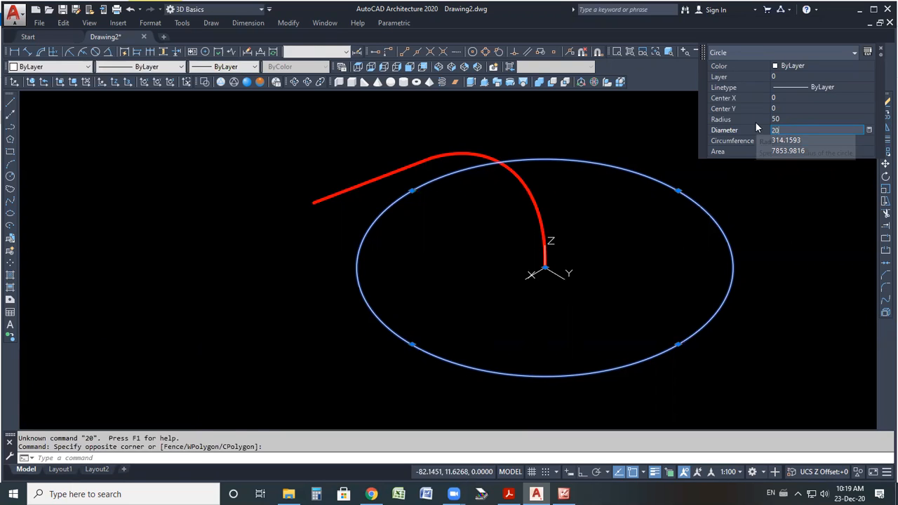
{"action": "key", "text": "Return"}
{"action": "key", "text": "Escape"}
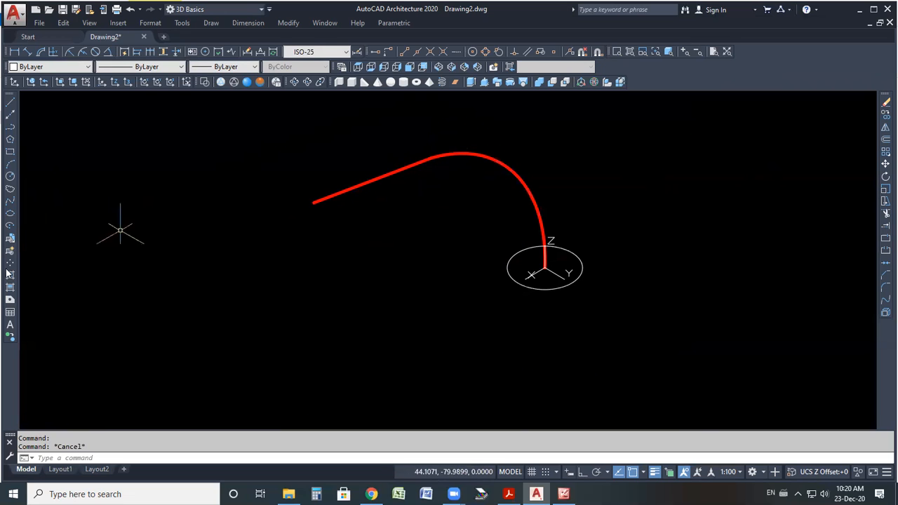
Align the UCS Z axis at the junction of the line and arc, and draw a circle there with a diameter of 30.
{"action": "left_click", "coordinate": [115, 83]}
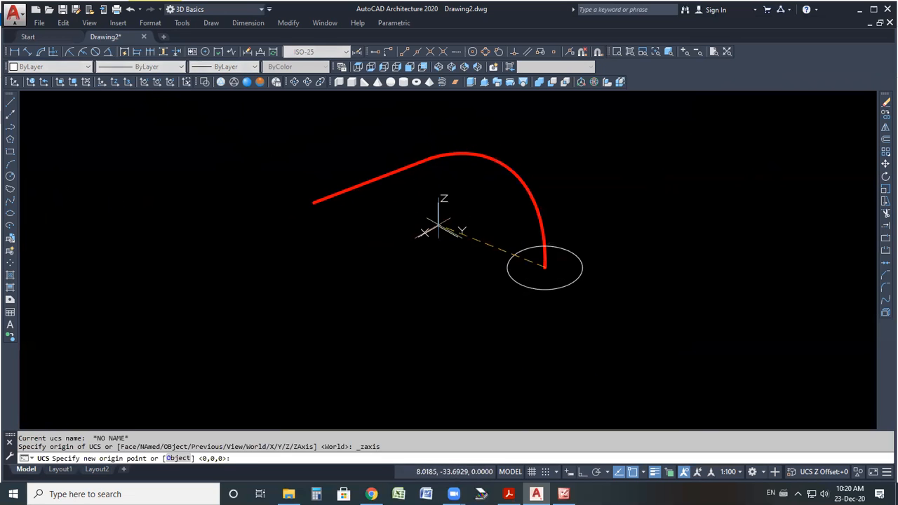
{"action": "left_click", "coordinate": [431, 158]}
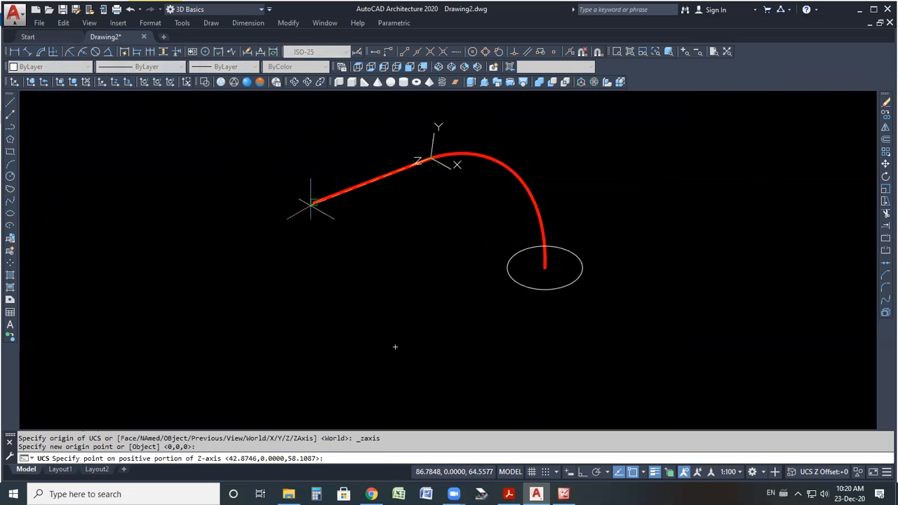
{"action": "left_click", "coordinate": [177, 249]}
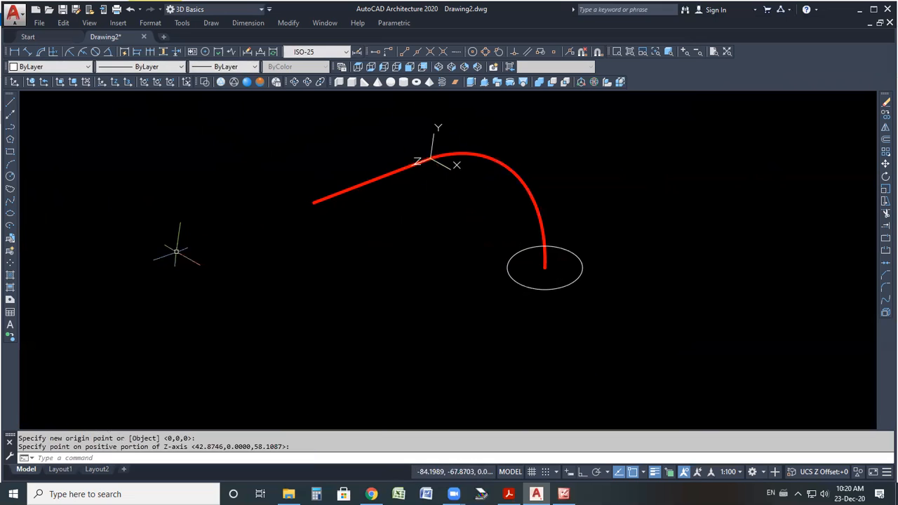
{"action": "left_click", "coordinate": [10, 176]}
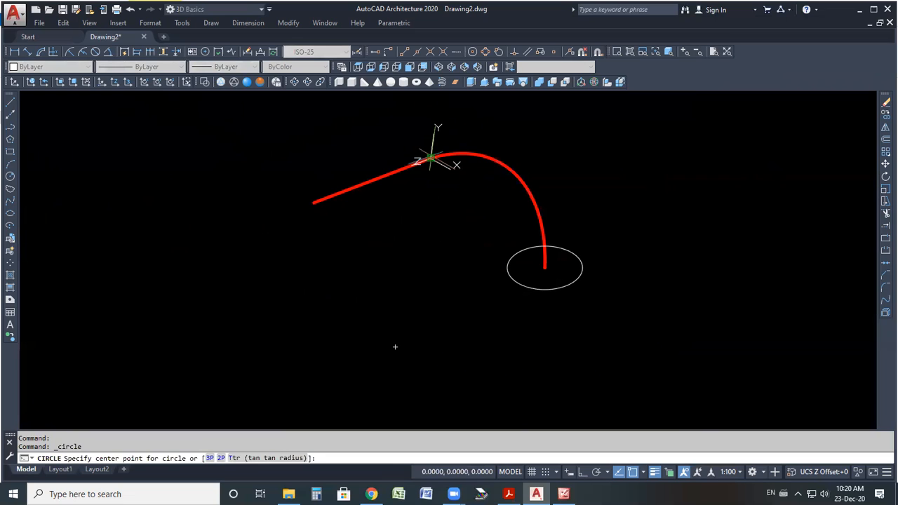
{"action": "left_click", "coordinate": [431, 158]}
{"action": "type", "text": "D"}
{"action": "key", "text": "Return"}
{"action": "type", "text": "30"}
{"action": "key", "text": "Return"}
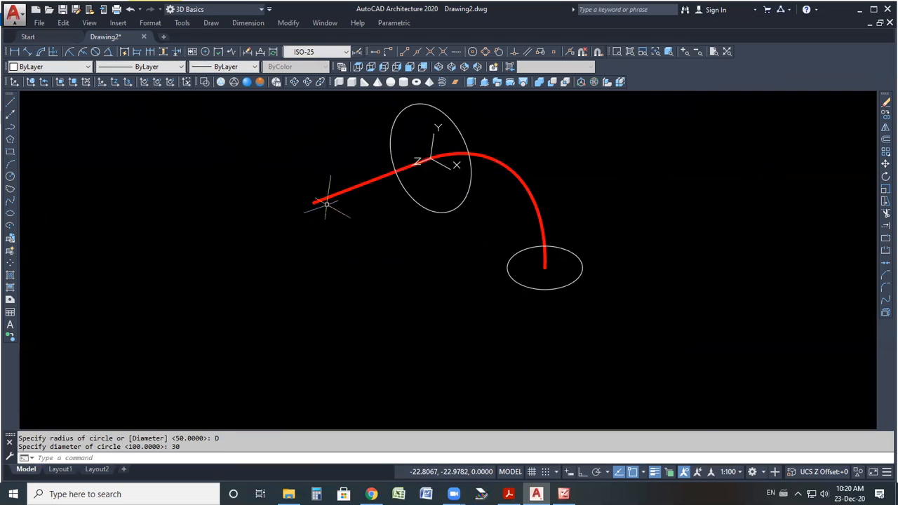
Draw a circle with a diameter of 40 centred at the line's free end.
{"action": "left_click", "coordinate": [9, 177]}
{"action": "left_click", "coordinate": [313, 203]}
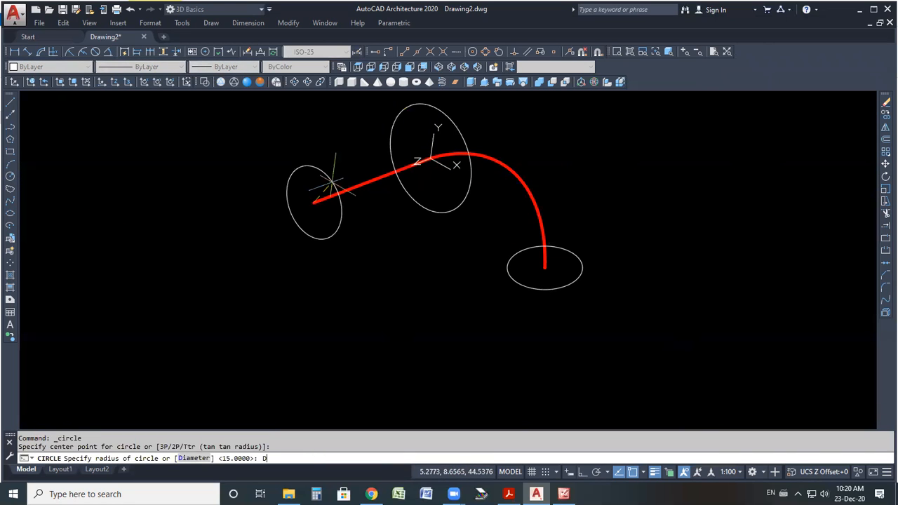
{"action": "type", "text": "D"}
{"action": "key", "text": "Return"}
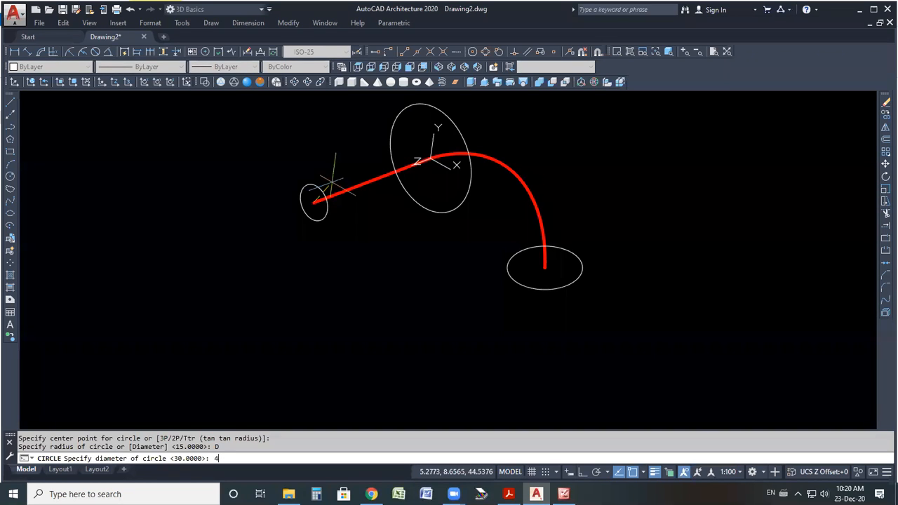
{"action": "type", "text": "40"}
{"action": "key", "text": "Return"}
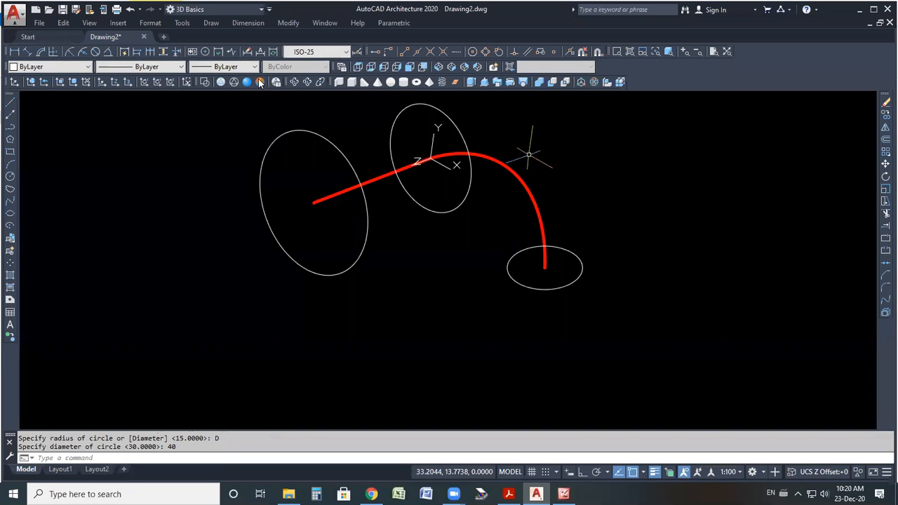
Loft the three circles in order, from the arc's lower end to the line's end, into a solid.
{"action": "left_click", "coordinate": [292, 82]}
{"action": "left_click_drag", "start_coordinate": [410, 244], "coordinate": [350, 207]}
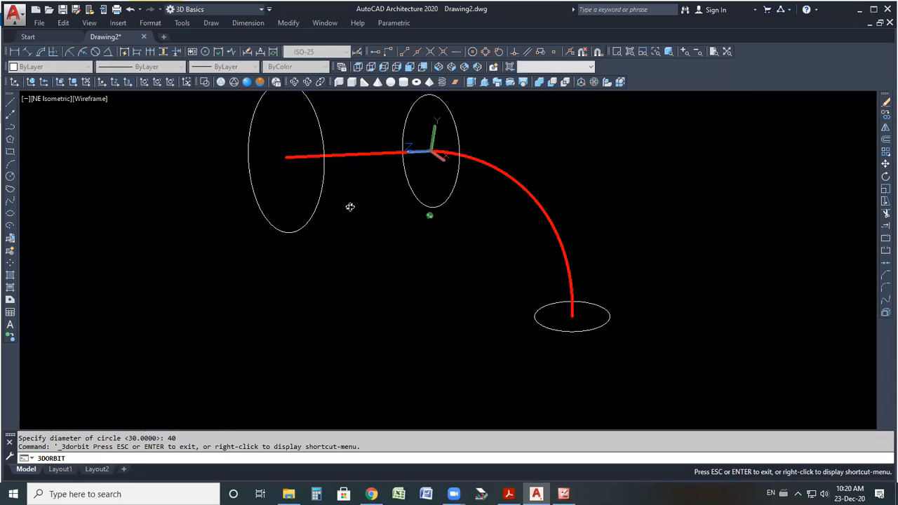
{"action": "left_click_drag", "start_coordinate": [423, 263], "coordinate": [530, 354]}
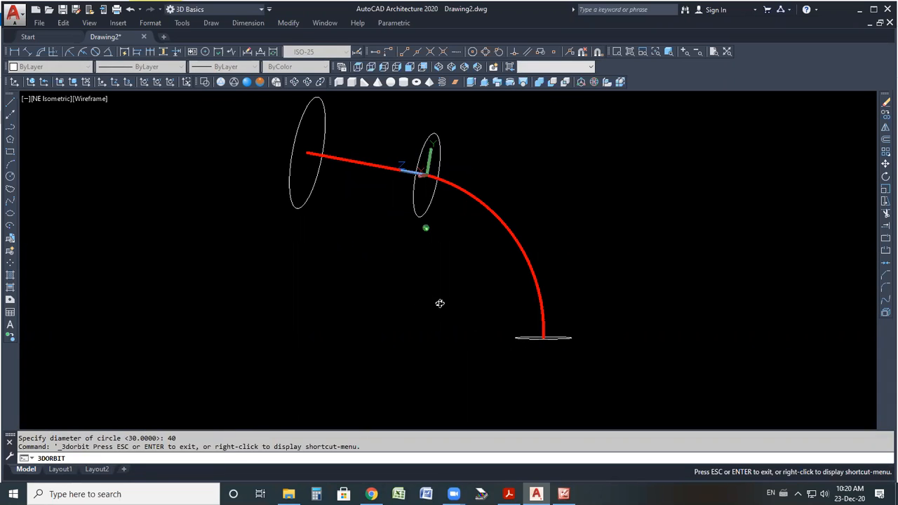
{"action": "right_click", "coordinate": [585, 199]}
{"action": "left_click", "coordinate": [609, 206]}
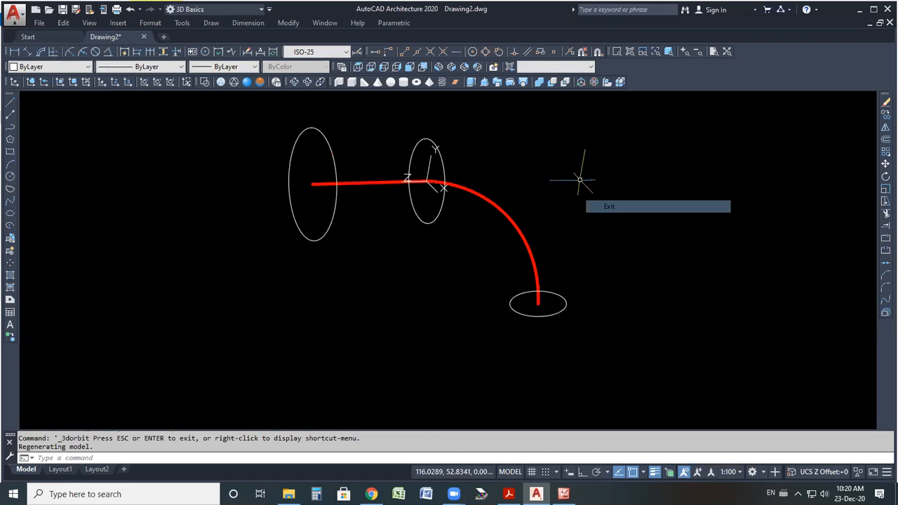
{"action": "left_click", "coordinate": [525, 84]}
{"action": "left_click", "coordinate": [539, 316]}
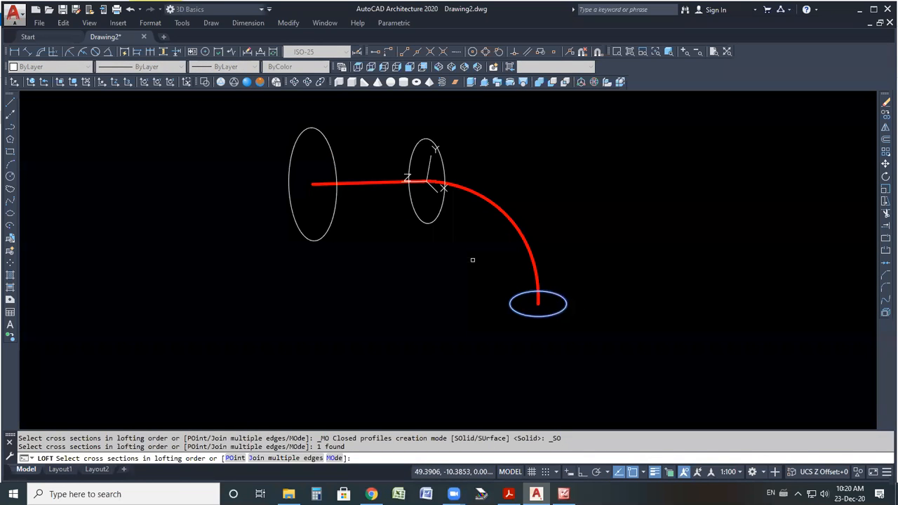
{"action": "left_click", "coordinate": [432, 221]}
{"action": "left_click", "coordinate": [325, 233]}
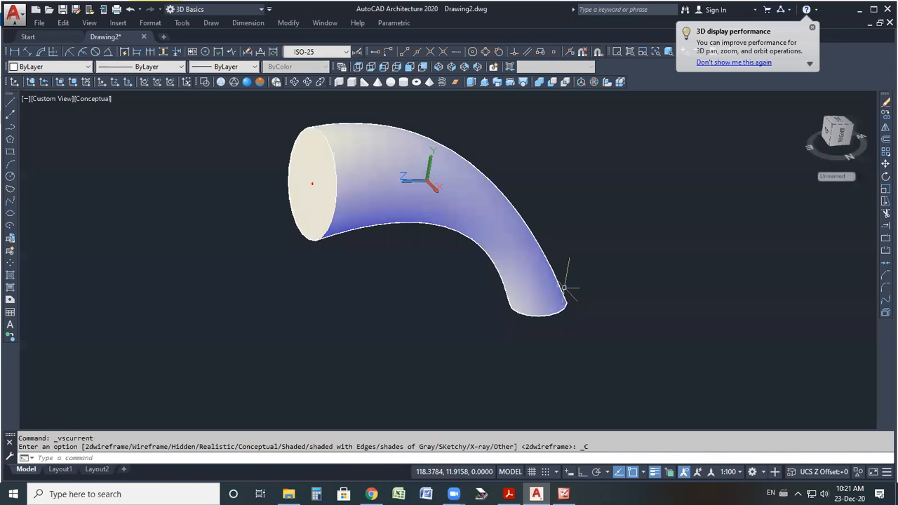
{"action": "scroll", "coordinate": [335, 151], "scroll_direction": "up", "scroll_amount": 2}
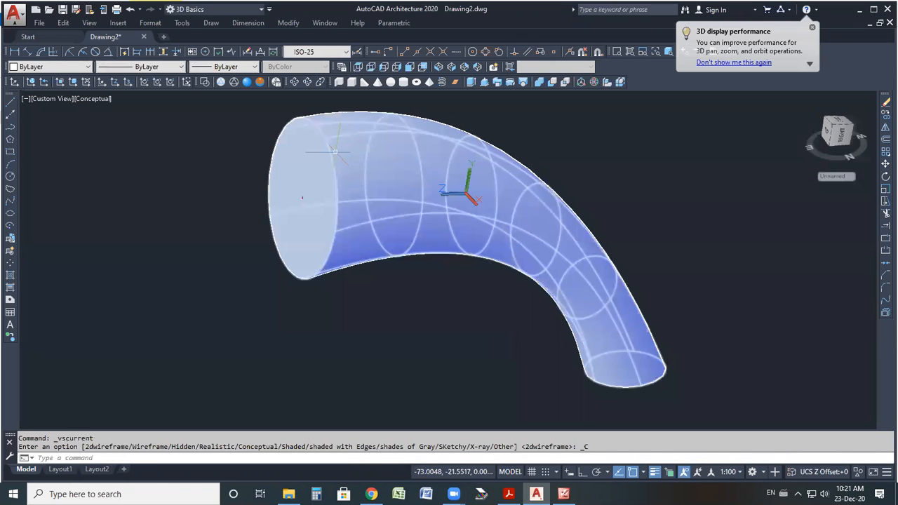
Inspect the lofted solid and its cross sections along the path.
{"action": "scroll", "coordinate": [393, 218], "scroll_direction": "down", "scroll_amount": 1}
{"action": "scroll", "coordinate": [554, 330], "scroll_direction": "down", "scroll_amount": 1}
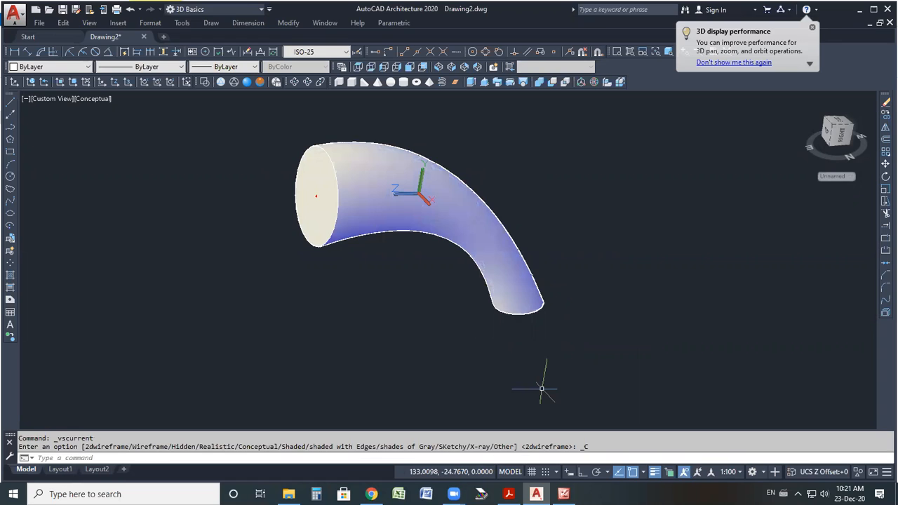
{"action": "left_click_drag", "start_coordinate": [538, 298], "coordinate": [542, 330]}
{"action": "mouse_move", "coordinate": [522, 277]}
{"action": "left_mouse_down"}
{"action": "mouse_move", "coordinate": [480, 219]}
{"action": "mouse_move", "coordinate": [369, 191]}
{"action": "mouse_move", "coordinate": [342, 195]}
{"action": "left_mouse_up"}
{"action": "mouse_move", "coordinate": [443, 142]}
{"action": "left_mouse_down"}
{"action": "mouse_move", "coordinate": [422, 245]}
{"action": "mouse_move", "coordinate": [445, 136]}
{"action": "left_mouse_up"}
{"action": "mouse_move", "coordinate": [306, 275]}
{"action": "left_mouse_down"}
{"action": "mouse_move", "coordinate": [324, 134]}
{"action": "mouse_move", "coordinate": [303, 280]}
{"action": "left_mouse_up"}
{"action": "mouse_move", "coordinate": [541, 292]}
{"action": "left_mouse_down"}
{"action": "mouse_move", "coordinate": [480, 296]}
{"action": "mouse_move", "coordinate": [558, 346]}
{"action": "mouse_move", "coordinate": [551, 291]}
{"action": "left_mouse_up"}
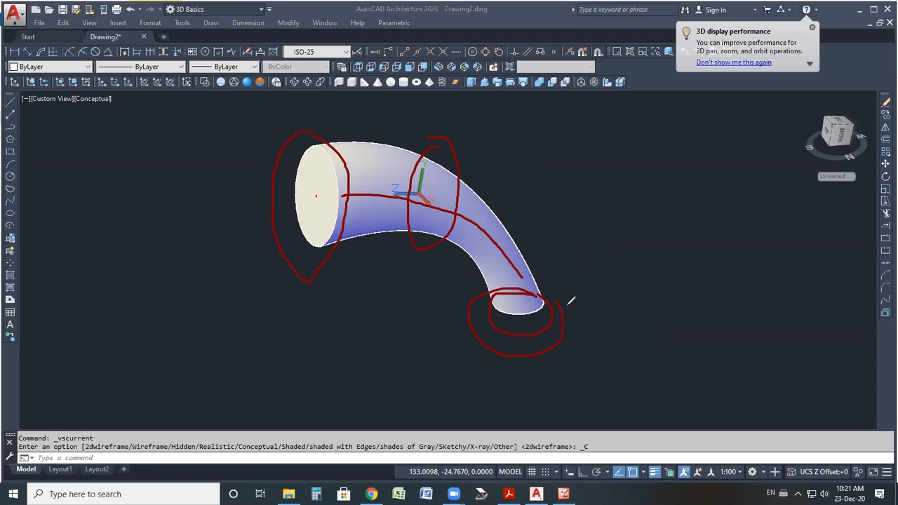
{"action": "mouse_move", "coordinate": [385, 134]}
{"action": "left_mouse_down"}
{"action": "mouse_move", "coordinate": [280, 241]}
{"action": "mouse_move", "coordinate": [510, 190]}
{"action": "mouse_move", "coordinate": [406, 156]}
{"action": "left_mouse_up"}
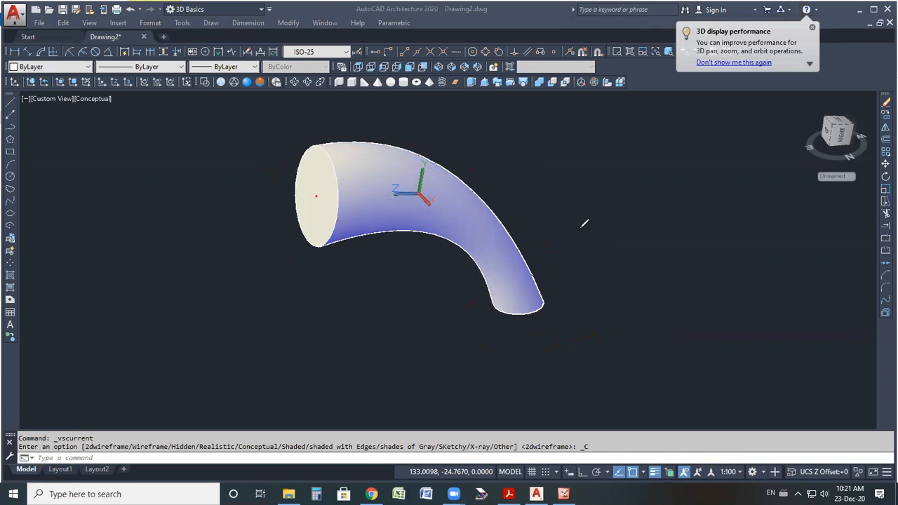
{"action": "left_click_drag", "start_coordinate": [318, 188], "coordinate": [427, 165]}
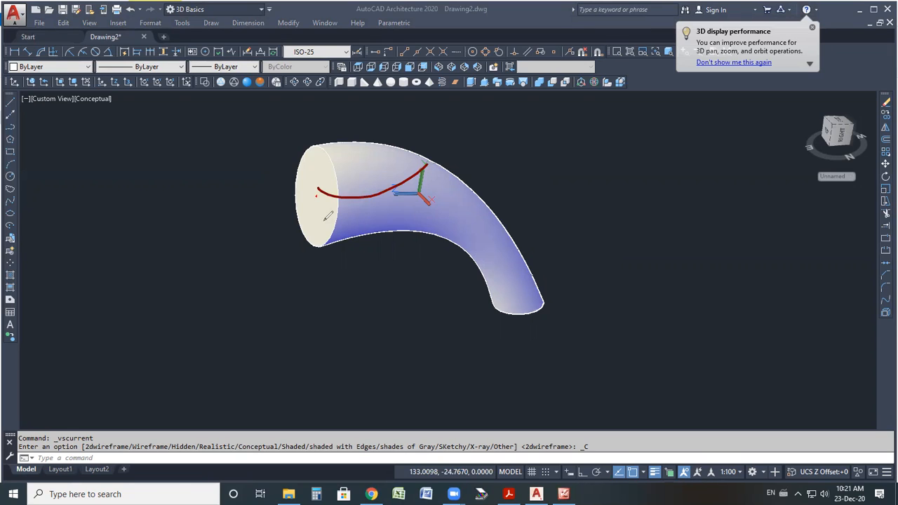
Undo the visual style change and the loft.
{"action": "right_click", "coordinate": [539, 194]}
{"action": "left_click", "coordinate": [514, 199]}
{"action": "key", "text": "Escape"}
{"action": "key", "text": "ctrl+z"}
{"action": "key", "text": "ctrl+z"}
{"action": "key", "text": "ctrl+z"}
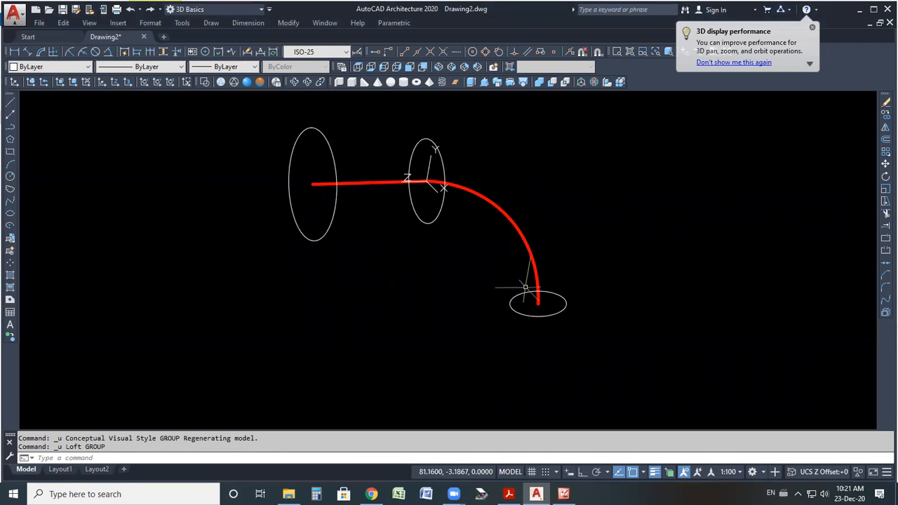
{"action": "scroll", "coordinate": [546, 306], "scroll_direction": "up", "scroll_amount": 2}
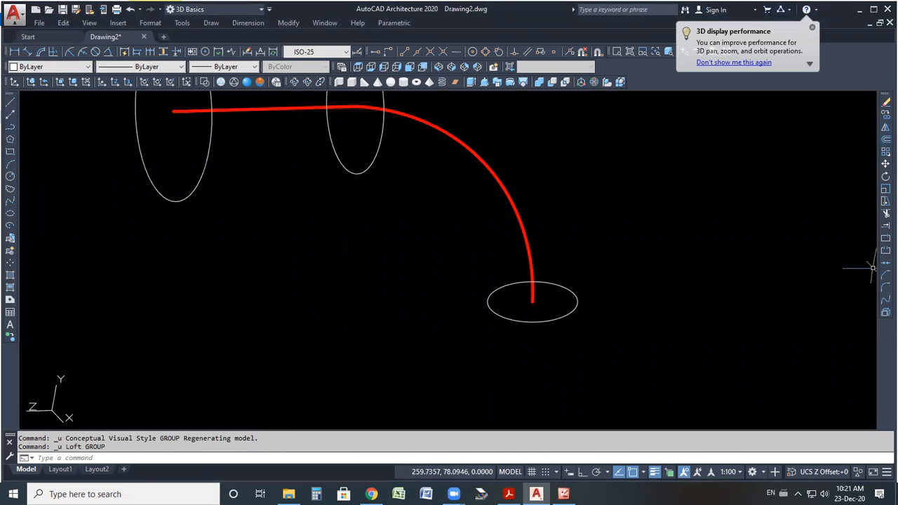
{"action": "left_click", "coordinate": [886, 138]}
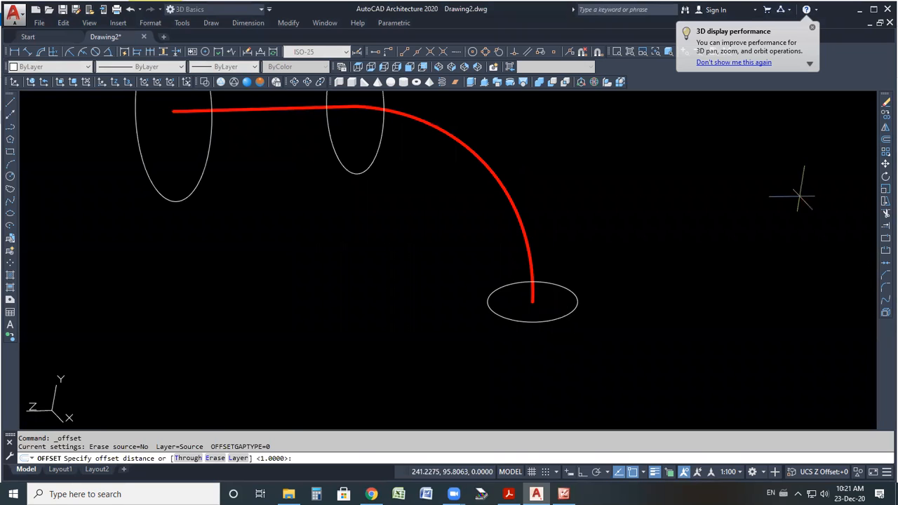
{"action": "type", "text": "10"}
{"action": "key", "text": "Return"}
{"action": "scroll", "coordinate": [532, 322], "scroll_direction": "up", "scroll_amount": 3}
{"action": "left_click", "coordinate": [533, 327]}
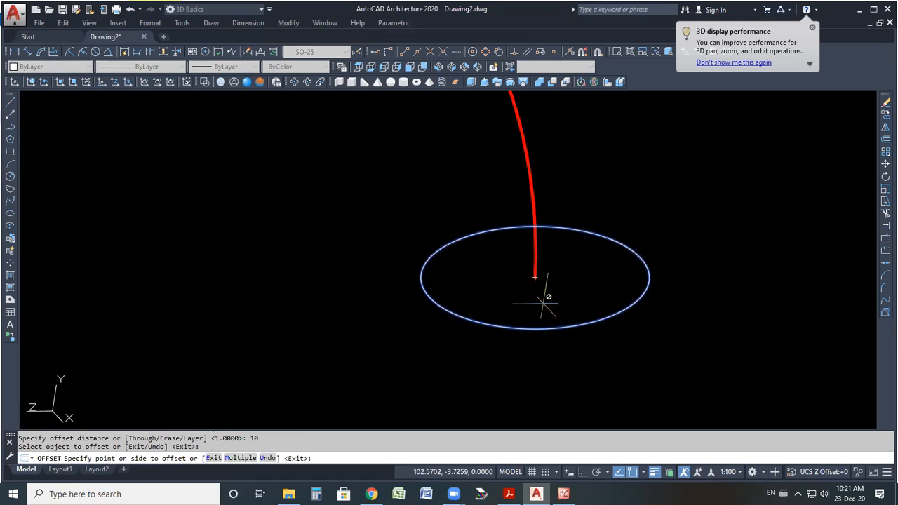
{"action": "key", "text": "Escape"}
Offset each of the three profile circles by 3 to make concentric pairs.
{"action": "left_click", "coordinate": [886, 138]}
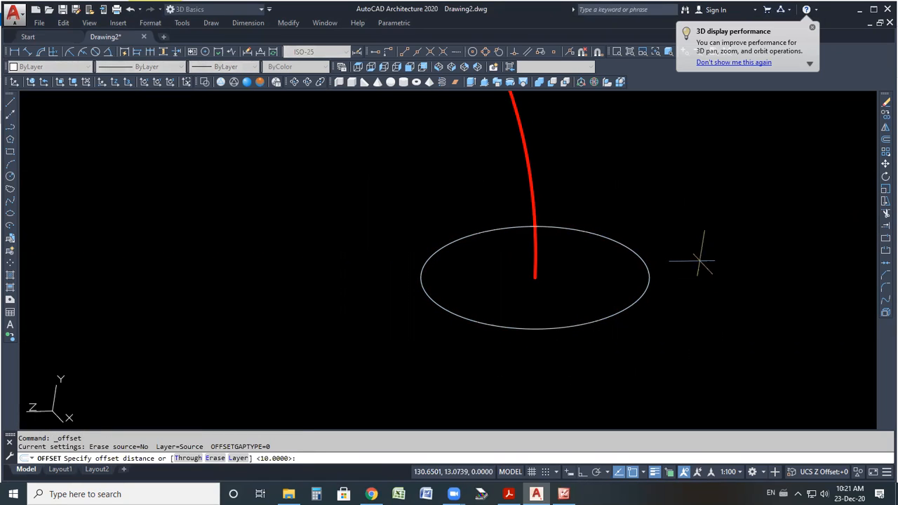
{"action": "type", "text": "3"}
{"action": "key", "text": "Return"}
{"action": "left_click", "coordinate": [602, 318]}
{"action": "left_click", "coordinate": [593, 306]}
{"action": "scroll", "coordinate": [626, 335], "scroll_direction": "down", "scroll_amount": 4}
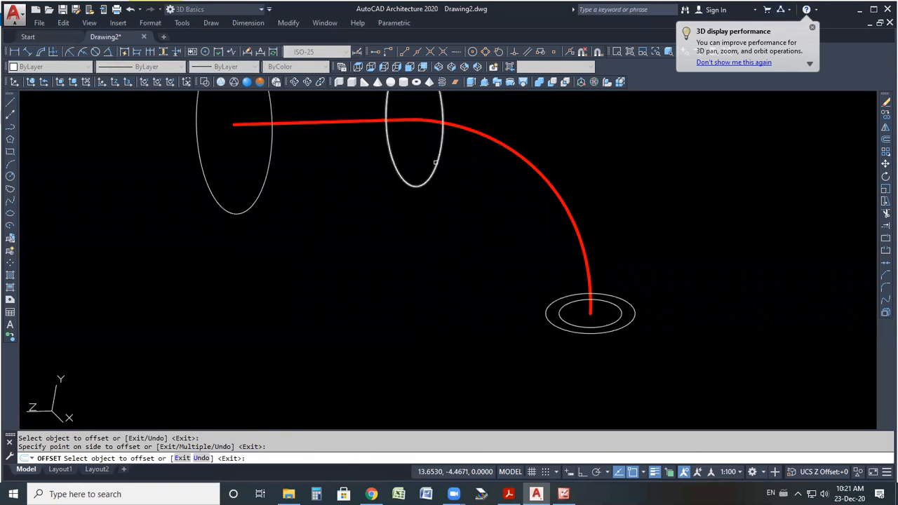
{"action": "left_click", "coordinate": [421, 146]}
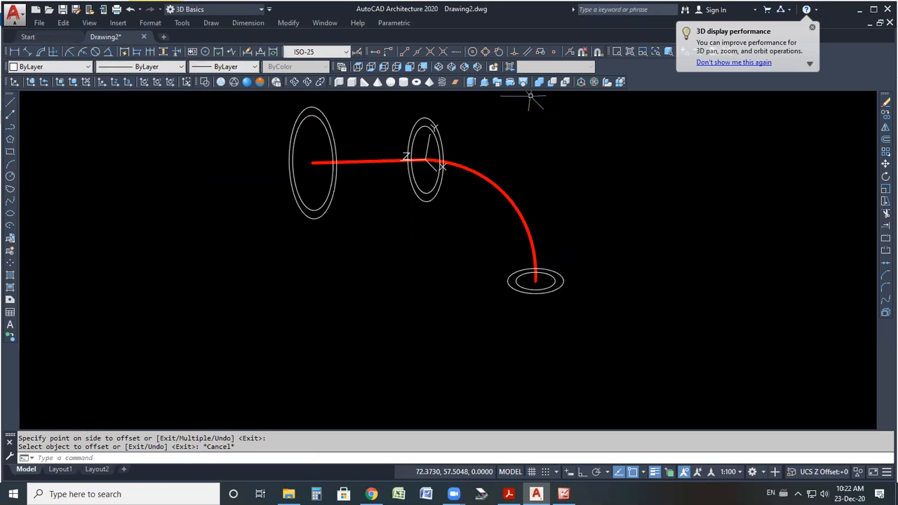
{"action": "left_click", "coordinate": [525, 82]}
{"action": "left_click", "coordinate": [586, 257]}
{"action": "left_click", "coordinate": [556, 280]}
{"action": "left_click", "coordinate": [554, 281]}
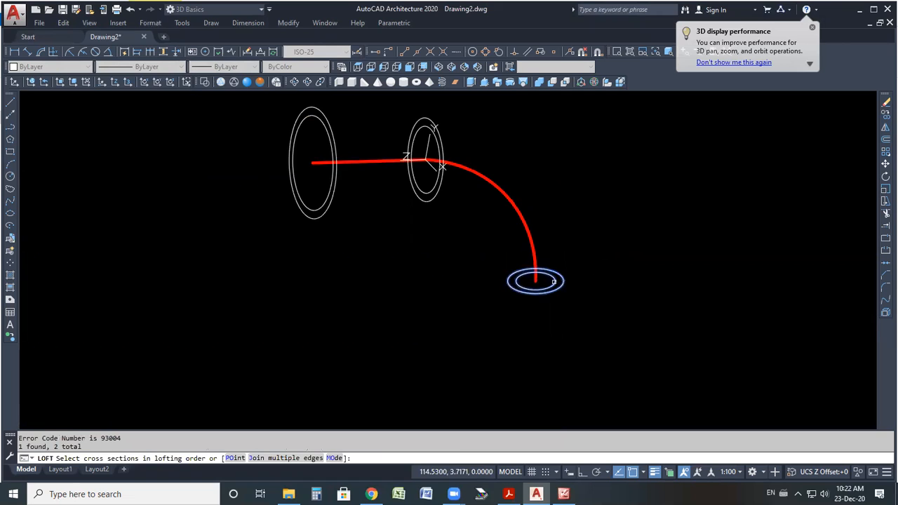
{"action": "left_click", "coordinate": [457, 186]}
{"action": "left_click", "coordinate": [425, 184]}
{"action": "left_click", "coordinate": [367, 186]}
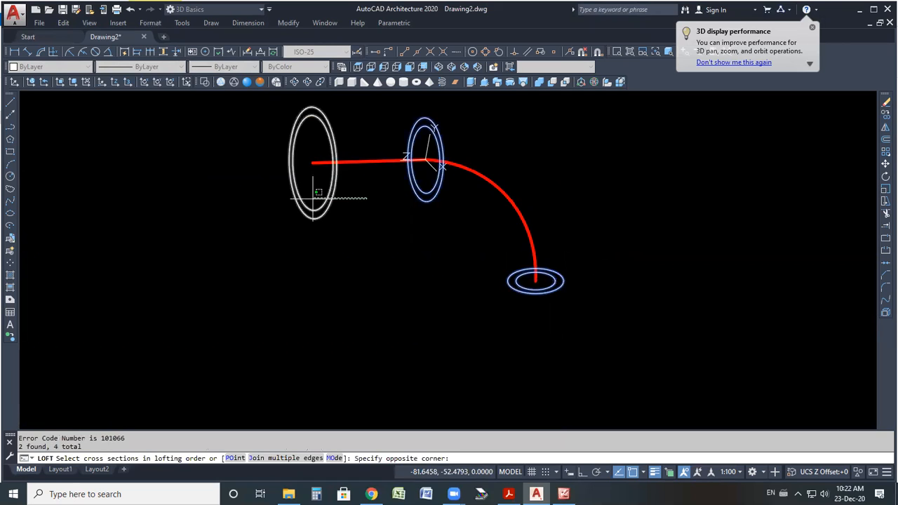
{"action": "left_click", "coordinate": [314, 198]}
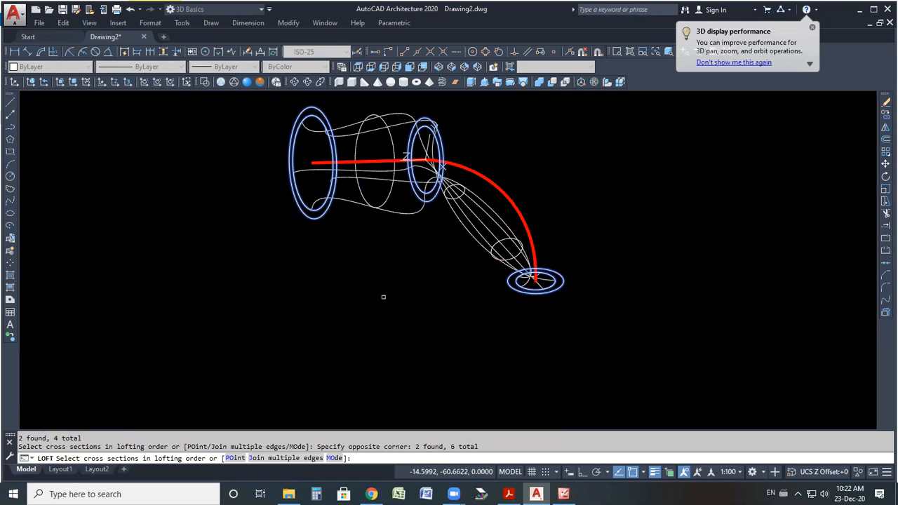
{"action": "key", "text": "Escape"}
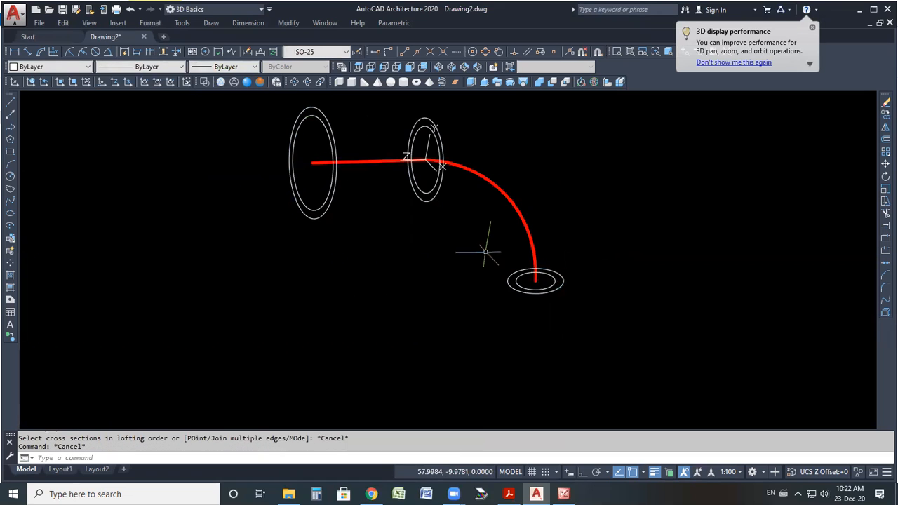
Try to loft all six circles with the cross sections only option.
{"action": "left_click", "coordinate": [522, 83]}
{"action": "scroll", "coordinate": [541, 246], "scroll_direction": "down", "scroll_amount": 2}
{"action": "left_click", "coordinate": [660, 148]}
{"action": "mouse_move", "coordinate": [595, 272]}
{"action": "left_mouse_down"}
{"action": "mouse_move", "coordinate": [341, 245]}
{"action": "mouse_move", "coordinate": [490, 110]}
{"action": "mouse_move", "coordinate": [510, 152]}
{"action": "left_mouse_up"}
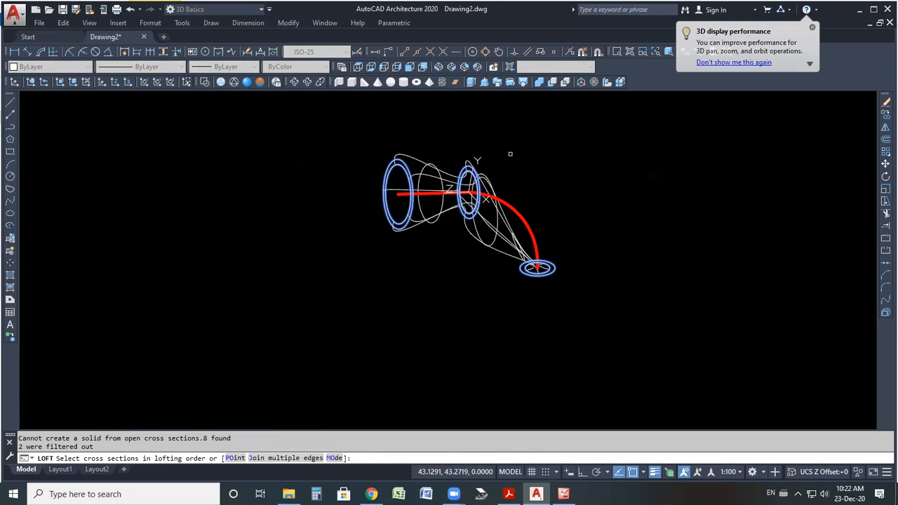
{"action": "key", "text": "Return"}
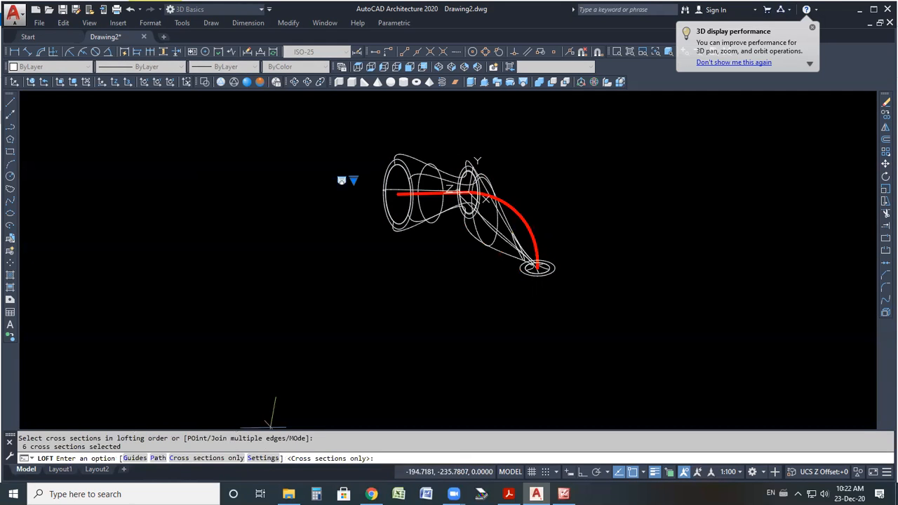
{"action": "key", "text": "Return"}
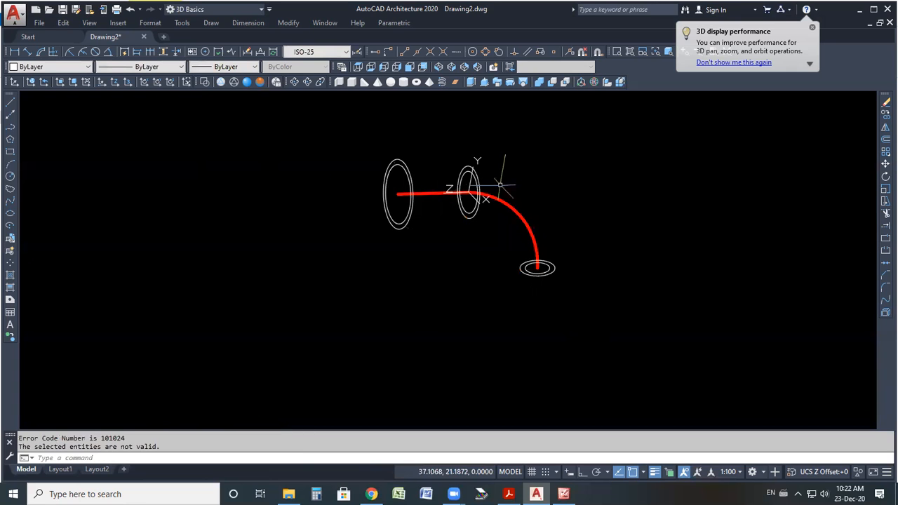
Switch the visual style to Conceptual.
{"action": "scroll", "coordinate": [501, 171], "scroll_direction": "up", "scroll_amount": 2}
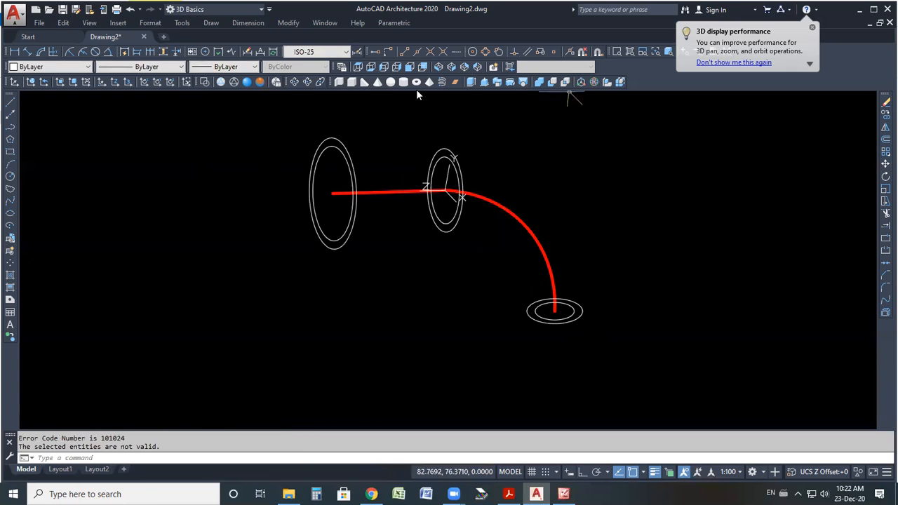
{"action": "left_click", "coordinate": [270, 83]}
{"action": "key", "text": "Escape"}
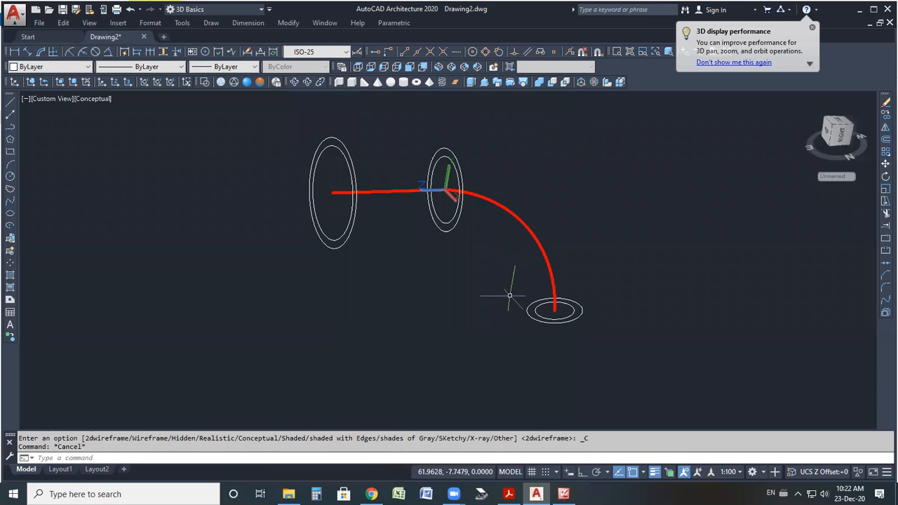
{"action": "scroll", "coordinate": [513, 270], "scroll_direction": "up", "scroll_amount": 2}
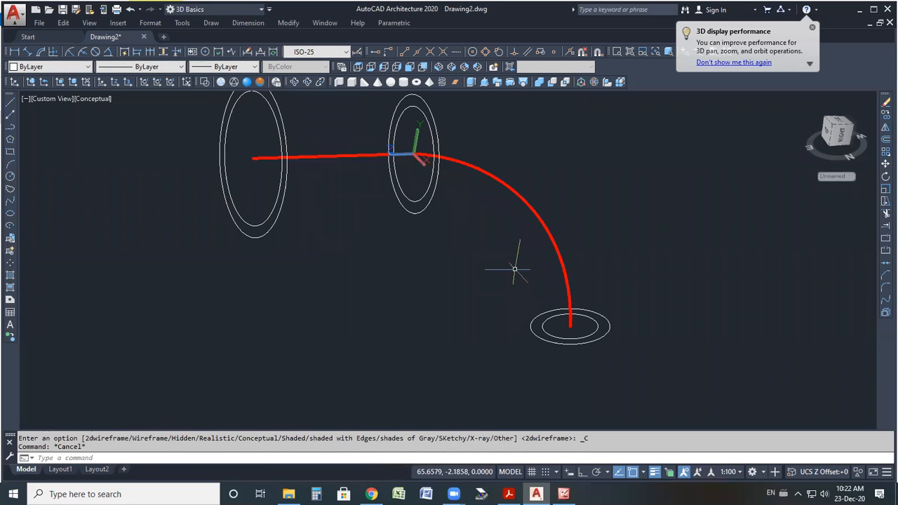
{"action": "key", "text": "Escape"}
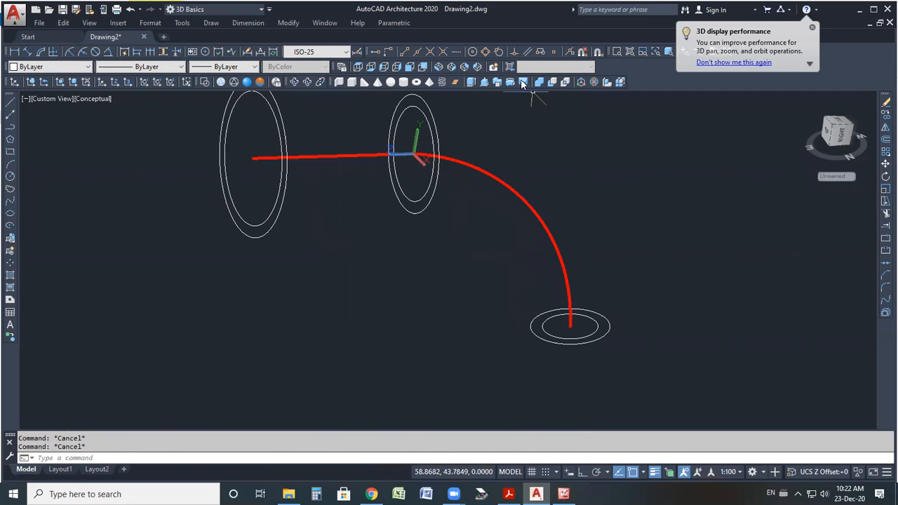
Loft the three outer profile circles, in order from the arc end to the line start, into a solid.
{"action": "left_click", "coordinate": [523, 83]}
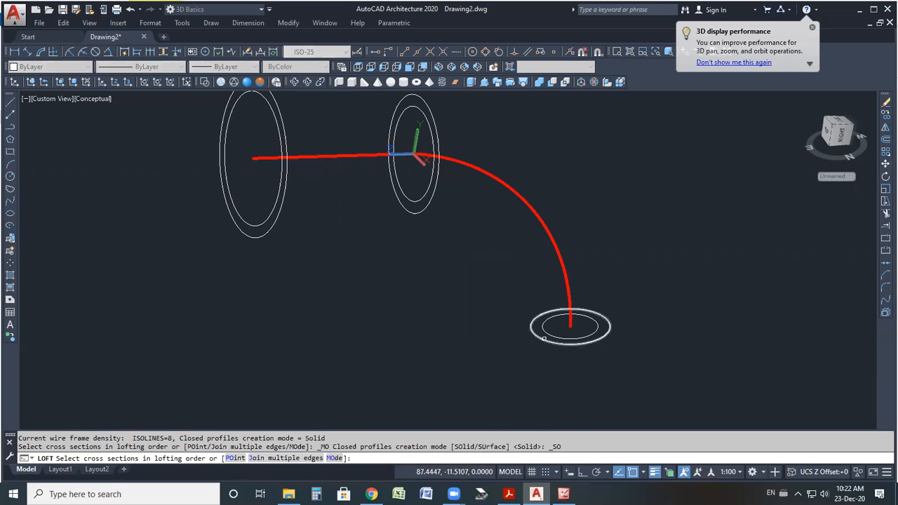
{"action": "left_click", "coordinate": [546, 331]}
{"action": "left_click", "coordinate": [421, 199]}
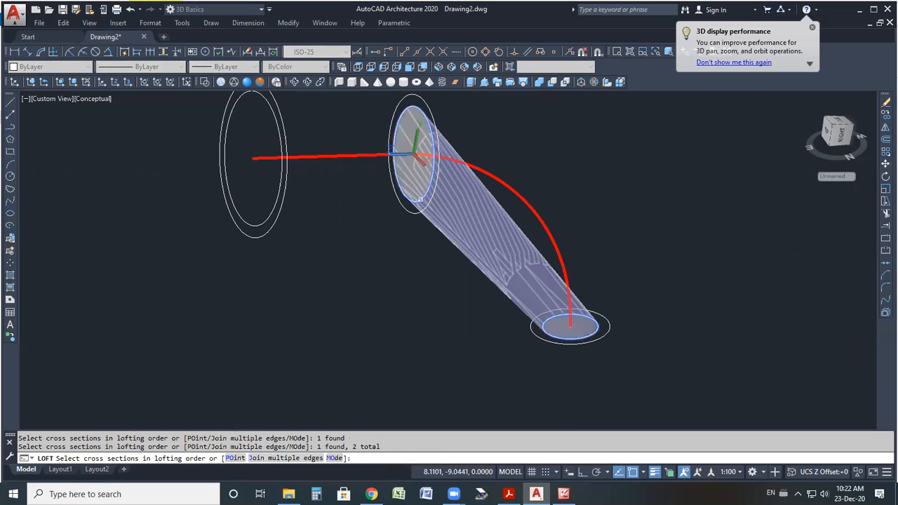
{"action": "left_click", "coordinate": [285, 220]}
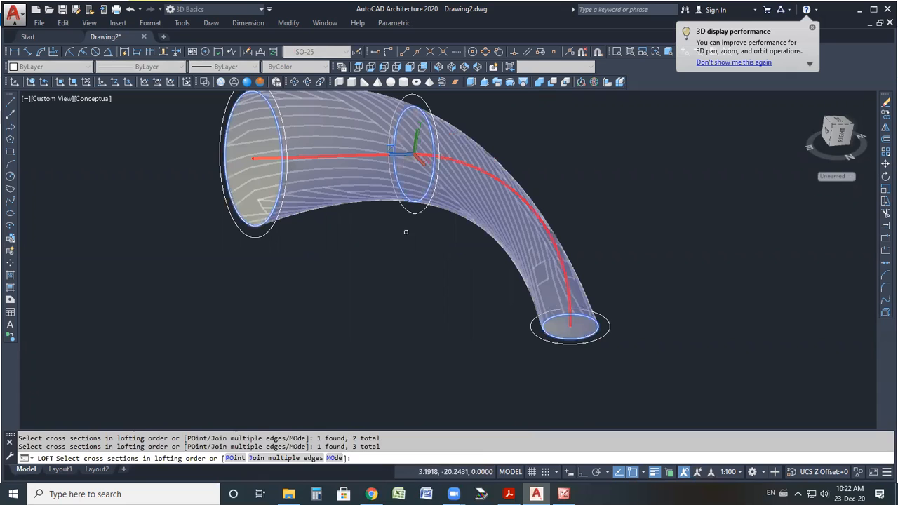
{"action": "key", "text": "Return"}
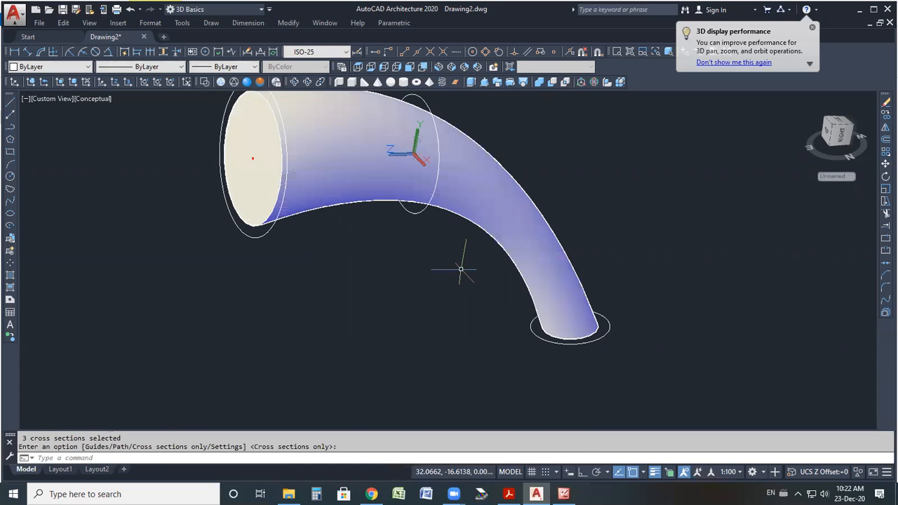
Switch to 2D Wireframe and loft the three inner circles in the same order into a second solid.
{"action": "left_click", "coordinate": [507, 83]}
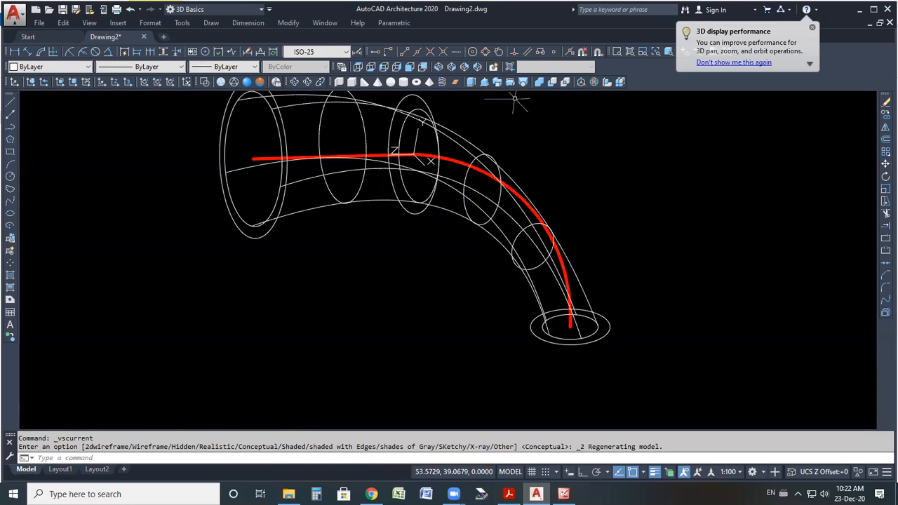
{"action": "left_click", "coordinate": [524, 82]}
{"action": "left_click", "coordinate": [539, 339]}
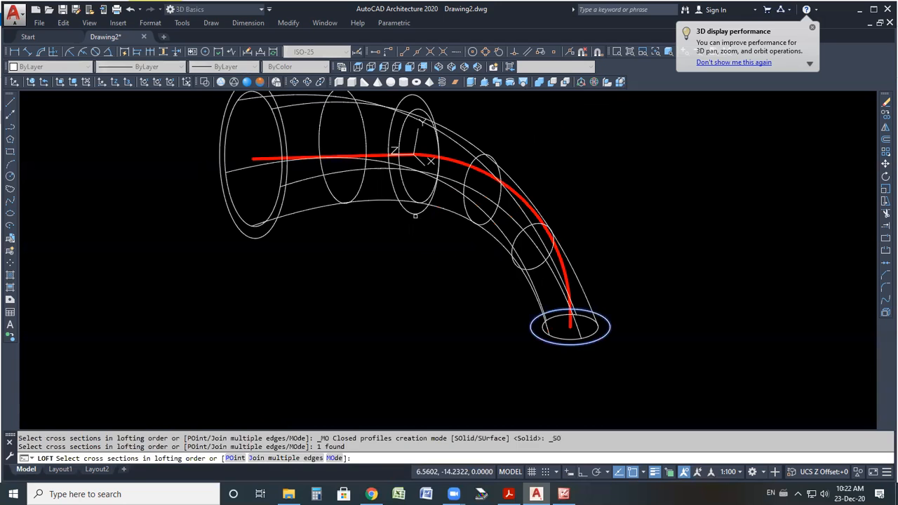
{"action": "left_click", "coordinate": [415, 215]}
{"action": "left_click", "coordinate": [265, 234]}
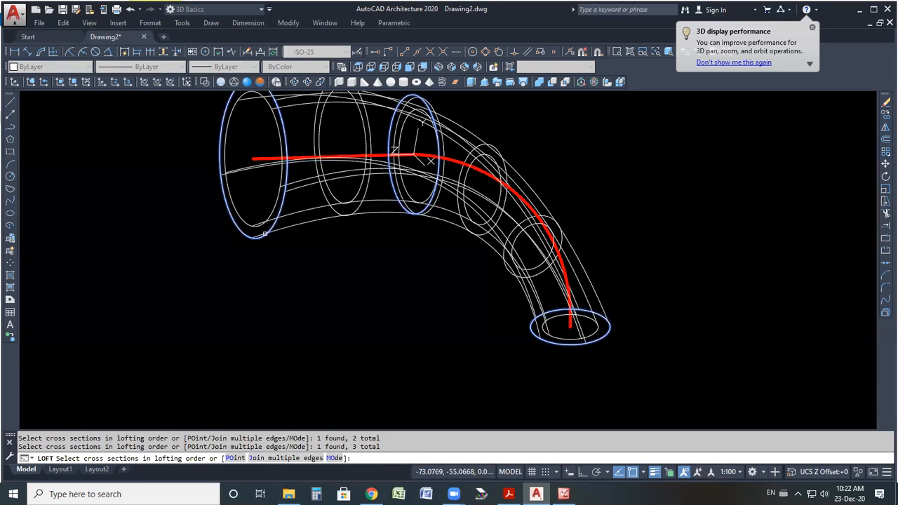
{"action": "key", "text": "Return"}
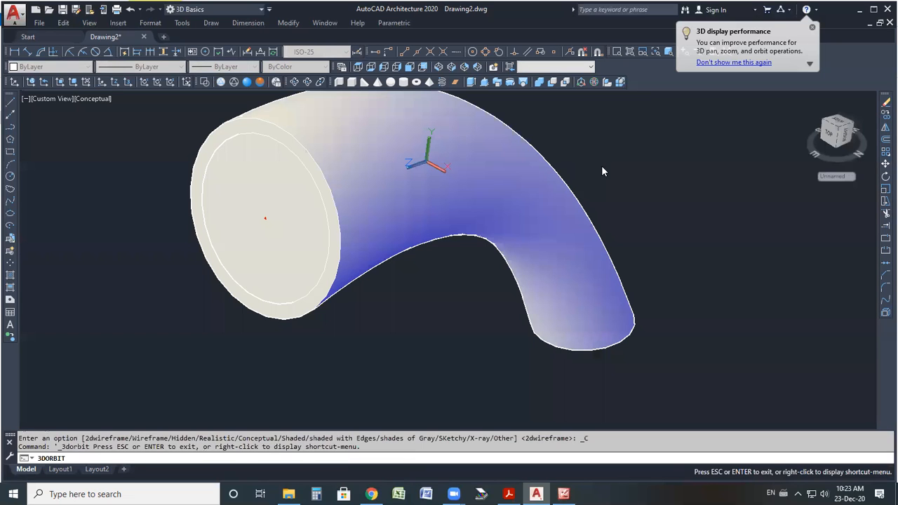
{"action": "key", "text": "Escape"}
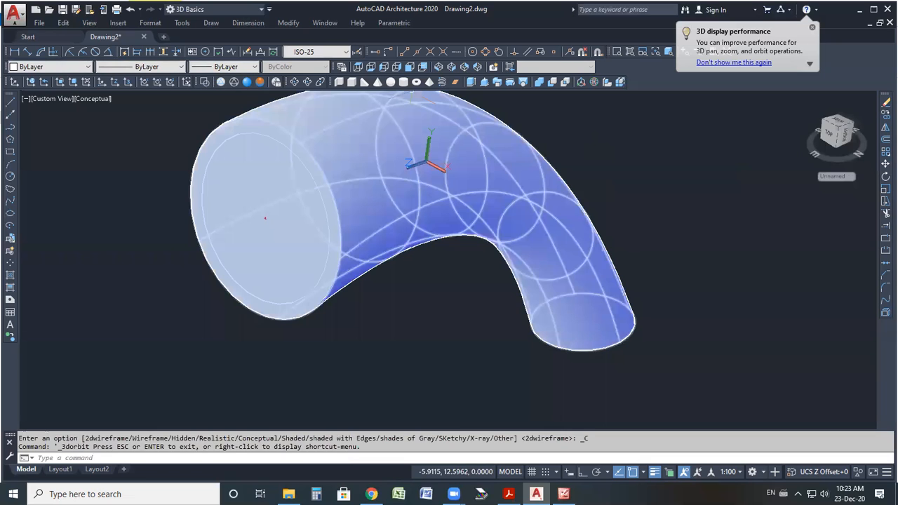
Subtract the inner loft from the outer loft to hollow the tube, and display it in Realistic style.
{"action": "left_click", "coordinate": [204, 83]}
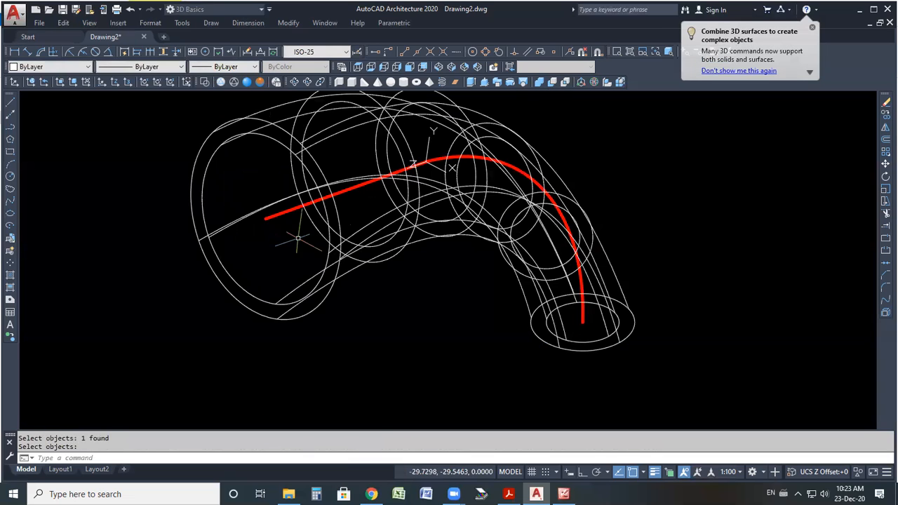
{"action": "left_click", "coordinate": [259, 82]}
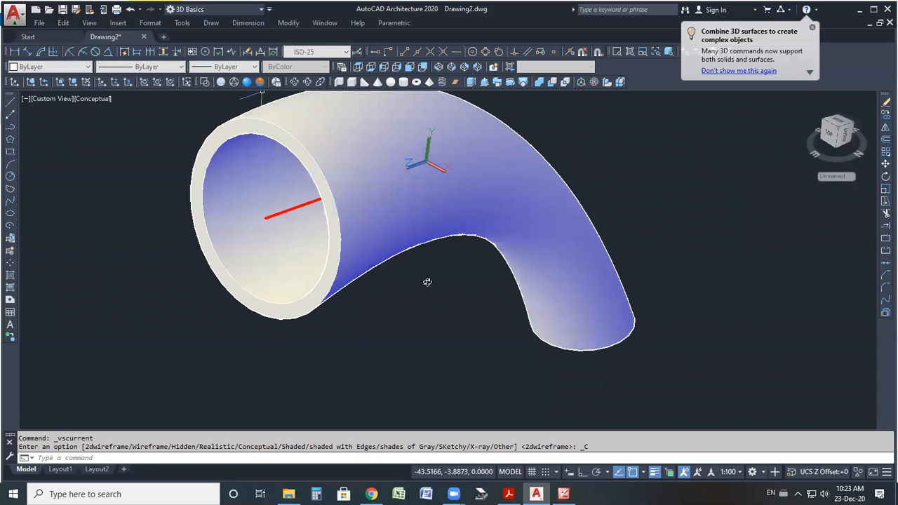
{"action": "middle_click_drag", "start_coordinate": [441, 188], "coordinate": [541, 129], "text": "shift"}
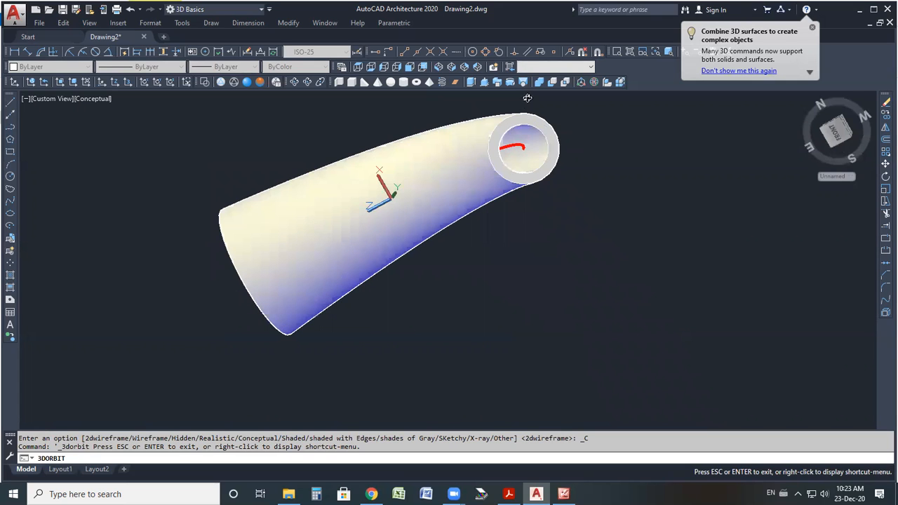
{"action": "scroll", "coordinate": [536, 140], "scroll_direction": "up", "scroll_amount": 2}
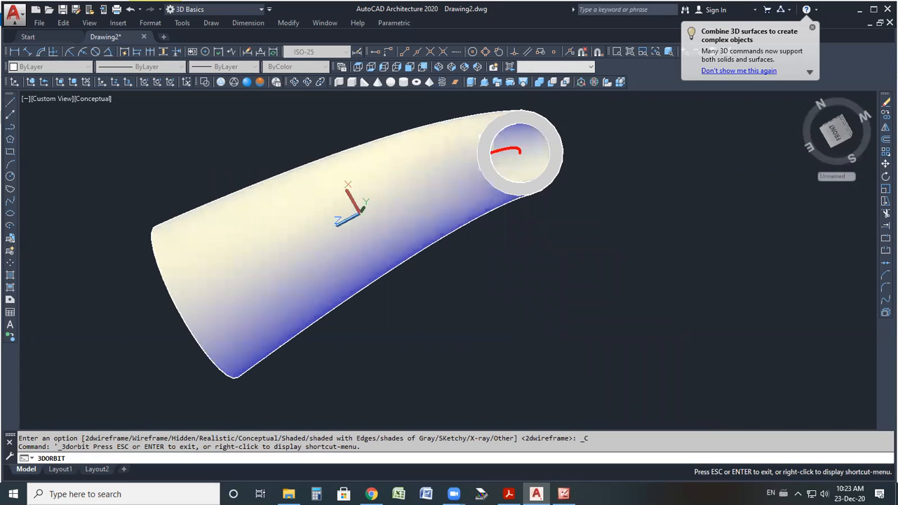
{"action": "left_click", "coordinate": [247, 82]}
{"action": "left_click", "coordinate": [295, 82]}
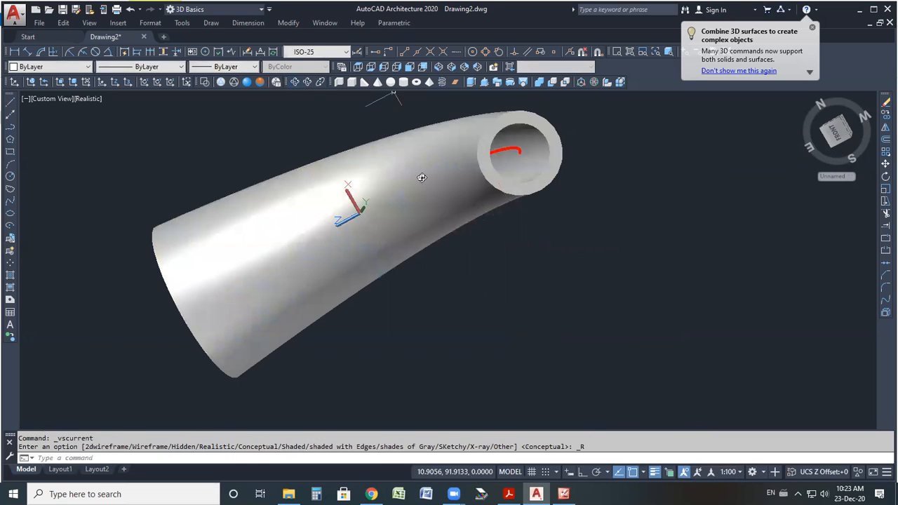
Orbit and zoom around the hollow tube to inspect its shape and opening.
{"action": "left_click_drag", "start_coordinate": [421, 178], "coordinate": [471, 243]}
{"action": "left_click_drag", "start_coordinate": [503, 176], "coordinate": [367, 367]}
{"action": "left_click_drag", "start_coordinate": [351, 267], "coordinate": [397, 241]}
{"action": "scroll", "coordinate": [344, 295], "scroll_direction": "up", "scroll_amount": 5}
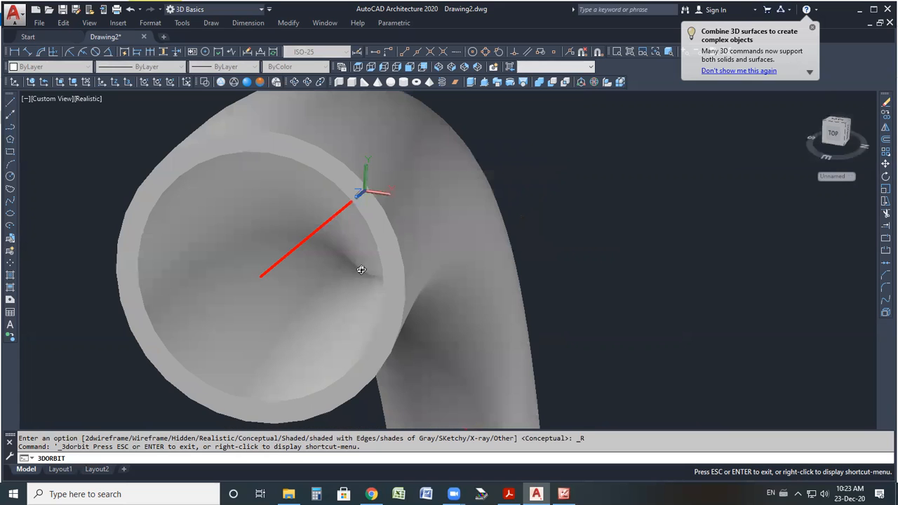
{"action": "scroll", "coordinate": [288, 297], "scroll_direction": "down", "scroll_amount": 2}
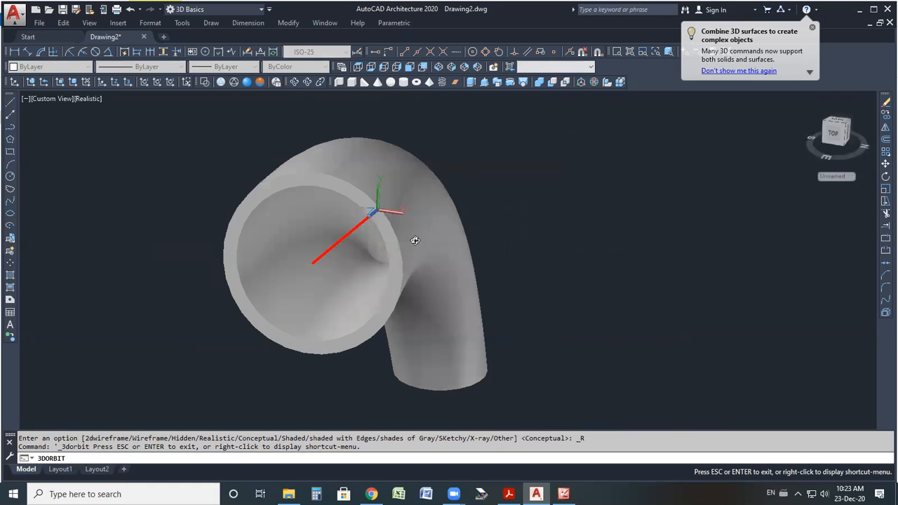
{"action": "left_click", "coordinate": [246, 83]}
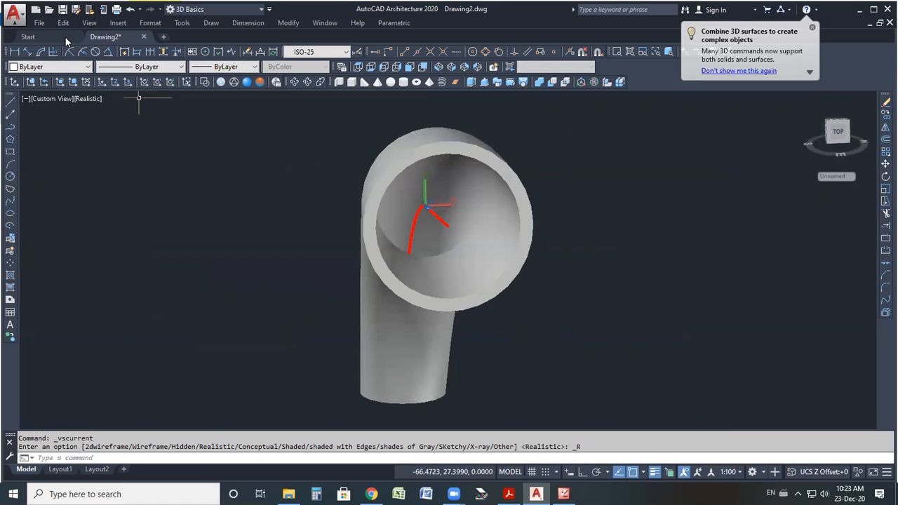
Save the drawing as LOFT in the ACAD2020 folder.
{"action": "left_click", "coordinate": [13, 13]}
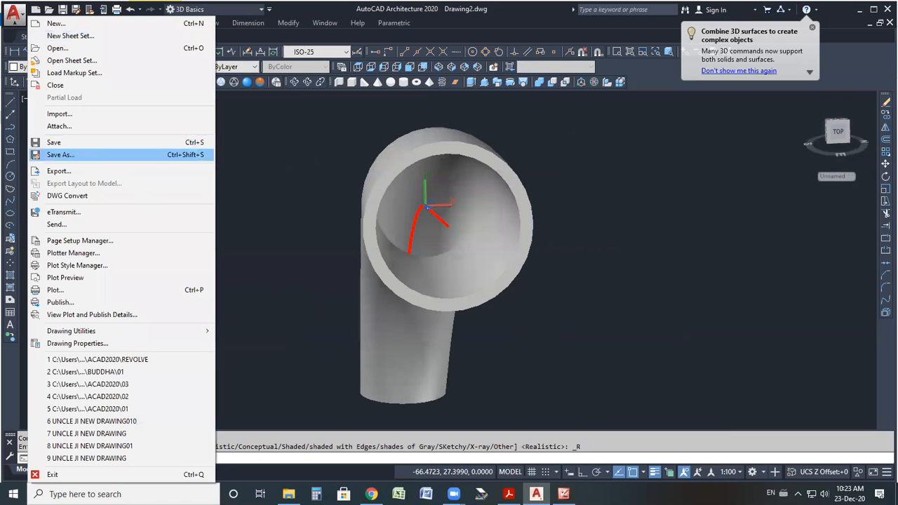
{"action": "left_click", "coordinate": [60, 155]}
{"action": "type", "text": "LOFT"}
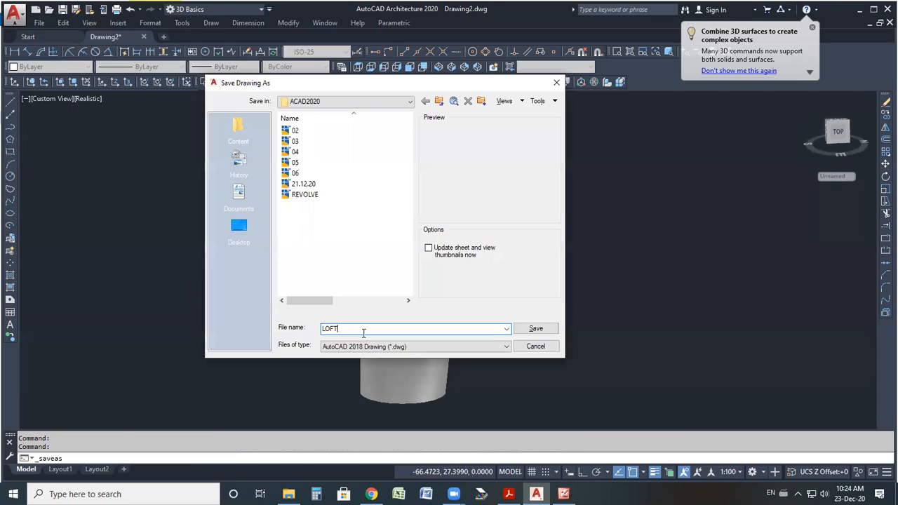
{"action": "left_click", "coordinate": [536, 334]}
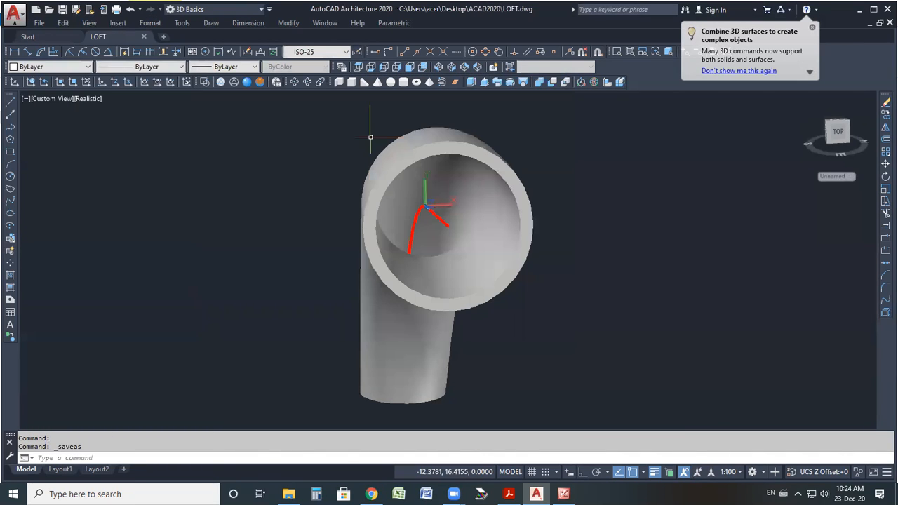
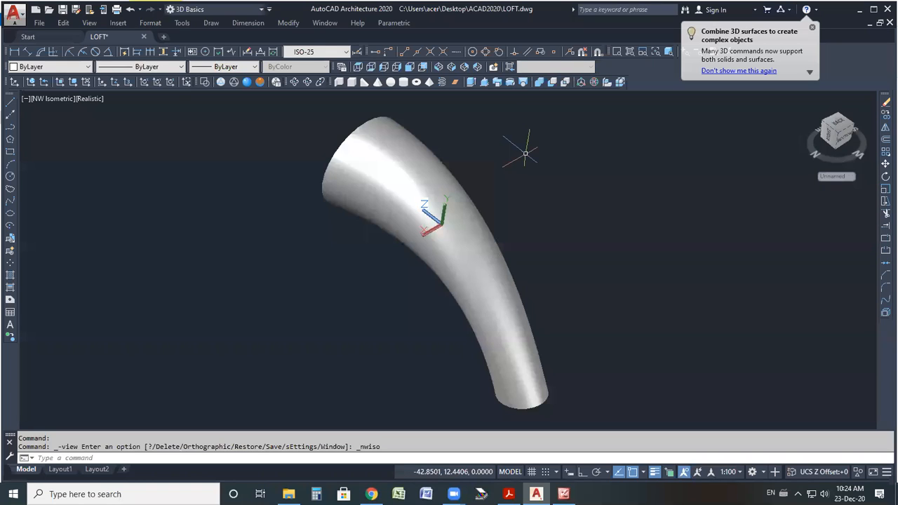
{"action": "scroll", "coordinate": [283, 241], "scroll_direction": "down", "scroll_amount": 5}
{"action": "scroll", "coordinate": [495, 226], "scroll_direction": "up", "scroll_amount": 2}
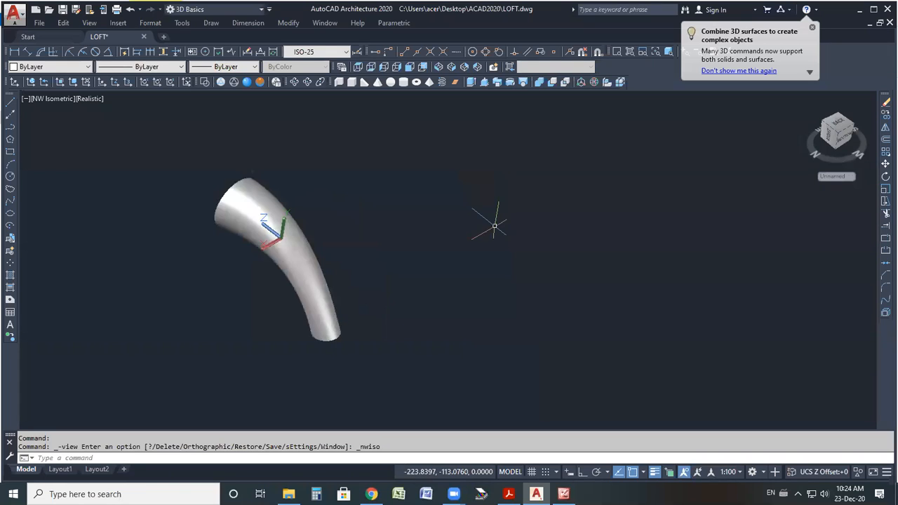
{"action": "scroll", "coordinate": [477, 235], "scroll_direction": "up", "scroll_amount": 1}
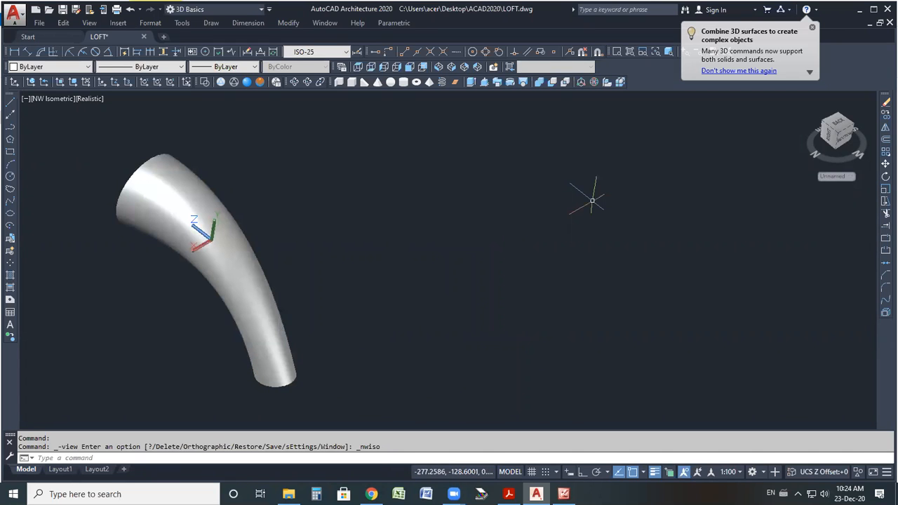
{"action": "scroll", "coordinate": [593, 201], "scroll_direction": "down", "scroll_amount": 3}
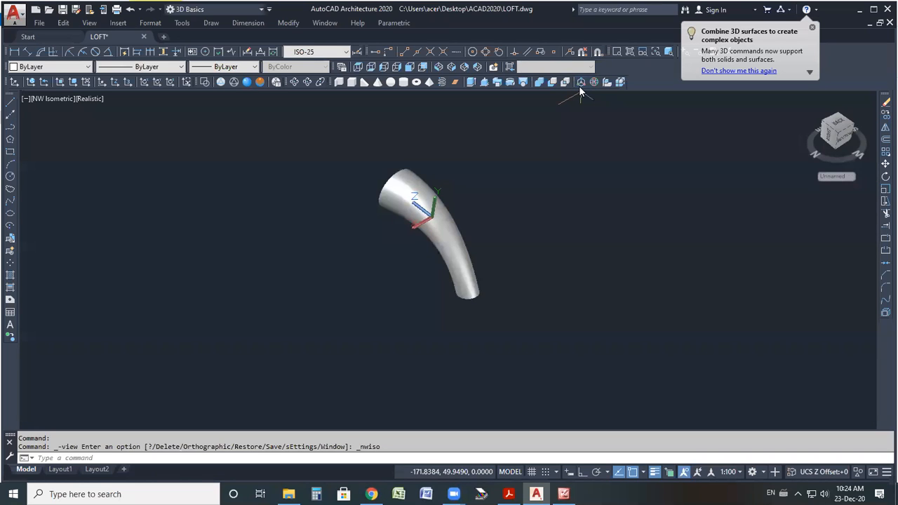
Move the hollow tube to a new position with 3D Move, picking a base point on it.
{"action": "left_click", "coordinate": [580, 82]}
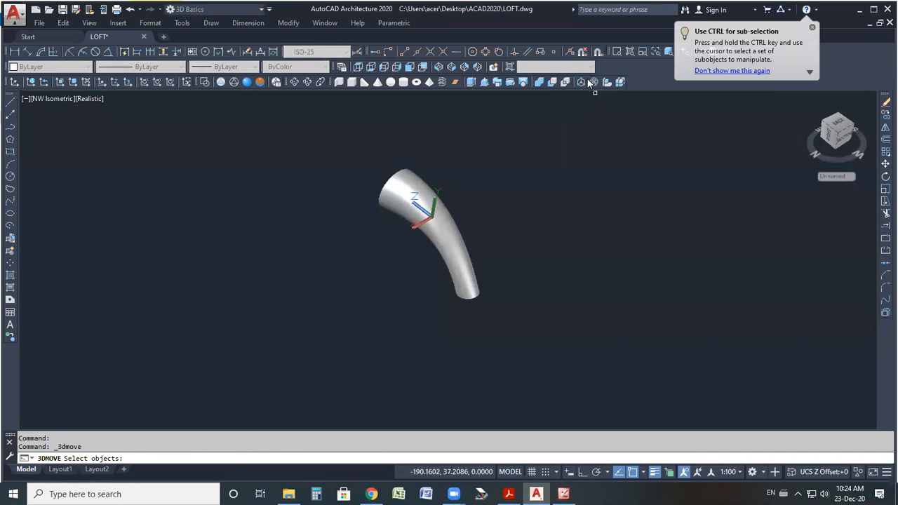
{"action": "left_click", "coordinate": [459, 252]}
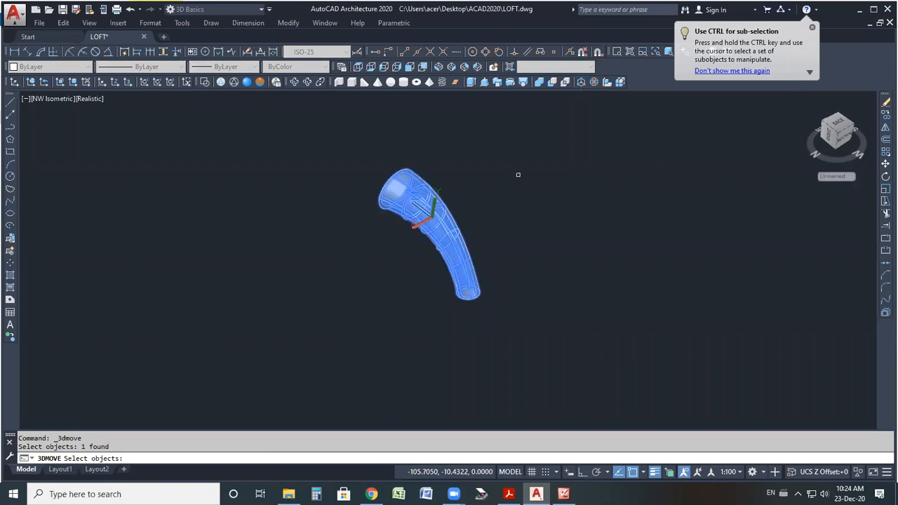
{"action": "key", "text": "Return"}
{"action": "scroll", "coordinate": [435, 252], "scroll_direction": "up", "scroll_amount": 3}
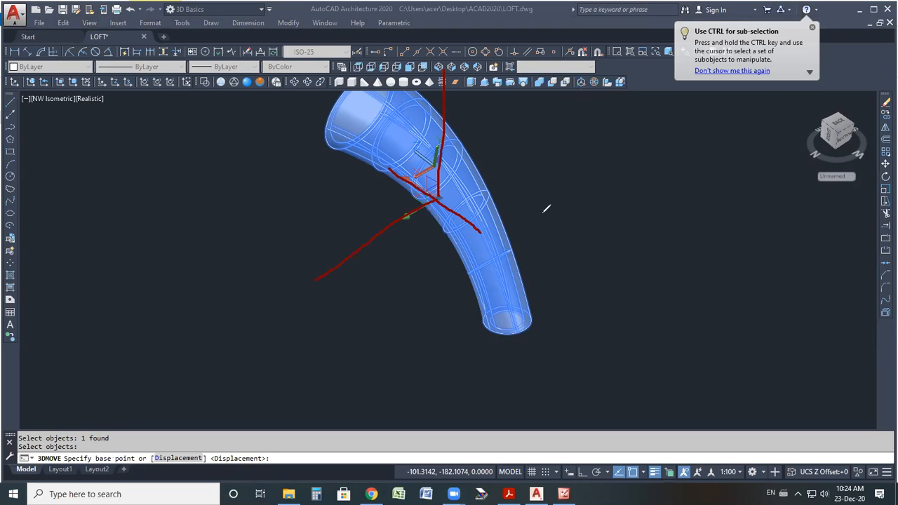
{"action": "left_click", "coordinate": [582, 83]}
{"action": "left_click", "coordinate": [484, 196]}
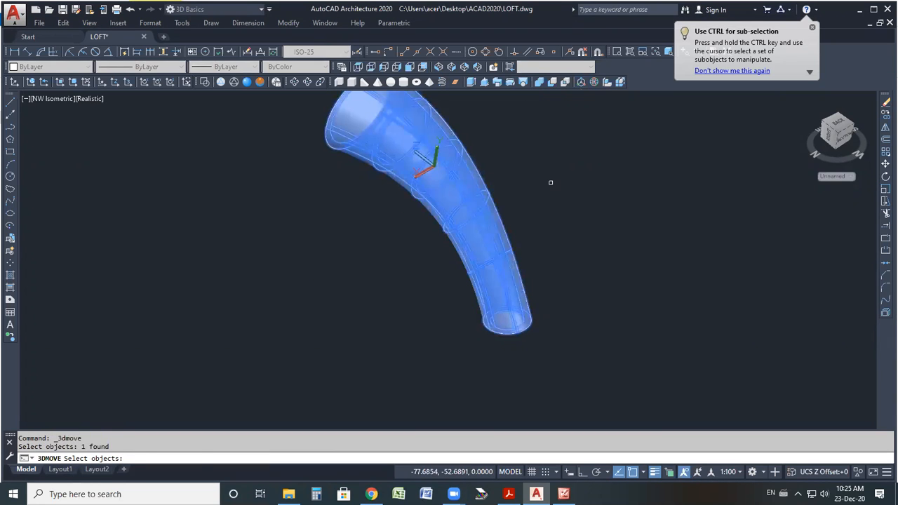
{"action": "key", "text": "Return"}
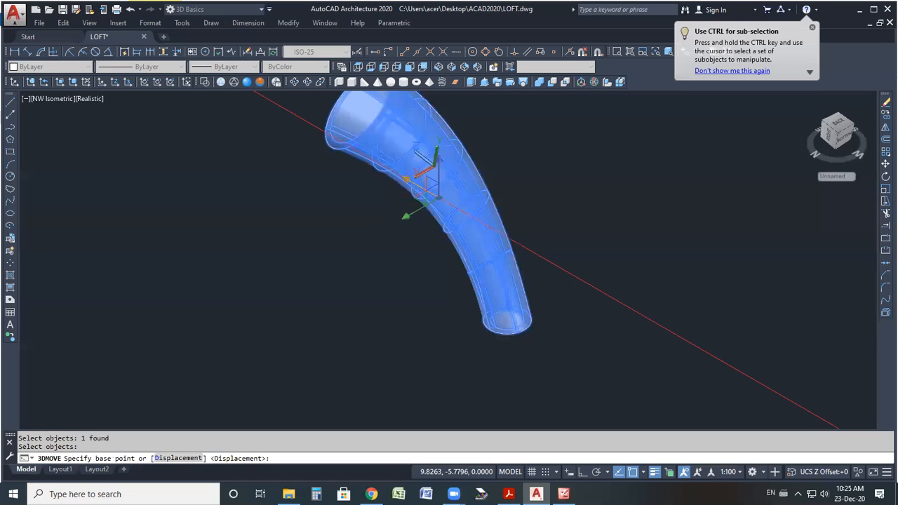
{"action": "left_click", "coordinate": [434, 196]}
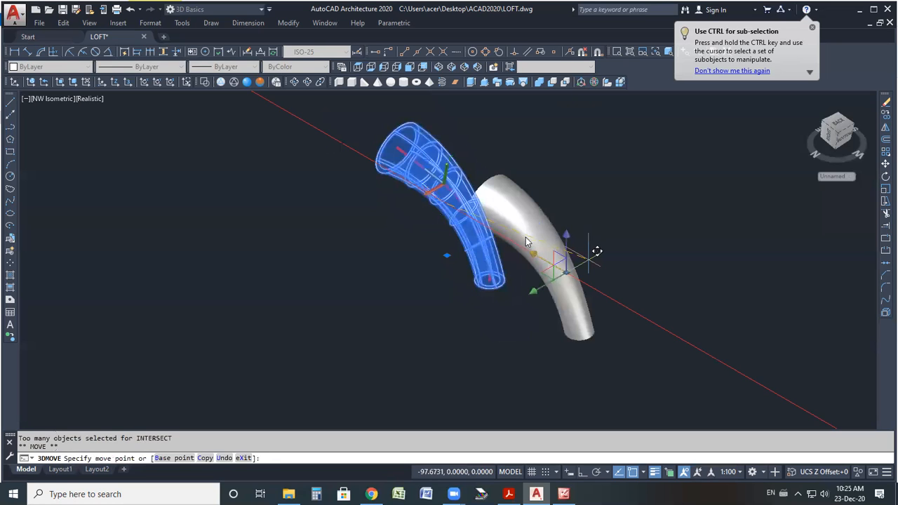
{"action": "left_click", "coordinate": [596, 252]}
Reposition the tube again along its move gizmo axis.
{"action": "scroll", "coordinate": [472, 209], "scroll_direction": "up", "scroll_amount": 3}
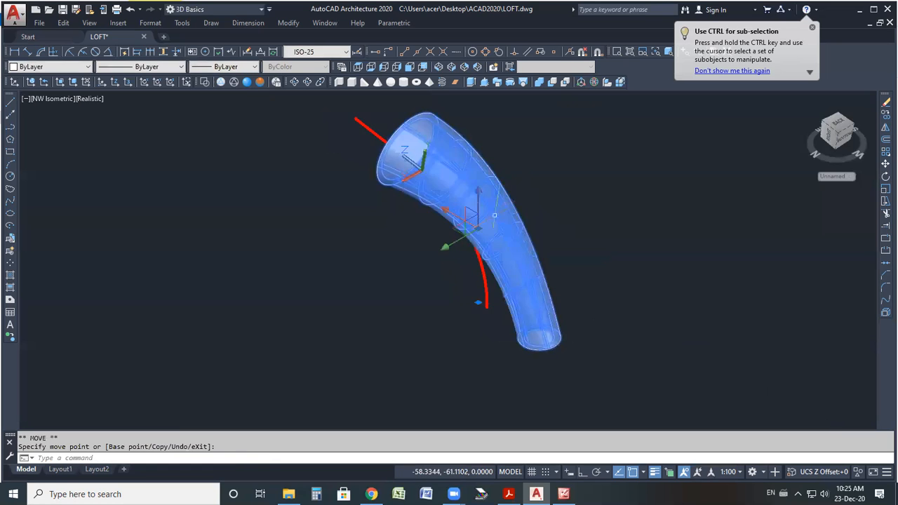
{"action": "left_click", "coordinate": [471, 210]}
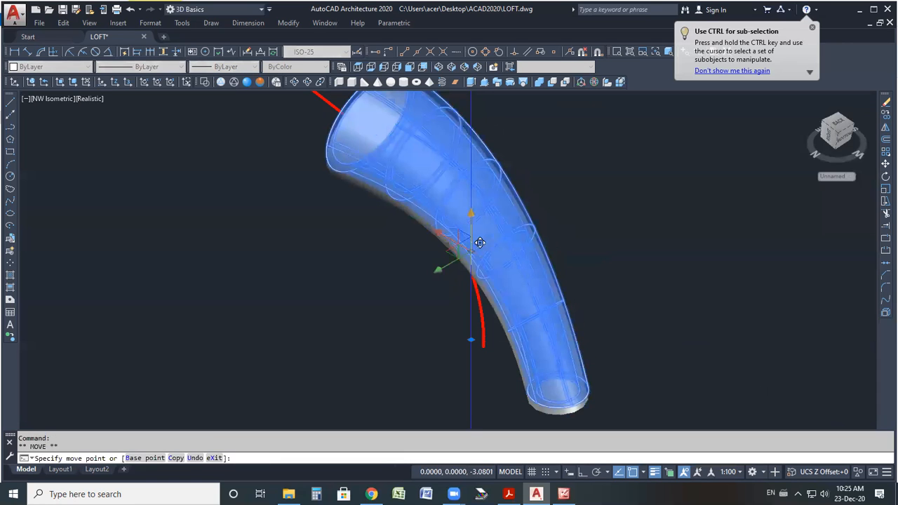
{"action": "scroll", "coordinate": [471, 270], "scroll_direction": "down", "scroll_amount": 3}
{"action": "left_click", "coordinate": [472, 185]}
{"action": "left_click", "coordinate": [457, 195]}
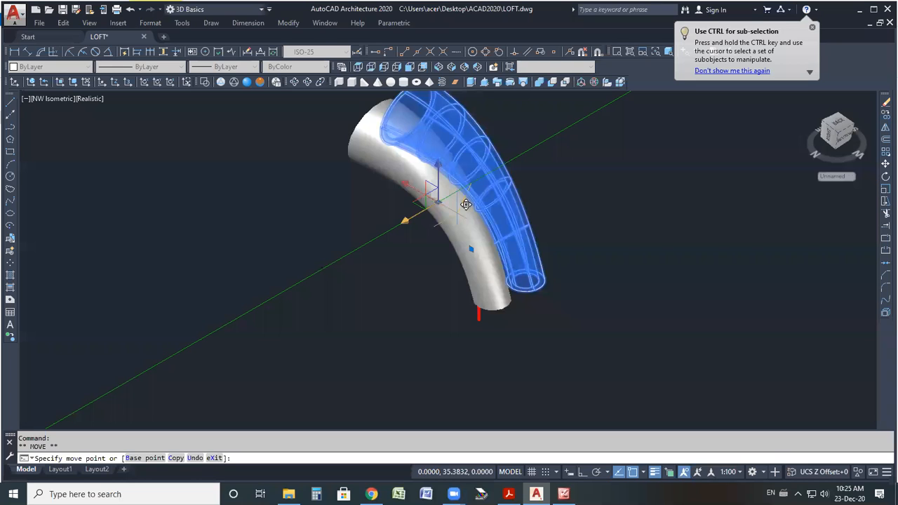
{"action": "key", "text": "Delete"}
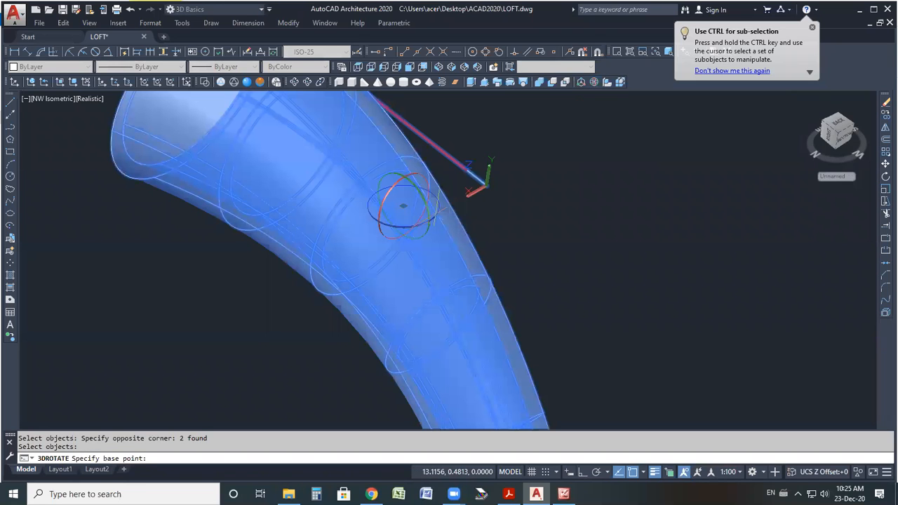
Rotate the tube with 3D Rotate about a picked axis, with Ortho on, so it lies horizontally.
{"action": "left_click", "coordinate": [478, 180]}
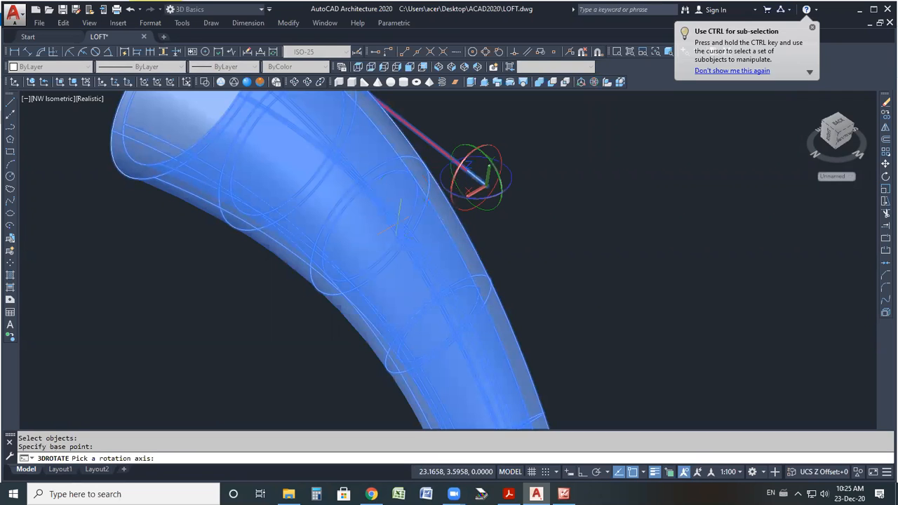
{"action": "scroll", "coordinate": [481, 204], "scroll_direction": "down", "scroll_amount": 2}
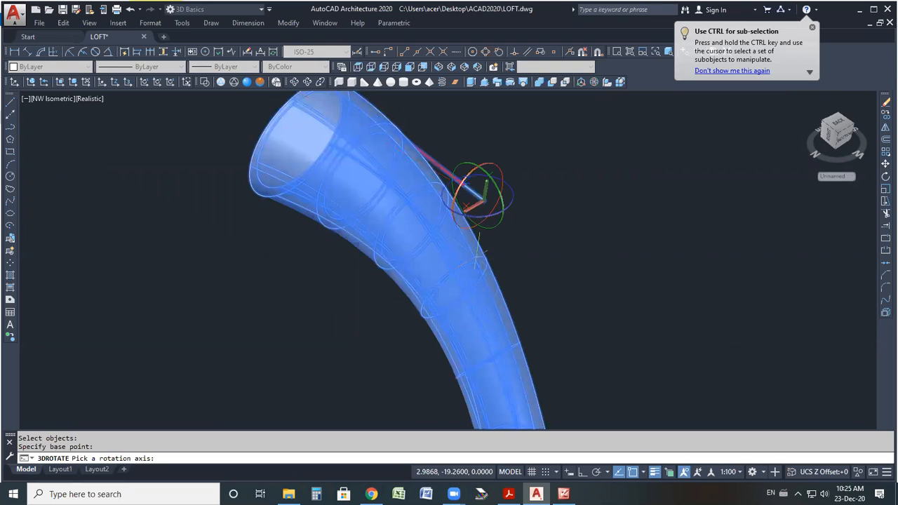
{"action": "left_click", "coordinate": [464, 188]}
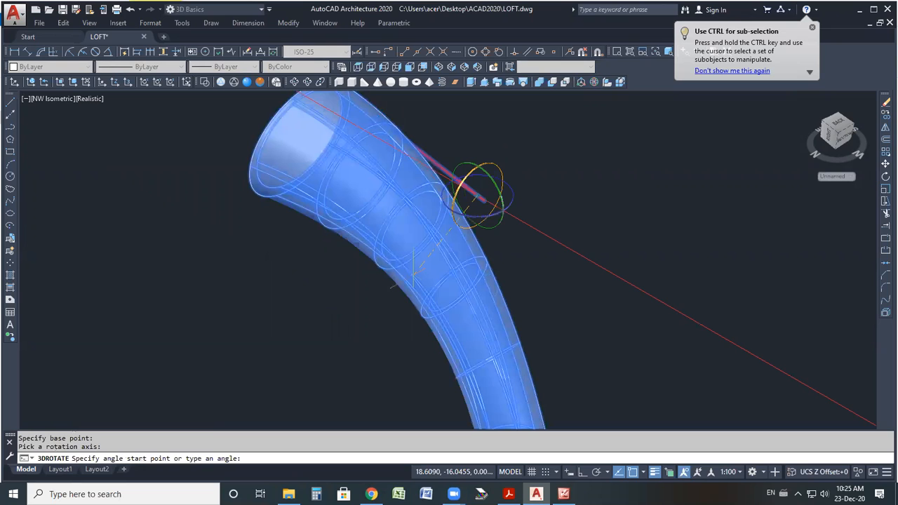
{"action": "left_click", "coordinate": [583, 473]}
{"action": "scroll", "coordinate": [481, 411], "scroll_direction": "down", "scroll_amount": 5}
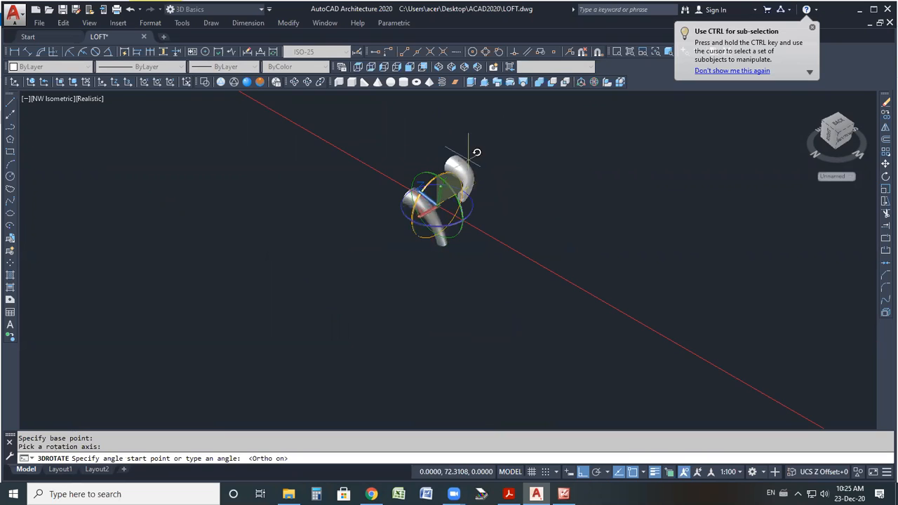
{"action": "scroll", "coordinate": [486, 168], "scroll_direction": "up", "scroll_amount": 3}
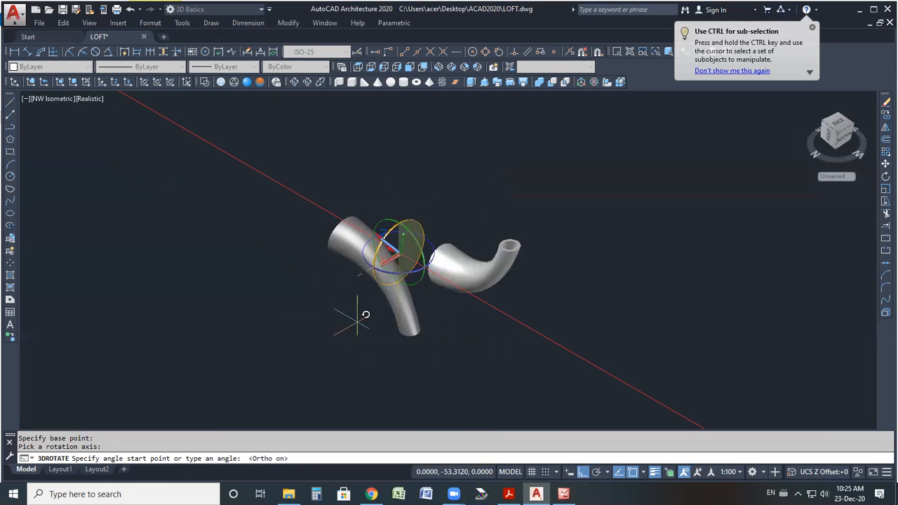
{"action": "left_click", "coordinate": [405, 302]}
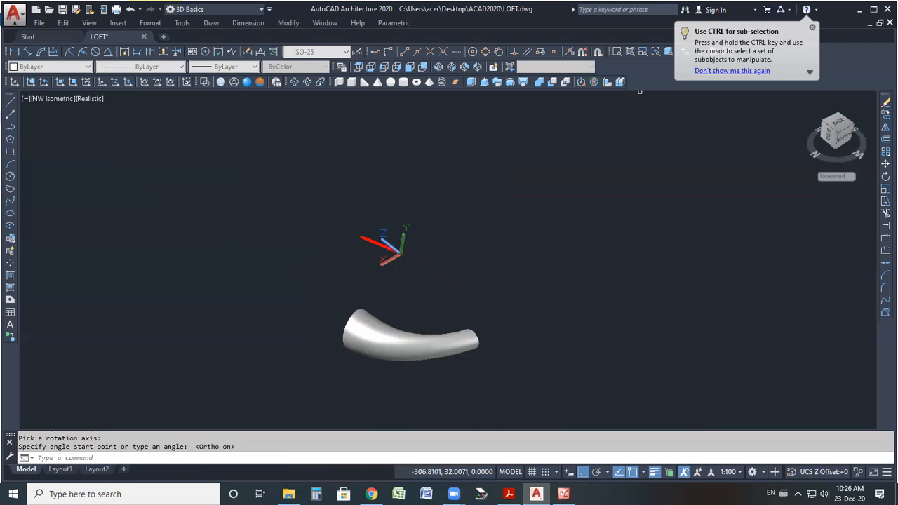
Rotate the tube again with 3D Rotate about its base point so it stands upright.
{"action": "left_click", "coordinate": [593, 83]}
{"action": "left_click", "coordinate": [435, 334]}
{"action": "key", "text": "Return"}
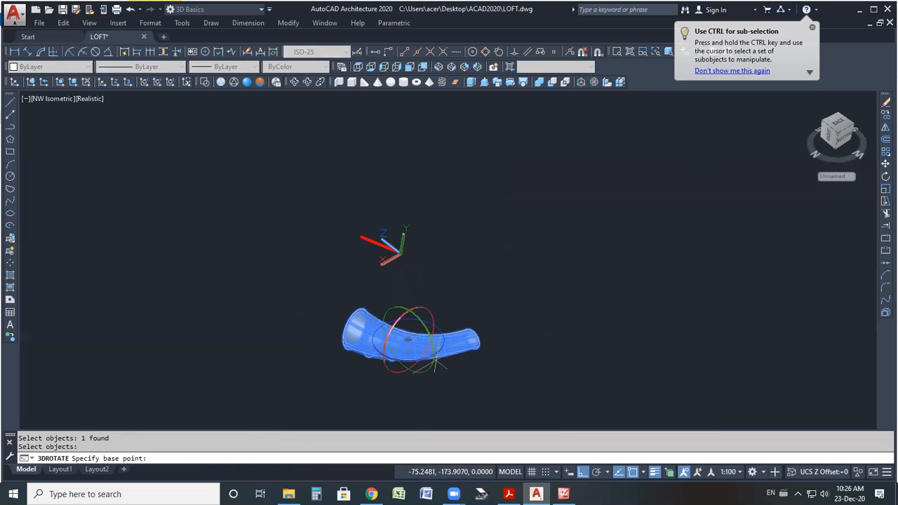
{"action": "left_click", "coordinate": [434, 365]}
{"action": "scroll", "coordinate": [409, 208], "scroll_direction": "down", "scroll_amount": 3}
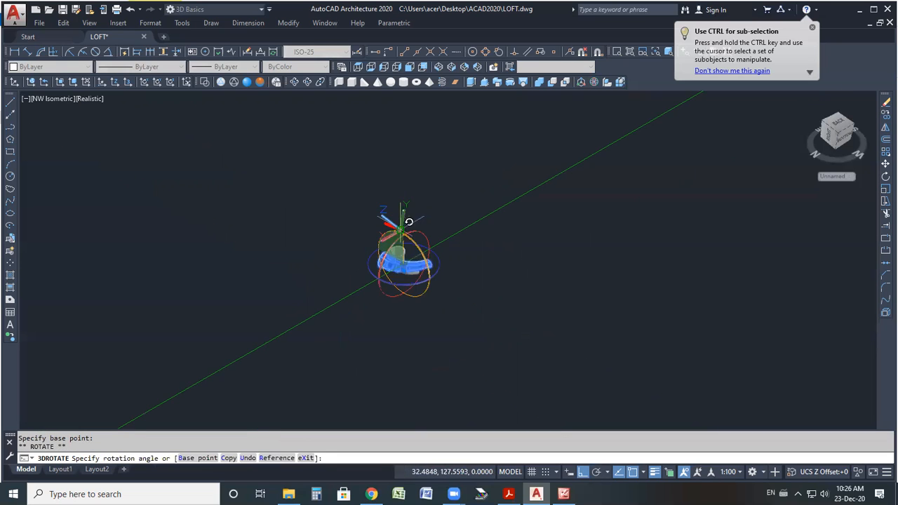
{"action": "scroll", "coordinate": [421, 267], "scroll_direction": "up", "scroll_amount": 5}
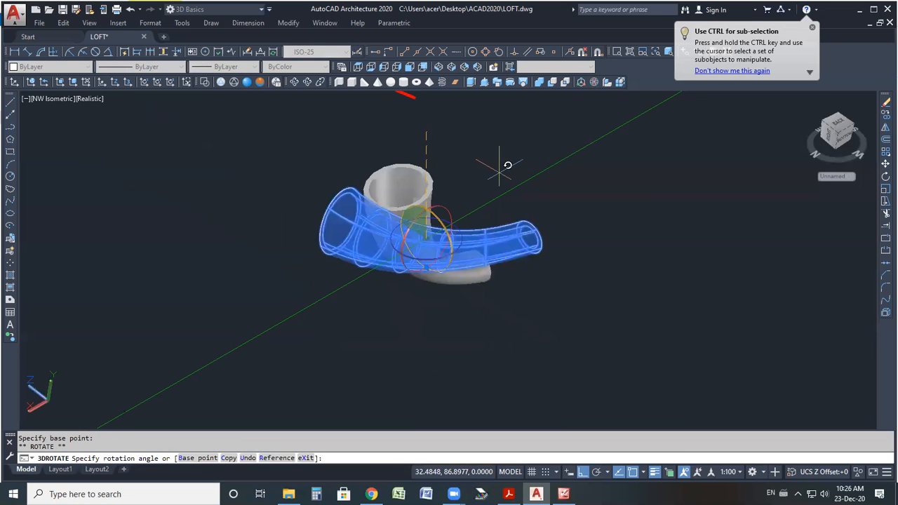
{"action": "left_click", "coordinate": [583, 91]}
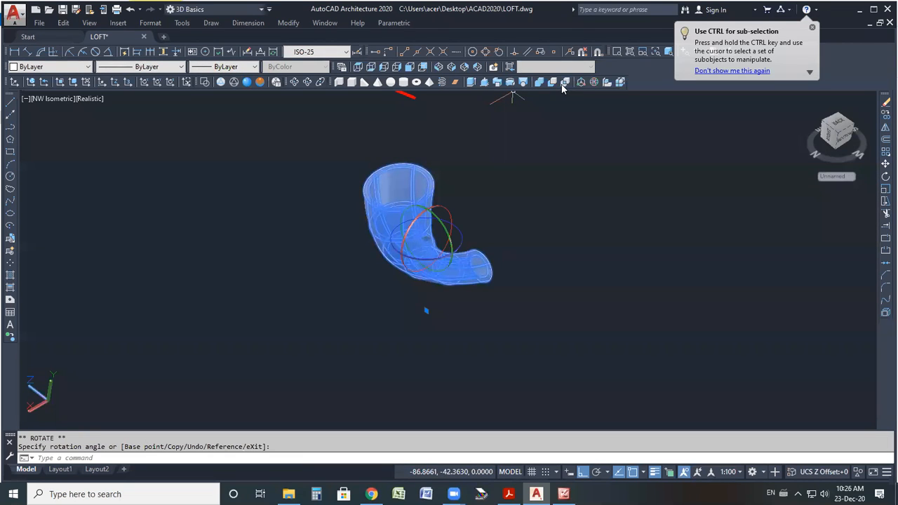
{"action": "scroll", "coordinate": [211, 278], "scroll_direction": "down", "scroll_amount": 5}
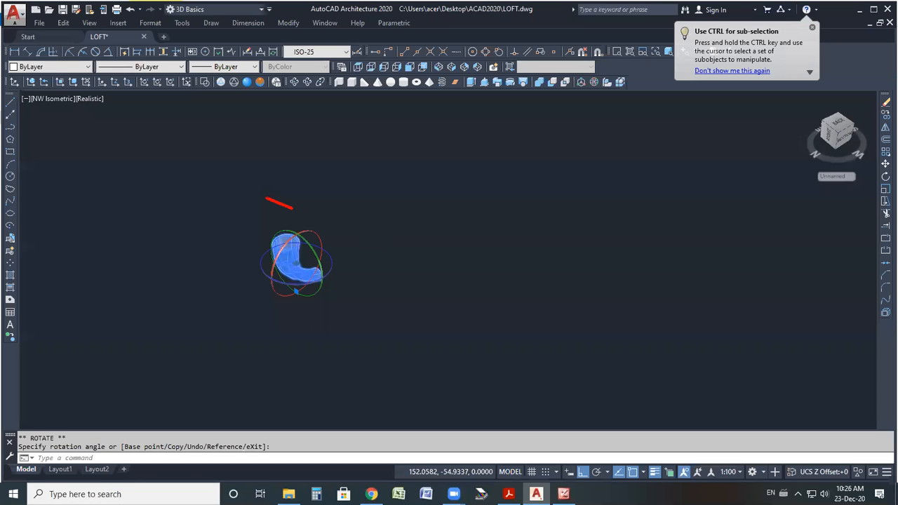
{"action": "key", "text": "Escape"}
{"action": "scroll", "coordinate": [376, 248], "scroll_direction": "up", "scroll_amount": 5}
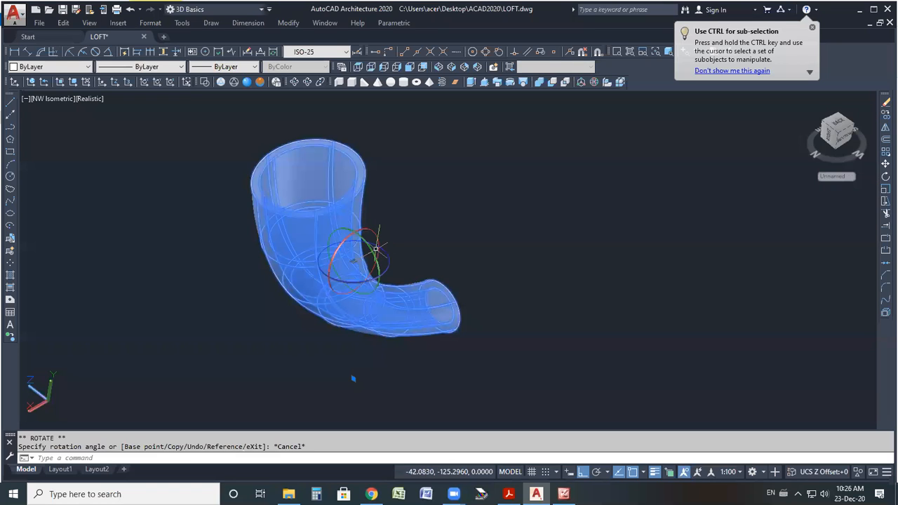
{"action": "left_click", "coordinate": [376, 249]}
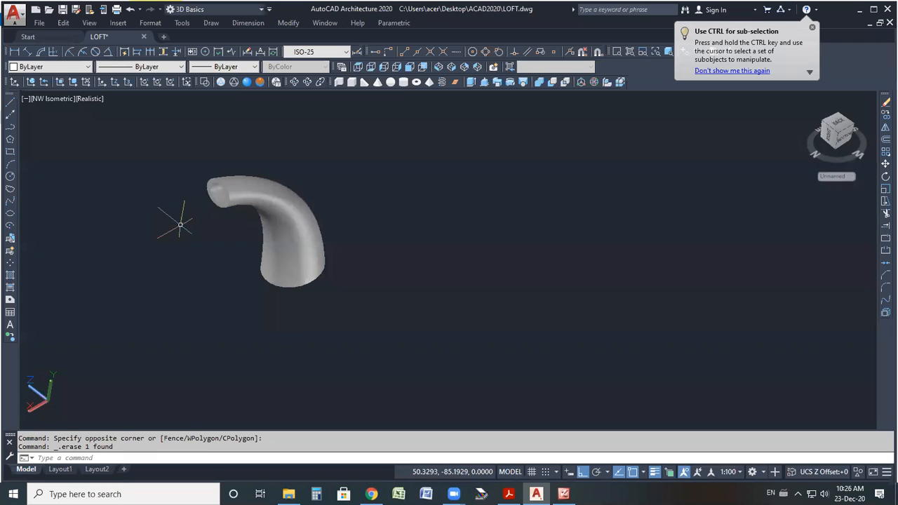
Switch to the NW Isometric view and draw a box solid beneath the upright tube.
{"action": "scroll", "coordinate": [197, 231], "scroll_direction": "up", "scroll_amount": 2}
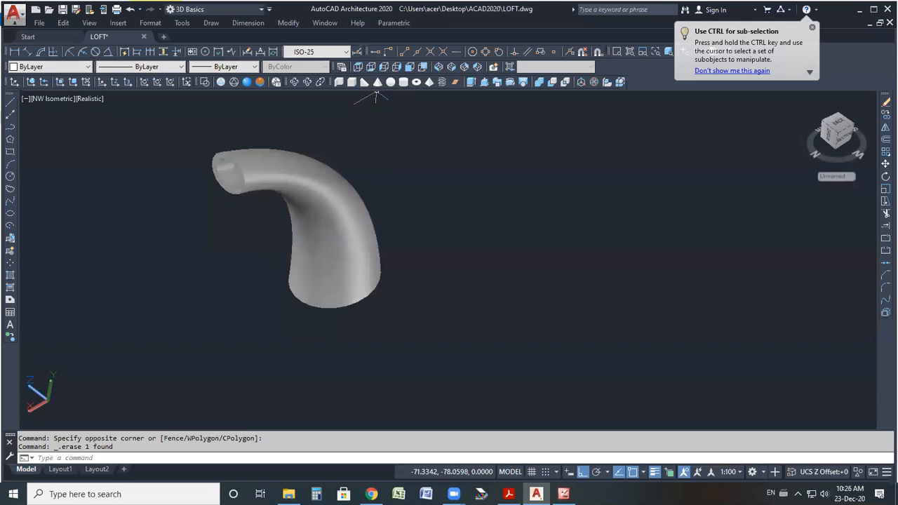
{"action": "left_click", "coordinate": [359, 73]}
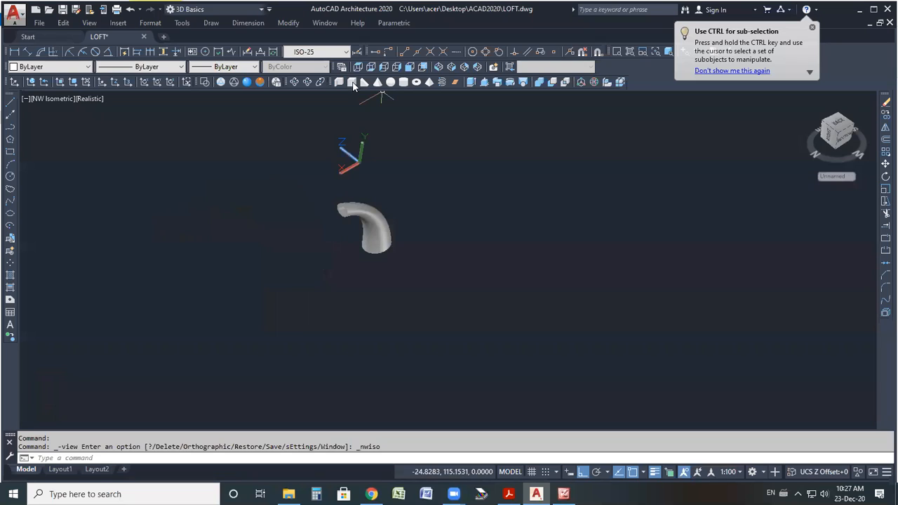
{"action": "left_click", "coordinate": [352, 82]}
{"action": "scroll", "coordinate": [329, 260], "scroll_direction": "up", "scroll_amount": 2}
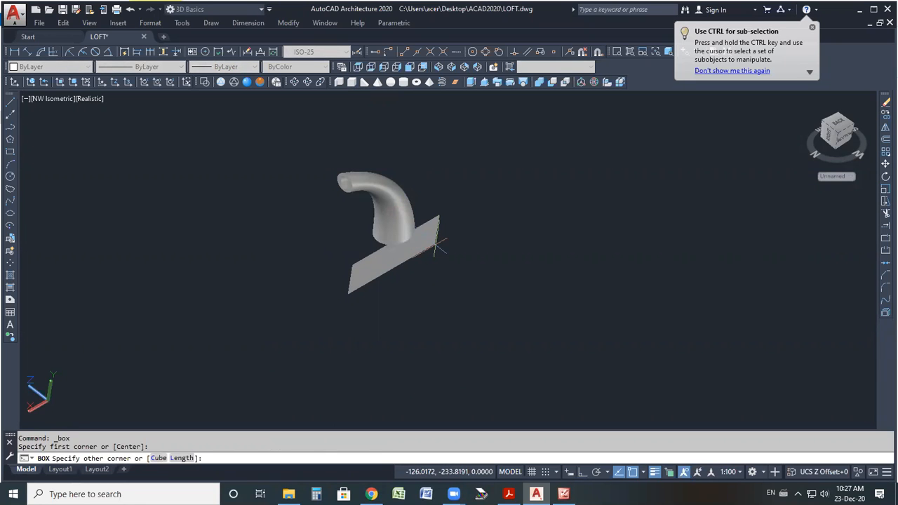
{"action": "left_click", "coordinate": [436, 242]}
{"action": "left_click", "coordinate": [404, 184]}
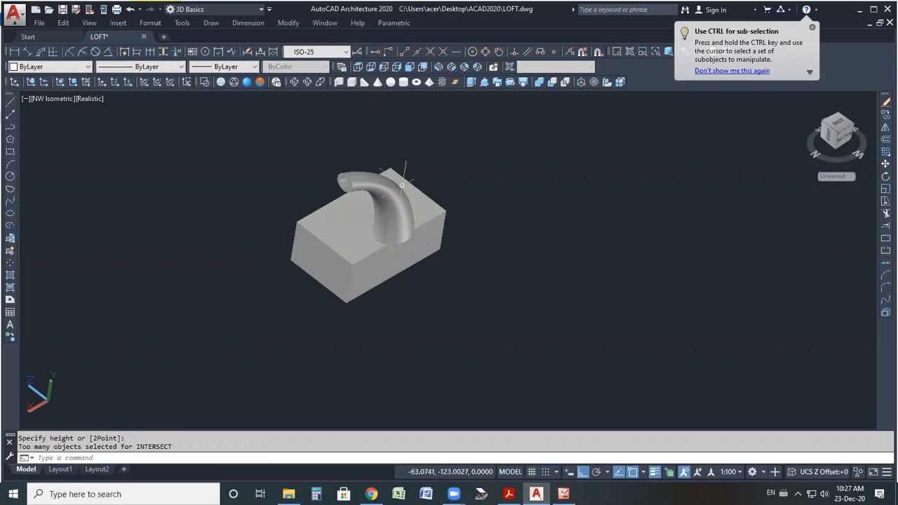
{"action": "left_click", "coordinate": [376, 183]}
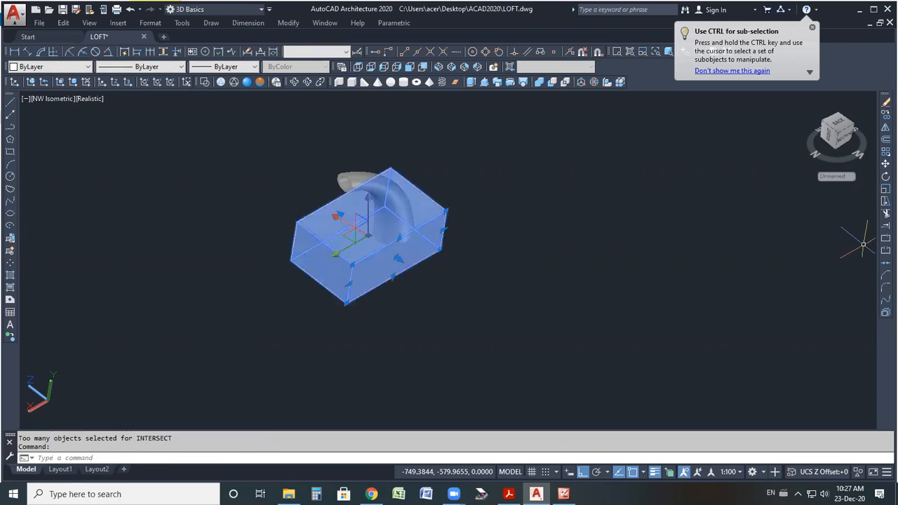
Move the box, with Ortho off, so the tube's lower end sits on its top face.
{"action": "left_click", "coordinate": [886, 163]}
{"action": "left_click", "coordinate": [398, 259]}
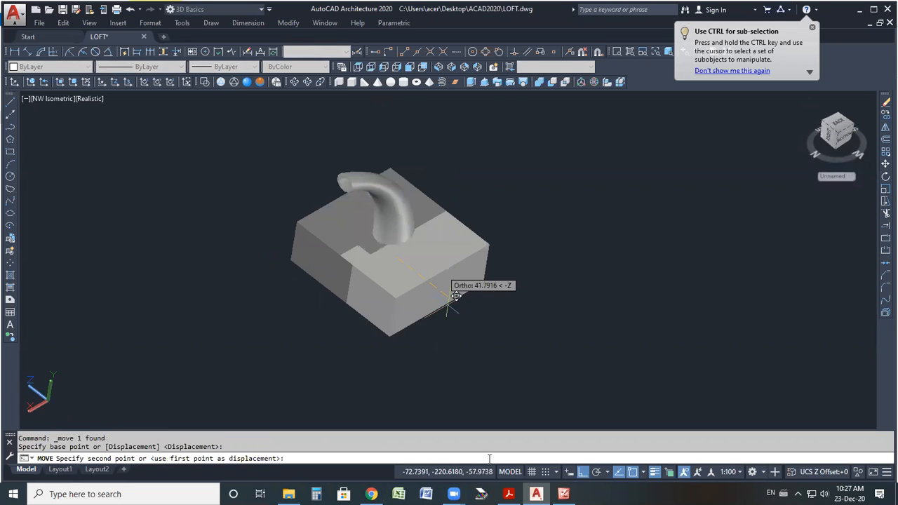
{"action": "key", "text": "F8"}
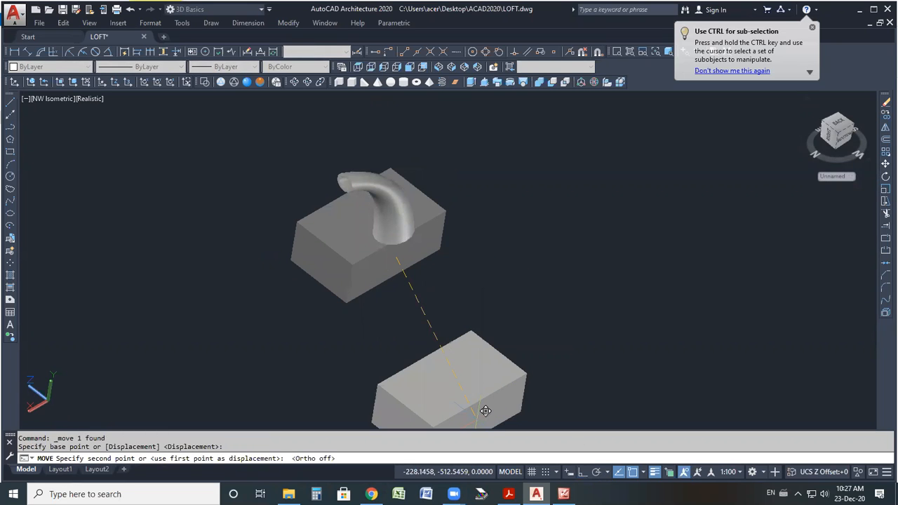
{"action": "left_click", "coordinate": [414, 220]}
Place the box so the tube's lower end rests on its top face.
{"action": "left_click", "coordinate": [395, 217]}
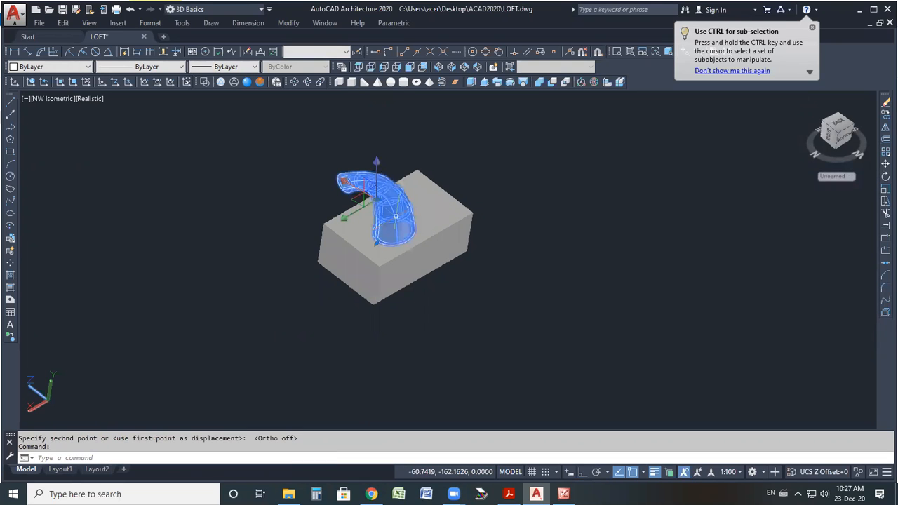
Move the tube down slightly so its lower end sinks into the box.
{"action": "key", "text": "Return"}
{"action": "left_click", "coordinate": [395, 229]}
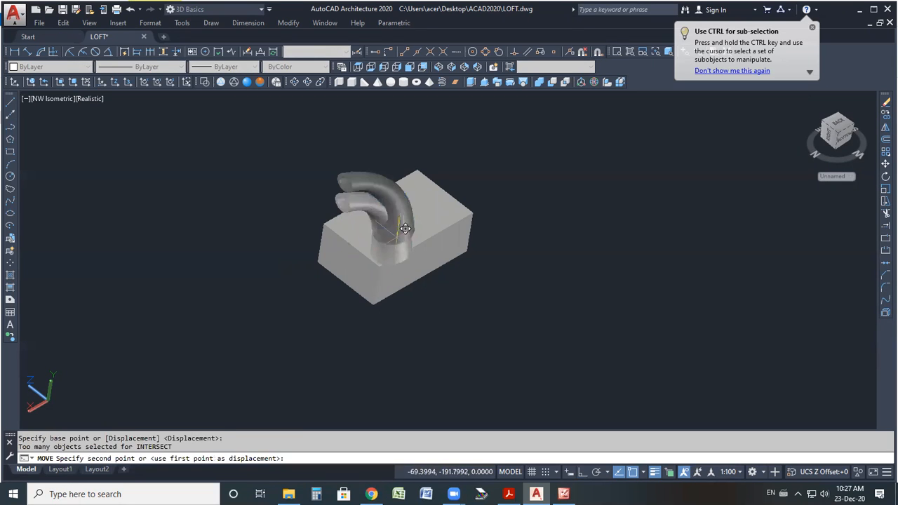
{"action": "left_click", "coordinate": [403, 235]}
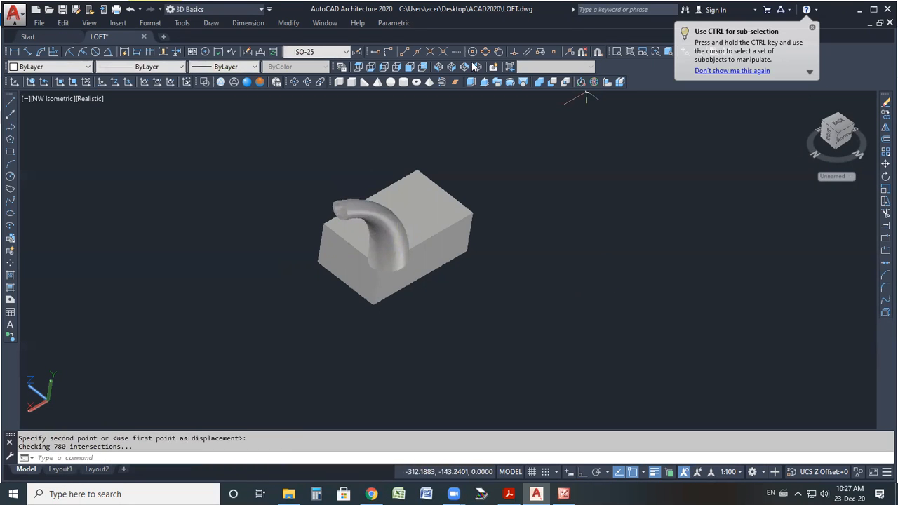
Orbit the view and move the tube so the center of its lower end sits on the box's top face.
{"action": "left_click", "coordinate": [307, 83]}
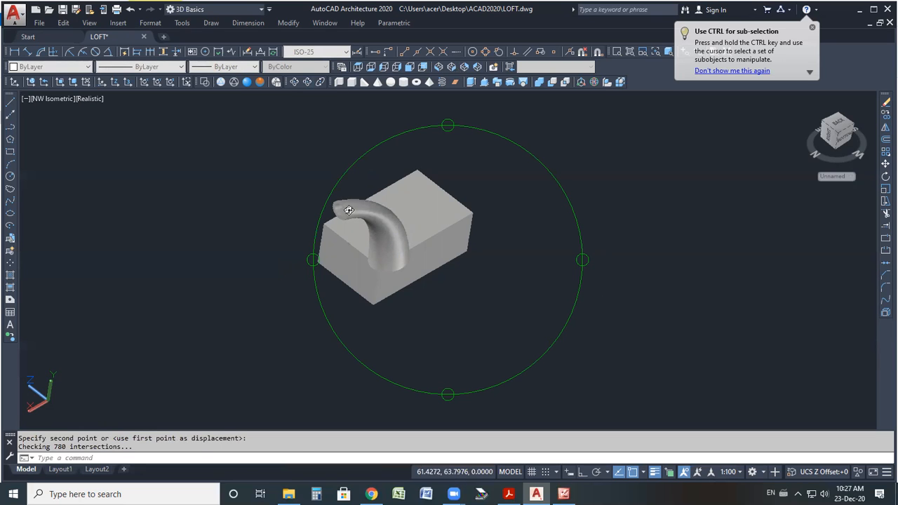
{"action": "left_click_drag", "start_coordinate": [348, 200], "coordinate": [476, 205]}
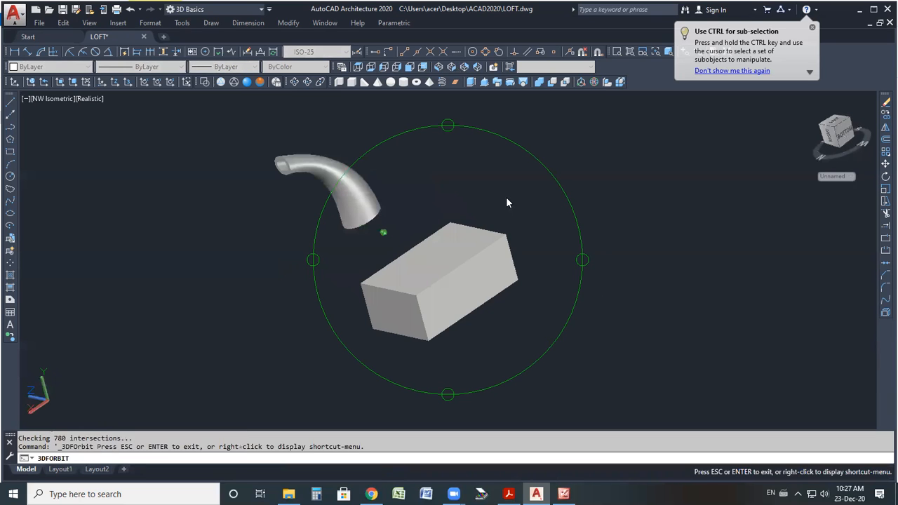
{"action": "left_click", "coordinate": [886, 164]}
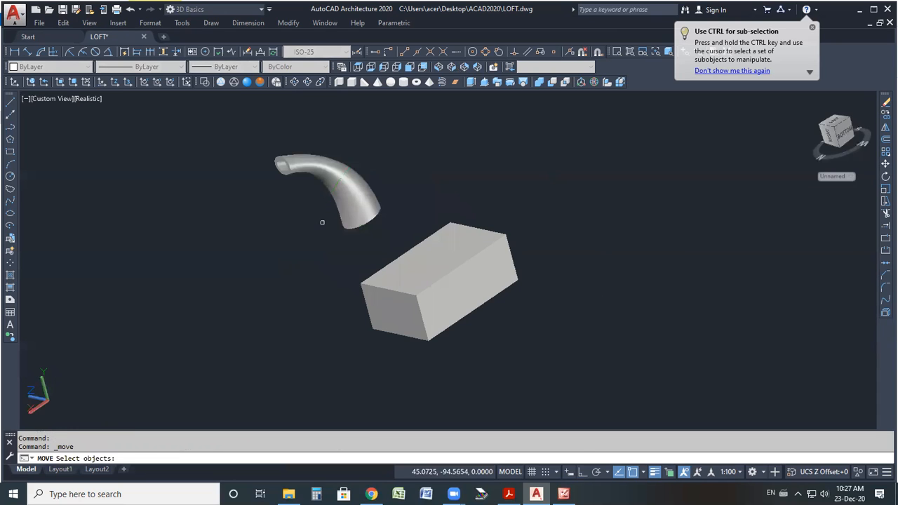
{"action": "left_click", "coordinate": [341, 206]}
{"action": "right_click", "coordinate": [325, 250]}
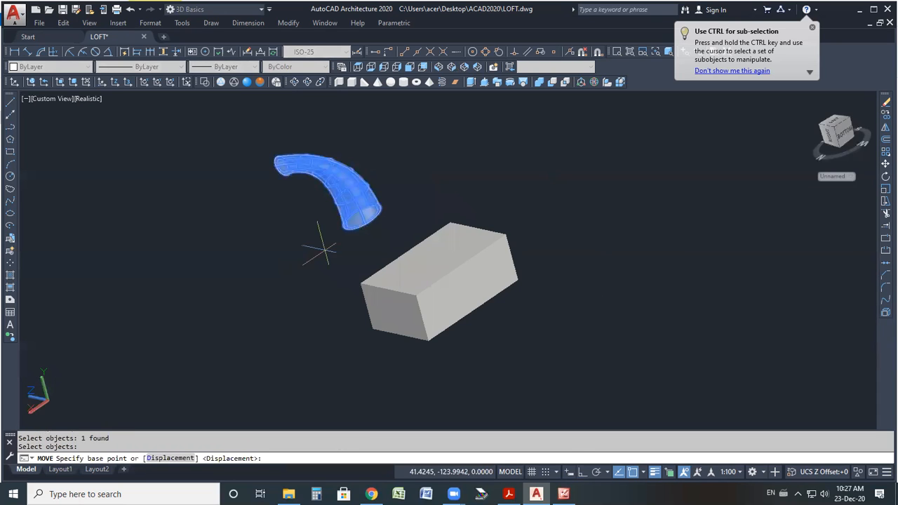
{"action": "left_click", "coordinate": [361, 216]}
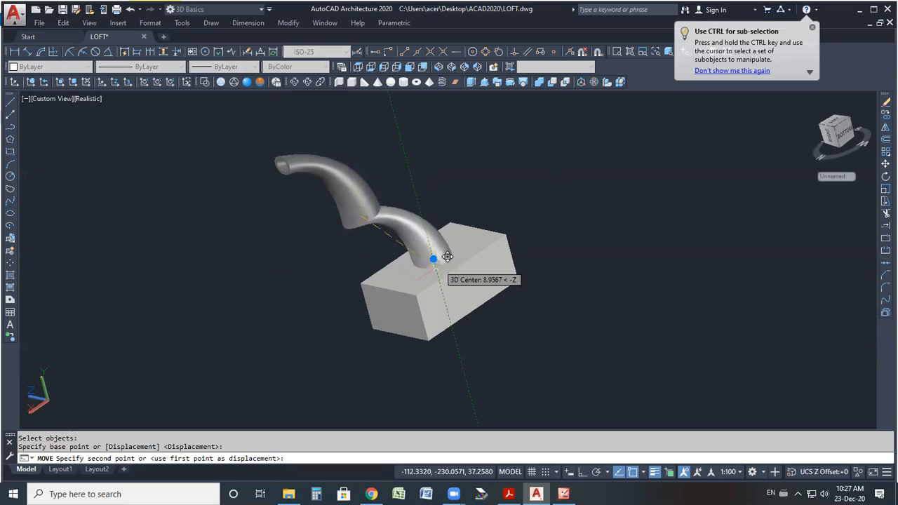
{"action": "left_click", "coordinate": [446, 251]}
Move the tube further down so its lower end is embedded in the box.
{"action": "left_click", "coordinate": [421, 225]}
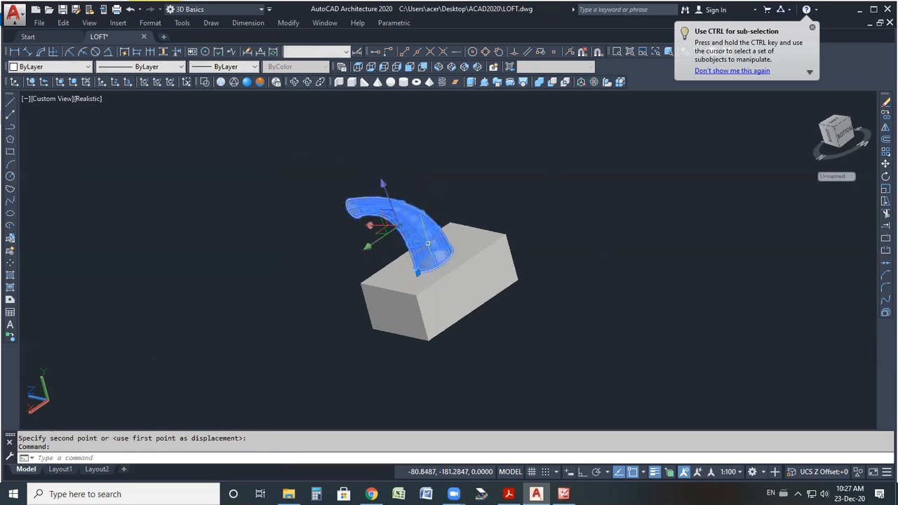
{"action": "left_click", "coordinate": [884, 165]}
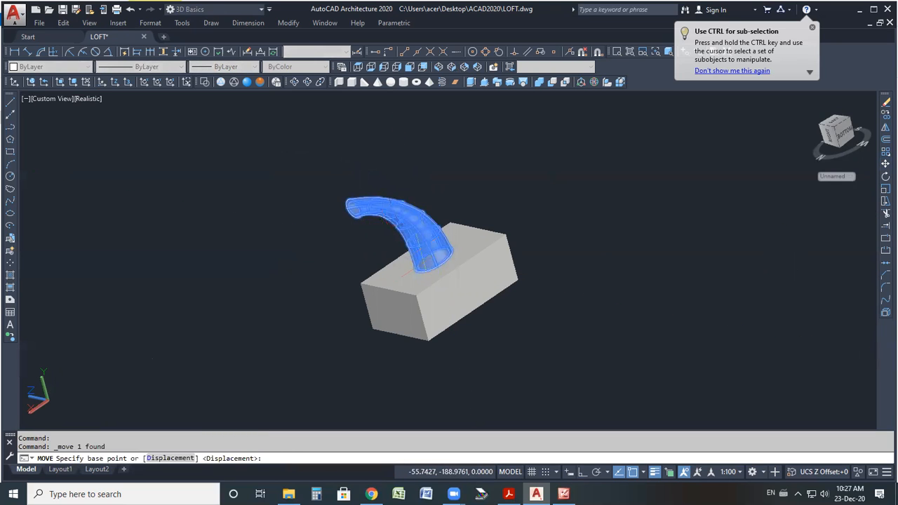
{"action": "left_click", "coordinate": [443, 250]}
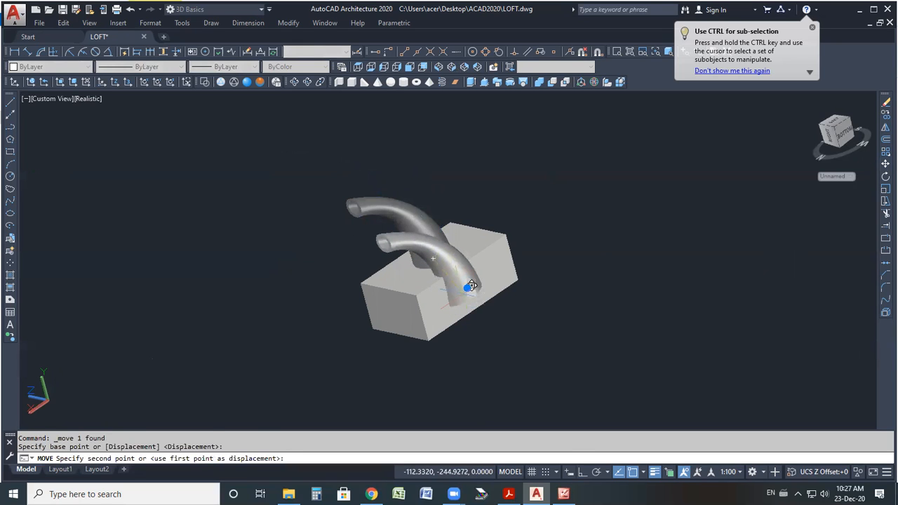
{"action": "left_click", "coordinate": [473, 285]}
{"action": "scroll", "coordinate": [451, 322], "scroll_direction": "up", "scroll_amount": 3}
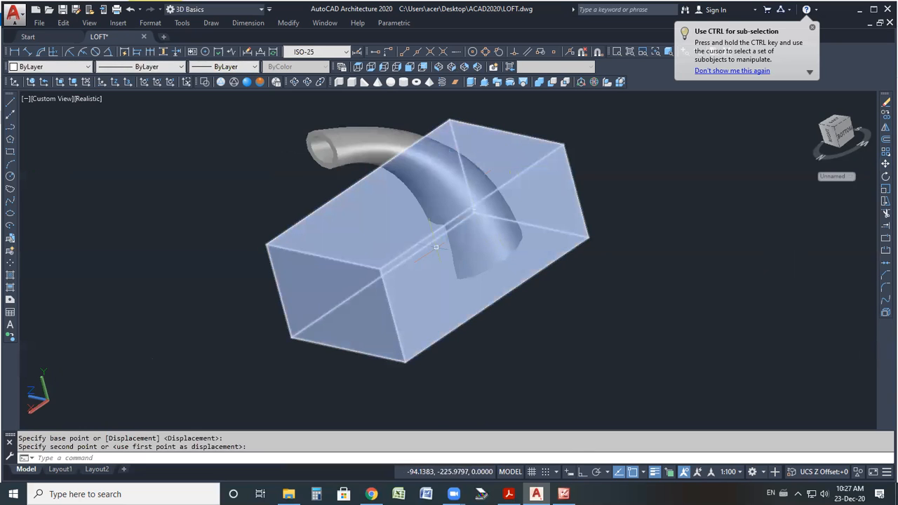
Orbit around the model, then intersect the tube and the box solid using Intersect with a crossing selection.
{"action": "left_click", "coordinate": [294, 82]}
{"action": "left_click_drag", "start_coordinate": [393, 224], "coordinate": [500, 232]}
{"action": "left_click_drag", "start_coordinate": [412, 170], "coordinate": [390, 264]}
{"action": "left_click_drag", "start_coordinate": [491, 247], "coordinate": [469, 230]}
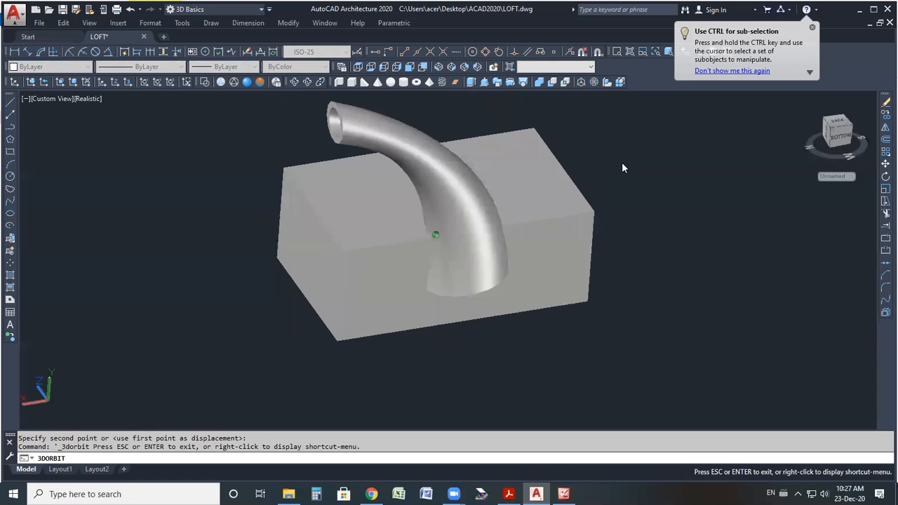
{"action": "right_click", "coordinate": [597, 156]}
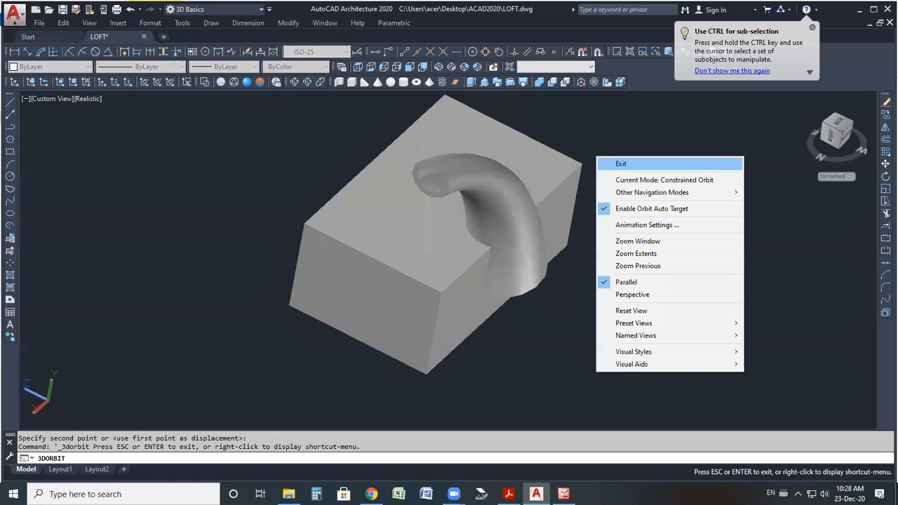
{"action": "left_click", "coordinate": [565, 82]}
{"action": "mouse_move", "coordinate": [543, 160]}
{"action": "left_mouse_down"}
{"action": "mouse_move", "coordinate": [334, 301]}
{"action": "mouse_move", "coordinate": [261, 194]}
{"action": "left_mouse_up"}
{"action": "key", "text": "Return"}
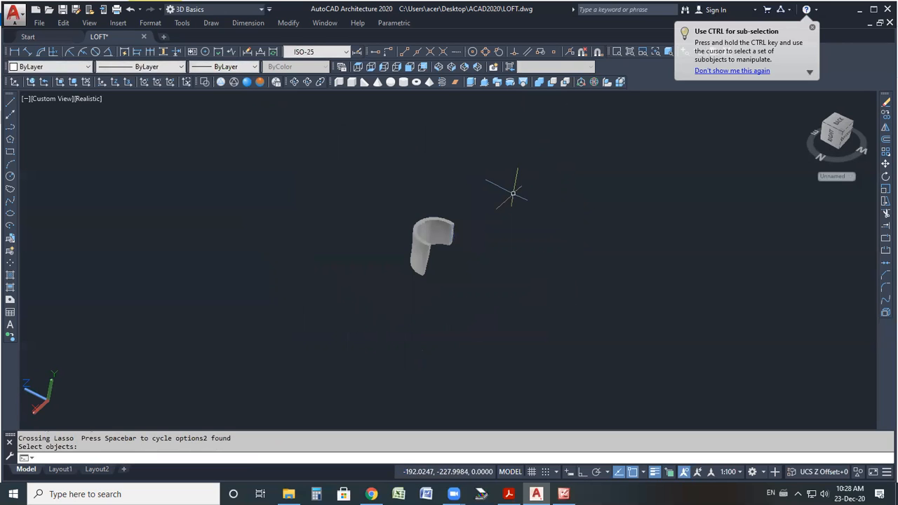
Orbit the view and draw a new box solid.
{"action": "scroll", "coordinate": [433, 265], "scroll_direction": "up", "scroll_amount": 2}
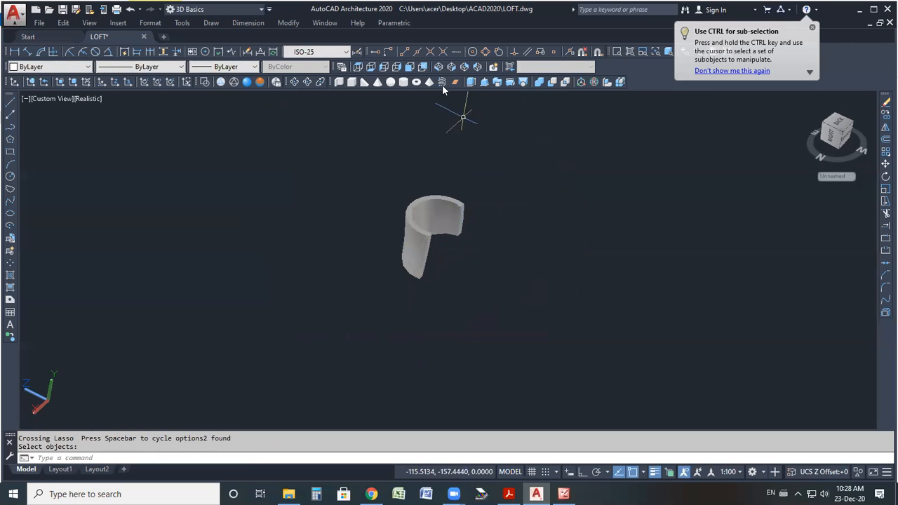
{"action": "left_click", "coordinate": [294, 81]}
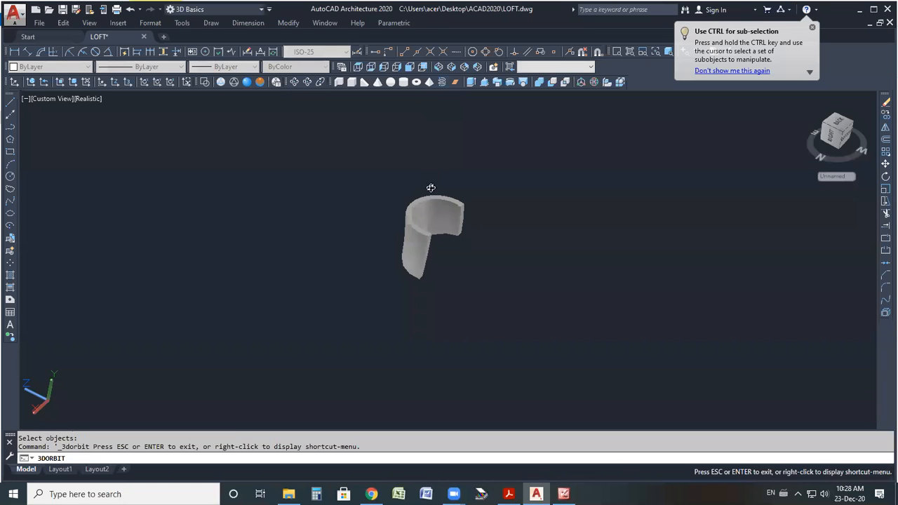
{"action": "left_click_drag", "start_coordinate": [366, 280], "coordinate": [360, 297]}
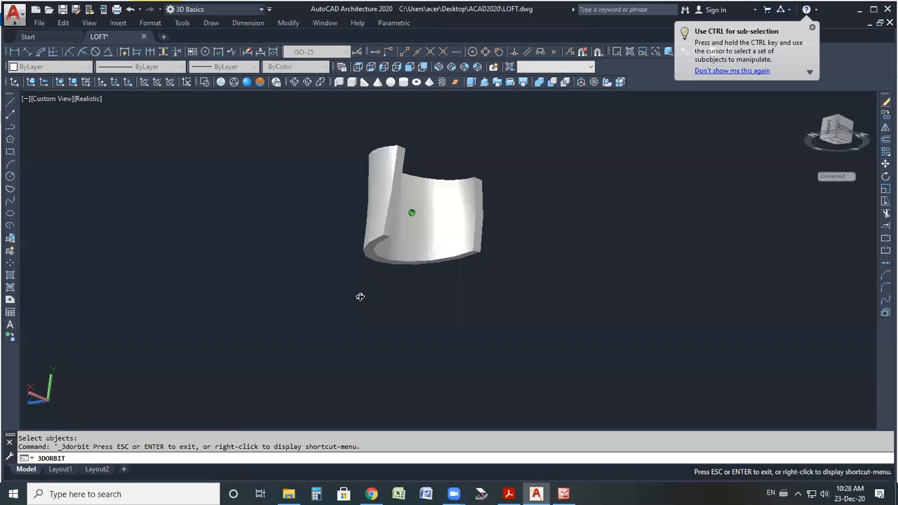
{"action": "left_click", "coordinate": [352, 82]}
{"action": "left_click", "coordinate": [416, 316]}
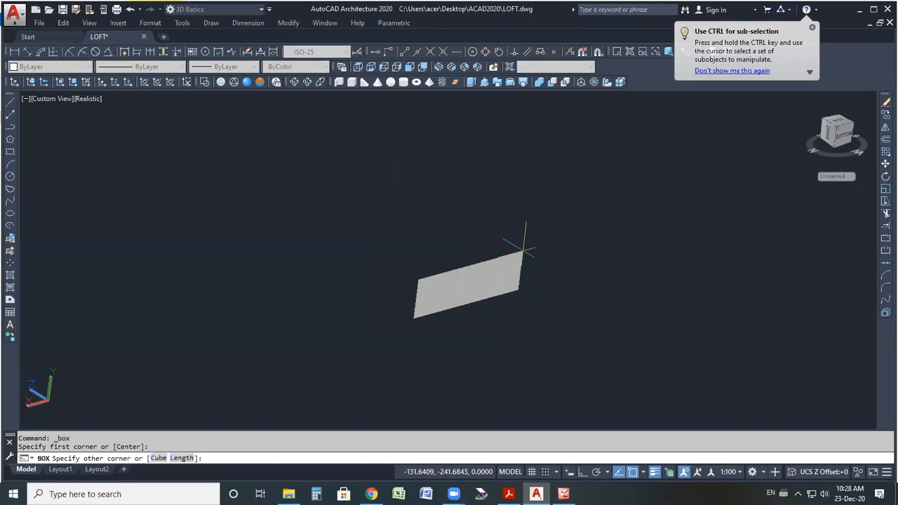
{"action": "left_click", "coordinate": [523, 242]}
{"action": "left_click", "coordinate": [427, 163]}
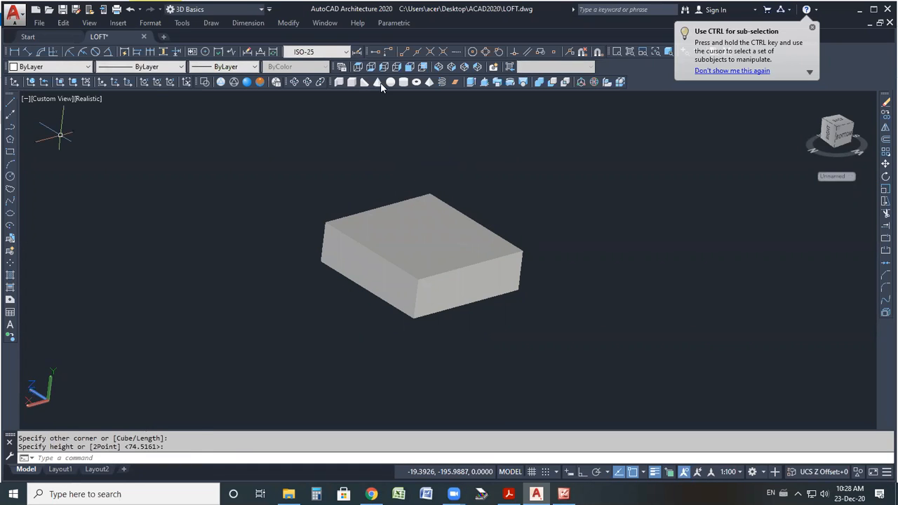
Draw a cone centered on the new box's top face, extending downward through the box.
{"action": "left_click", "coordinate": [378, 82]}
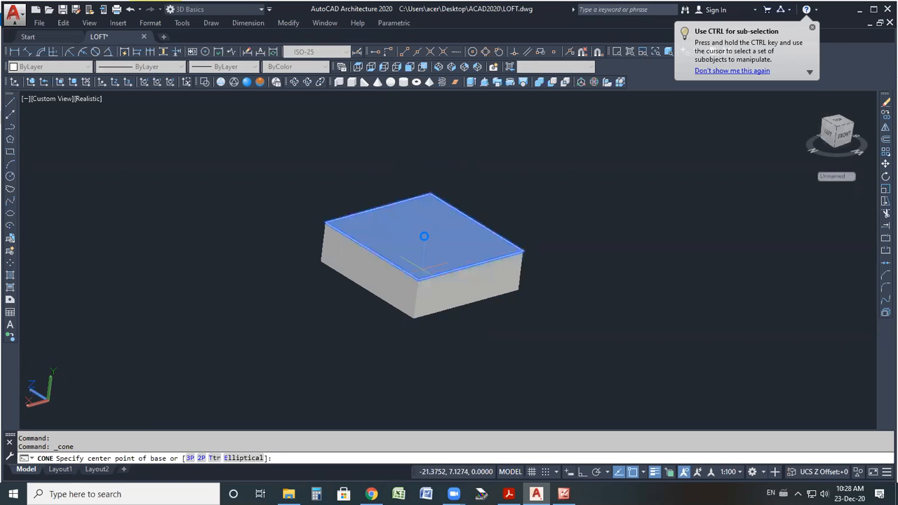
{"action": "left_click", "coordinate": [424, 237]}
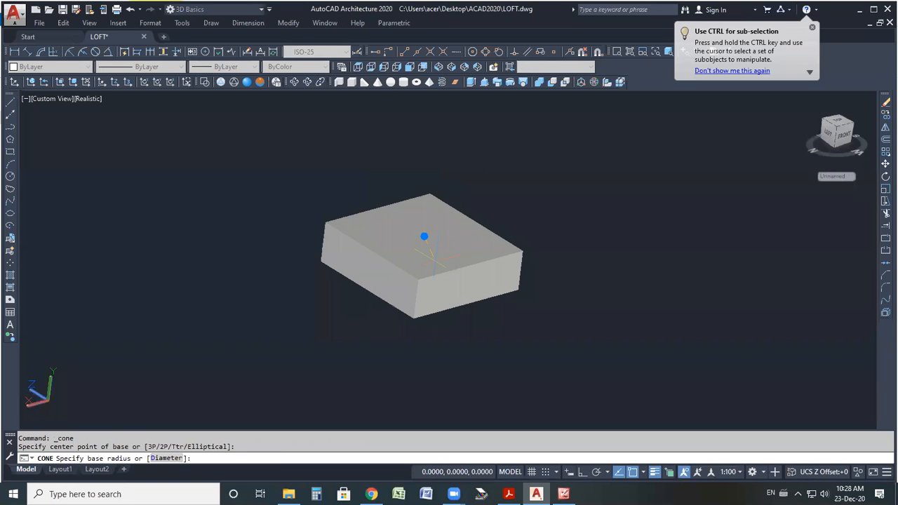
{"action": "left_click", "coordinate": [436, 261]}
{"action": "left_click", "coordinate": [436, 261]}
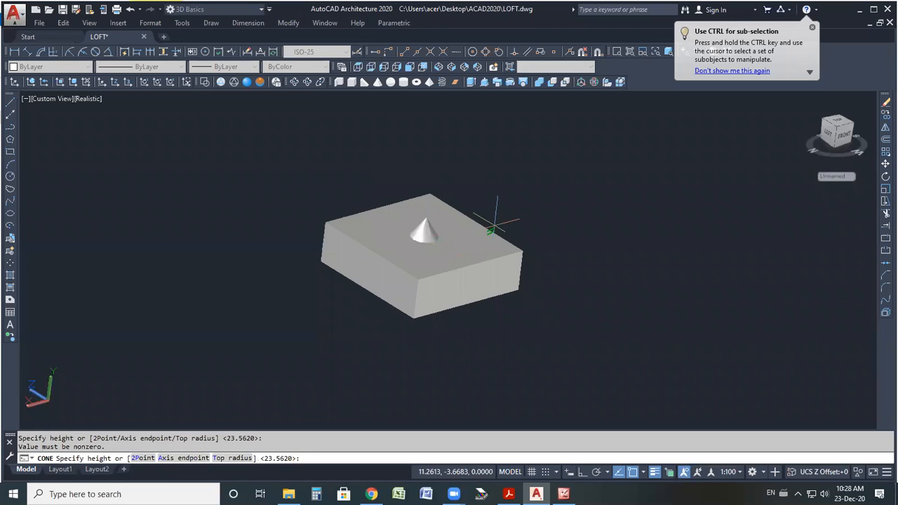
{"action": "left_click", "coordinate": [409, 372]}
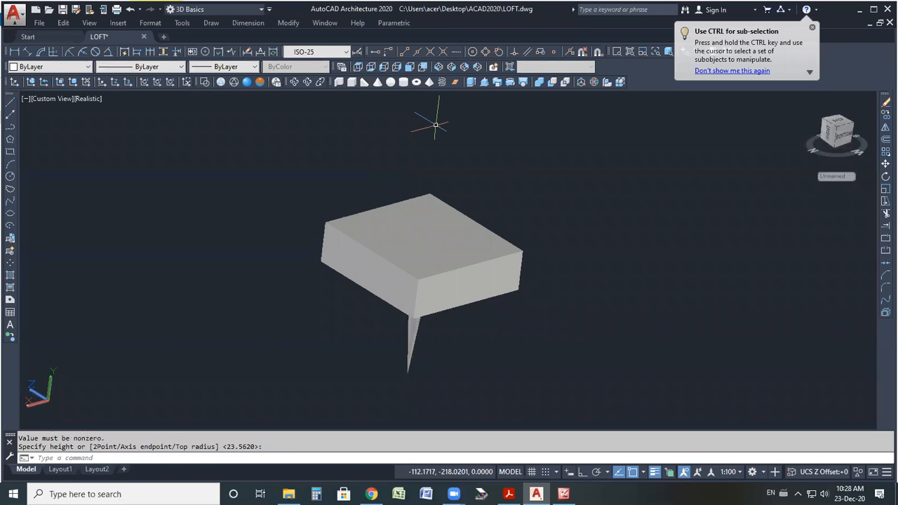
Draw a torus centered near the box, ringing around it.
{"action": "left_click", "coordinate": [442, 82]}
{"action": "left_click", "coordinate": [418, 279]}
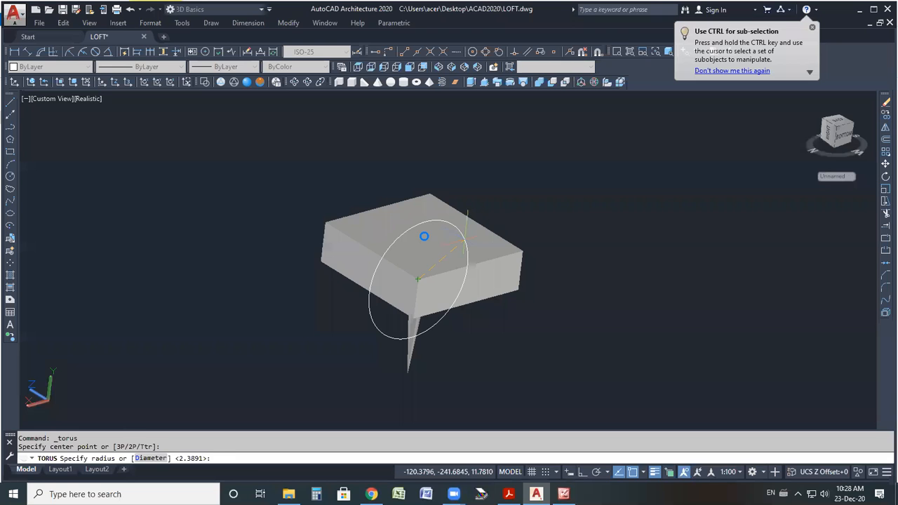
{"action": "left_click", "coordinate": [424, 237]}
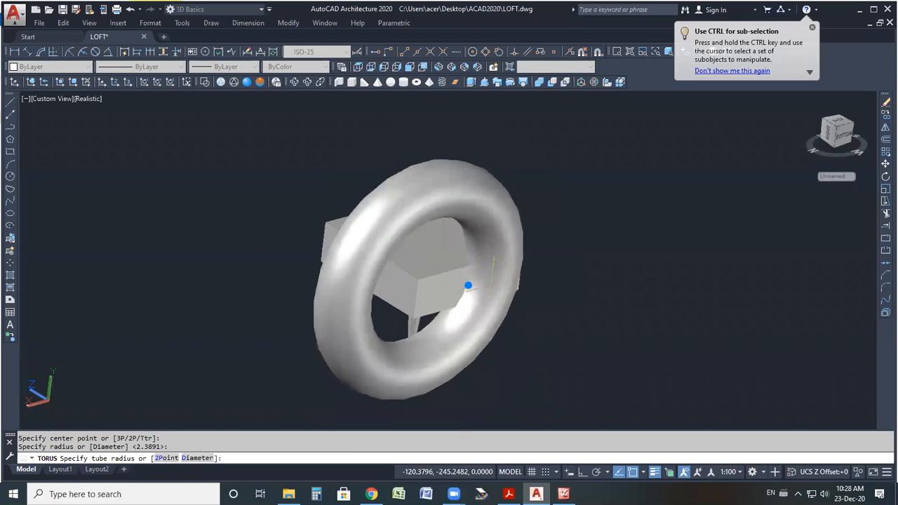
{"action": "left_click", "coordinate": [500, 289]}
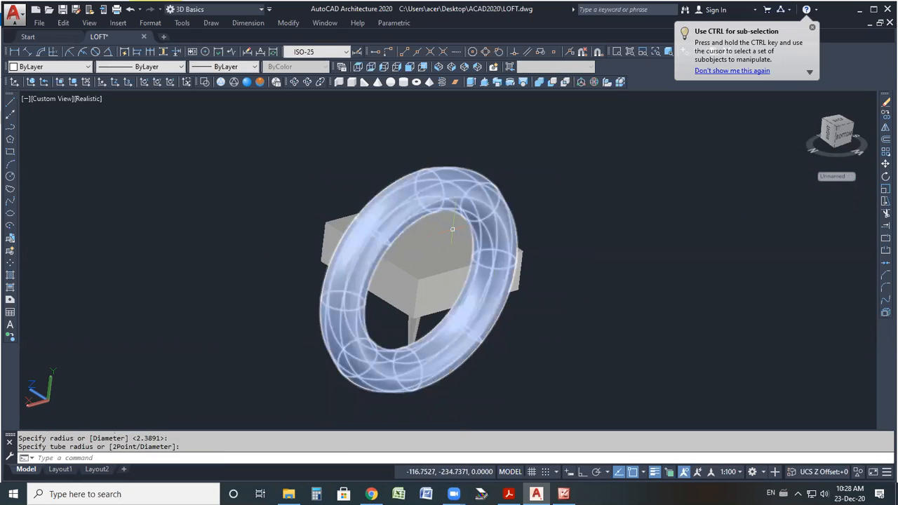
Try to intersect the torus, cone and box, then undo the intersection.
{"action": "scroll", "coordinate": [481, 160], "scroll_direction": "down", "scroll_amount": 2}
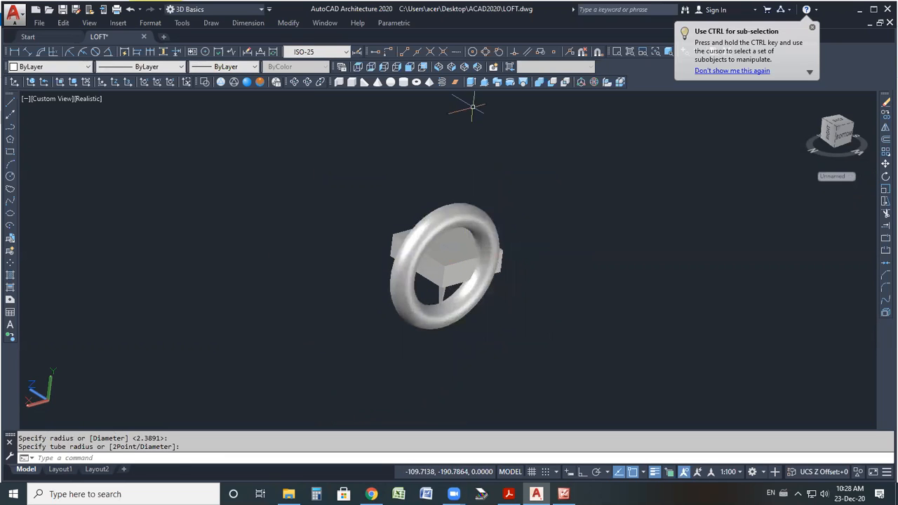
{"action": "left_click", "coordinate": [566, 82]}
{"action": "mouse_move", "coordinate": [569, 155]}
{"action": "left_mouse_down"}
{"action": "mouse_move", "coordinate": [471, 357]}
{"action": "mouse_move", "coordinate": [344, 161]}
{"action": "left_mouse_up"}
{"action": "key", "text": "Return"}
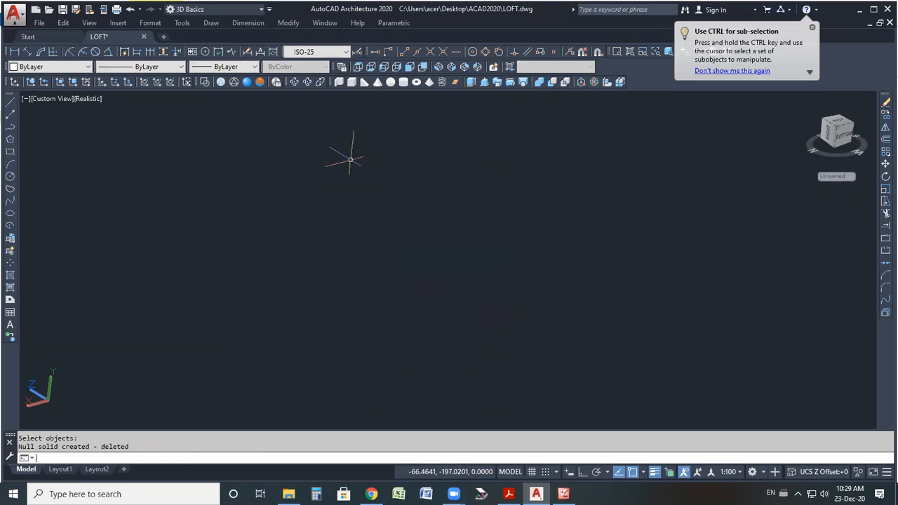
{"action": "key", "text": "Escape"}
{"action": "key", "text": "ctrl+z"}
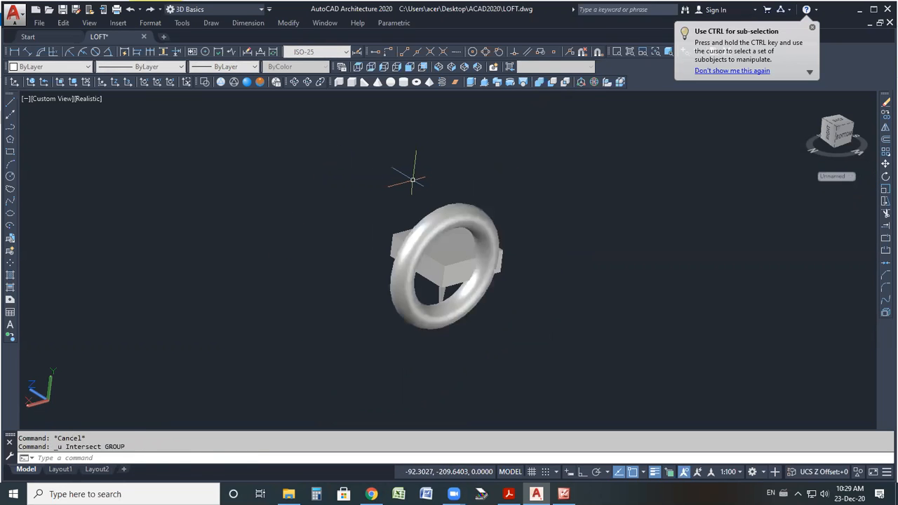
Try the intersection of the solids again with a new selection, then undo it.
{"action": "left_click", "coordinate": [565, 83]}
{"action": "mouse_move", "coordinate": [535, 223]}
{"action": "left_mouse_down"}
{"action": "mouse_move", "coordinate": [440, 351]}
{"action": "mouse_move", "coordinate": [360, 236]}
{"action": "left_mouse_up"}
{"action": "key", "text": "Return"}
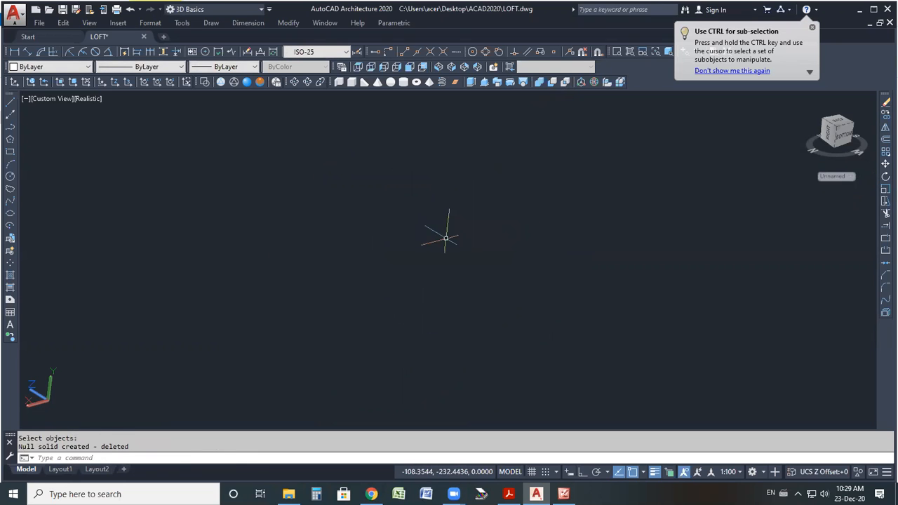
{"action": "key", "text": "ctrl+z"}
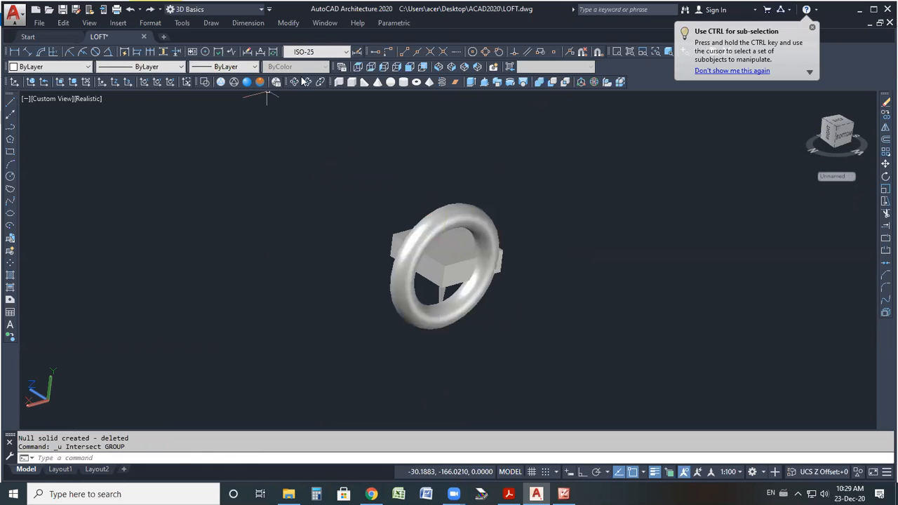
Orbit the view, then intersect the box with the cone.
{"action": "left_click", "coordinate": [307, 82]}
{"action": "left_click_drag", "start_coordinate": [474, 264], "coordinate": [463, 315]}
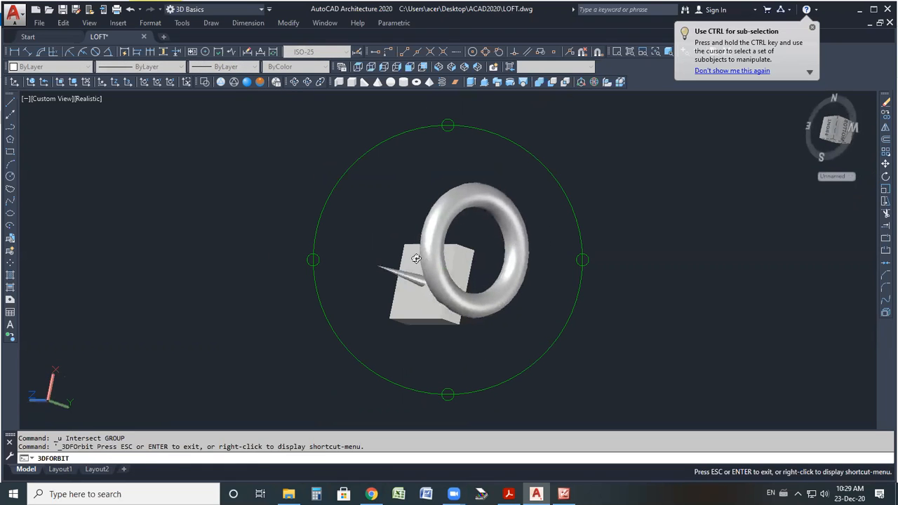
{"action": "key", "text": "Escape"}
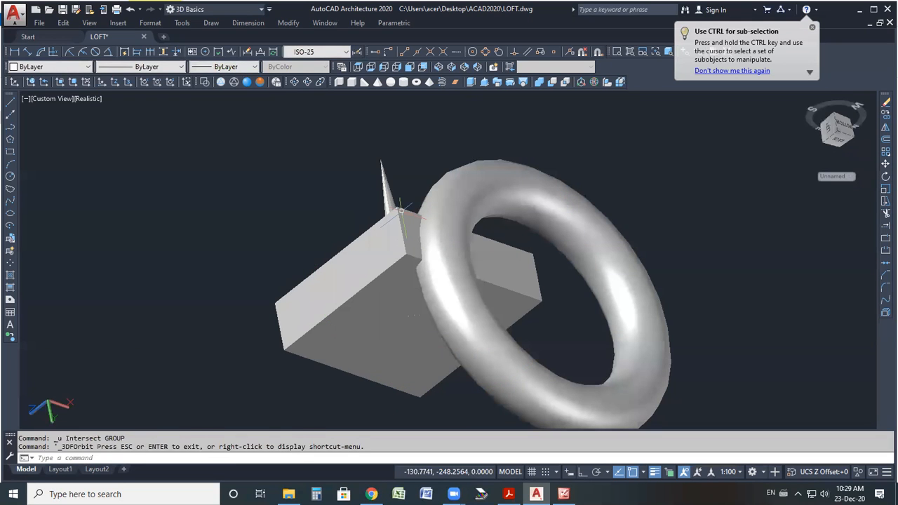
{"action": "left_click", "coordinate": [565, 82]}
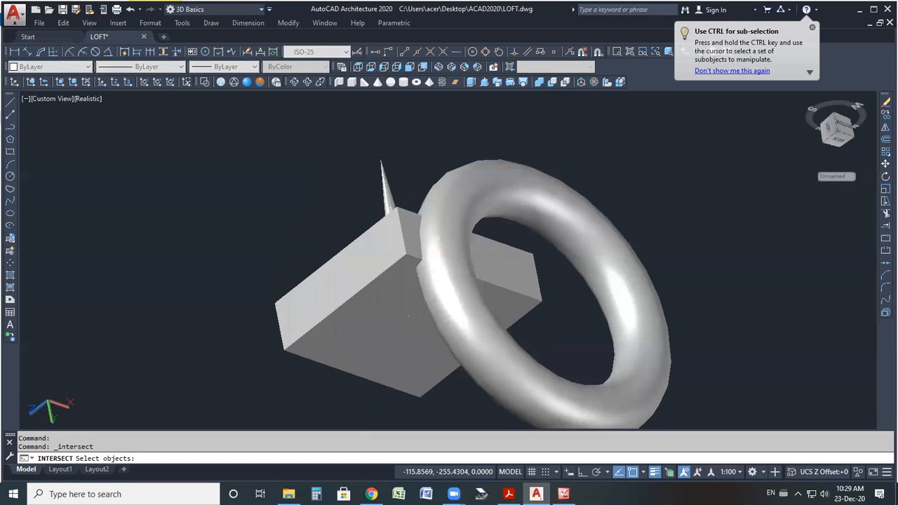
{"action": "left_click", "coordinate": [409, 315]}
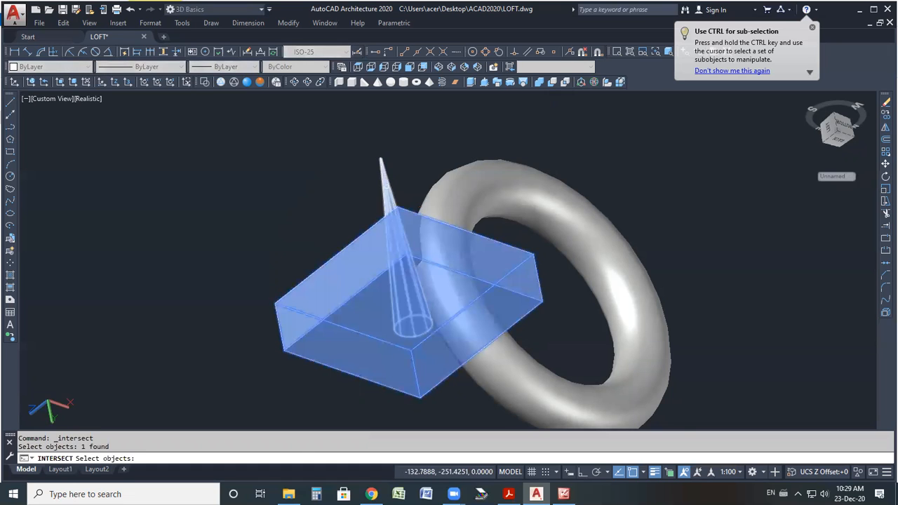
{"action": "left_click", "coordinate": [411, 309]}
{"action": "key", "text": "Return"}
Delete the intersected solid and the torus, then switch to the Top view.
{"action": "scroll", "coordinate": [413, 312], "scroll_direction": "up", "scroll_amount": 3}
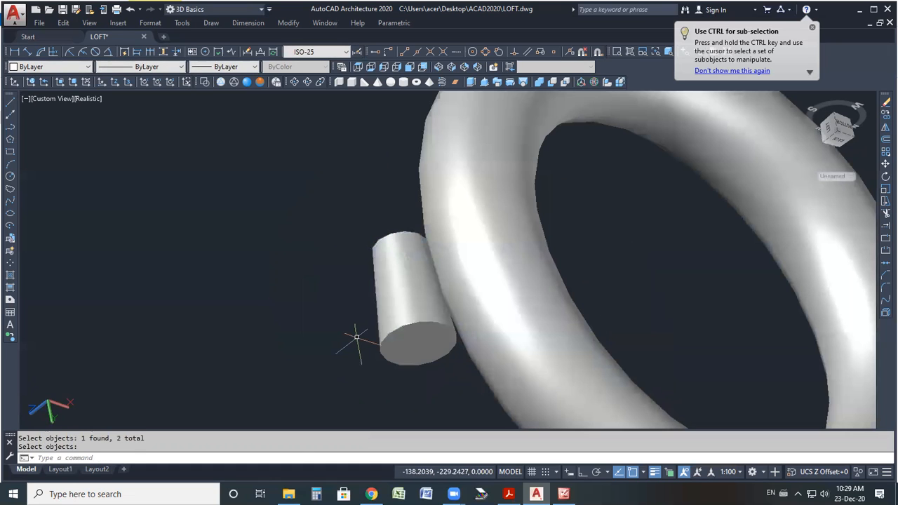
{"action": "left_click", "coordinate": [417, 309]}
{"action": "left_click", "coordinate": [495, 290]}
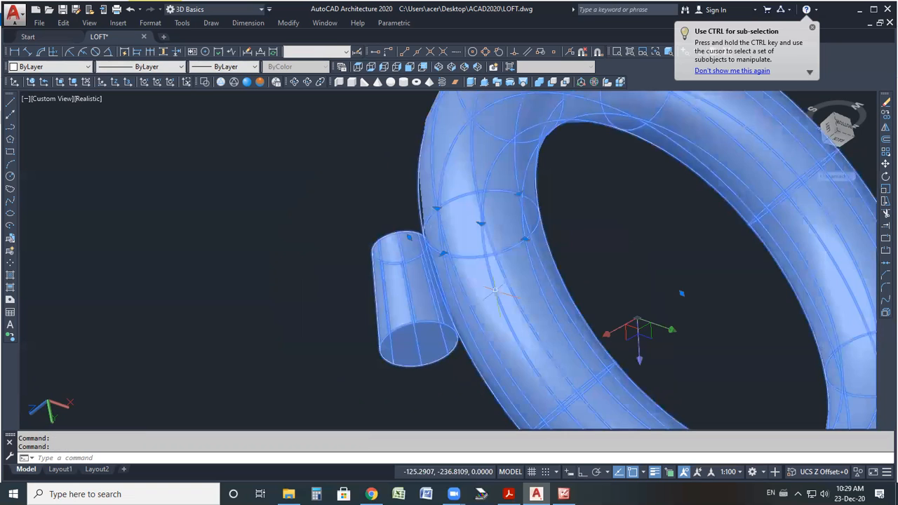
{"action": "key", "text": "Delete"}
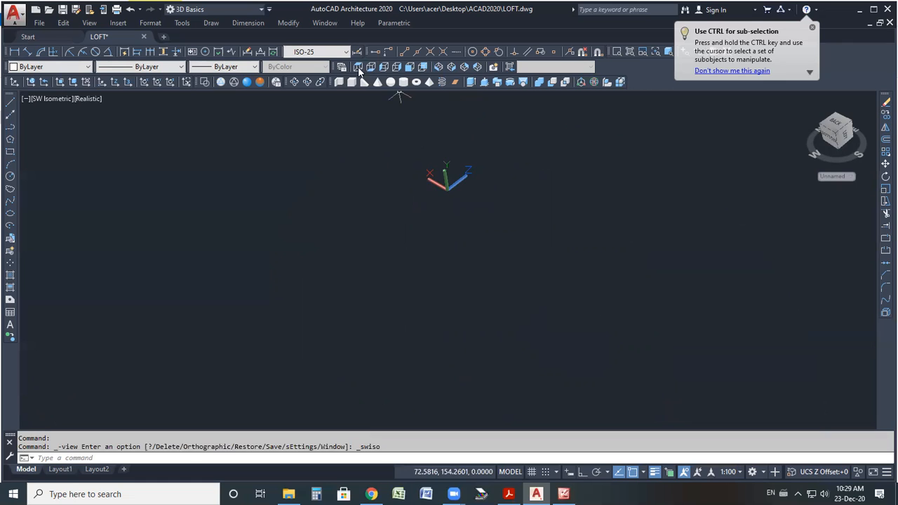
{"action": "left_click", "coordinate": [358, 67]}
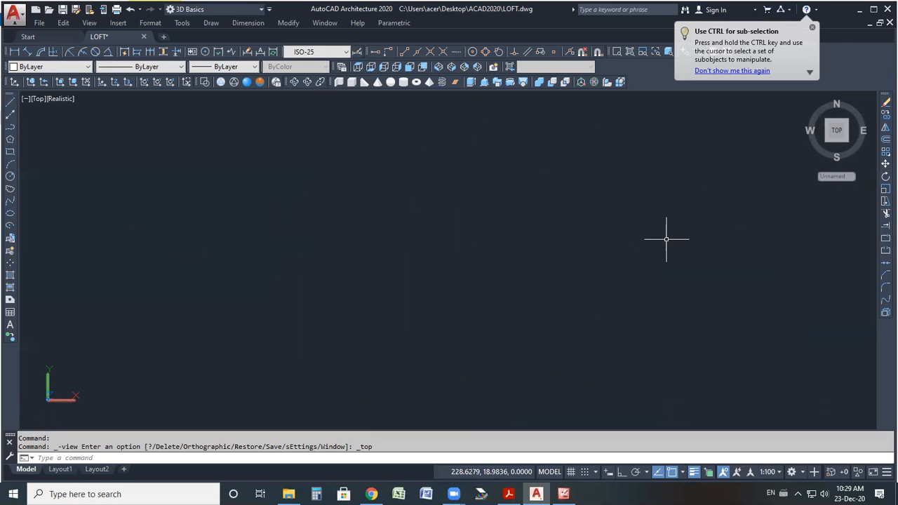
Switch to File Explorer and open the floor plan image 01 from the AUTOCAD FOR CIVIL folder.
{"action": "left_click", "coordinate": [860, 9]}
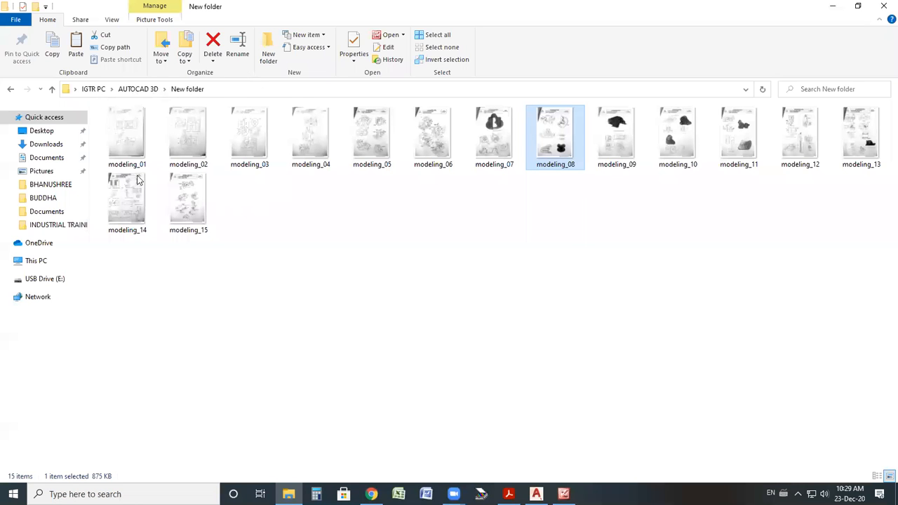
{"action": "double_click", "coordinate": [147, 221]}
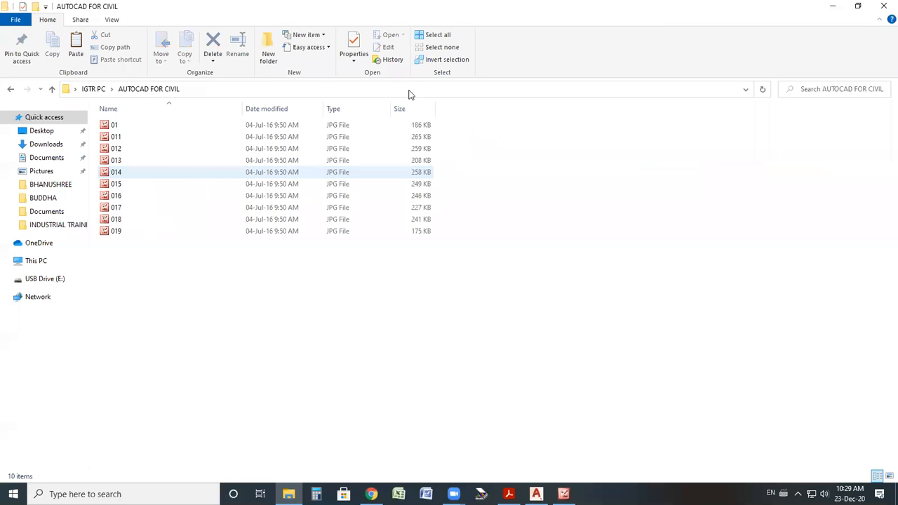
{"action": "left_click", "coordinate": [121, 125]}
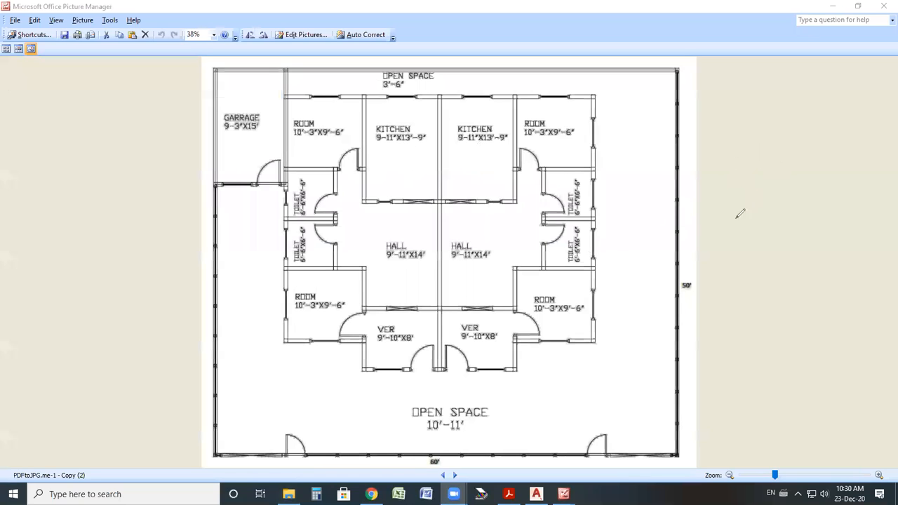
Examine the floor plan's room labels and their dimensions.
{"action": "mouse_move", "coordinate": [754, 210]}
{"action": "left_mouse_down"}
{"action": "mouse_move", "coordinate": [803, 223]}
{"action": "mouse_move", "coordinate": [691, 297]}
{"action": "left_mouse_up"}
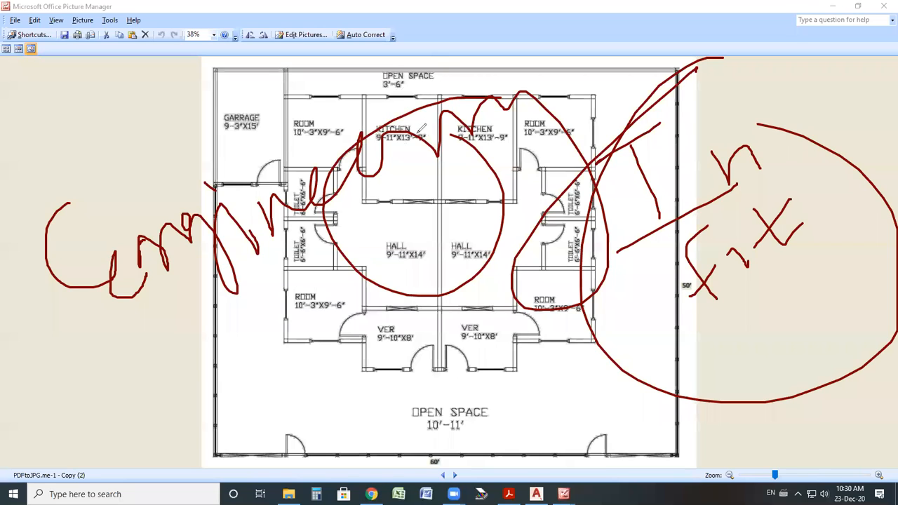
{"action": "key", "text": "e"}
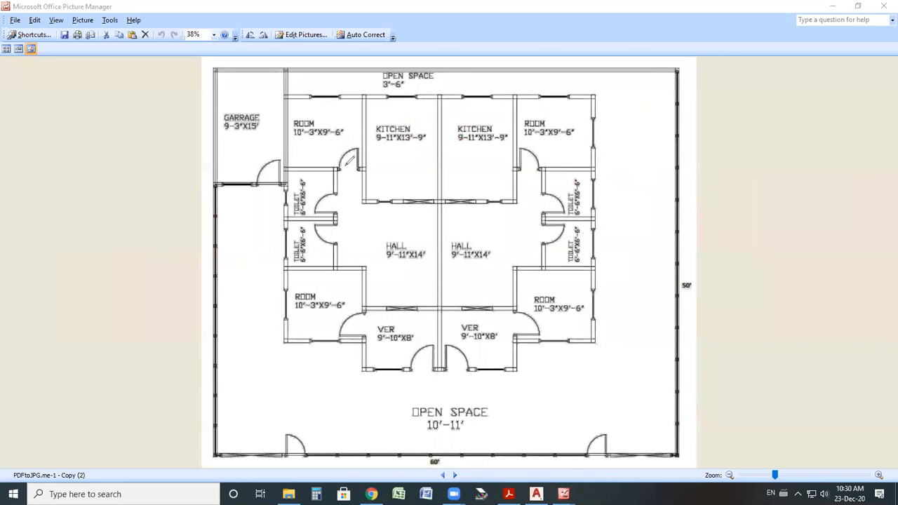
{"action": "mouse_move", "coordinate": [240, 96]}
{"action": "left_mouse_down"}
{"action": "mouse_move", "coordinate": [219, 102]}
{"action": "mouse_move", "coordinate": [232, 139]}
{"action": "mouse_move", "coordinate": [273, 116]}
{"action": "mouse_move", "coordinate": [240, 95]}
{"action": "left_mouse_up"}
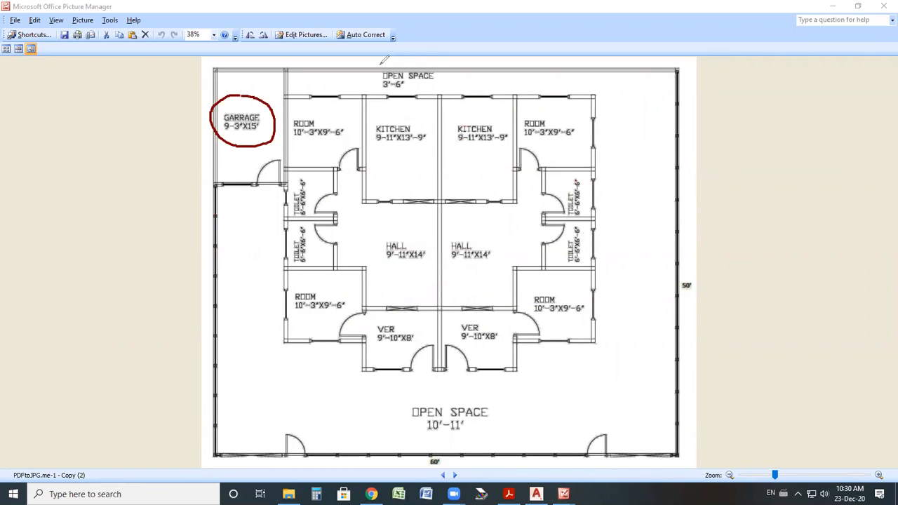
{"action": "left_click_drag", "start_coordinate": [435, 91], "coordinate": [416, 50]}
{"action": "mouse_move", "coordinate": [327, 105]}
{"action": "left_mouse_down"}
{"action": "mouse_move", "coordinate": [301, 112]}
{"action": "mouse_move", "coordinate": [354, 146]}
{"action": "mouse_move", "coordinate": [337, 121]}
{"action": "left_mouse_up"}
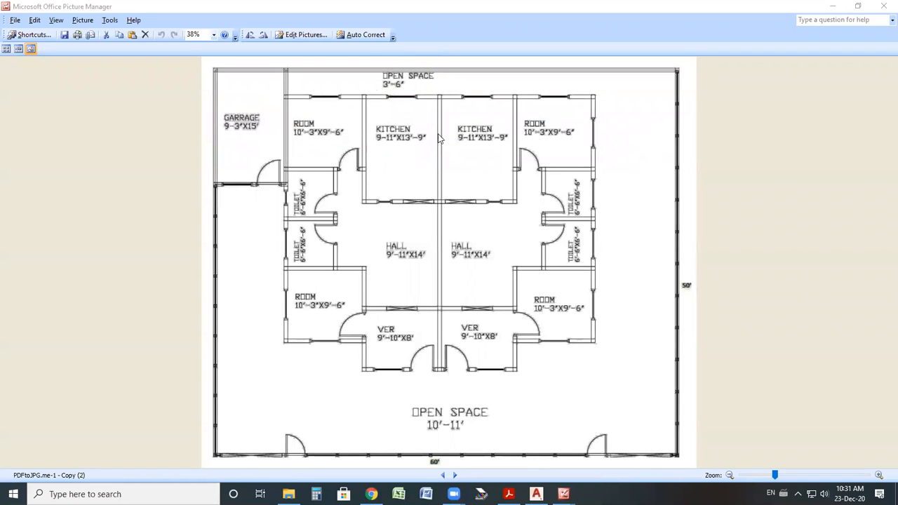
{"action": "left_click", "coordinate": [394, 191]}
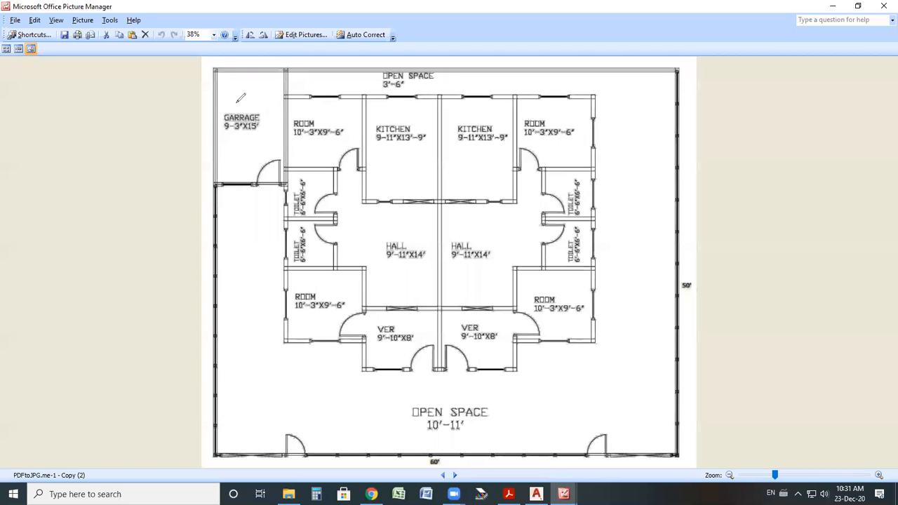
{"action": "left_click_drag", "start_coordinate": [240, 98], "coordinate": [244, 99]}
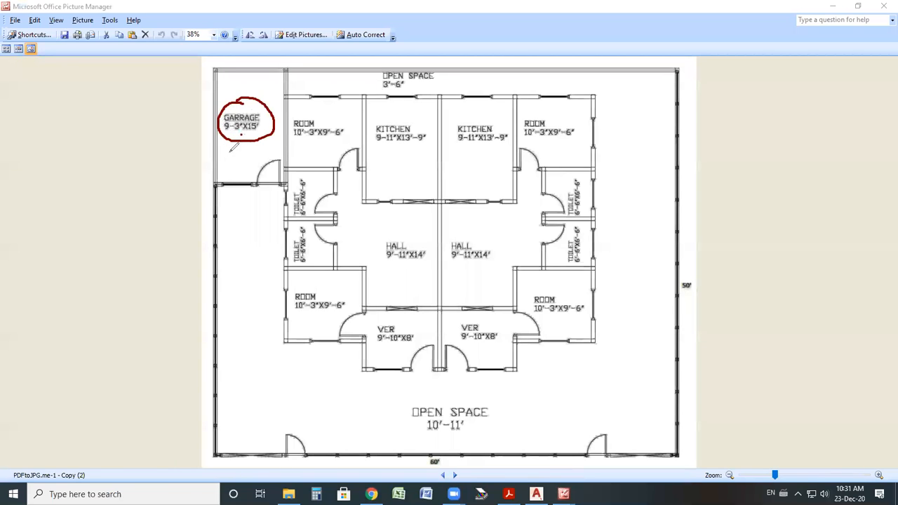
{"action": "mouse_move", "coordinate": [224, 156]}
{"action": "left_mouse_down"}
{"action": "mouse_move", "coordinate": [264, 116]}
{"action": "mouse_move", "coordinate": [247, 118]}
{"action": "mouse_move", "coordinate": [257, 129]}
{"action": "mouse_move", "coordinate": [261, 119]}
{"action": "left_mouse_up"}
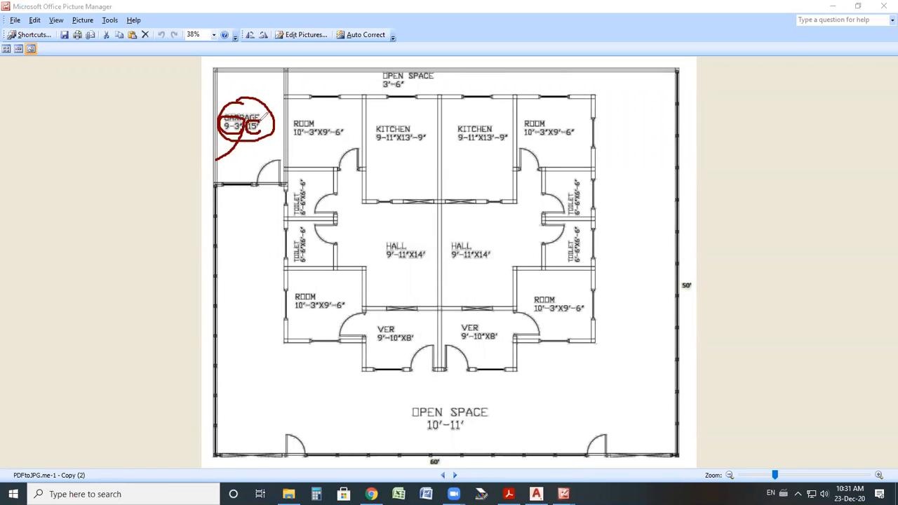
{"action": "left_click_drag", "start_coordinate": [268, 73], "coordinate": [257, 120]}
{"action": "mouse_move", "coordinate": [316, 114]}
{"action": "left_mouse_down"}
{"action": "mouse_move", "coordinate": [293, 130]}
{"action": "mouse_move", "coordinate": [332, 141]}
{"action": "mouse_move", "coordinate": [353, 100]}
{"action": "left_mouse_up"}
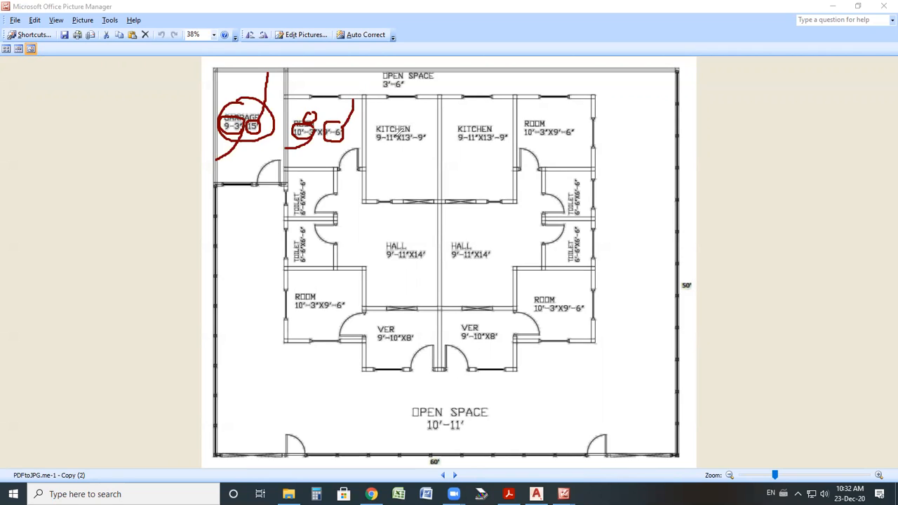
{"action": "mouse_move", "coordinate": [390, 132]}
{"action": "left_mouse_down"}
{"action": "mouse_move", "coordinate": [389, 150]}
{"action": "mouse_move", "coordinate": [365, 152]}
{"action": "left_mouse_up"}
{"action": "mouse_move", "coordinate": [413, 128]}
{"action": "left_mouse_down"}
{"action": "mouse_move", "coordinate": [405, 139]}
{"action": "mouse_move", "coordinate": [426, 143]}
{"action": "mouse_move", "coordinate": [426, 98]}
{"action": "left_mouse_up"}
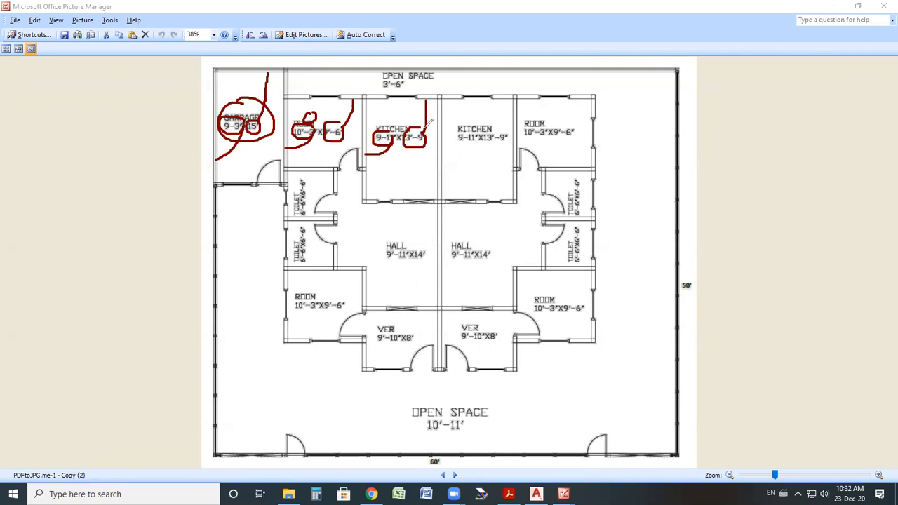
{"action": "left_click_drag", "start_coordinate": [479, 131], "coordinate": [441, 159]}
{"action": "mouse_move", "coordinate": [495, 127]}
{"action": "left_mouse_down"}
{"action": "mouse_move", "coordinate": [505, 129]}
{"action": "mouse_move", "coordinate": [505, 105]}
{"action": "left_mouse_up"}
{"action": "mouse_move", "coordinate": [384, 79]}
{"action": "left_mouse_down"}
{"action": "mouse_move", "coordinate": [382, 90]}
{"action": "mouse_move", "coordinate": [274, 97]}
{"action": "left_mouse_up"}
{"action": "mouse_move", "coordinate": [401, 74]}
{"action": "left_mouse_down"}
{"action": "mouse_move", "coordinate": [409, 80]}
{"action": "mouse_move", "coordinate": [416, 69]}
{"action": "left_mouse_up"}
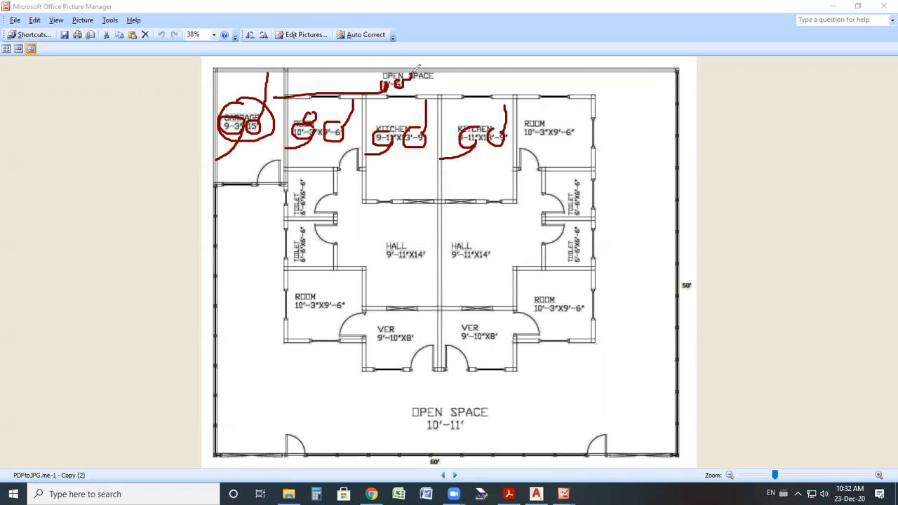
{"action": "mouse_move", "coordinate": [303, 197]}
{"action": "left_mouse_down"}
{"action": "mouse_move", "coordinate": [354, 220]}
{"action": "mouse_move", "coordinate": [471, 149]}
{"action": "left_mouse_up"}
{"action": "left_click_drag", "start_coordinate": [422, 226], "coordinate": [500, 202]}
{"action": "left_click_drag", "start_coordinate": [596, 162], "coordinate": [605, 217]}
{"action": "left_click_drag", "start_coordinate": [647, 144], "coordinate": [661, 205]}
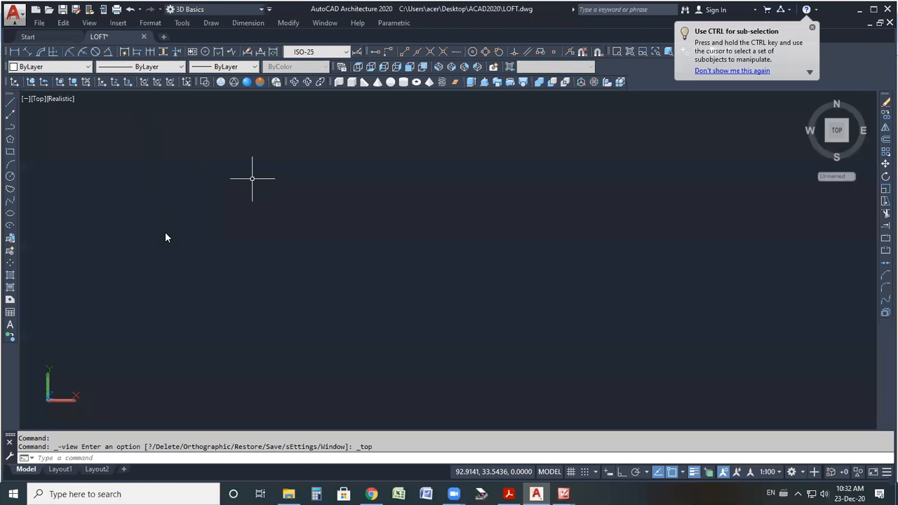
Set the drawing units to Engineering length type with Feet as the insertion scale.
{"action": "left_click", "coordinate": [407, 169]}
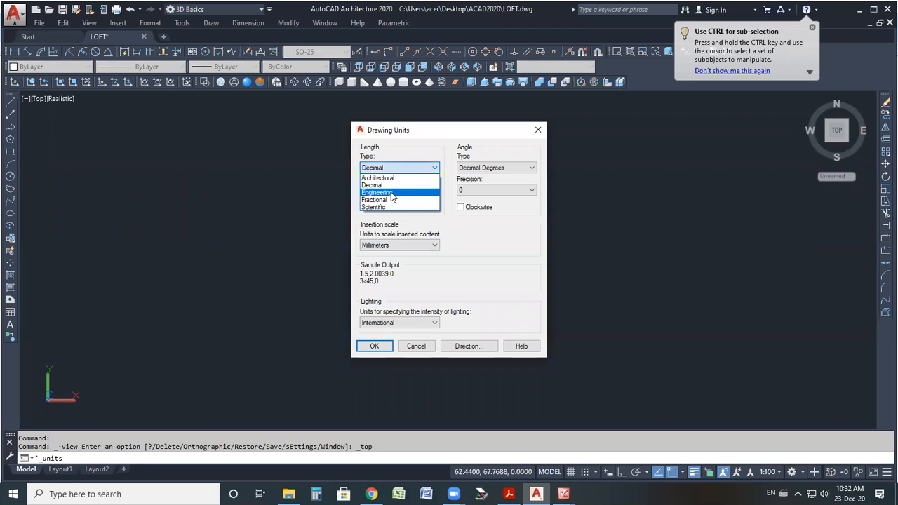
{"action": "left_click", "coordinate": [394, 196]}
{"action": "left_click", "coordinate": [390, 193]}
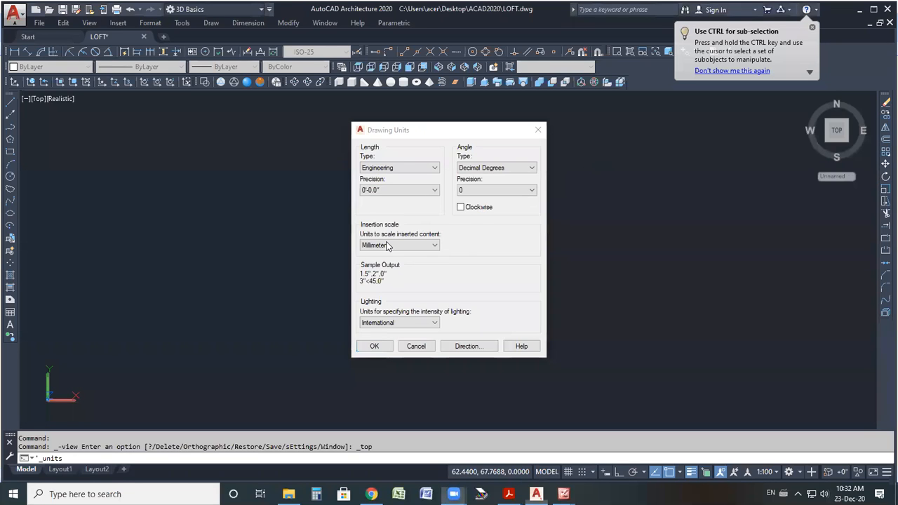
{"action": "left_click", "coordinate": [388, 246]}
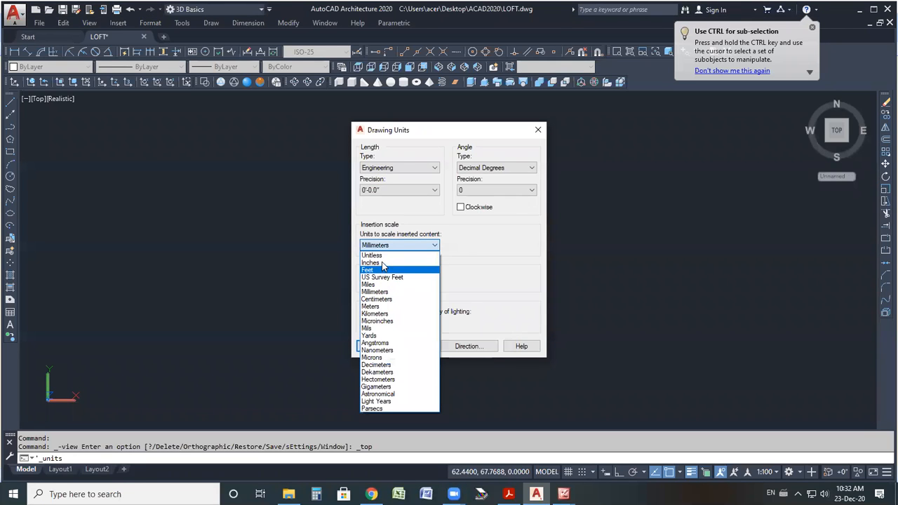
{"action": "left_click", "coordinate": [384, 265]}
{"action": "key", "text": "Return"}
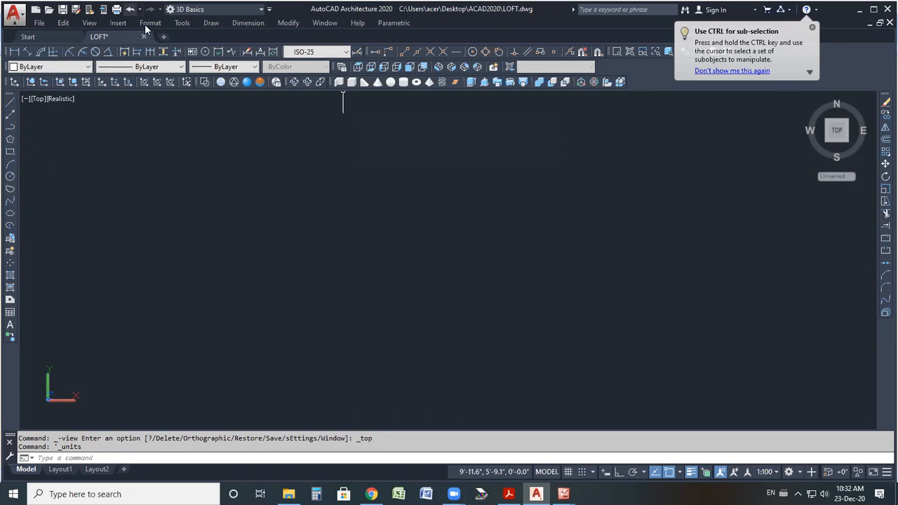
Set the ISO-25 dimension style's primary units to Engineering with 0'-0.00" precision and close the manager.
{"action": "left_click", "coordinate": [149, 23]}
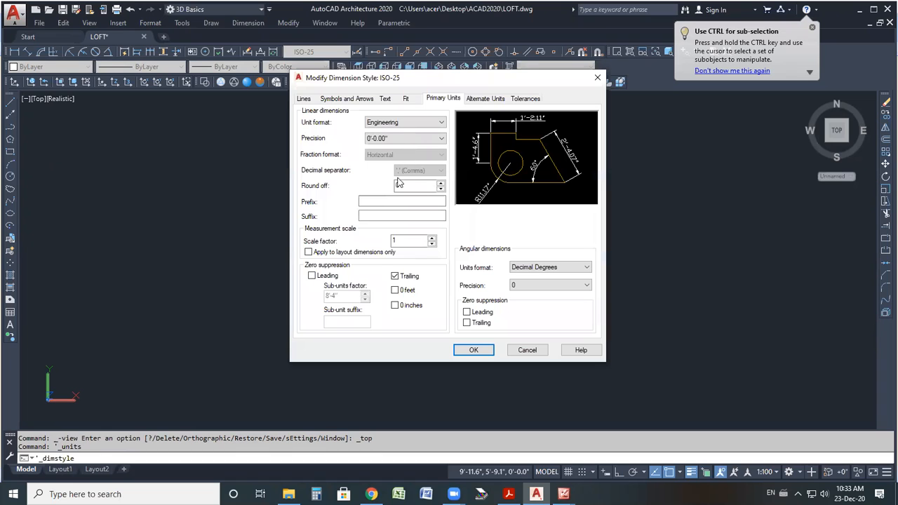
{"action": "left_click", "coordinate": [478, 350]}
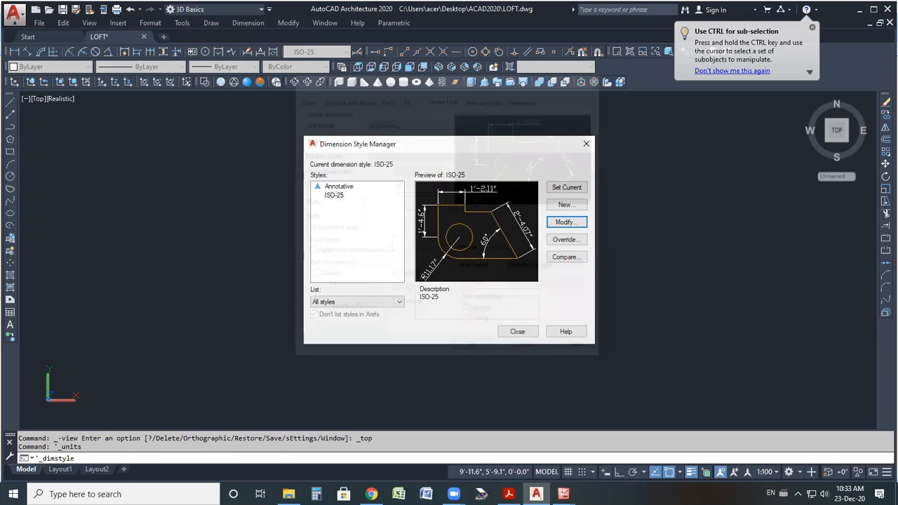
{"action": "left_click", "coordinate": [517, 331]}
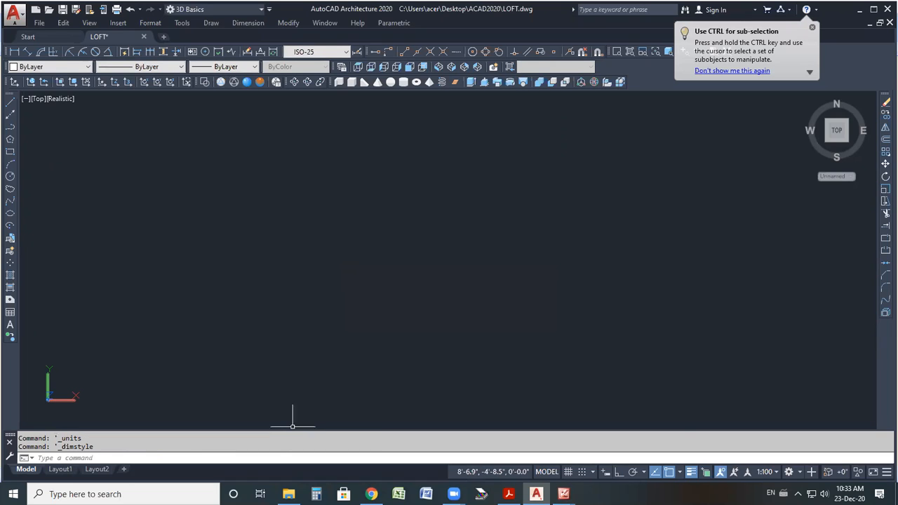
Switch to the floor plan image and examine the plot's overall 50' and 60' dimensions.
{"action": "mouse_move", "coordinate": [564, 494]}
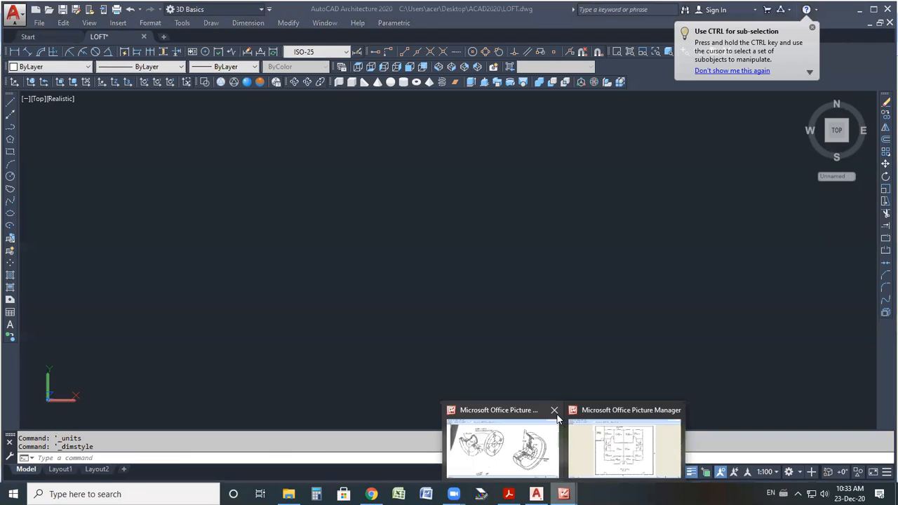
{"action": "left_click", "coordinate": [555, 412]}
{"action": "left_click", "coordinate": [565, 470]}
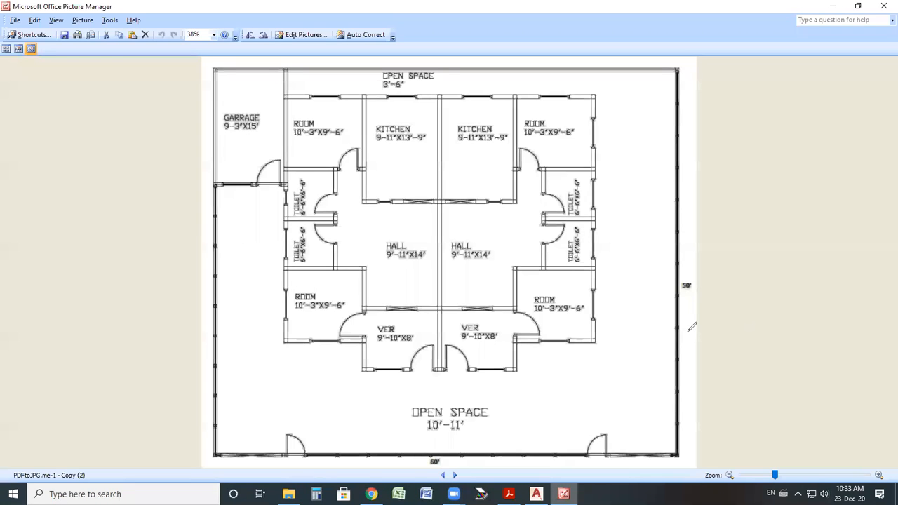
{"action": "left_click_drag", "start_coordinate": [667, 256], "coordinate": [699, 270]}
{"action": "mouse_move", "coordinate": [421, 431]}
{"action": "left_mouse_down"}
{"action": "mouse_move", "coordinate": [448, 421]}
{"action": "mouse_move", "coordinate": [415, 475]}
{"action": "left_mouse_up"}
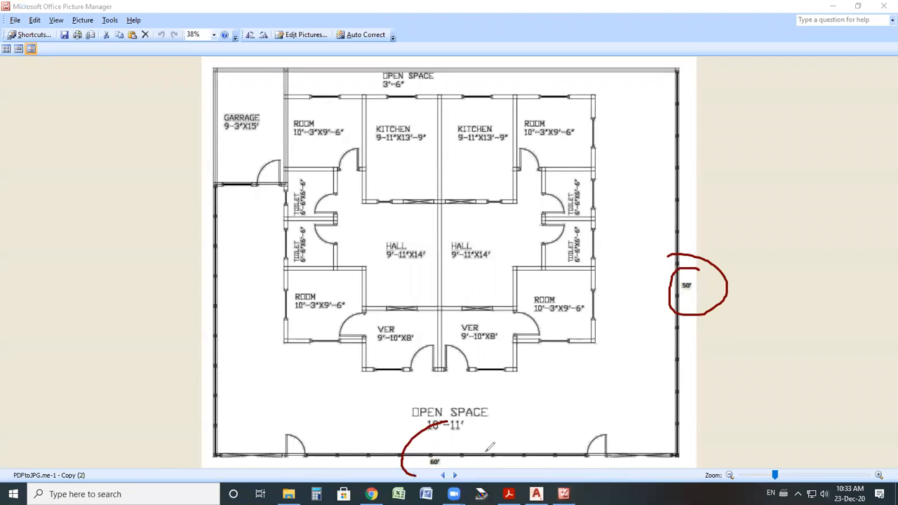
{"action": "mouse_move", "coordinate": [247, 427]}
{"action": "left_mouse_down"}
{"action": "mouse_move", "coordinate": [657, 448]}
{"action": "mouse_move", "coordinate": [683, 99]}
{"action": "mouse_move", "coordinate": [197, 74]}
{"action": "left_mouse_up"}
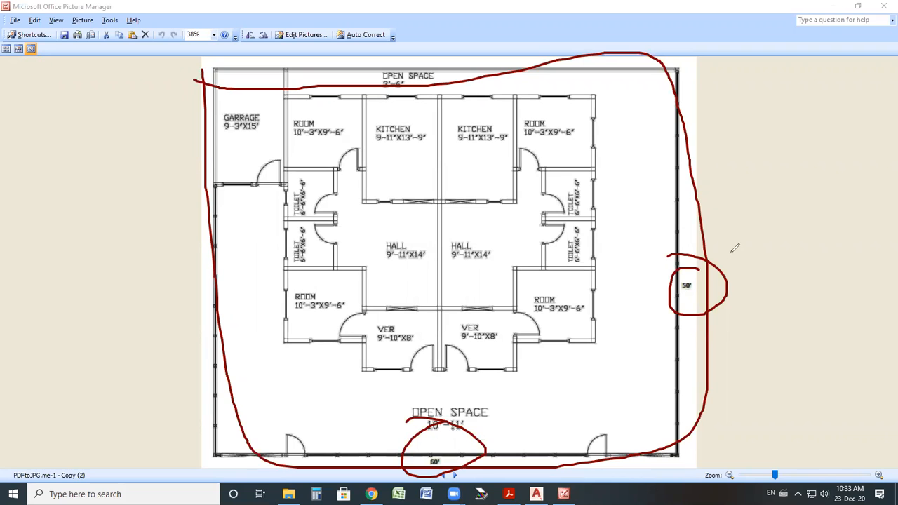
{"action": "key", "text": "ctrl+z"}
{"action": "key", "text": "ctrl+z"}
{"action": "key", "text": "ctrl+z"}
{"action": "key", "text": "Escape"}
Draw a rectangle for the plot boundary using dimensions of 50' length and 60' width.
{"action": "left_click", "coordinate": [537, 494]}
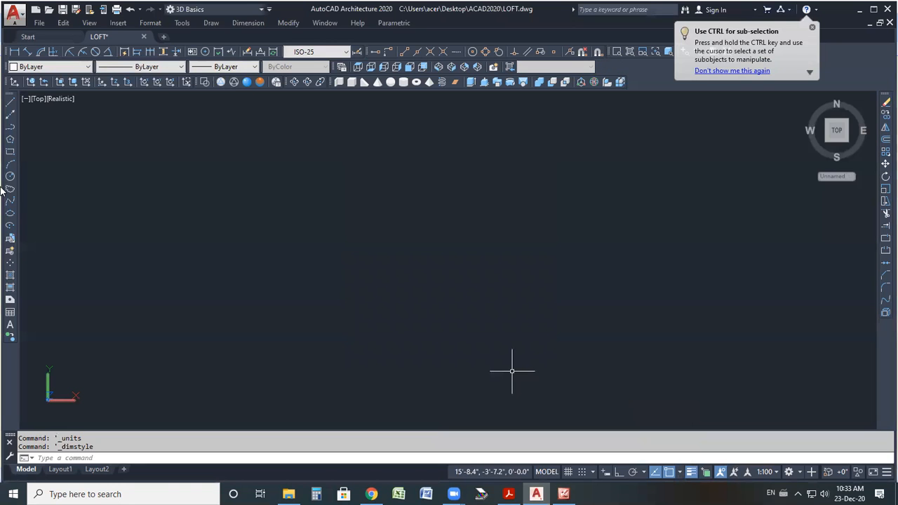
{"action": "left_click", "coordinate": [10, 152]}
{"action": "left_click", "coordinate": [353, 354]}
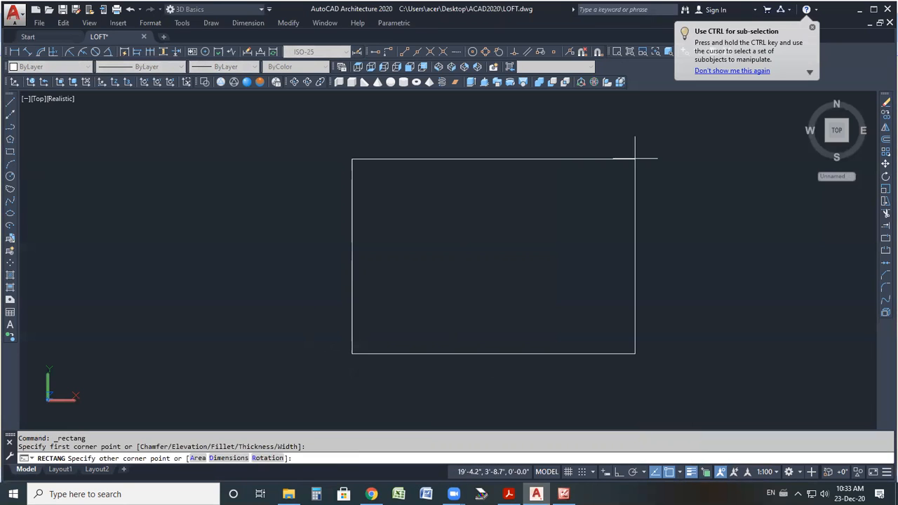
{"action": "type", "text": "d"}
{"action": "key", "text": "Return"}
{"action": "type", "text": "50"}
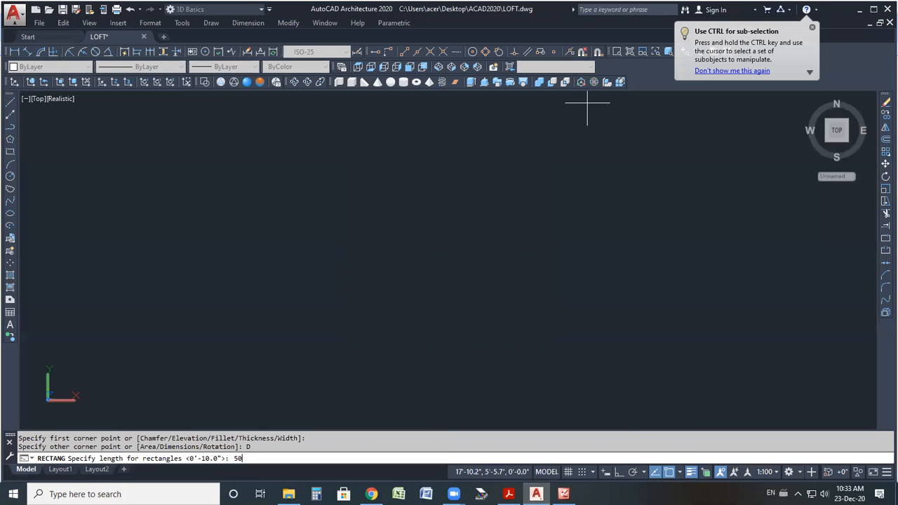
{"action": "type", "text": "'"}
{"action": "key", "text": "Return"}
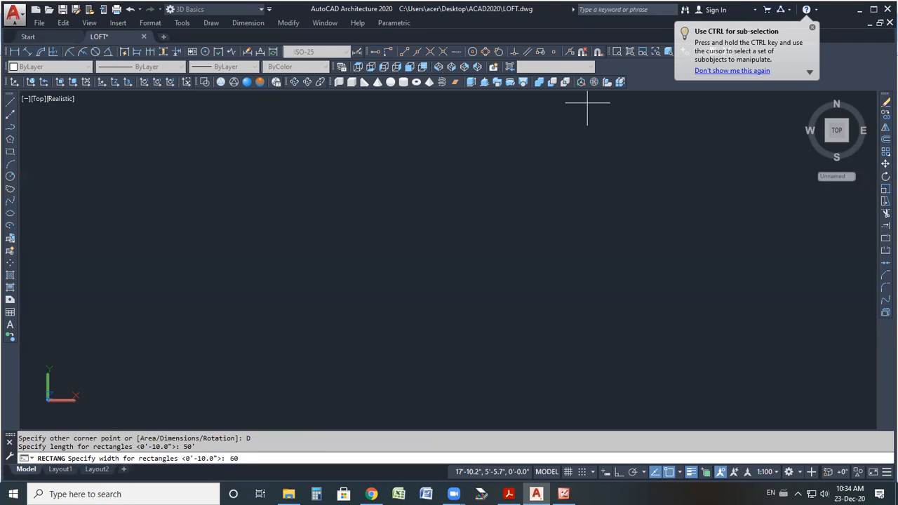
{"action": "key", "text": "Return"}
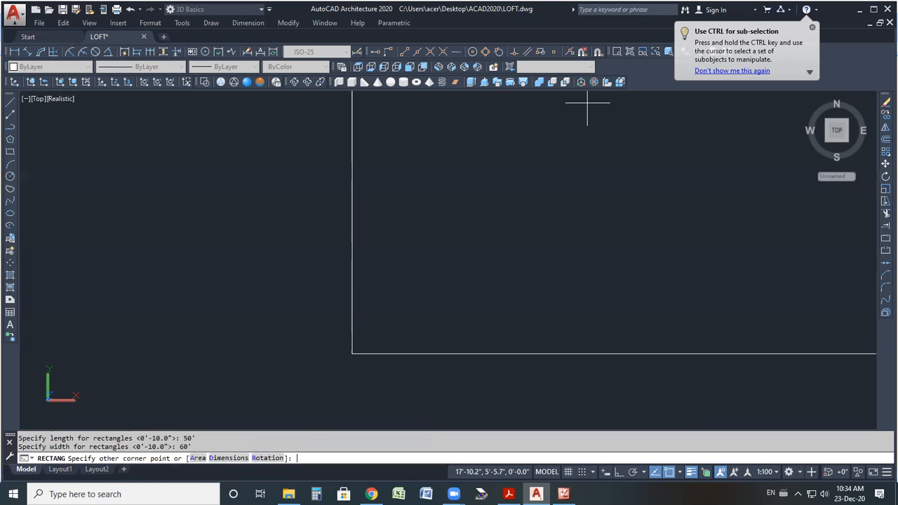
{"action": "left_click", "coordinate": [471, 237]}
{"action": "scroll", "coordinate": [261, 344], "scroll_direction": "down", "scroll_amount": 5}
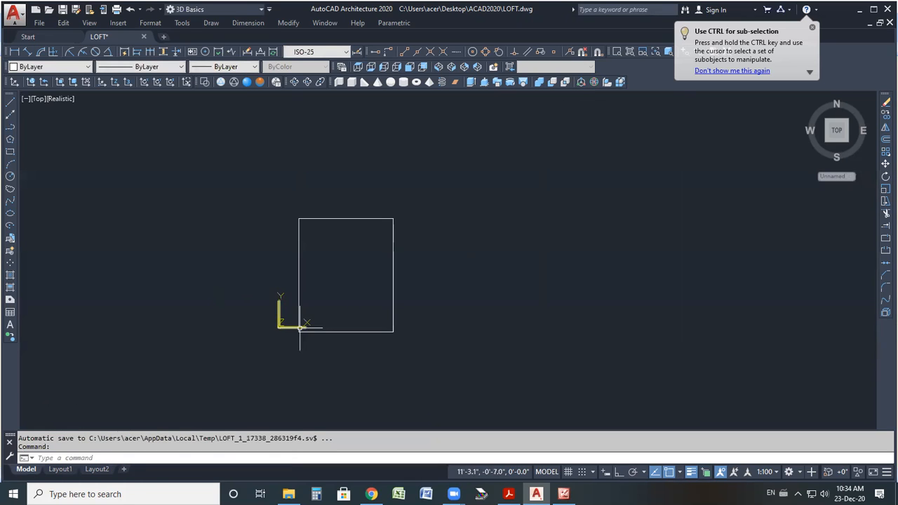
{"action": "middle_click", "coordinate": [300, 328]}
{"action": "middle_click", "coordinate": [300, 328]}
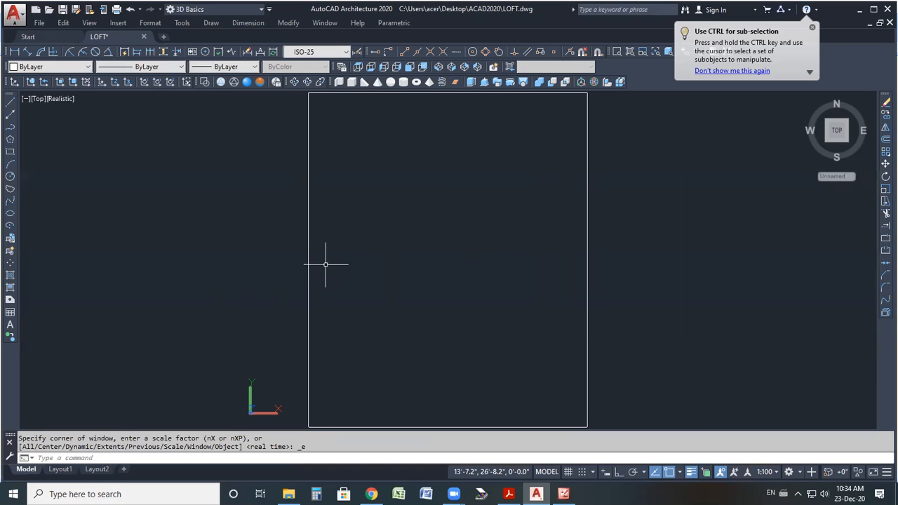
{"action": "left_click", "coordinate": [564, 494]}
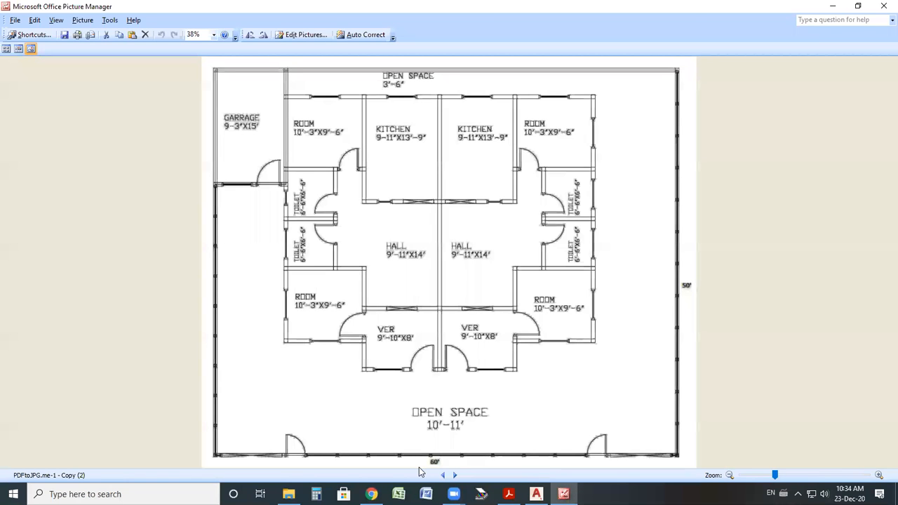
{"action": "key", "text": "alt+Tab"}
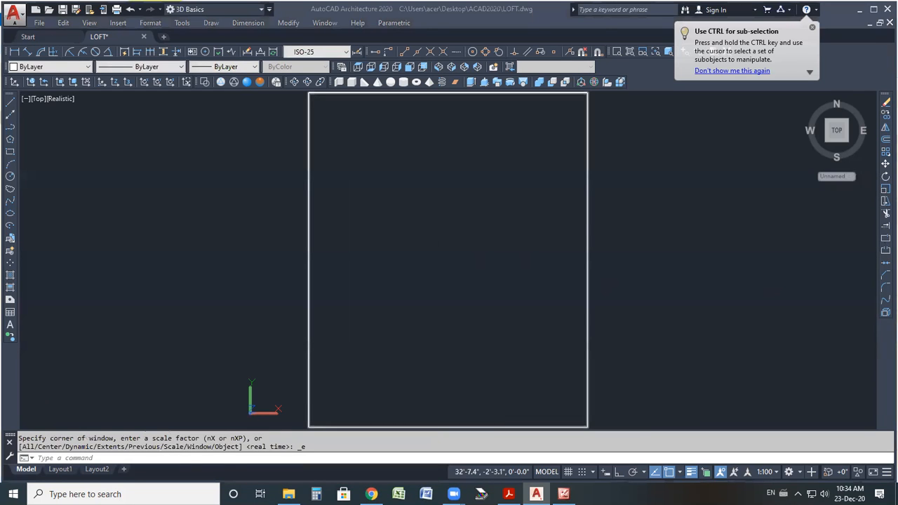
{"action": "scroll", "coordinate": [443, 303], "scroll_direction": "down", "scroll_amount": 5}
{"action": "left_click", "coordinate": [567, 246]}
{"action": "left_click", "coordinate": [386, 318]}
{"action": "middle_click", "coordinate": [444, 286]}
{"action": "middle_click", "coordinate": [445, 286]}
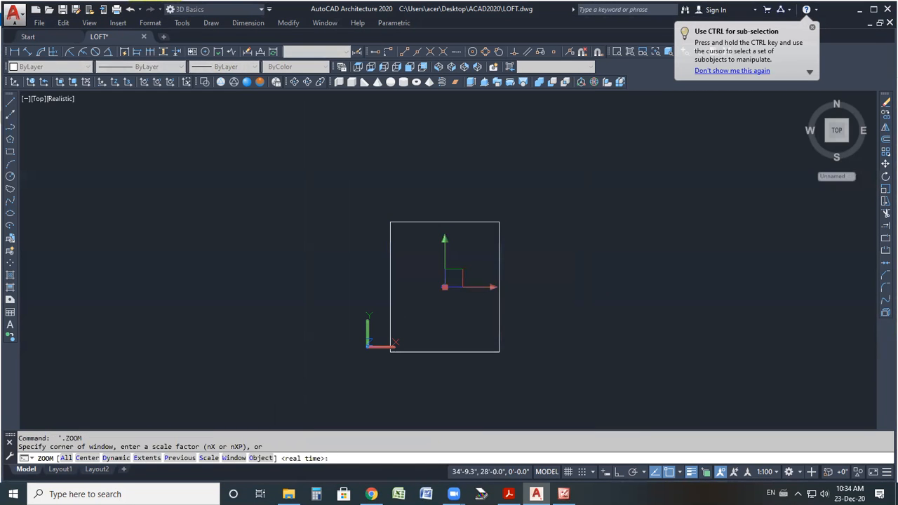
{"action": "left_click", "coordinate": [446, 304]}
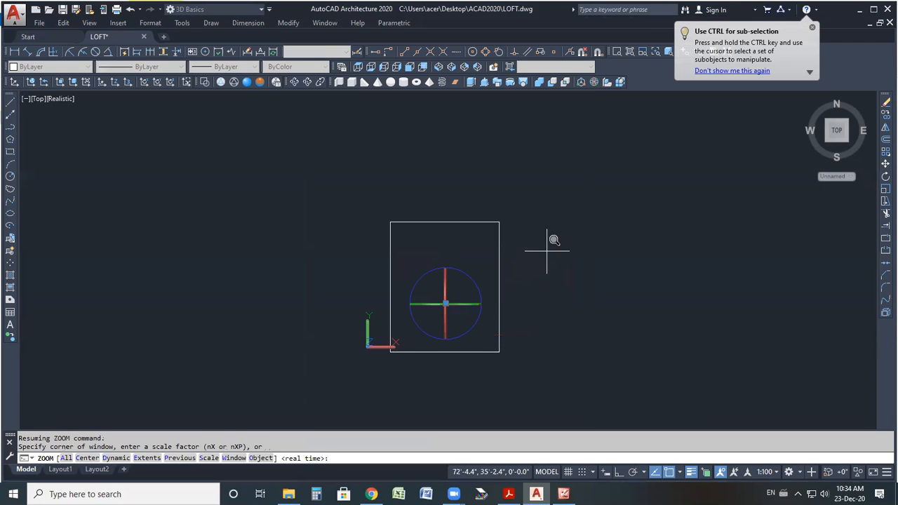
{"action": "key", "text": "Escape"}
{"action": "key", "text": "Escape"}
Rotate the plot rectangle so its 60' side runs horizontally.
{"action": "left_click", "coordinate": [886, 176]}
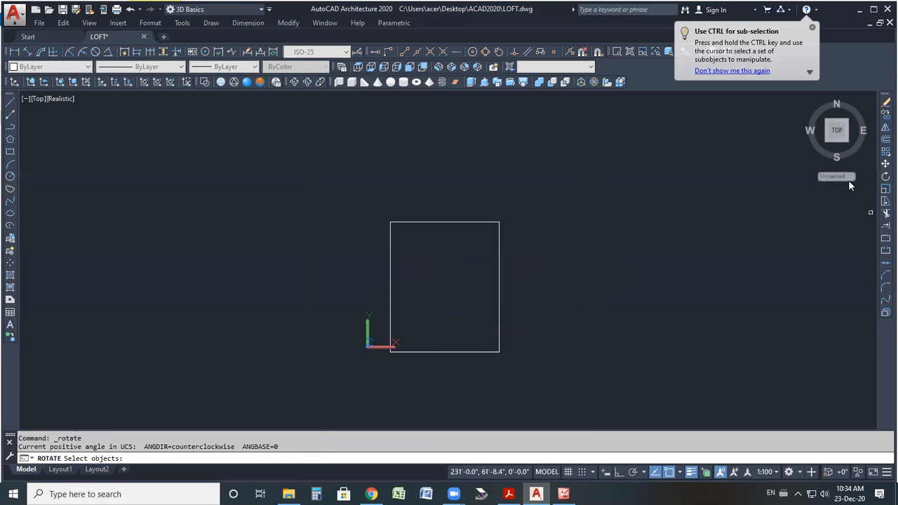
{"action": "left_click", "coordinate": [518, 217]}
{"action": "left_click", "coordinate": [461, 251]}
{"action": "key", "text": "Return"}
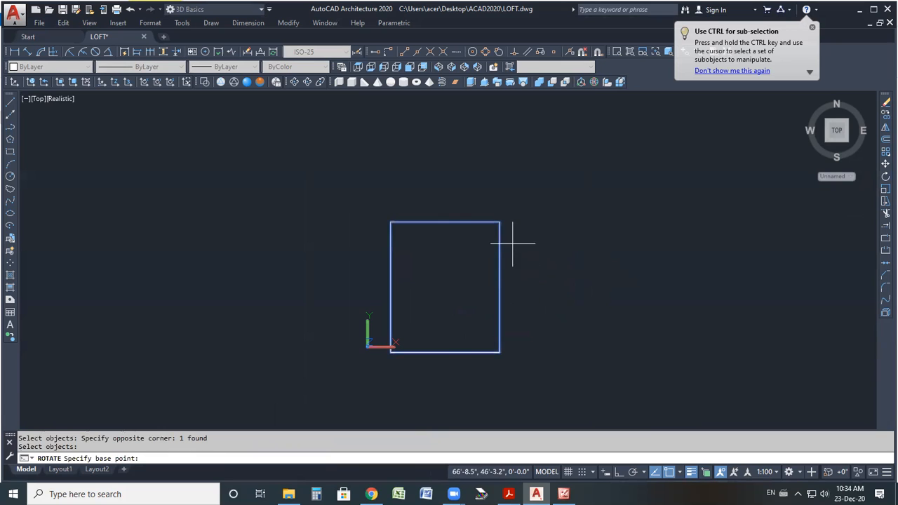
{"action": "left_click", "coordinate": [503, 284]}
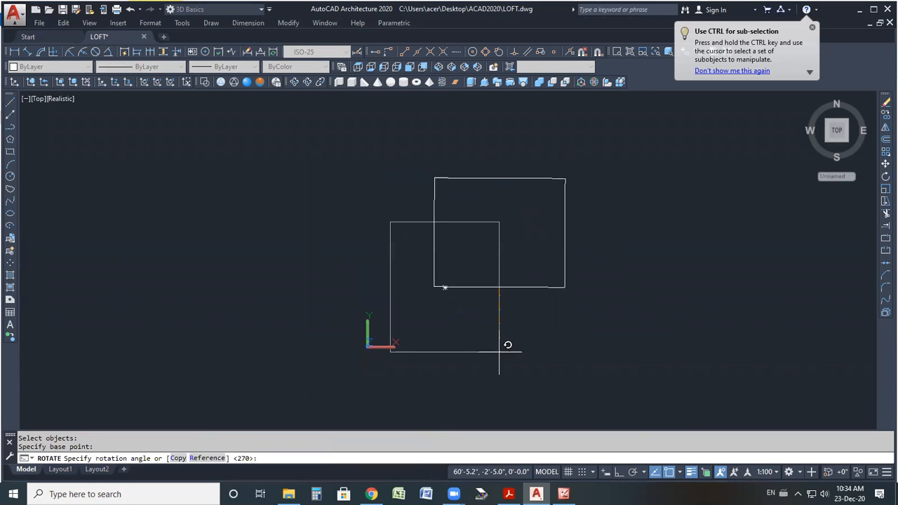
{"action": "scroll", "coordinate": [427, 342], "scroll_direction": "down", "scroll_amount": 4}
{"action": "scroll", "coordinate": [417, 321], "scroll_direction": "up", "scroll_amount": 3}
{"action": "scroll", "coordinate": [455, 318], "scroll_direction": "down", "scroll_amount": 3}
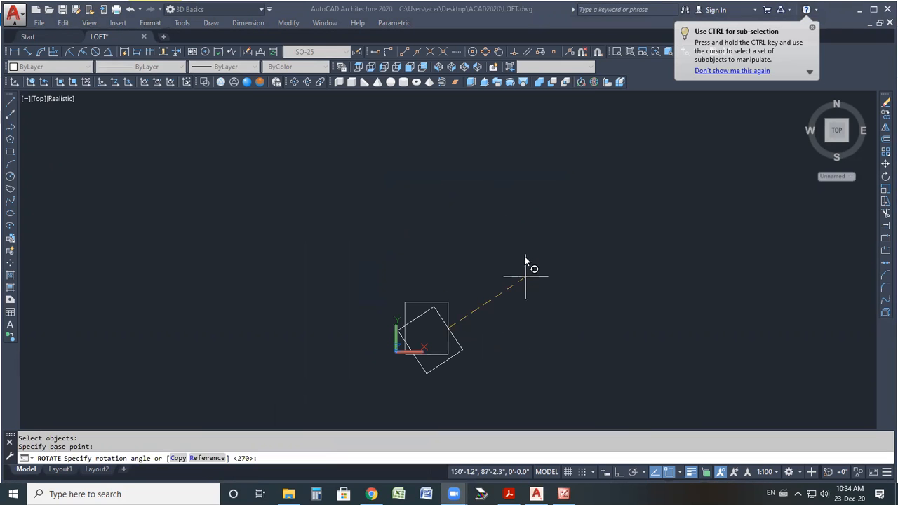
{"action": "left_click", "coordinate": [477, 272]}
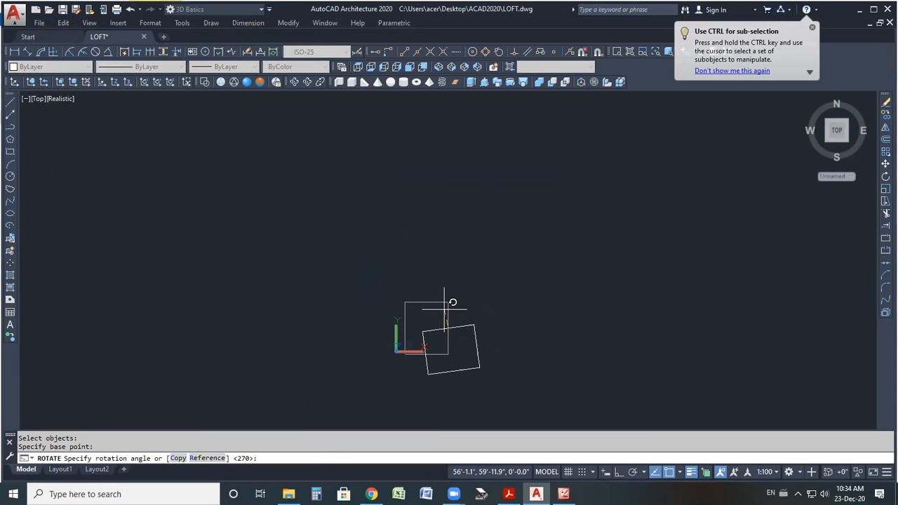
{"action": "left_click", "coordinate": [448, 353]}
{"action": "scroll", "coordinate": [459, 330], "scroll_direction": "up", "scroll_amount": 8}
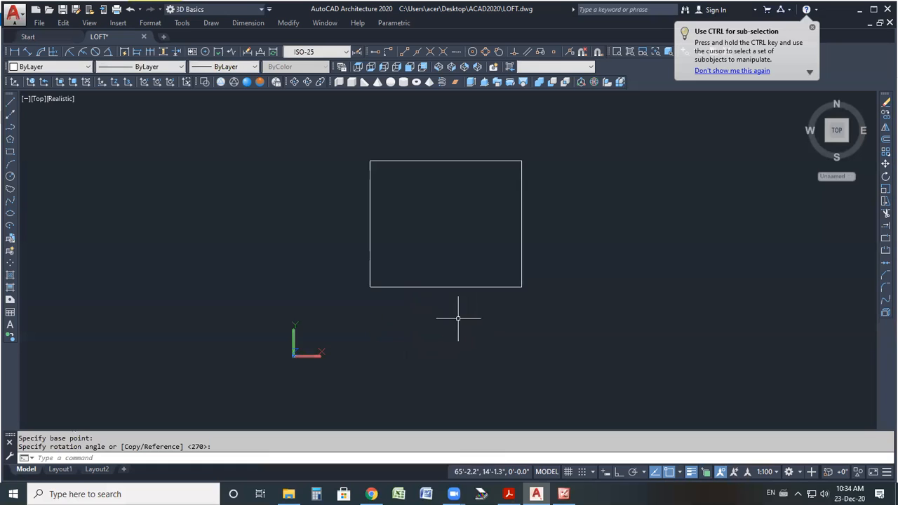
{"action": "scroll", "coordinate": [499, 217], "scroll_direction": "down", "scroll_amount": 2}
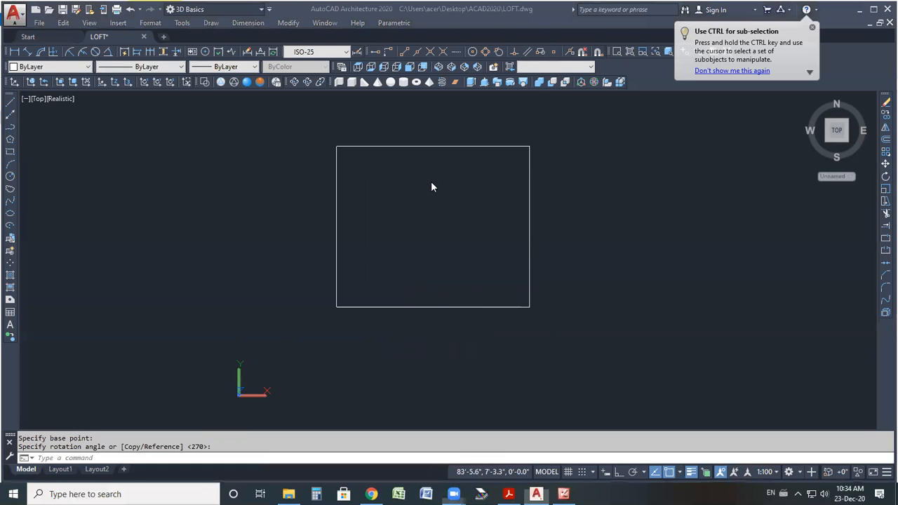
{"action": "scroll", "coordinate": [431, 185], "scroll_direction": "up", "scroll_amount": 1}
{"action": "left_click", "coordinate": [409, 248]}
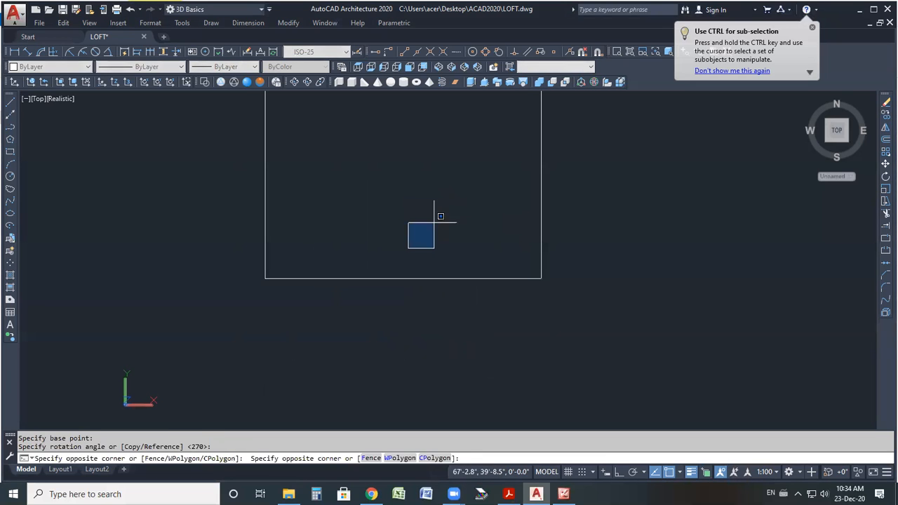
{"action": "left_click", "coordinate": [434, 224]}
{"action": "scroll", "coordinate": [443, 251], "scroll_direction": "down", "scroll_amount": 4}
{"action": "scroll", "coordinate": [435, 157], "scroll_direction": "up", "scroll_amount": 2}
{"action": "scroll", "coordinate": [428, 223], "scroll_direction": "up", "scroll_amount": 2}
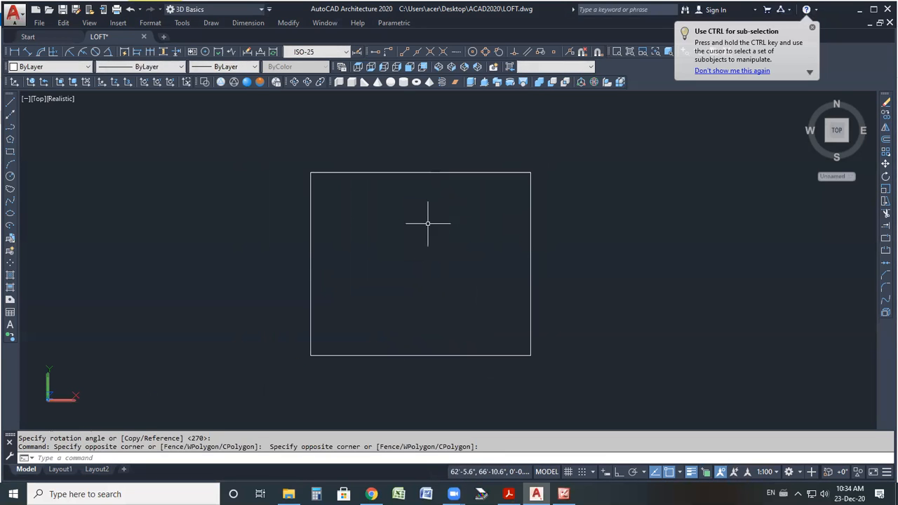
{"action": "scroll", "coordinate": [423, 278], "scroll_direction": "up", "scroll_amount": 2}
{"action": "scroll", "coordinate": [424, 204], "scroll_direction": "down", "scroll_amount": 2}
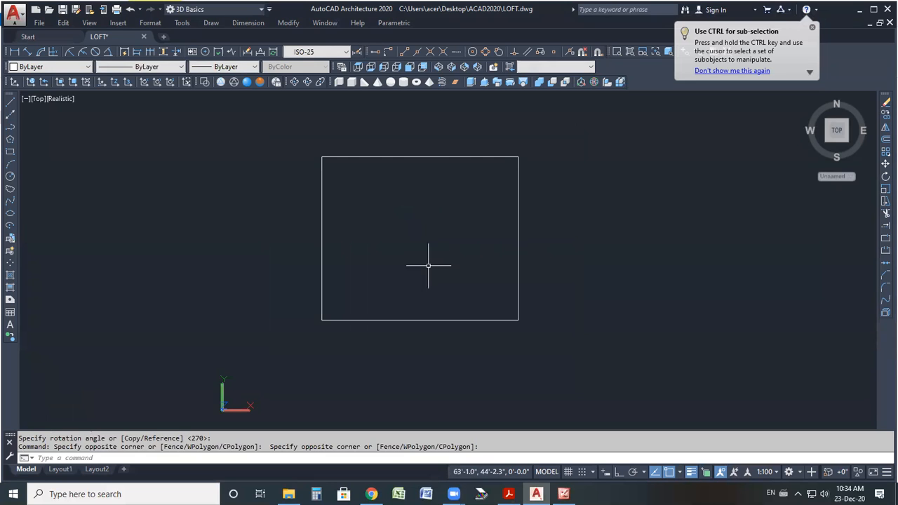
Examine the garage corner and the plot's edge dimensions on the floor plan image.
{"action": "left_click", "coordinate": [566, 491]}
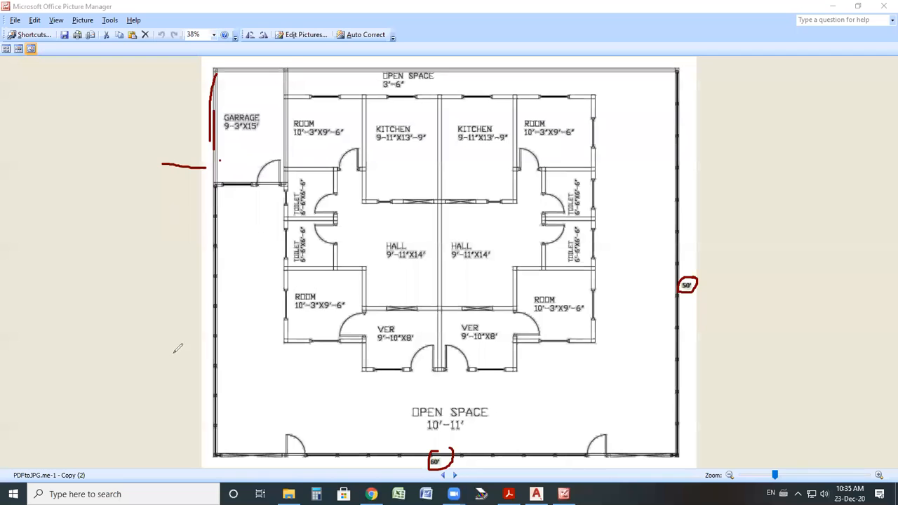
{"action": "left_click_drag", "start_coordinate": [154, 310], "coordinate": [164, 324]}
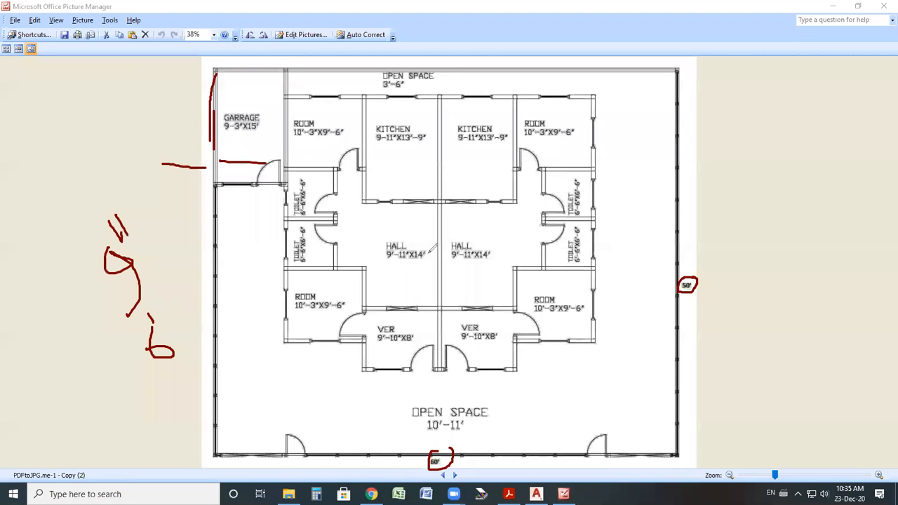
{"action": "mouse_move", "coordinate": [734, 148]}
{"action": "left_mouse_down"}
{"action": "mouse_move", "coordinate": [739, 159]}
{"action": "mouse_move", "coordinate": [734, 149]}
{"action": "left_mouse_up"}
{"action": "mouse_move", "coordinate": [798, 124]}
{"action": "left_mouse_down"}
{"action": "mouse_move", "coordinate": [839, 96]}
{"action": "mouse_move", "coordinate": [806, 168]}
{"action": "mouse_move", "coordinate": [815, 140]}
{"action": "left_mouse_up"}
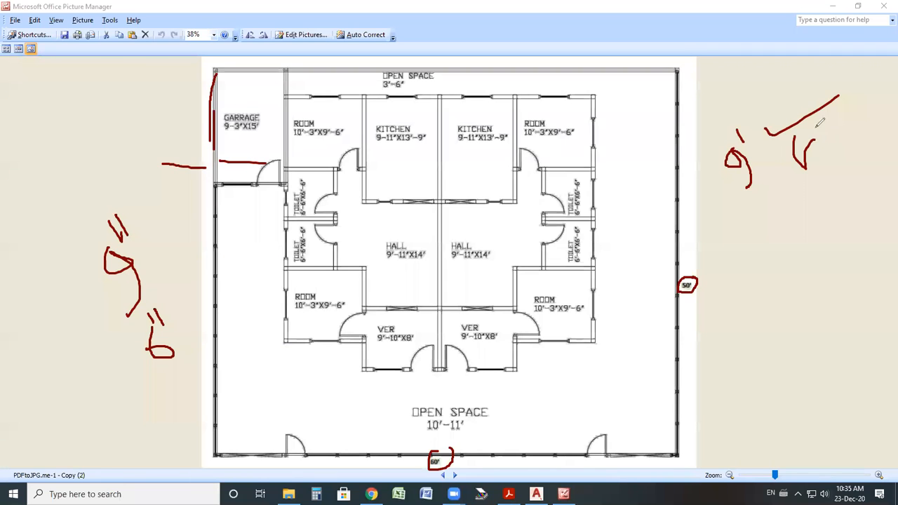
{"action": "mouse_move", "coordinate": [812, 218]}
{"action": "left_mouse_down"}
{"action": "mouse_move", "coordinate": [822, 201]}
{"action": "mouse_move", "coordinate": [828, 241]}
{"action": "mouse_move", "coordinate": [845, 206]}
{"action": "mouse_move", "coordinate": [887, 193]}
{"action": "left_mouse_up"}
{"action": "left_click_drag", "start_coordinate": [830, 275], "coordinate": [886, 230]}
{"action": "left_click_drag", "start_coordinate": [722, 133], "coordinate": [762, 155]}
{"action": "left_click_drag", "start_coordinate": [752, 132], "coordinate": [742, 166]}
{"action": "left_click", "coordinate": [756, 229]}
{"action": "left_click_drag", "start_coordinate": [757, 230], "coordinate": [784, 188]}
{"action": "mouse_move", "coordinate": [676, 164]}
{"action": "left_mouse_down"}
{"action": "mouse_move", "coordinate": [674, 179]}
{"action": "mouse_move", "coordinate": [684, 180]}
{"action": "left_mouse_up"}
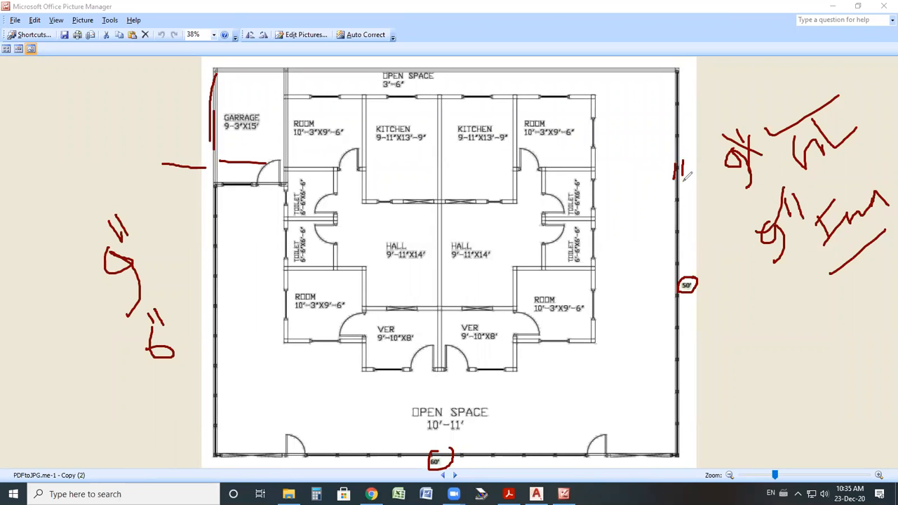
{"action": "left_click_drag", "start_coordinate": [677, 68], "coordinate": [738, 25]}
{"action": "key", "text": "ctrl+z"}
{"action": "key", "text": "ctrl+z"}
{"action": "key", "text": "ctrl+z"}
{"action": "key", "text": "ctrl+z"}
{"action": "key", "text": "ctrl+z"}
{"action": "key", "text": "ctrl+z"}
{"action": "key", "text": "ctrl+z"}
{"action": "key", "text": "ctrl+z"}
{"action": "key", "text": "ctrl+z"}
{"action": "key", "text": "ctrl+z"}
{"action": "key", "text": "ctrl+z"}
{"action": "key", "text": "ctrl+z"}
{"action": "key", "text": "ctrl+z"}
{"action": "key", "text": "ctrl+z"}
{"action": "key", "text": "ctrl+z"}
{"action": "key", "text": "ctrl+z"}
{"action": "key", "text": "ctrl+z"}
{"action": "key", "text": "ctrl+z"}
{"action": "key", "text": "ctrl+z"}
{"action": "key", "text": "ctrl+z"}
{"action": "key", "text": "ctrl+z"}
{"action": "key", "text": "ctrl+z"}
{"action": "key", "text": "ctrl+z"}
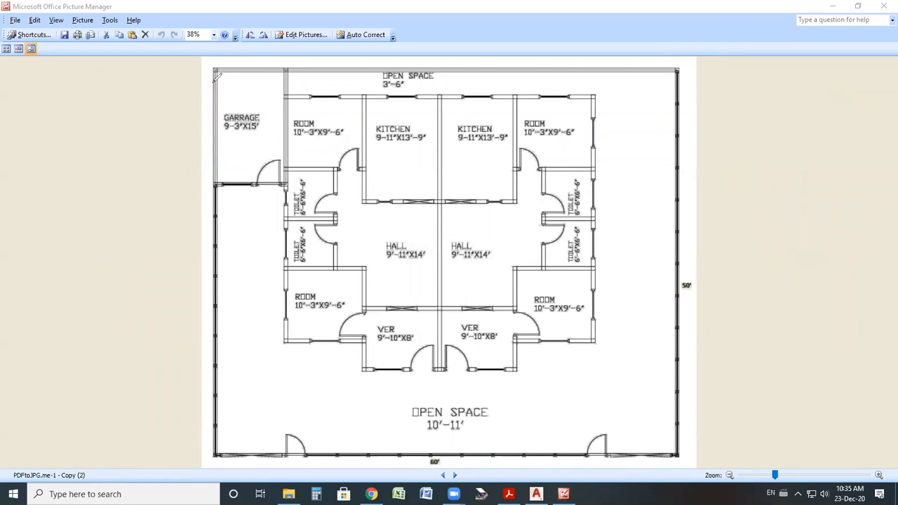
Examine the open space strip along the plot's top and side edges on the floor plan image.
{"action": "left_click_drag", "start_coordinate": [216, 65], "coordinate": [411, 56]}
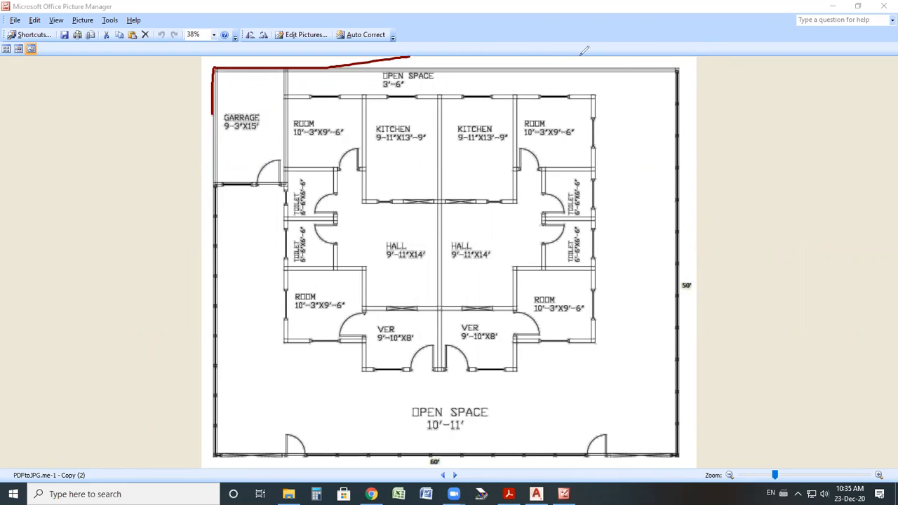
{"action": "left_click_drag", "start_coordinate": [699, 63], "coordinate": [679, 82]}
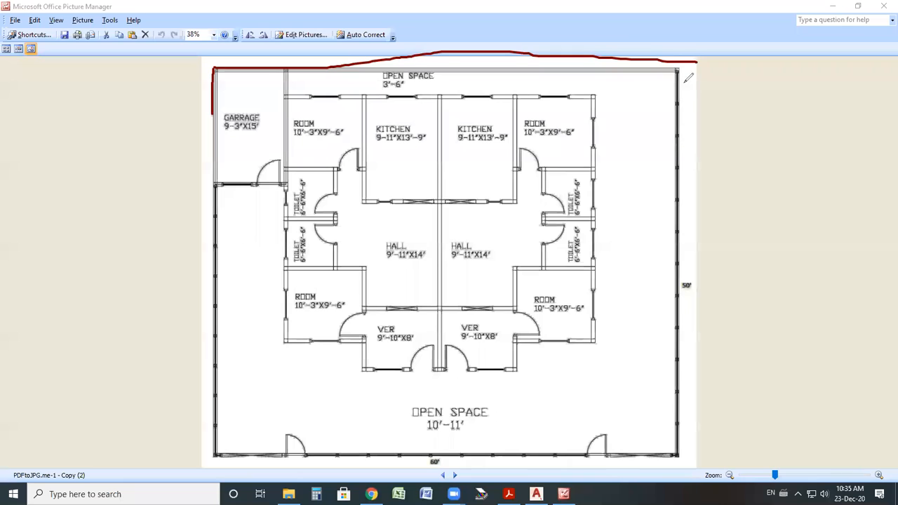
{"action": "left_click_drag", "start_coordinate": [457, 33], "coordinate": [463, 51]}
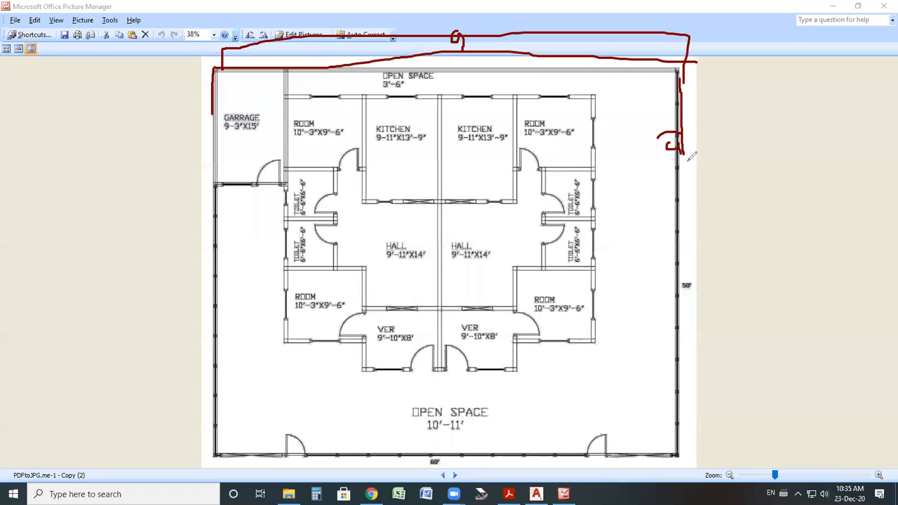
{"action": "mouse_move", "coordinate": [692, 155]}
{"action": "left_mouse_down"}
{"action": "mouse_move", "coordinate": [693, 193]}
{"action": "mouse_move", "coordinate": [680, 202]}
{"action": "mouse_move", "coordinate": [700, 177]}
{"action": "left_mouse_up"}
{"action": "mouse_move", "coordinate": [733, 143]}
{"action": "left_mouse_down"}
{"action": "mouse_move", "coordinate": [724, 171]}
{"action": "mouse_move", "coordinate": [736, 164]}
{"action": "left_mouse_up"}
{"action": "left_click", "coordinate": [746, 162]}
{"action": "mouse_move", "coordinate": [774, 129]}
{"action": "left_mouse_down"}
{"action": "mouse_move", "coordinate": [762, 140]}
{"action": "mouse_move", "coordinate": [779, 173]}
{"action": "left_mouse_up"}
{"action": "left_click_drag", "start_coordinate": [807, 102], "coordinate": [817, 133]}
{"action": "mouse_move", "coordinate": [737, 134]}
{"action": "left_mouse_down"}
{"action": "mouse_move", "coordinate": [748, 193]}
{"action": "mouse_move", "coordinate": [778, 128]}
{"action": "left_mouse_up"}
{"action": "left_click_drag", "start_coordinate": [690, 205], "coordinate": [754, 201]}
{"action": "mouse_move", "coordinate": [687, 267]}
{"action": "left_mouse_down"}
{"action": "mouse_move", "coordinate": [730, 261]}
{"action": "mouse_move", "coordinate": [707, 270]}
{"action": "left_mouse_up"}
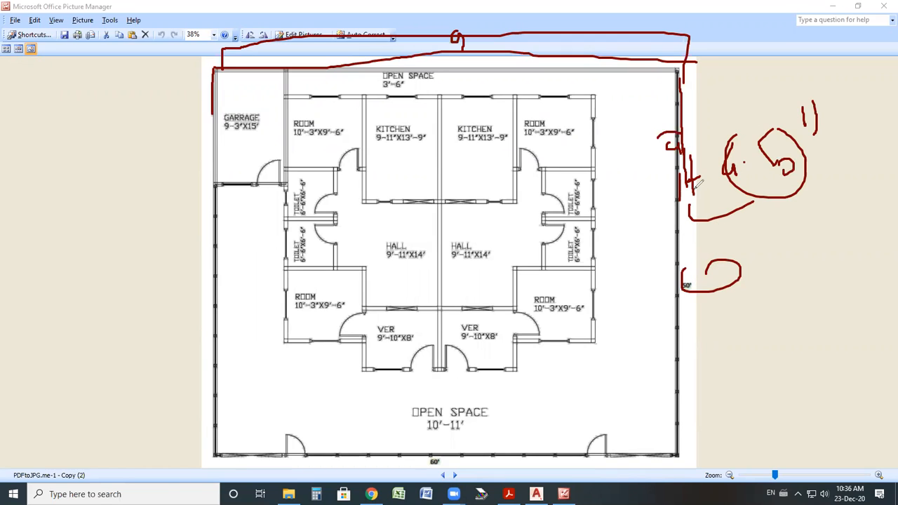
{"action": "left_click_drag", "start_coordinate": [680, 176], "coordinate": [677, 235]}
{"action": "left_click_drag", "start_coordinate": [659, 191], "coordinate": [664, 264]}
{"action": "left_click_drag", "start_coordinate": [679, 223], "coordinate": [655, 228]}
{"action": "left_click_drag", "start_coordinate": [657, 188], "coordinate": [678, 186]}
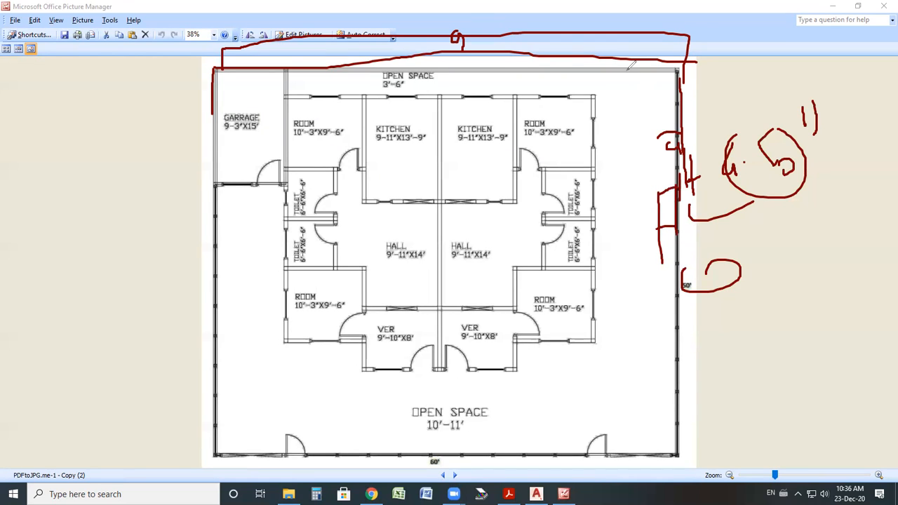
{"action": "key", "text": "ctrl+z"}
{"action": "key", "text": "ctrl+z"}
{"action": "key", "text": "ctrl+z"}
{"action": "key", "text": "ctrl+z"}
{"action": "key", "text": "ctrl+z"}
{"action": "key", "text": "ctrl+z"}
{"action": "key", "text": "ctrl+z"}
{"action": "key", "text": "ctrl+z"}
{"action": "key", "text": "ctrl+z"}
{"action": "key", "text": "ctrl+z"}
{"action": "key", "text": "ctrl+z"}
{"action": "key", "text": "ctrl+z"}
{"action": "key", "text": "ctrl+z"}
{"action": "key", "text": "ctrl+z"}
{"action": "key", "text": "ctrl+z"}
{"action": "key", "text": "ctrl+z"}
{"action": "key", "text": "ctrl+z"}
{"action": "key", "text": "ctrl+z"}
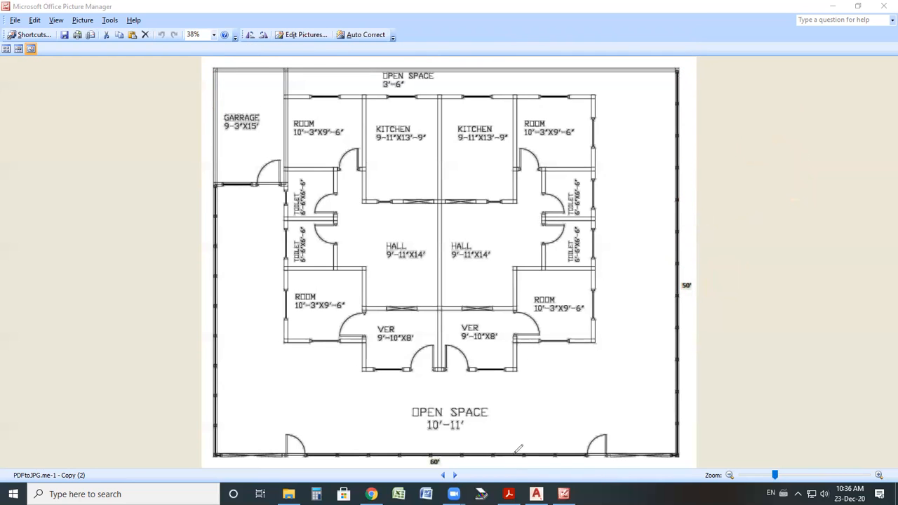
Put the plot rectangle on the Green layer with a 0.30 mm lineweight.
{"action": "left_click", "coordinate": [536, 494]}
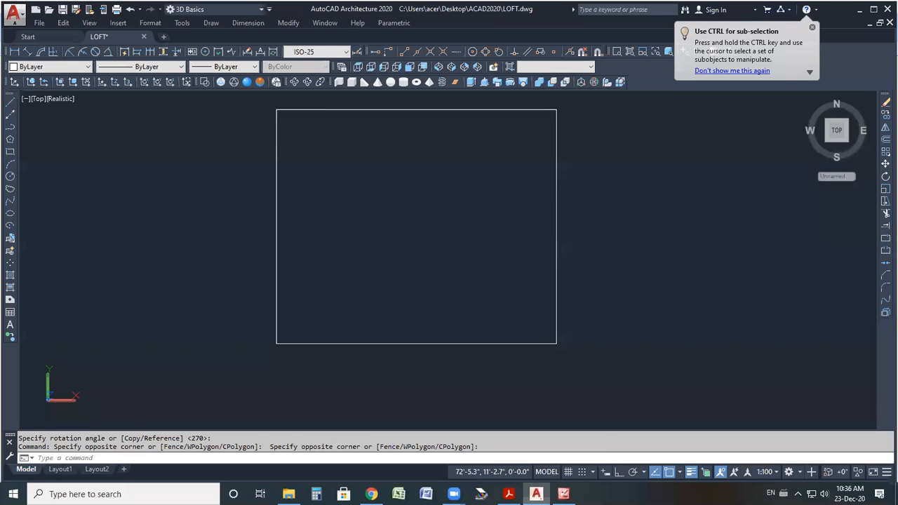
{"action": "left_click", "coordinate": [331, 301]}
{"action": "left_click", "coordinate": [221, 190]}
{"action": "left_click", "coordinate": [224, 66]}
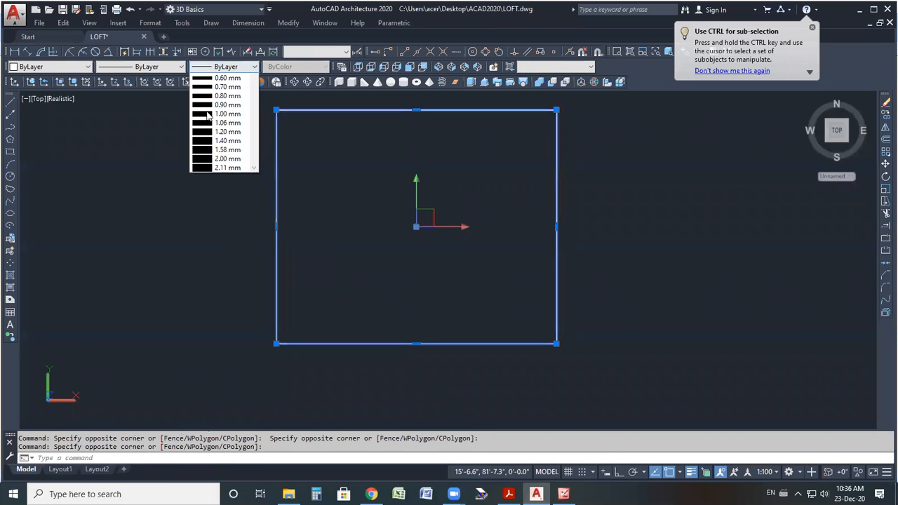
{"action": "left_click", "coordinate": [33, 67]}
{"action": "key", "text": "Escape"}
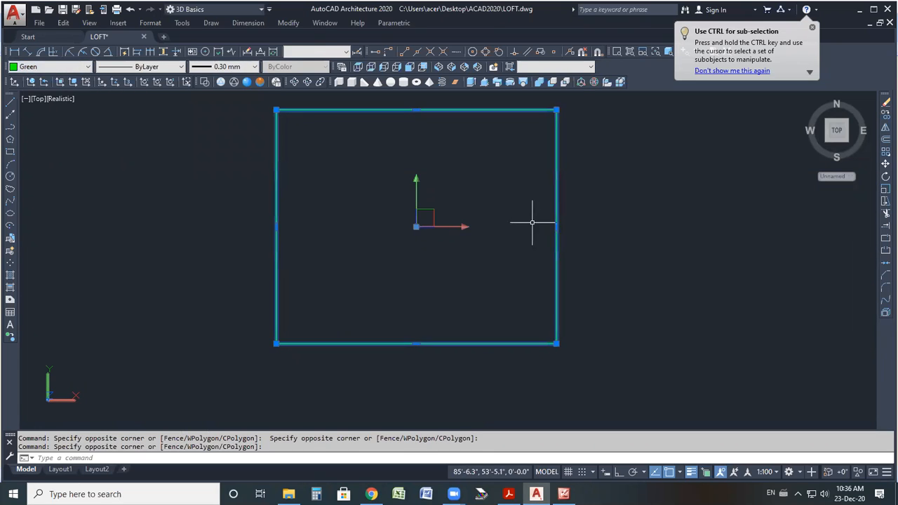
Offset the plot rectangle by 4.5".
{"action": "scroll", "coordinate": [497, 165], "scroll_direction": "up", "scroll_amount": 2}
{"action": "scroll", "coordinate": [548, 231], "scroll_direction": "down", "scroll_amount": 2}
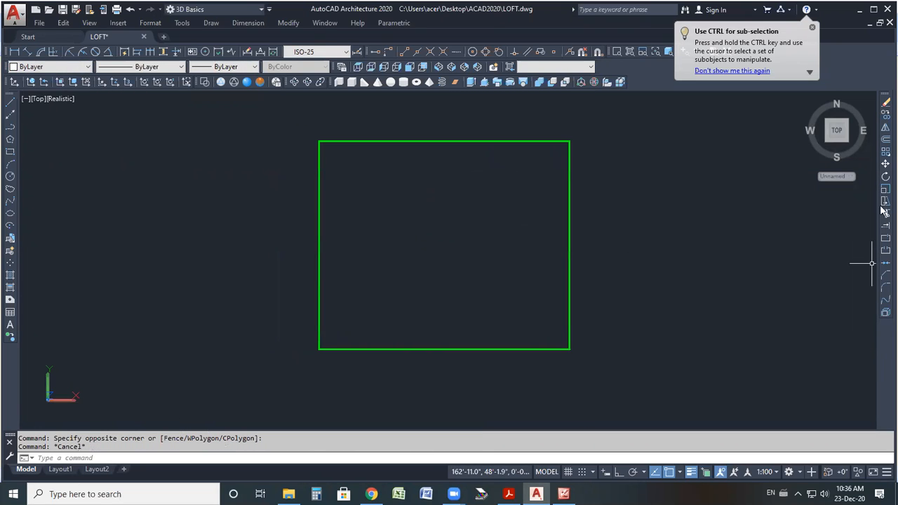
{"action": "left_click", "coordinate": [884, 141]}
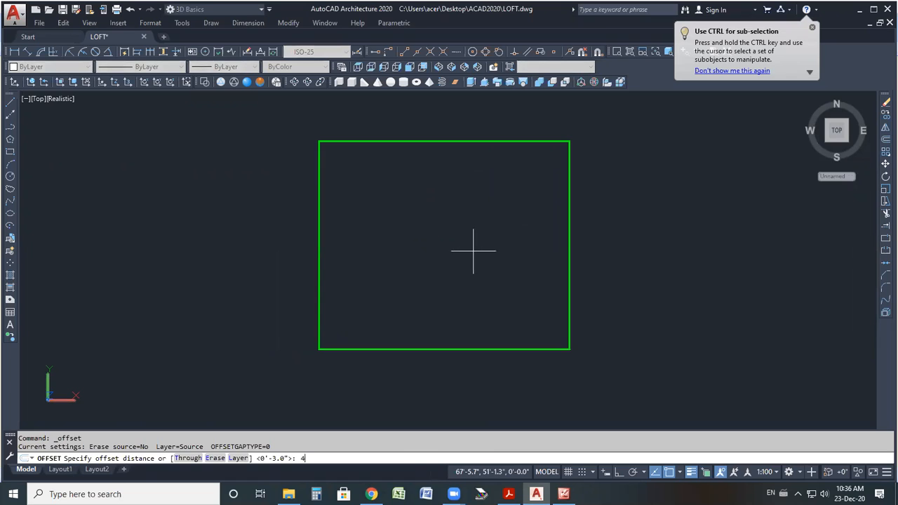
{"action": "key", "text": "Return"}
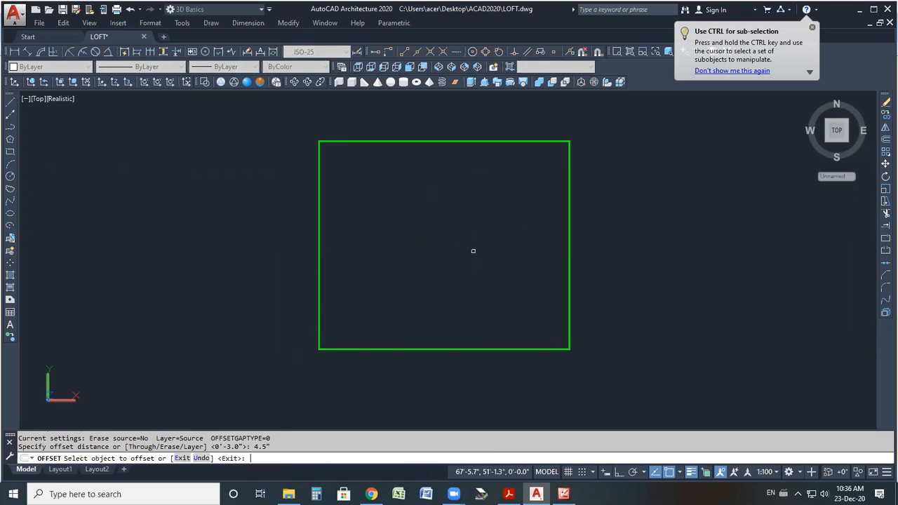
{"action": "left_click", "coordinate": [567, 225]}
{"action": "left_click", "coordinate": [526, 231]}
Delete the offset copy of the plot rectangle.
{"action": "scroll", "coordinate": [577, 243], "scroll_direction": "up", "scroll_amount": 5}
{"action": "scroll", "coordinate": [546, 233], "scroll_direction": "up", "scroll_amount": 1}
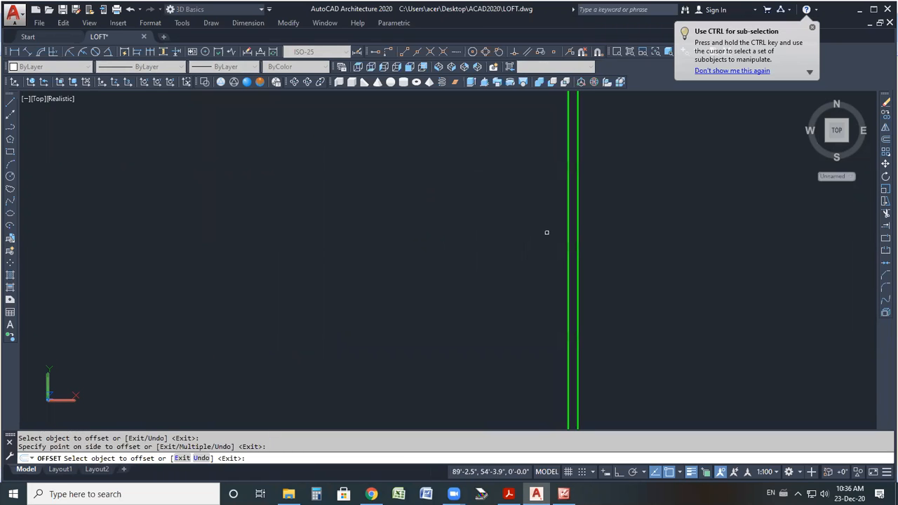
{"action": "right_click", "coordinate": [662, 215]}
{"action": "left_click", "coordinate": [677, 219]}
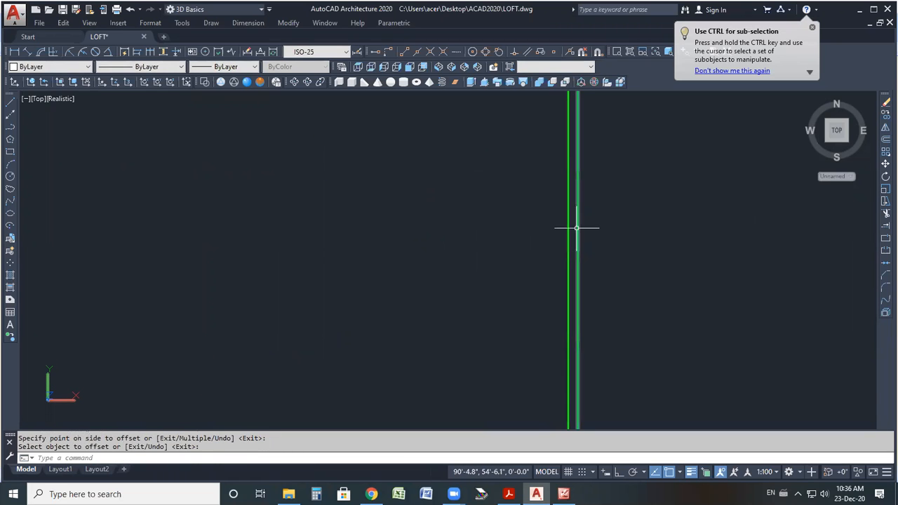
{"action": "left_click", "coordinate": [577, 228]}
{"action": "key", "text": "Delete"}
{"action": "scroll", "coordinate": [576, 228], "scroll_direction": "down", "scroll_amount": 6}
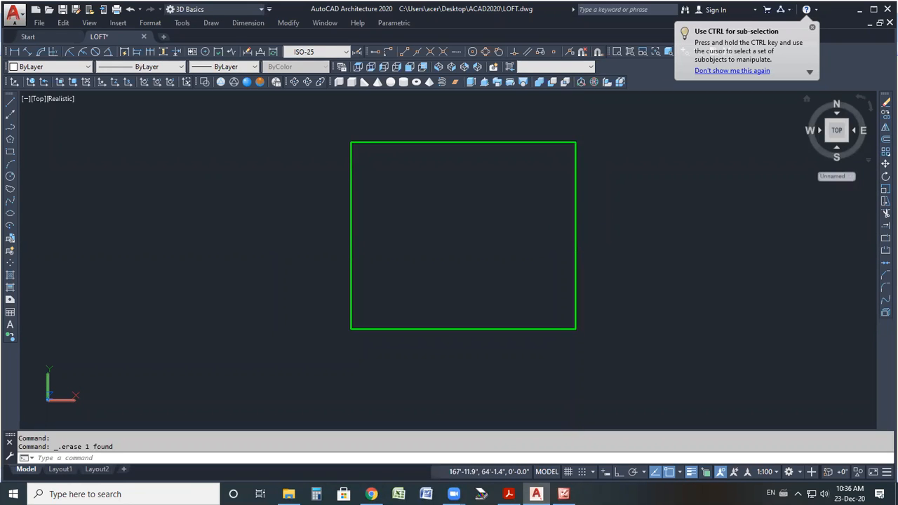
{"action": "left_click_drag", "start_coordinate": [583, 214], "coordinate": [585, 222]}
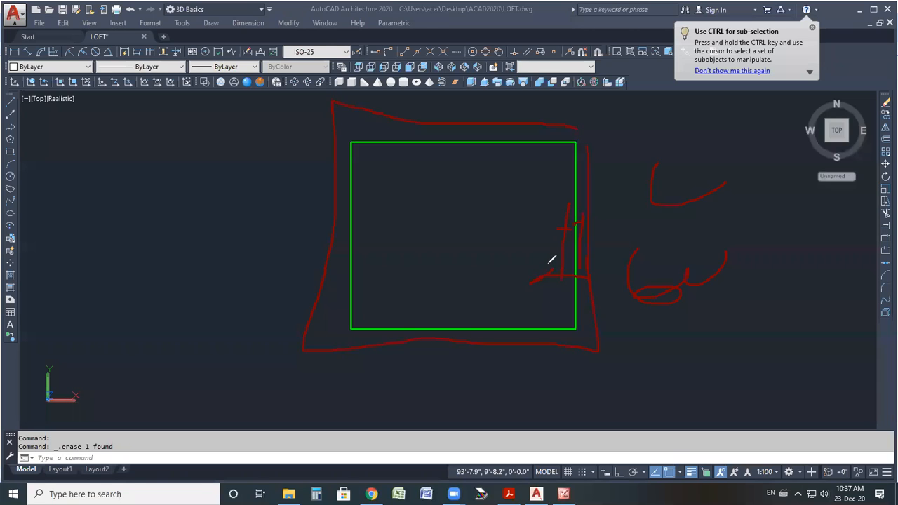
{"action": "key", "text": "Escape"}
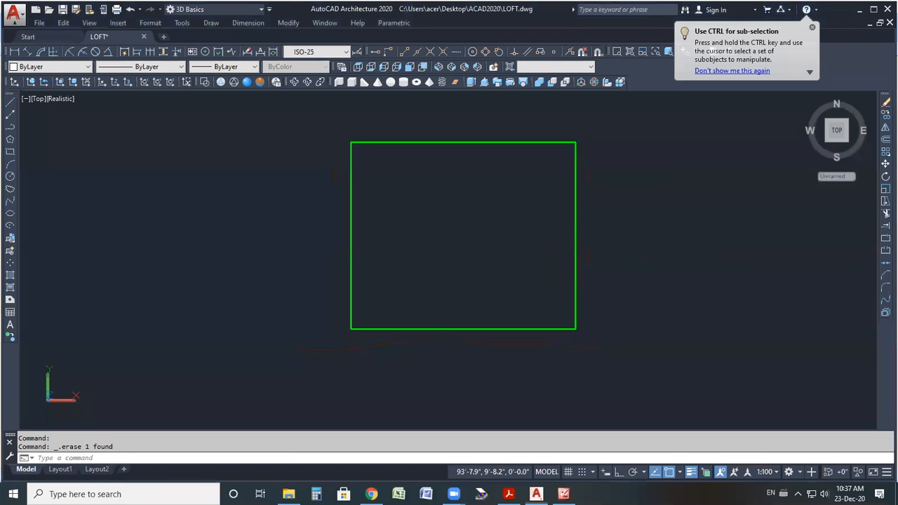
Open the Tool Palettes with the TP command.
{"action": "left_click", "coordinate": [604, 202]}
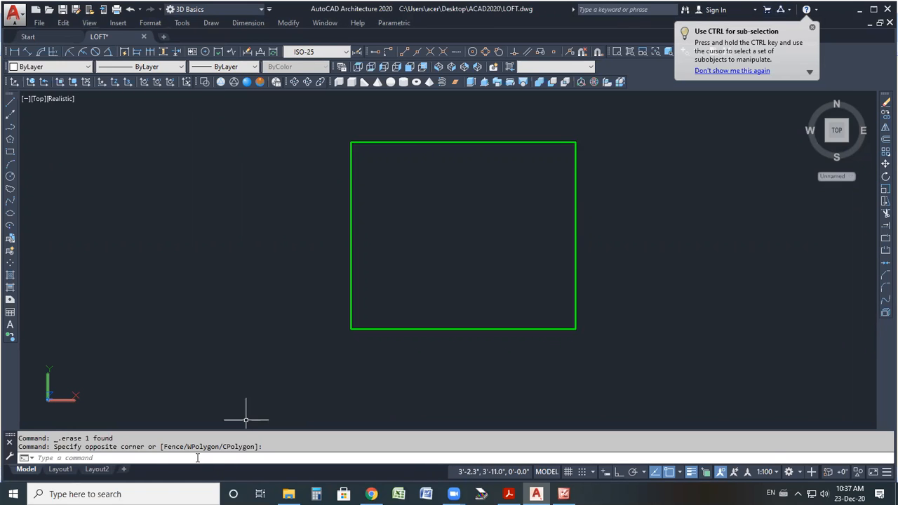
{"action": "left_click", "coordinate": [171, 456]}
{"action": "type", "text": "TP"}
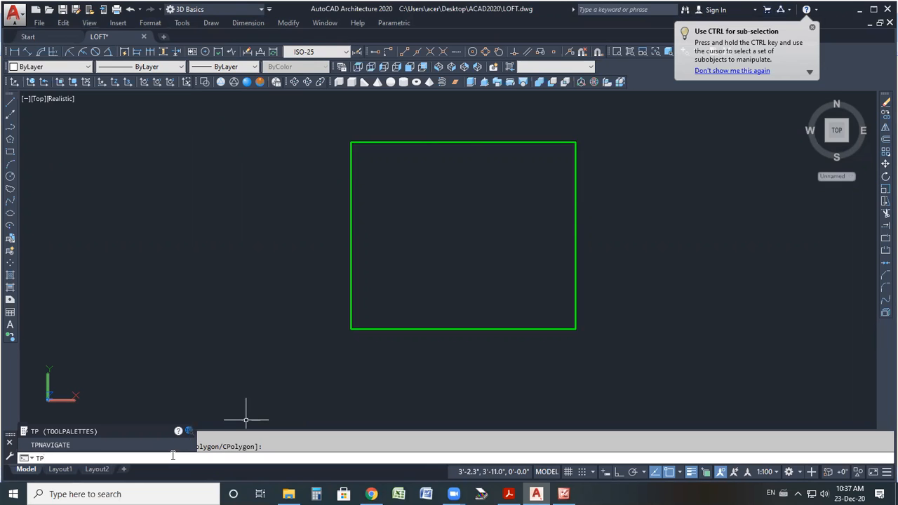
{"action": "key", "text": "Return"}
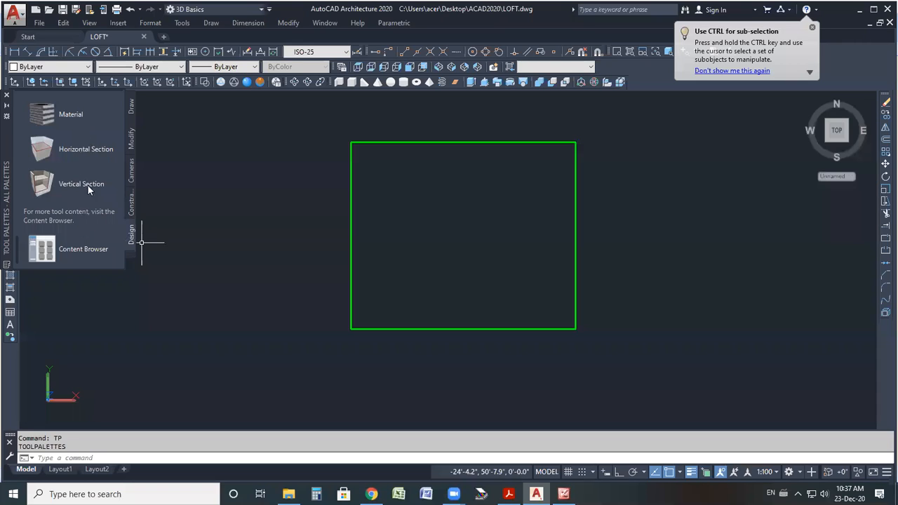
{"action": "scroll", "coordinate": [76, 222], "scroll_direction": "up", "scroll_amount": 5}
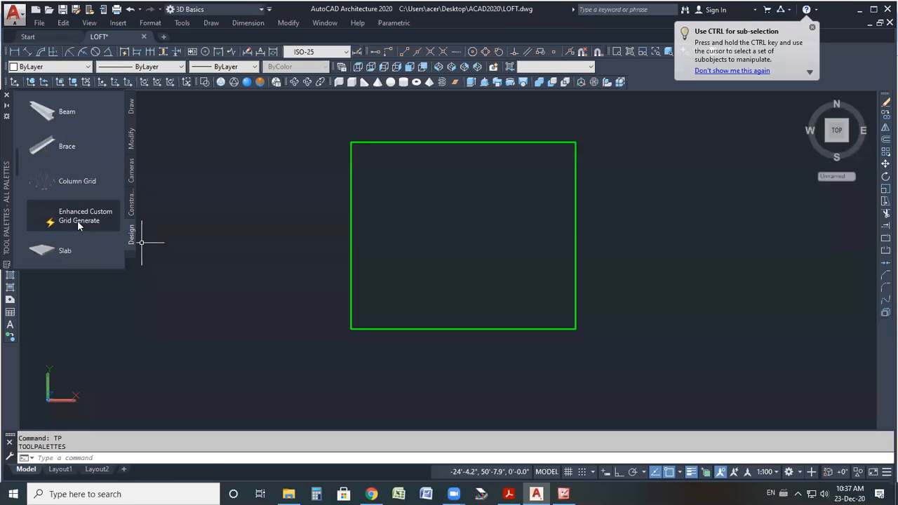
{"action": "scroll", "coordinate": [77, 204], "scroll_direction": "down", "scroll_amount": 3}
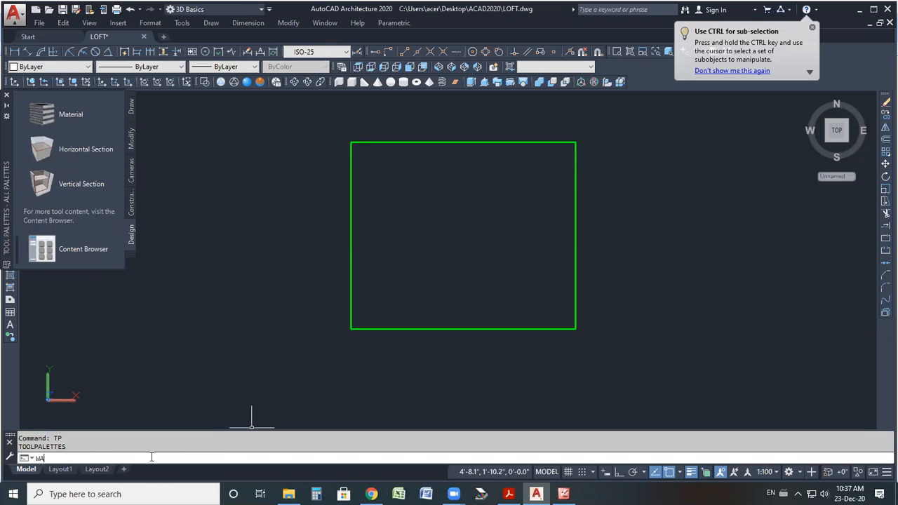
Convert the plot rectangle into walls with the WALL command's Convert option.
{"action": "type", "text": "WALL"}
{"action": "key", "text": "Return"}
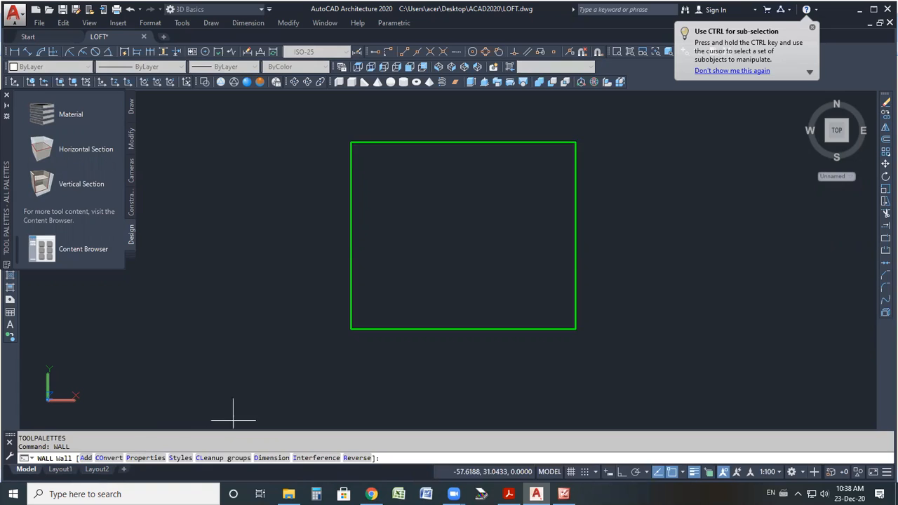
{"action": "left_click", "coordinate": [110, 458]}
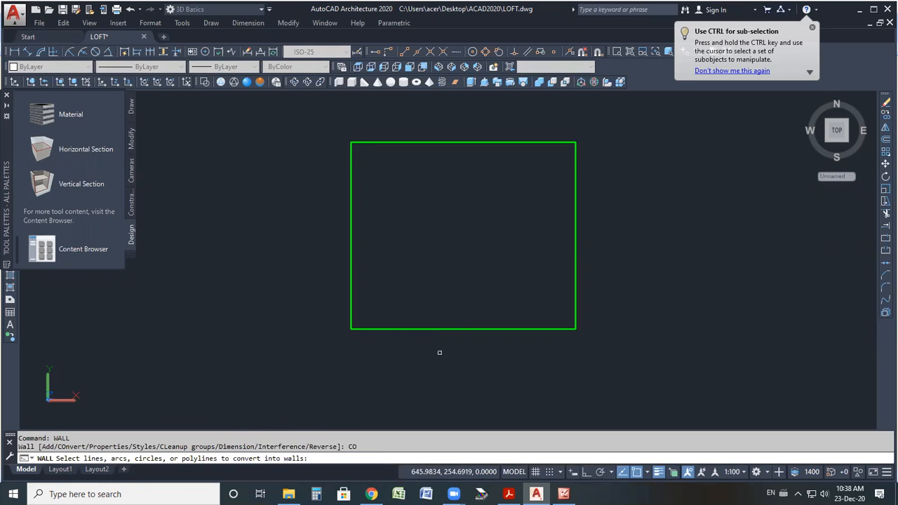
{"action": "left_click", "coordinate": [461, 328]}
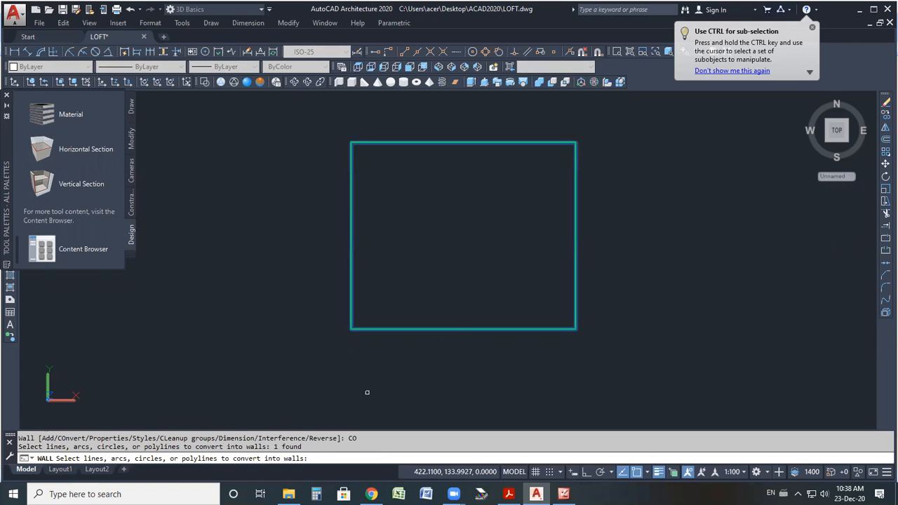
{"action": "key", "text": "Return"}
{"action": "key", "text": "Return"}
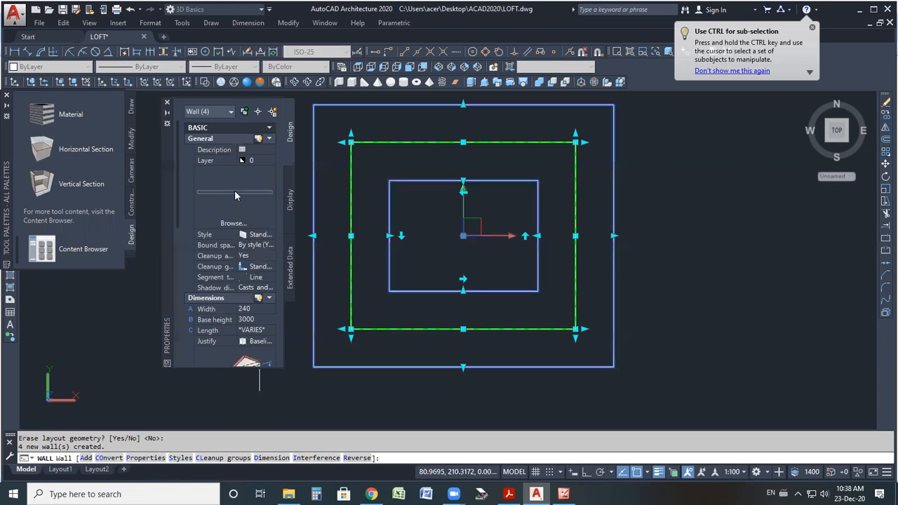
Try to set the new walls' width by picking two points in the drawing.
{"action": "scroll", "coordinate": [238, 200], "scroll_direction": "down", "scroll_amount": 4}
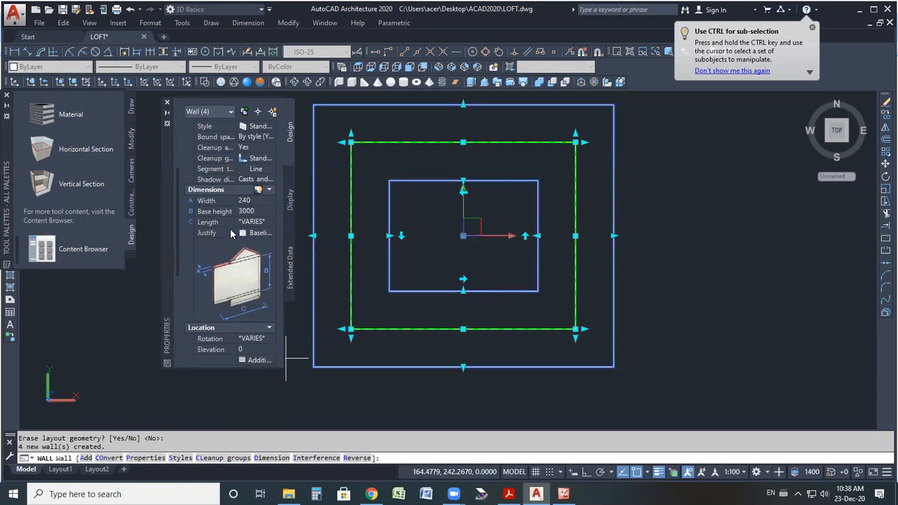
{"action": "scroll", "coordinate": [256, 318], "scroll_direction": "up", "scroll_amount": 4}
{"action": "left_click", "coordinate": [252, 309]}
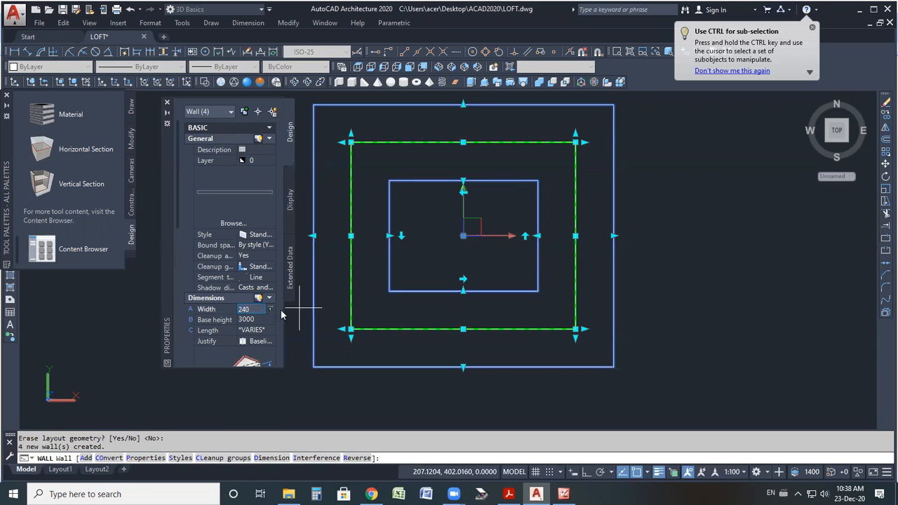
{"action": "left_click", "coordinate": [270, 310]}
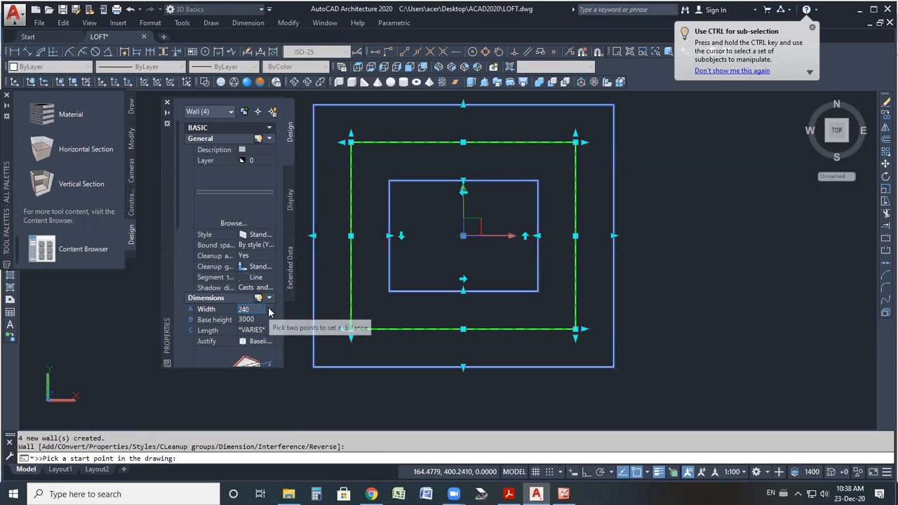
Try to set the drawing units to Engineering length with a Feet insertion scale.
{"action": "left_click", "coordinate": [150, 23]}
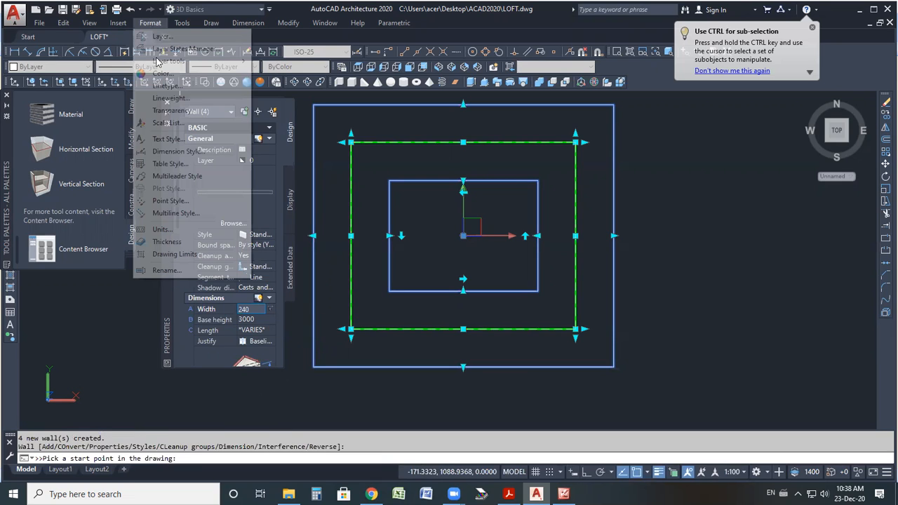
{"action": "left_click", "coordinate": [400, 168]}
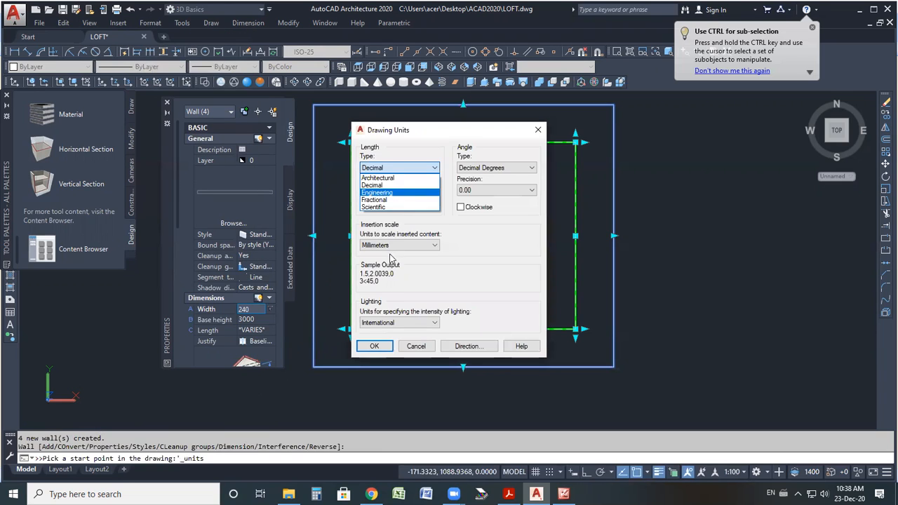
{"action": "left_click", "coordinate": [397, 192]}
{"action": "left_click", "coordinate": [400, 245]}
{"action": "left_click", "coordinate": [379, 270]}
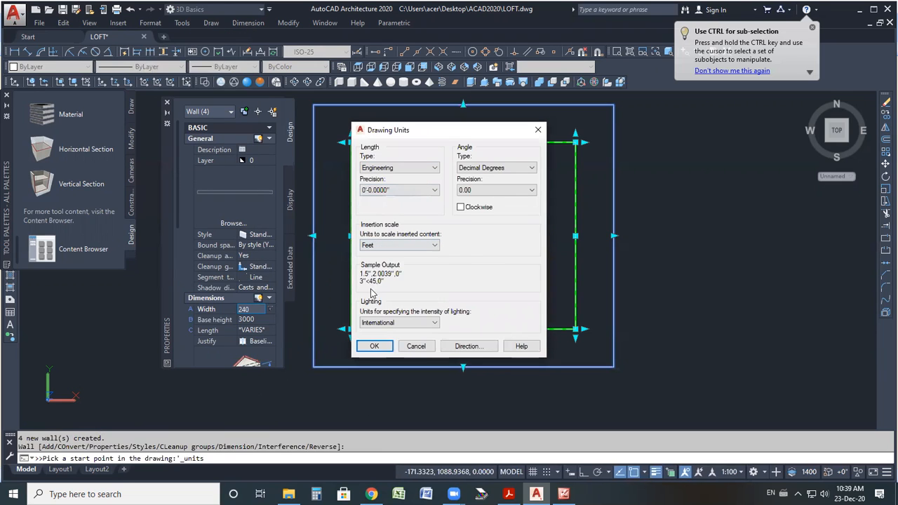
{"action": "left_click", "coordinate": [372, 346]}
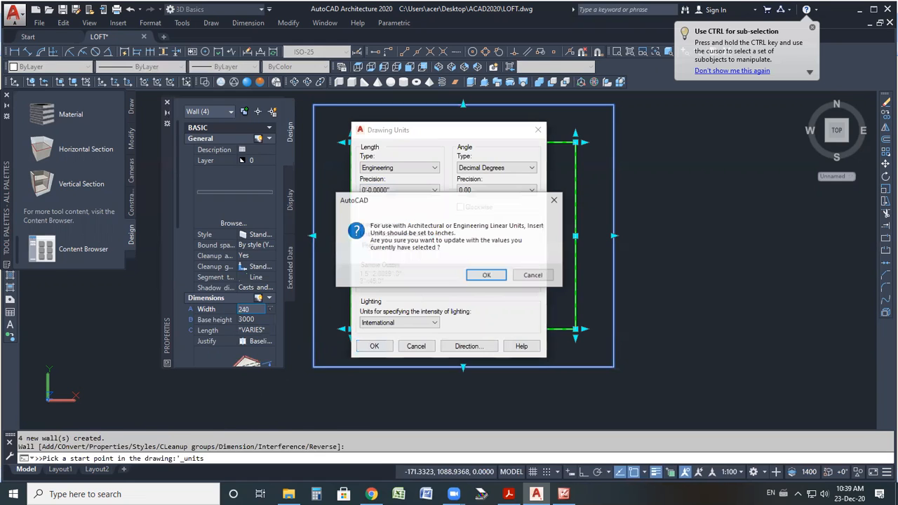
{"action": "key", "text": "Escape"}
{"action": "key", "text": "Escape"}
{"action": "key", "text": "Escape"}
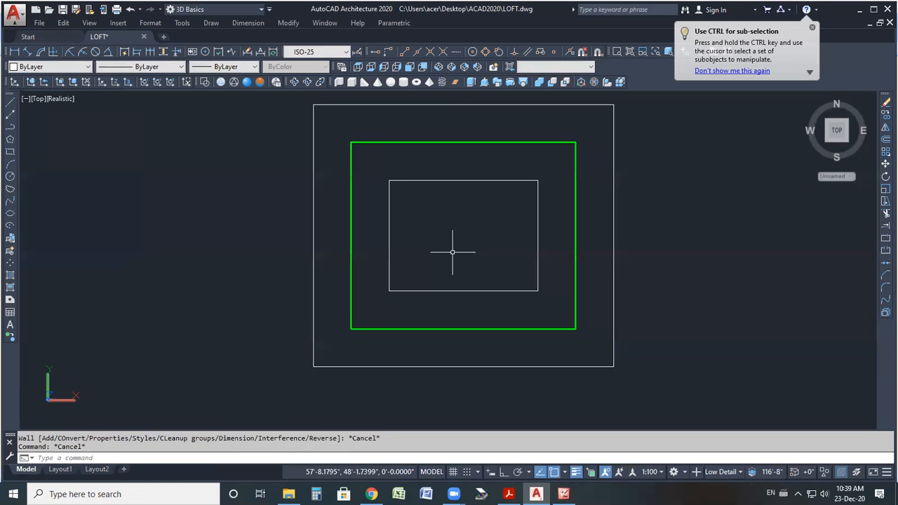
Delete a wall, then undo the erase and the wall conversion.
{"action": "left_click", "coordinate": [314, 267]}
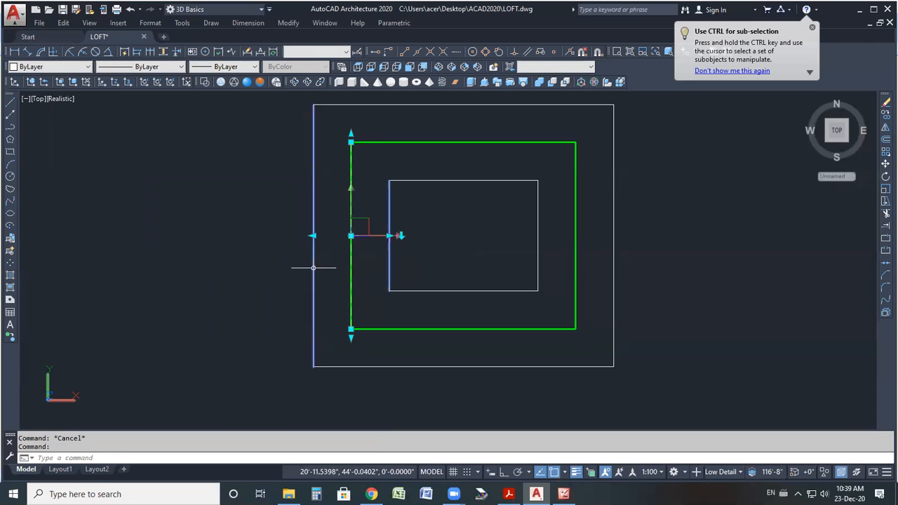
{"action": "key", "text": "Delete"}
{"action": "key", "text": "ctrl+z"}
{"action": "key", "text": "ctrl+z"}
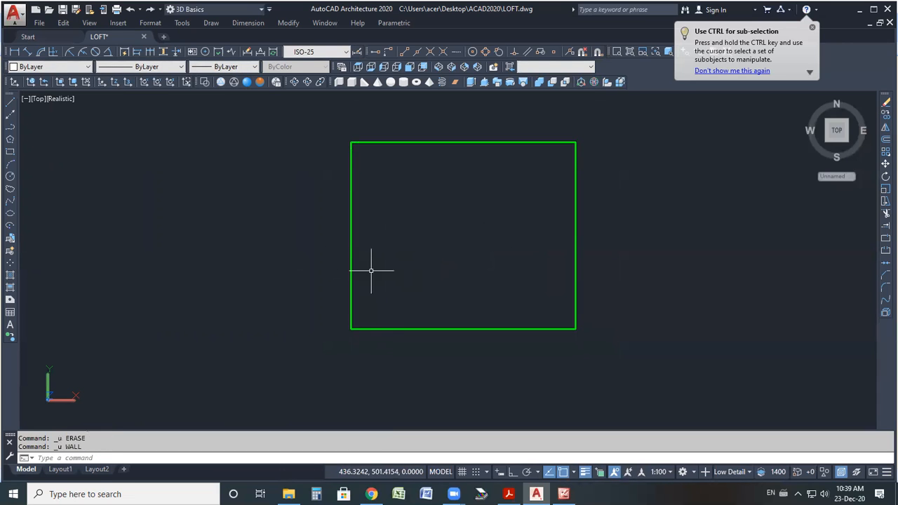
Set the drawing units to Engineering length type with an Inches insertion scale.
{"action": "left_click", "coordinate": [151, 23]}
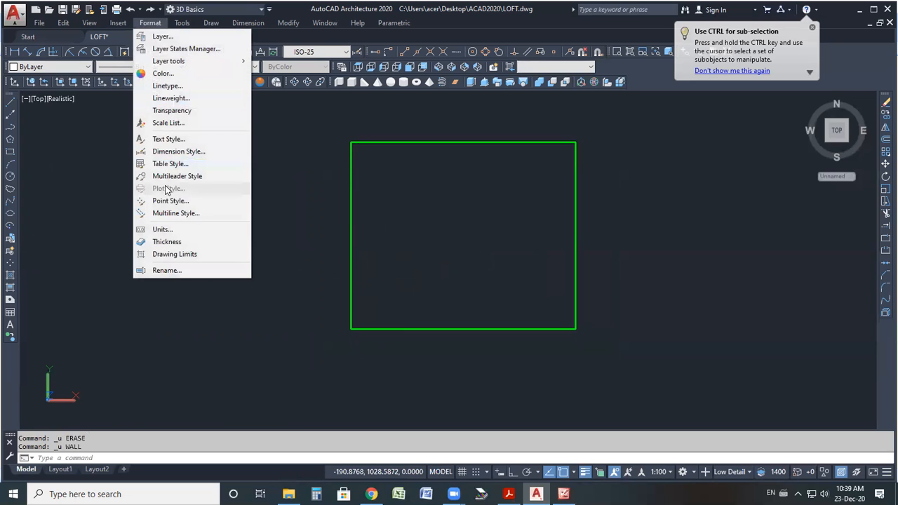
{"action": "left_click", "coordinate": [247, 229]}
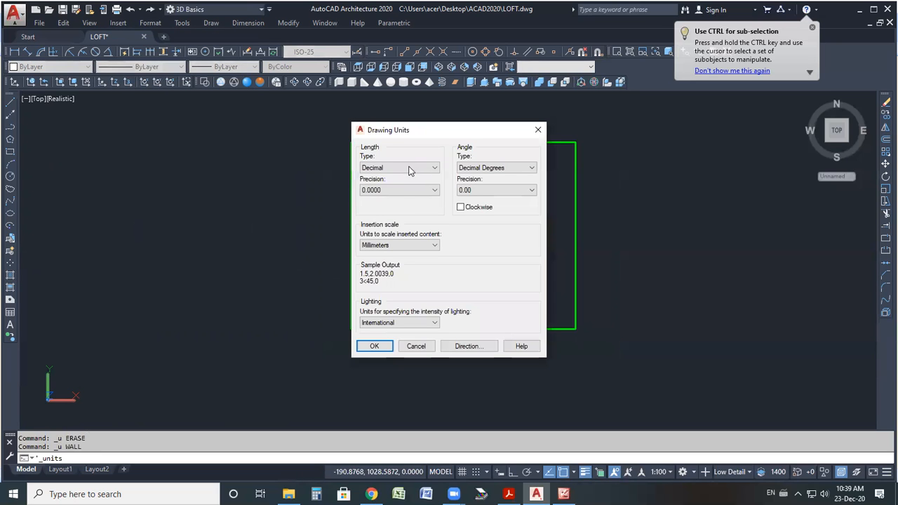
{"action": "left_click", "coordinate": [412, 169]}
{"action": "left_click", "coordinate": [394, 194]}
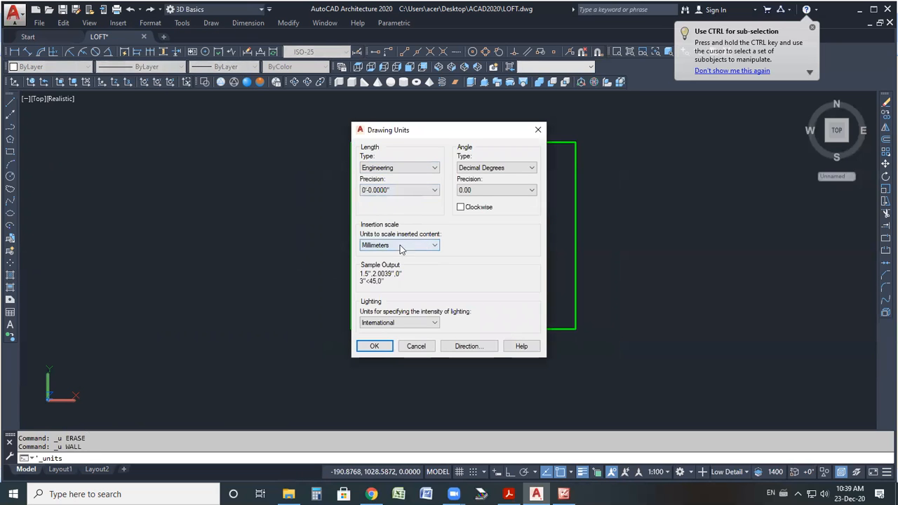
{"action": "left_click", "coordinate": [383, 263]}
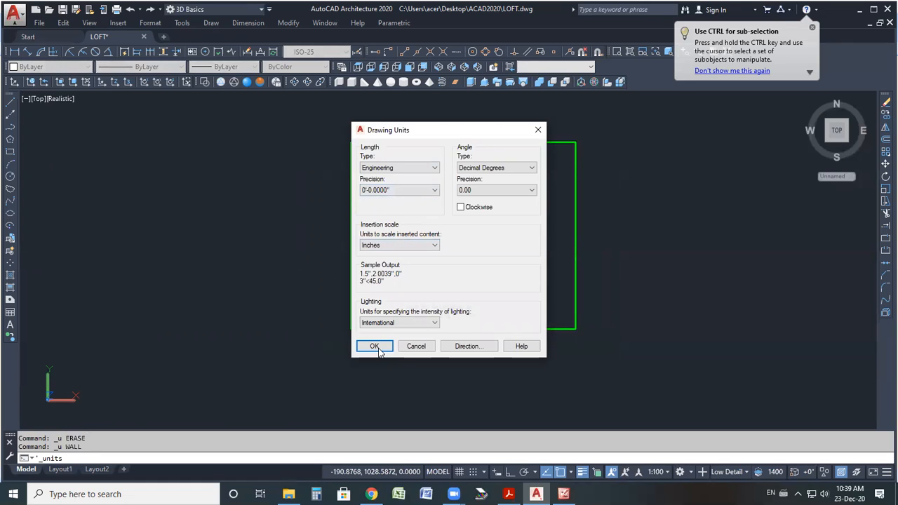
{"action": "left_click", "coordinate": [374, 346]}
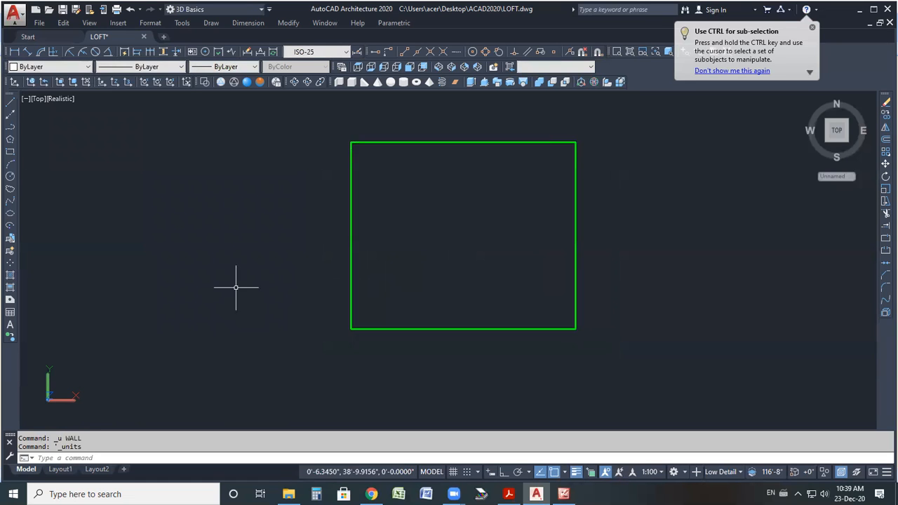
Set the current dimension style's primary unit format to Engineering.
{"action": "left_click", "coordinate": [149, 22]}
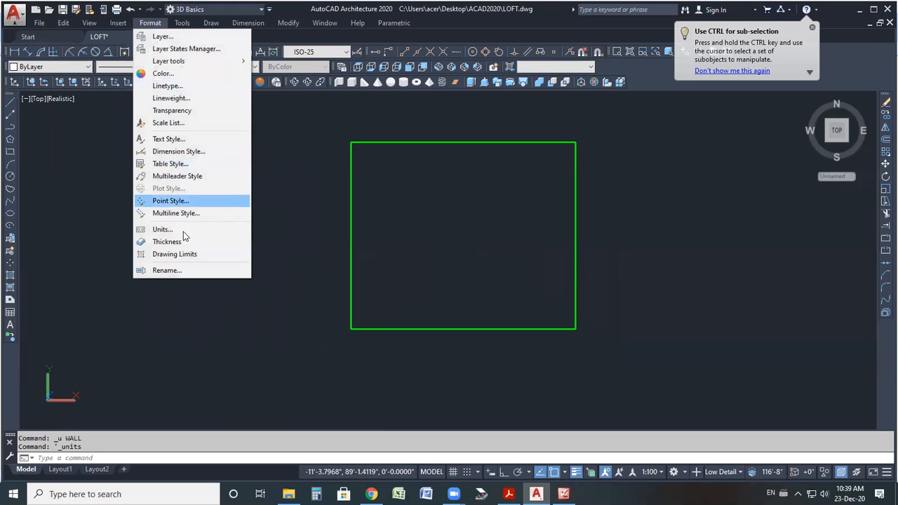
{"action": "left_click", "coordinate": [199, 152]}
{"action": "left_click", "coordinate": [567, 222]}
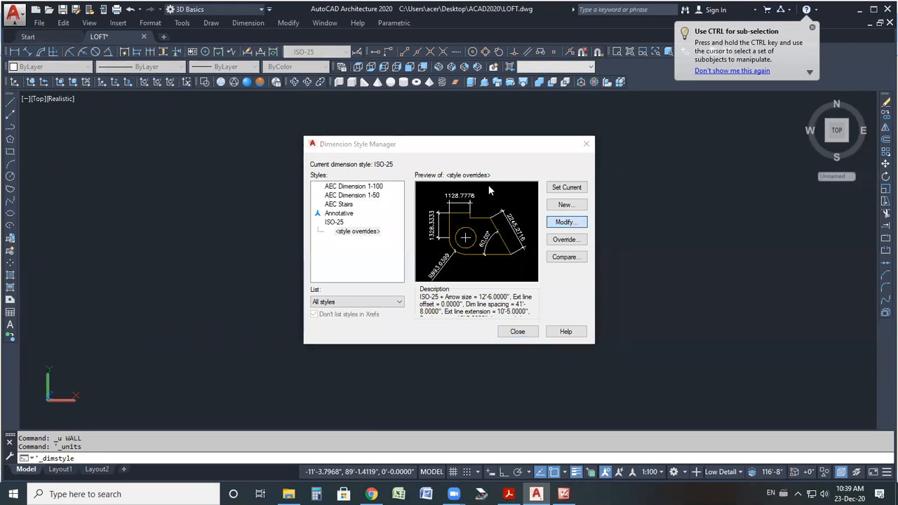
{"action": "left_click", "coordinate": [412, 146]}
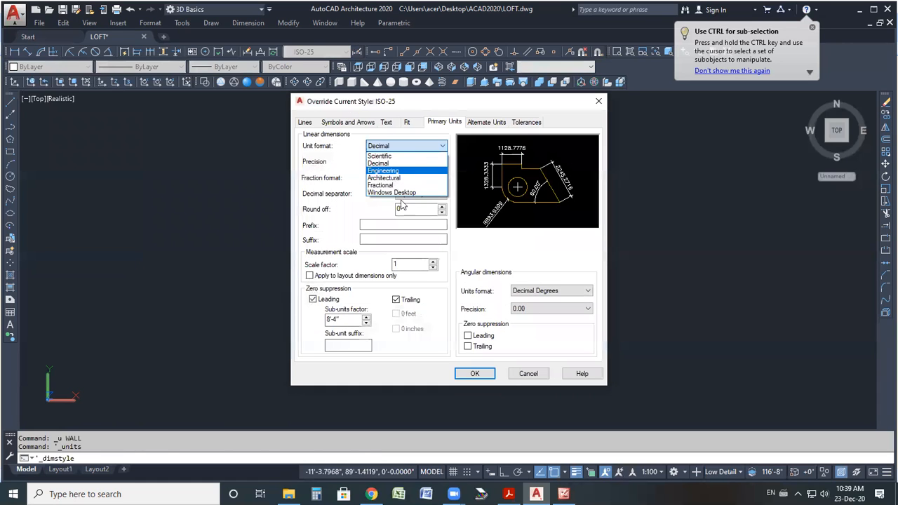
{"action": "left_click", "coordinate": [473, 376]}
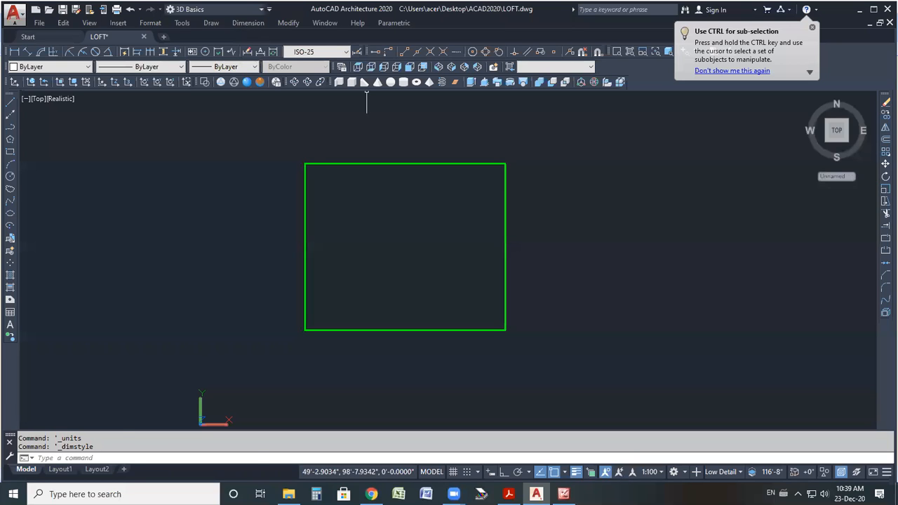
Dimension the rectangle's top edge, then erase the dimension.
{"action": "left_click", "coordinate": [506, 163]}
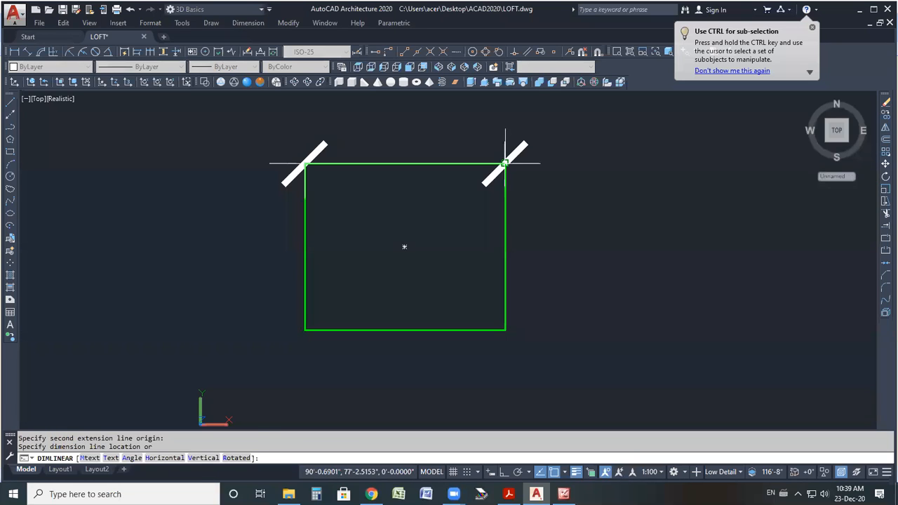
{"action": "left_click", "coordinate": [414, 138]}
{"action": "scroll", "coordinate": [413, 135], "scroll_direction": "down", "scroll_amount": 2}
{"action": "middle_click_drag", "start_coordinate": [413, 136], "coordinate": [394, 165]}
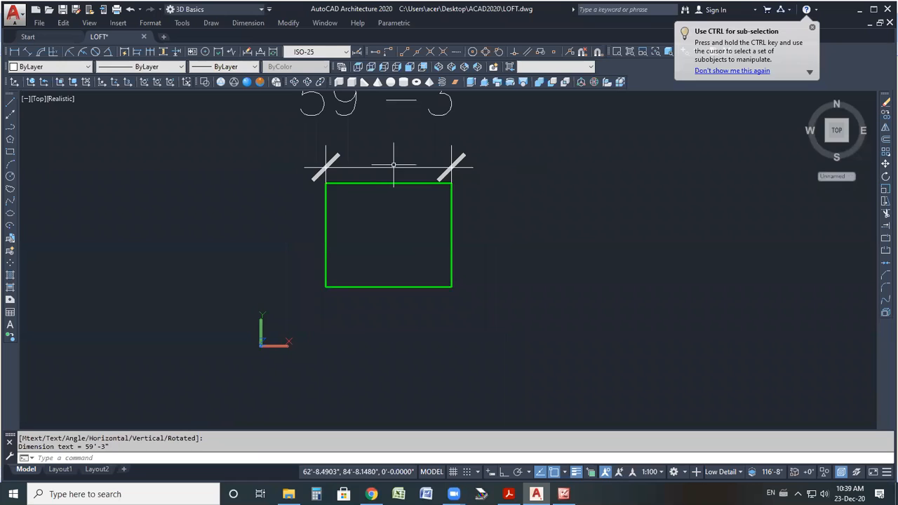
{"action": "scroll", "coordinate": [394, 164], "scroll_direction": "down", "scroll_amount": 3}
{"action": "middle_click_drag", "start_coordinate": [389, 134], "coordinate": [376, 165]}
{"action": "scroll", "coordinate": [375, 164], "scroll_direction": "up", "scroll_amount": 4}
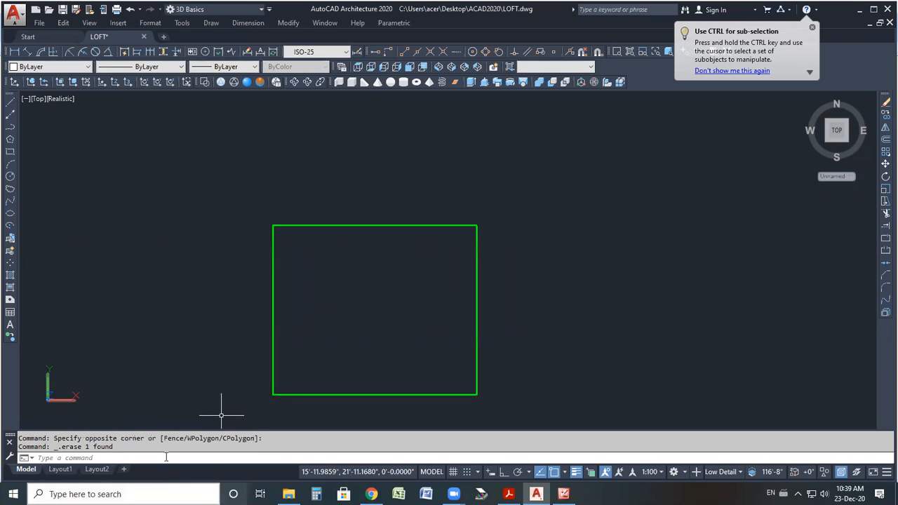
Convert the rectangle into walls with a width of 9" and a base height of 11'.
{"action": "type", "text": "wall"}
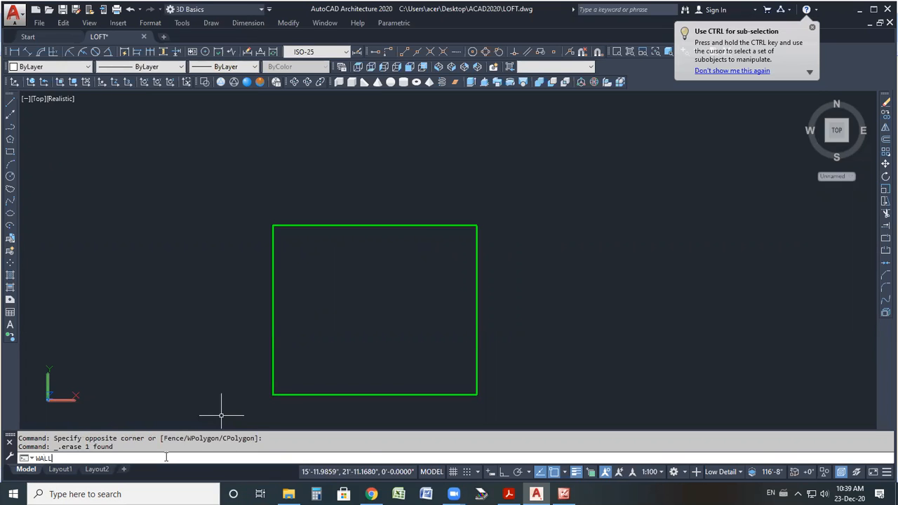
{"action": "key", "text": "Return"}
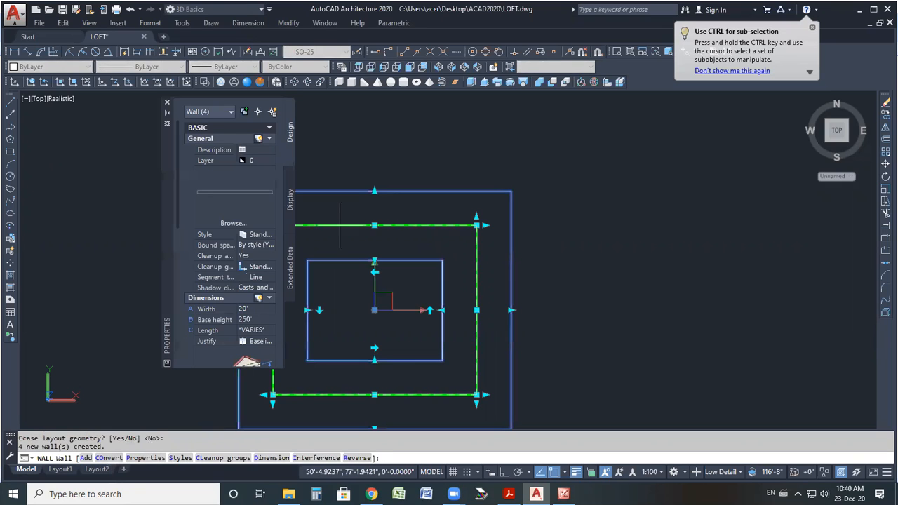
{"action": "left_click", "coordinate": [244, 308]}
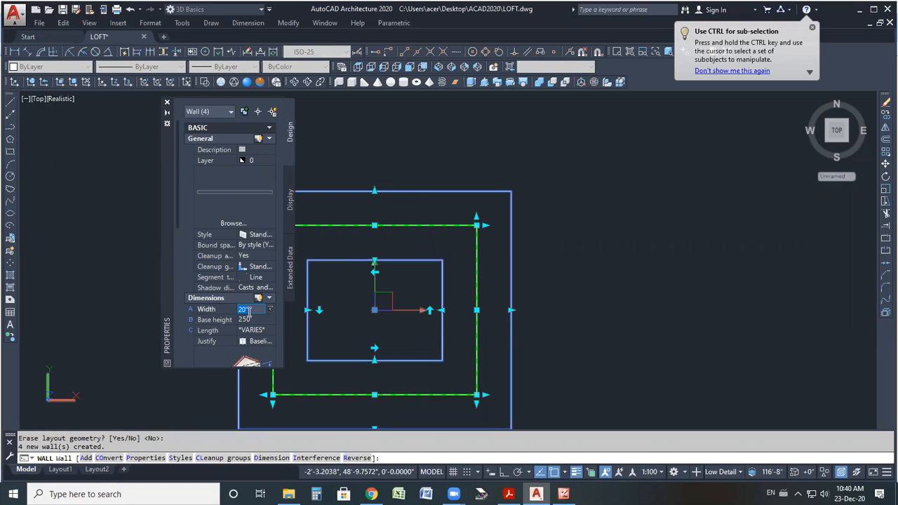
{"action": "type", "text": "9"}
{"action": "left_click", "coordinate": [250, 320]}
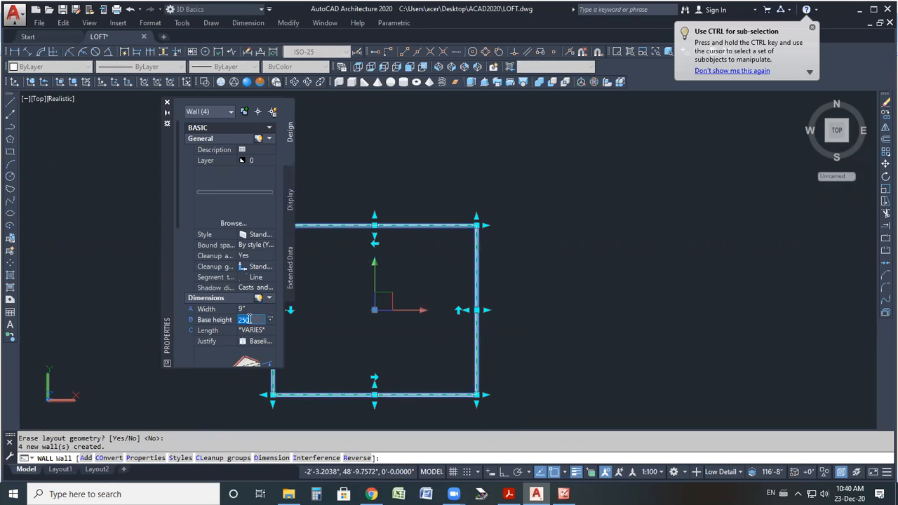
{"action": "type", "text": "11'"}
{"action": "key", "text": "Tab"}
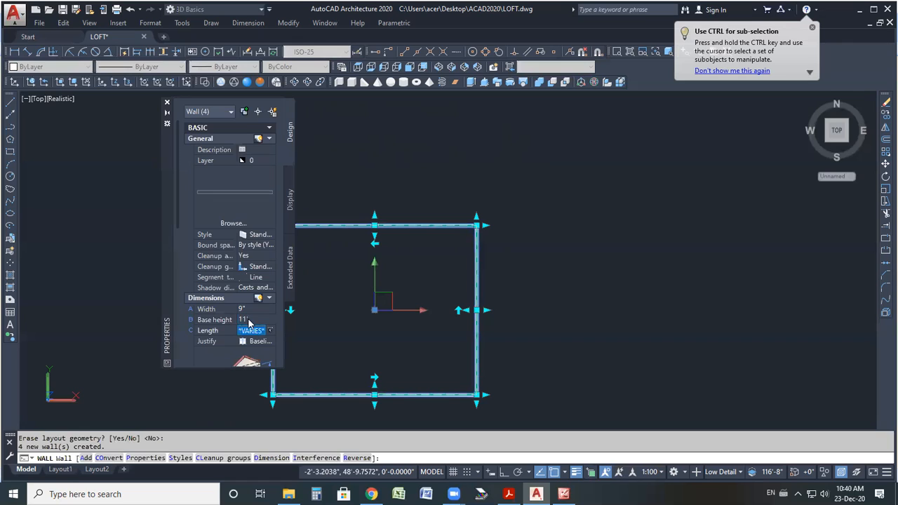
{"action": "left_click", "coordinate": [166, 102]}
{"action": "key", "text": "Escape"}
{"action": "key", "text": "Escape"}
Switch to the SW Isometric view and zoom to inspect the walls.
{"action": "scroll", "coordinate": [365, 247], "scroll_direction": "up", "scroll_amount": 3}
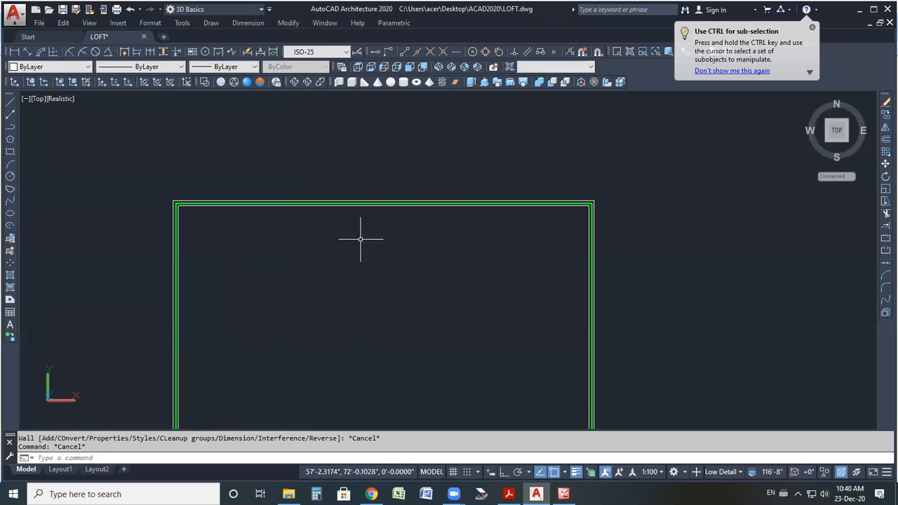
{"action": "left_click", "coordinate": [438, 66]}
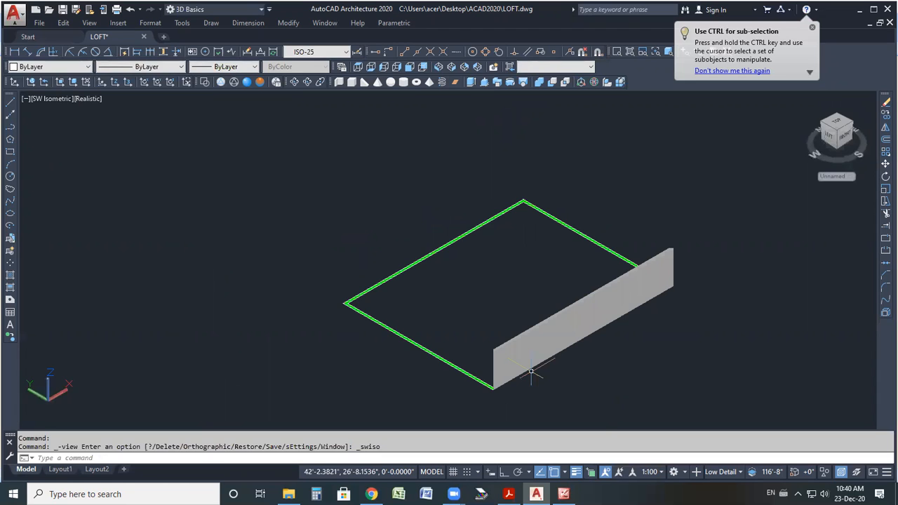
{"action": "scroll", "coordinate": [532, 372], "scroll_direction": "up", "scroll_amount": 6}
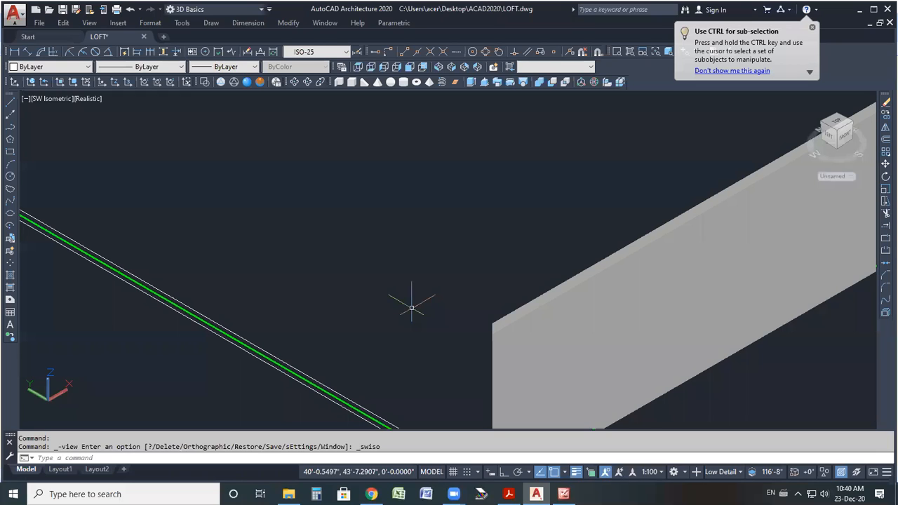
{"action": "scroll", "coordinate": [412, 308], "scroll_direction": "down", "scroll_amount": 3}
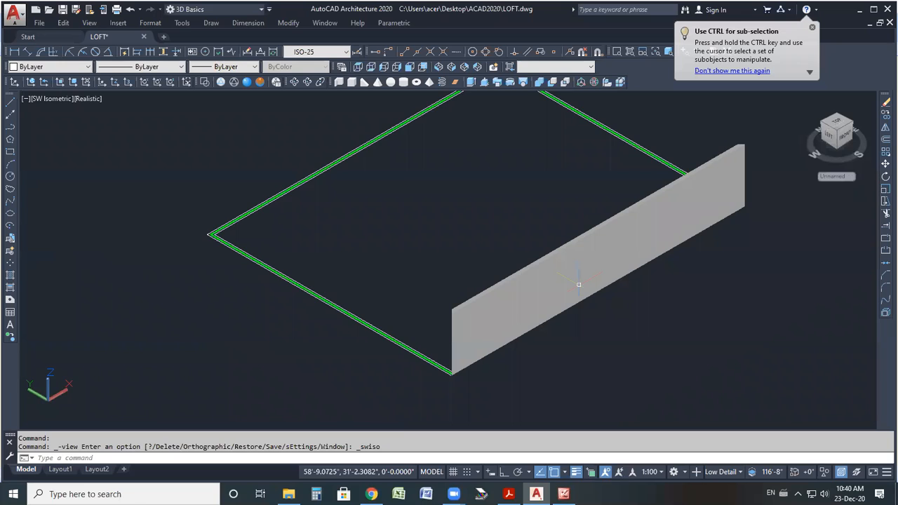
{"action": "scroll", "coordinate": [473, 287], "scroll_direction": "down", "scroll_amount": 2}
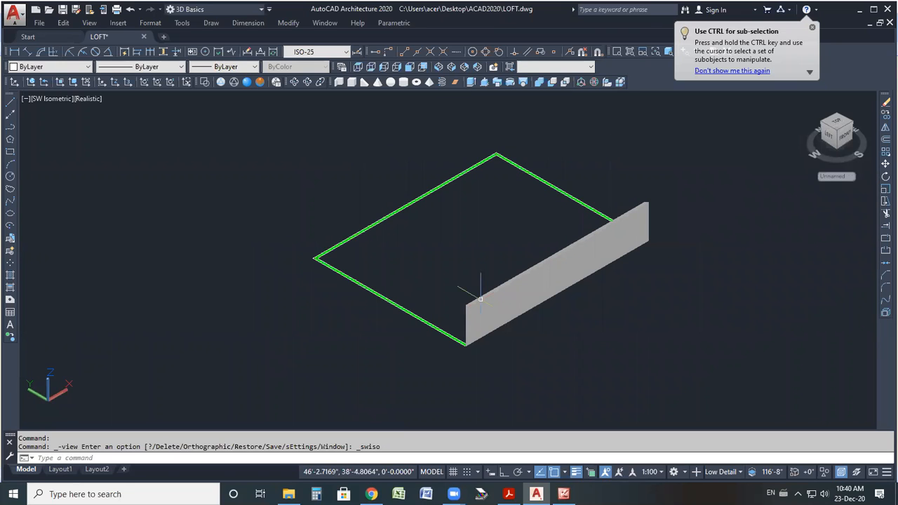